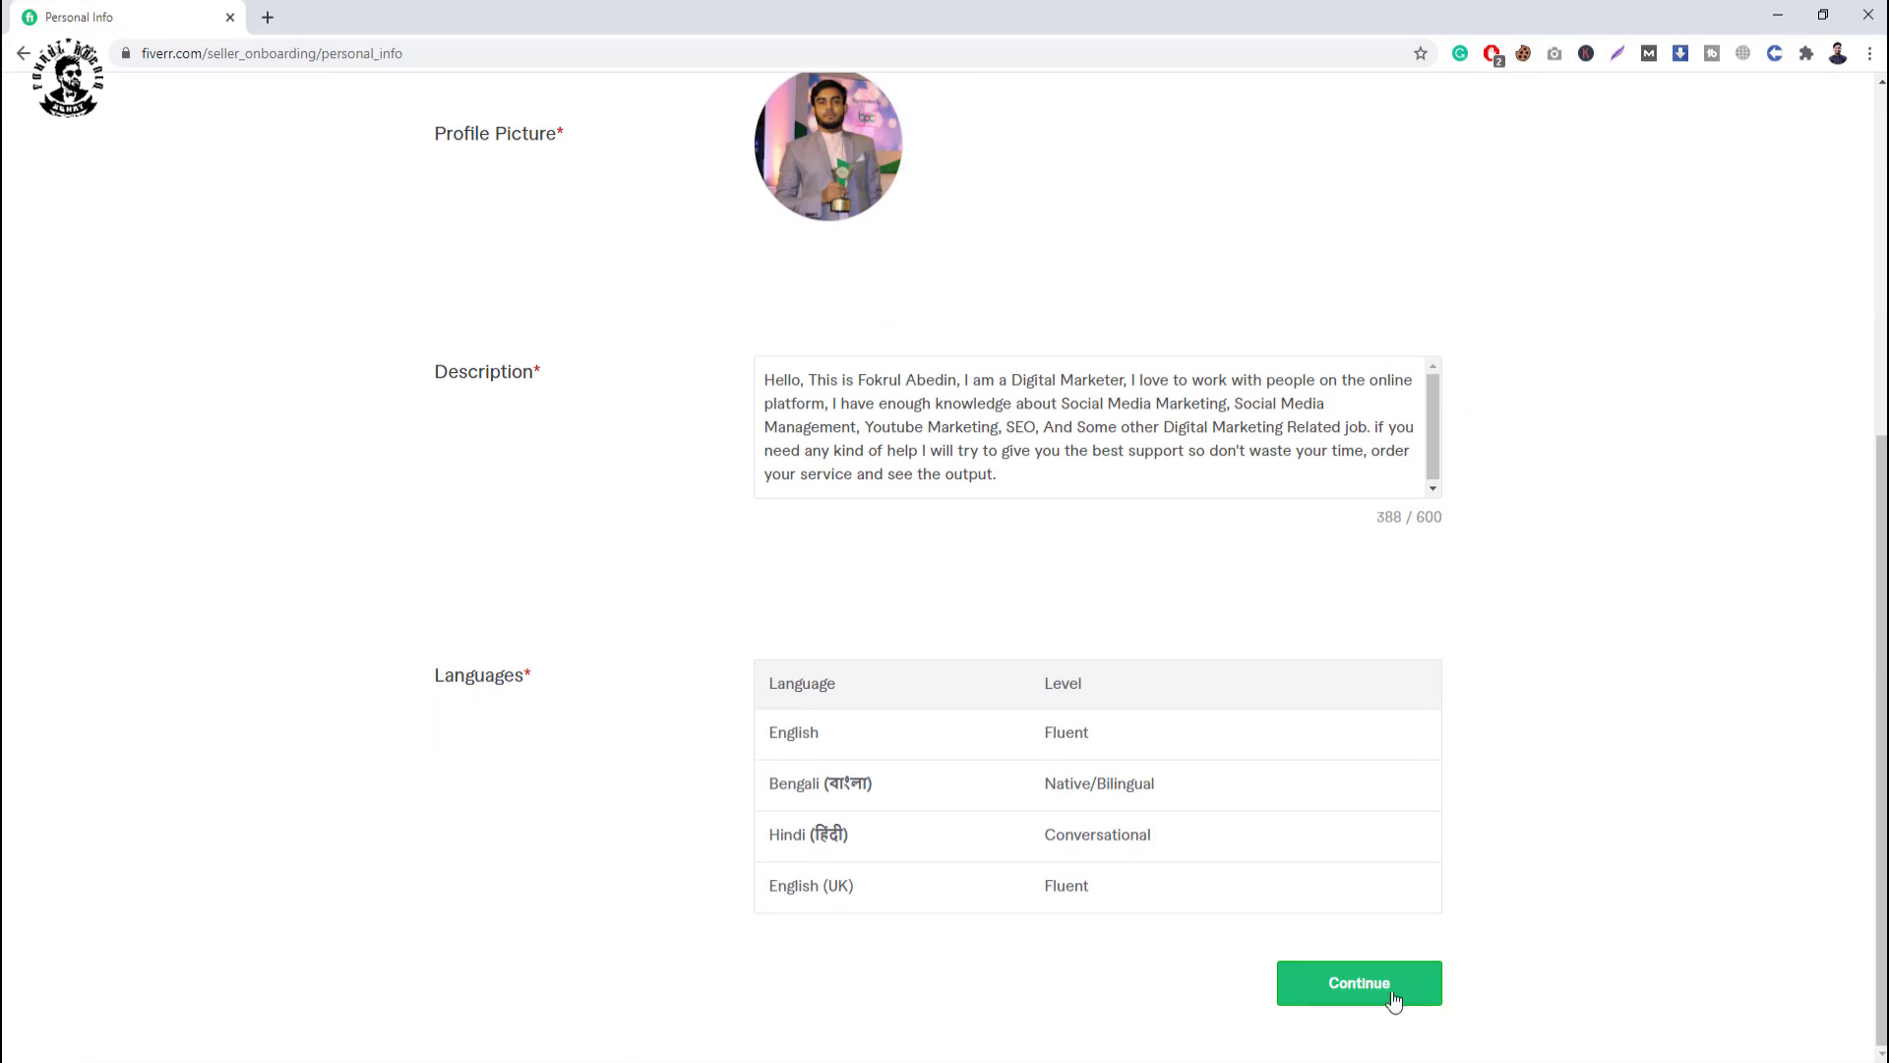
# Submit the completed personal info, including the languages list, and continue to the professional info stage.
pyautogui.moveTo(646, 630); pyautogui.dragTo(1151, 918)
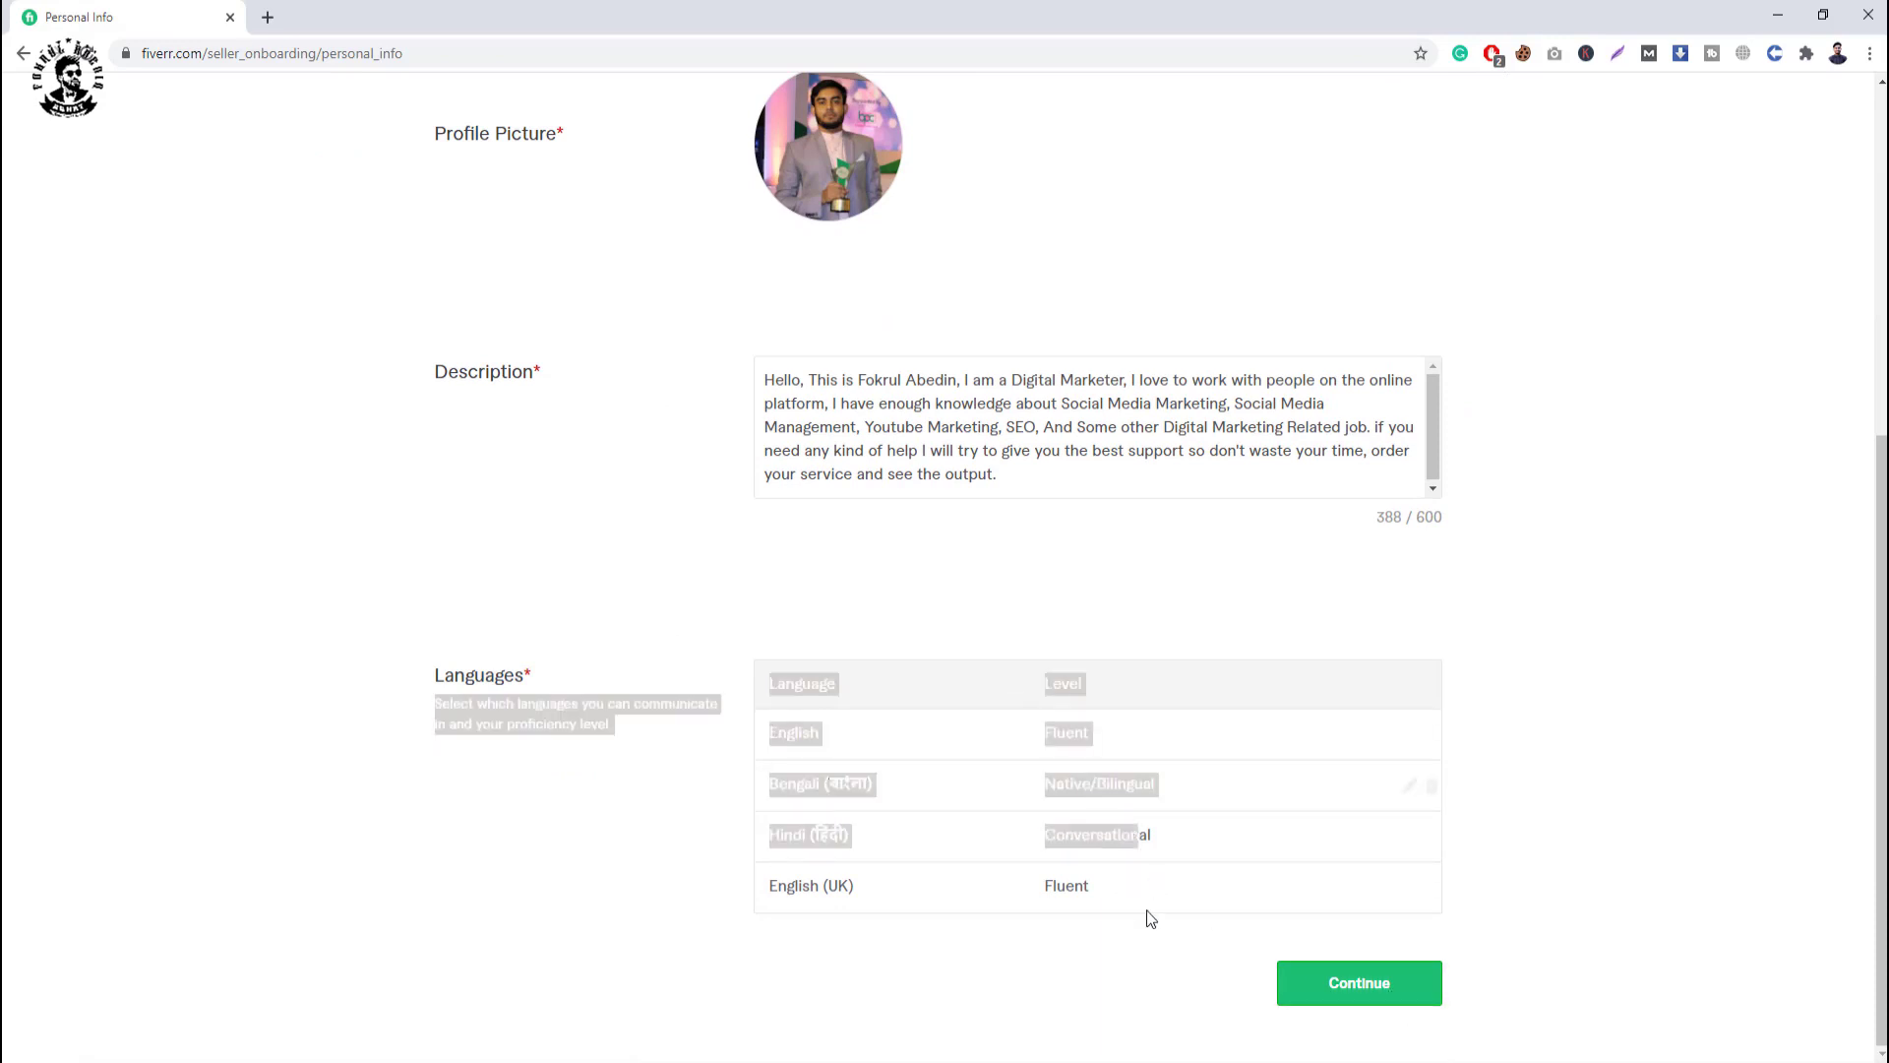
pyautogui.click(1341, 982)
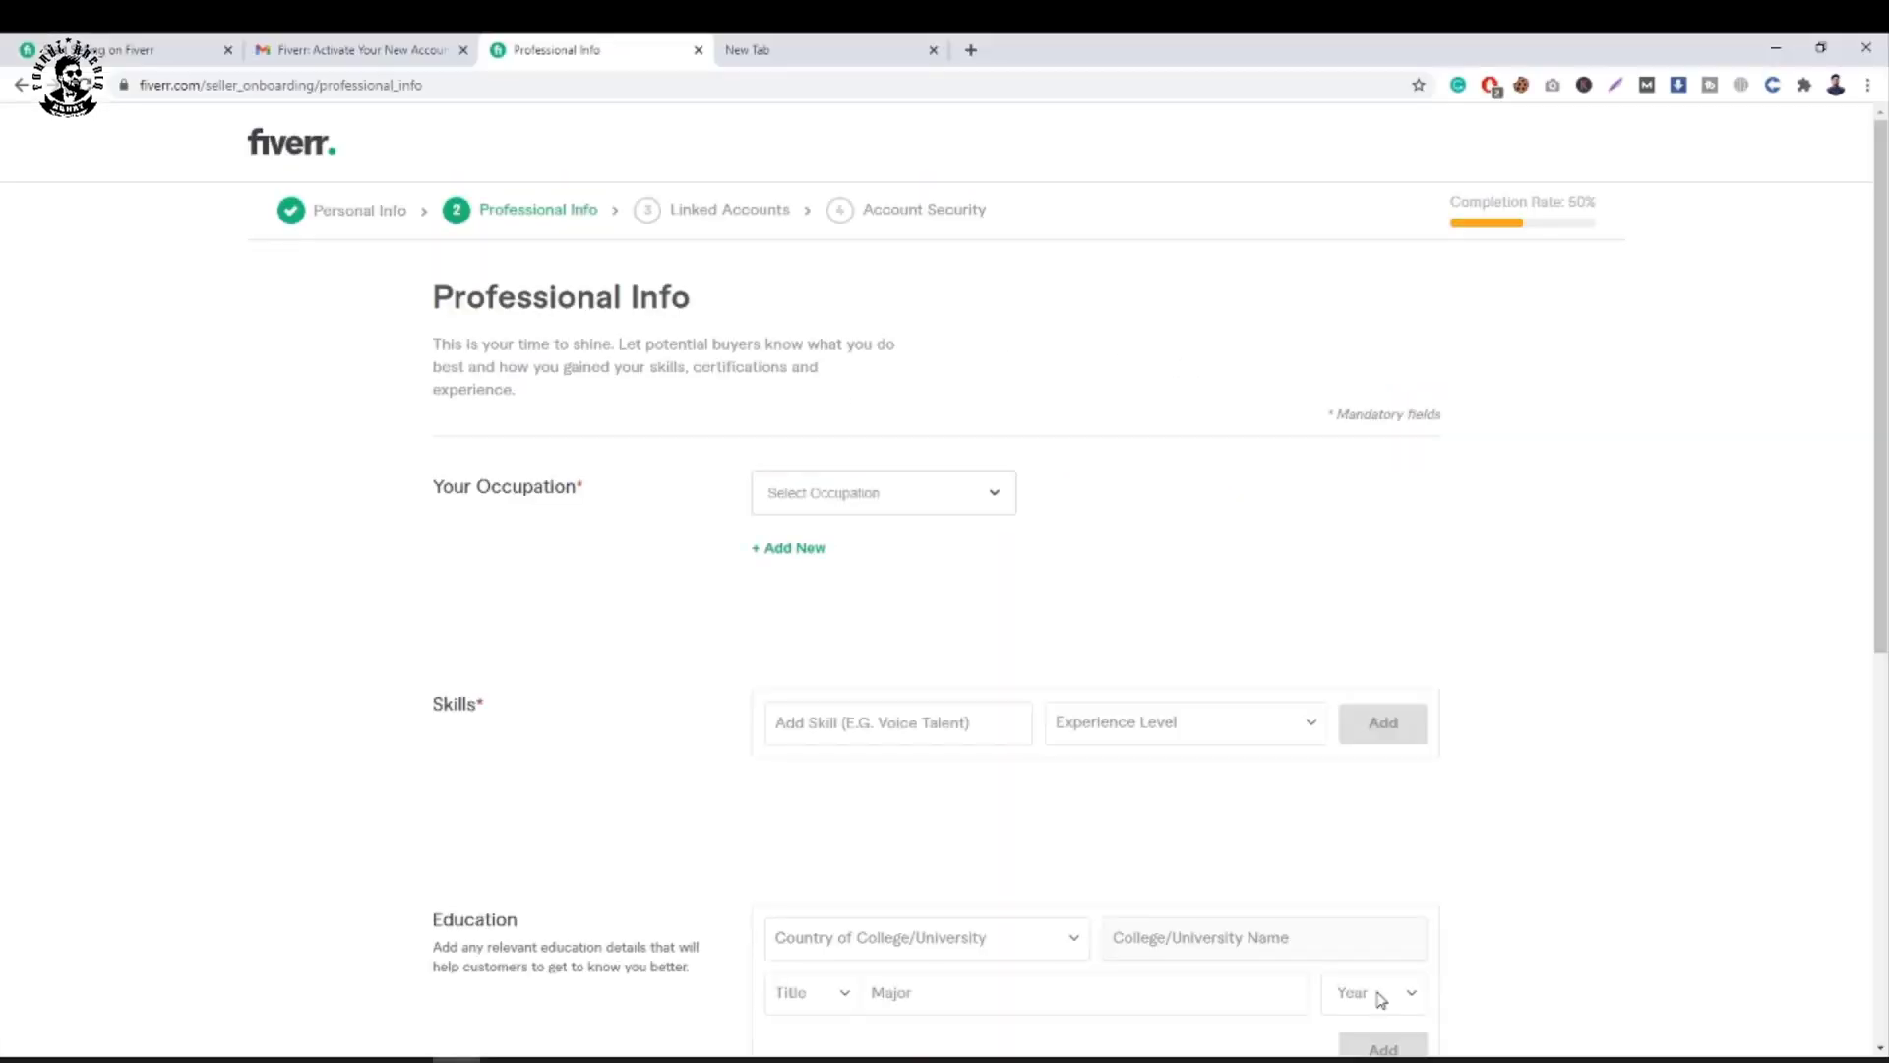
pyautogui.moveTo(1453, 206); pyautogui.dragTo(1559, 201)
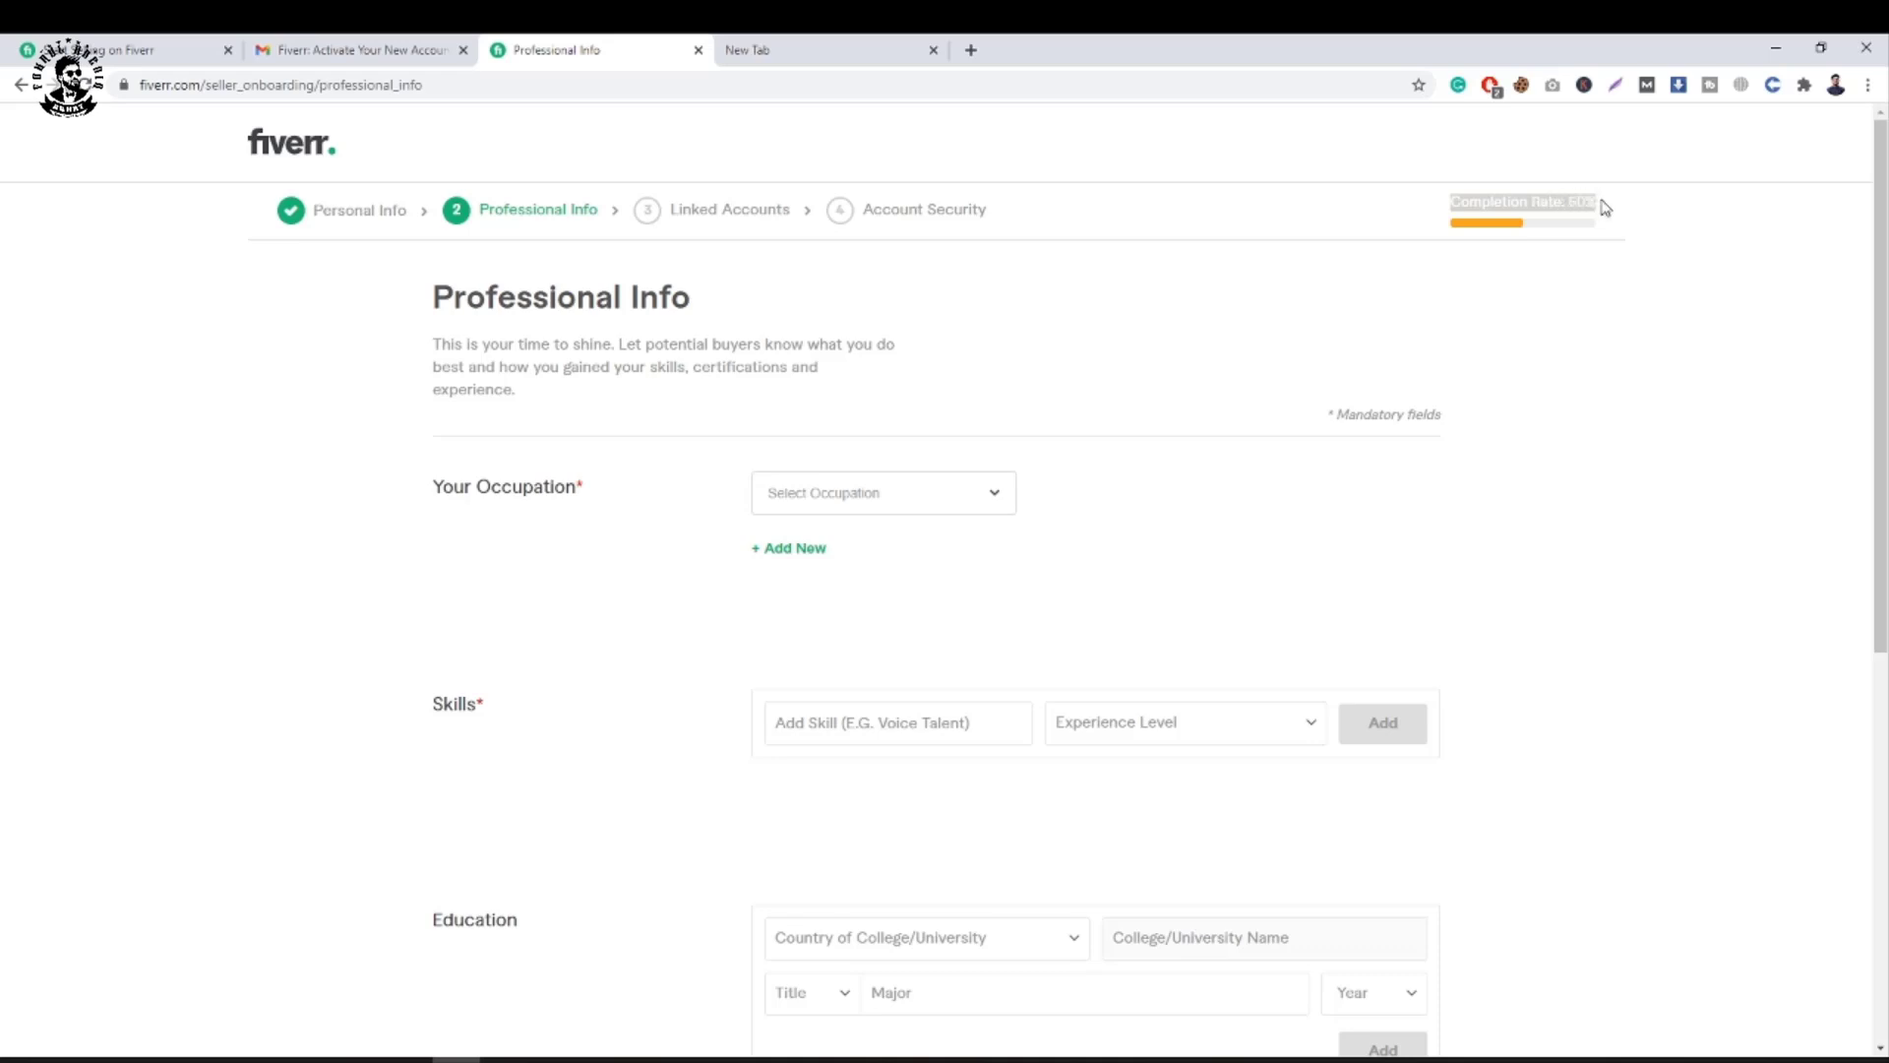
pyautogui.click(1534, 201)
pyautogui.doubleClick(1570, 201)
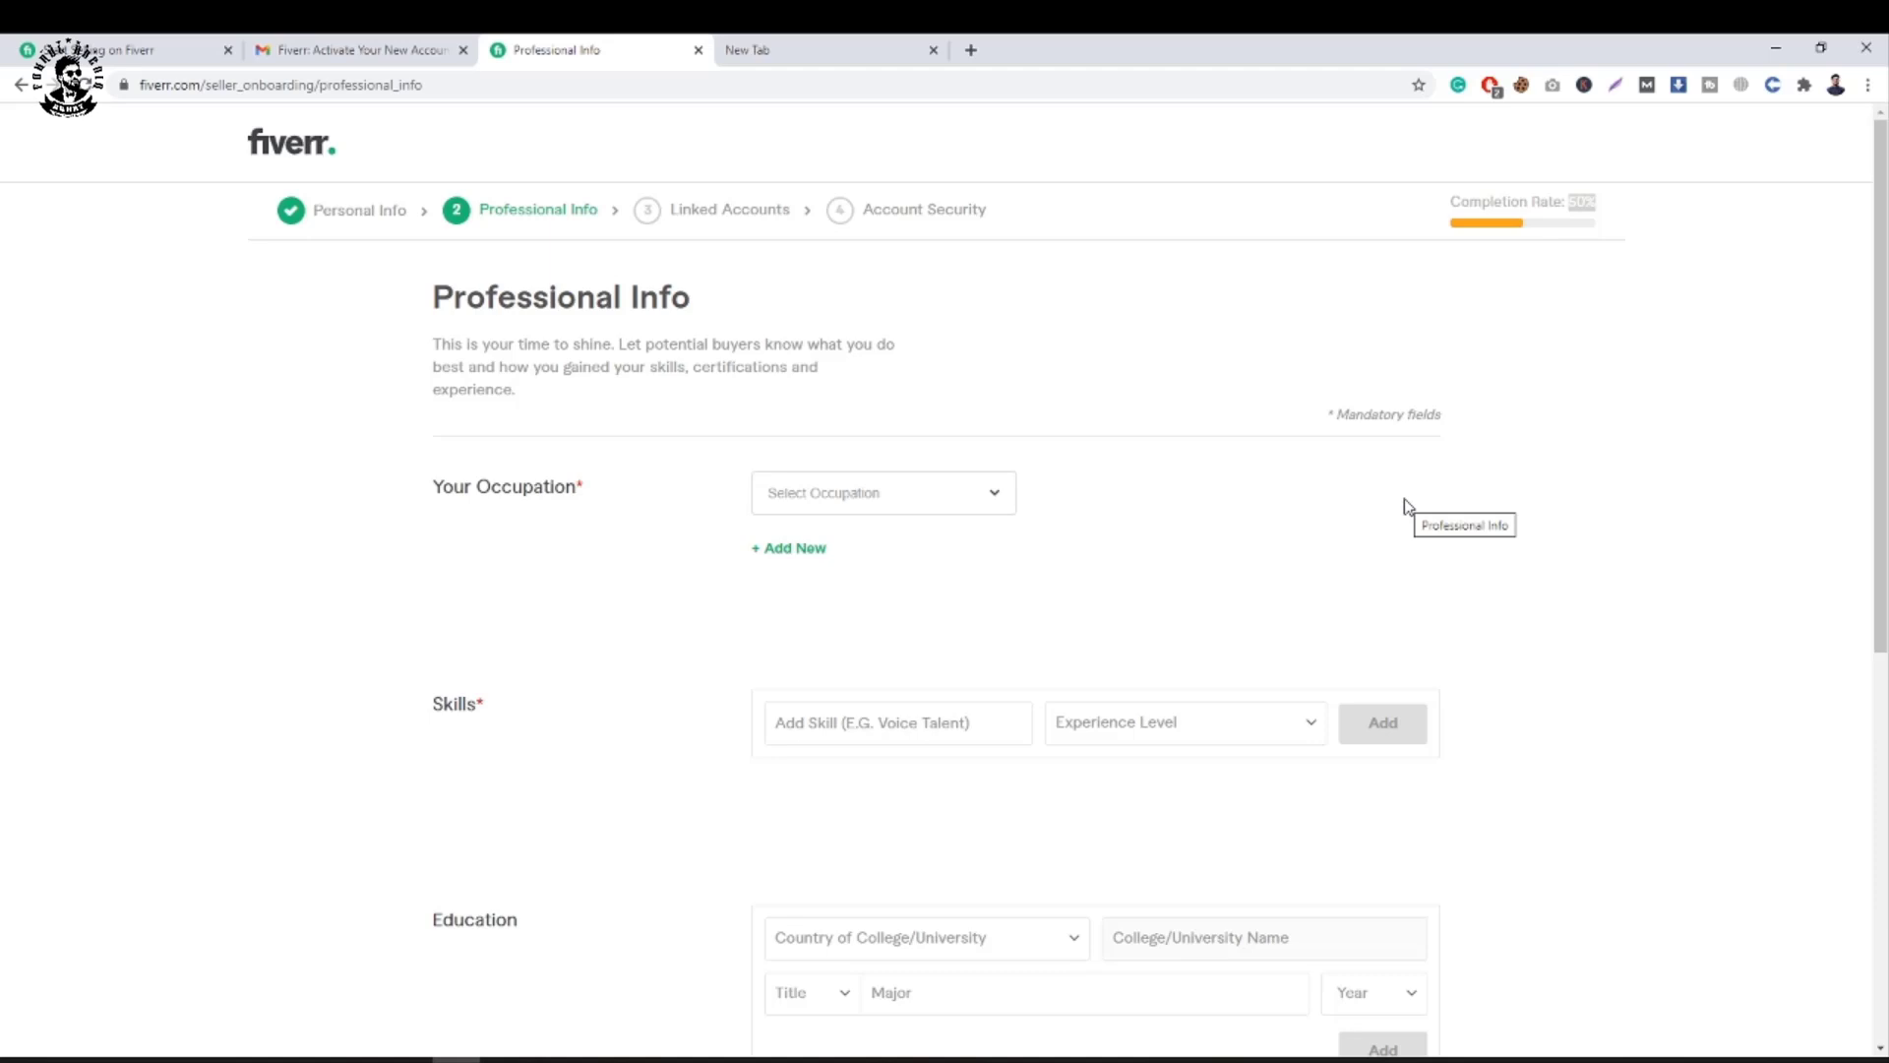
# Set the occupation to Digital Marketing, from 2015 to 2020.
pyautogui.doubleClick(525, 489)
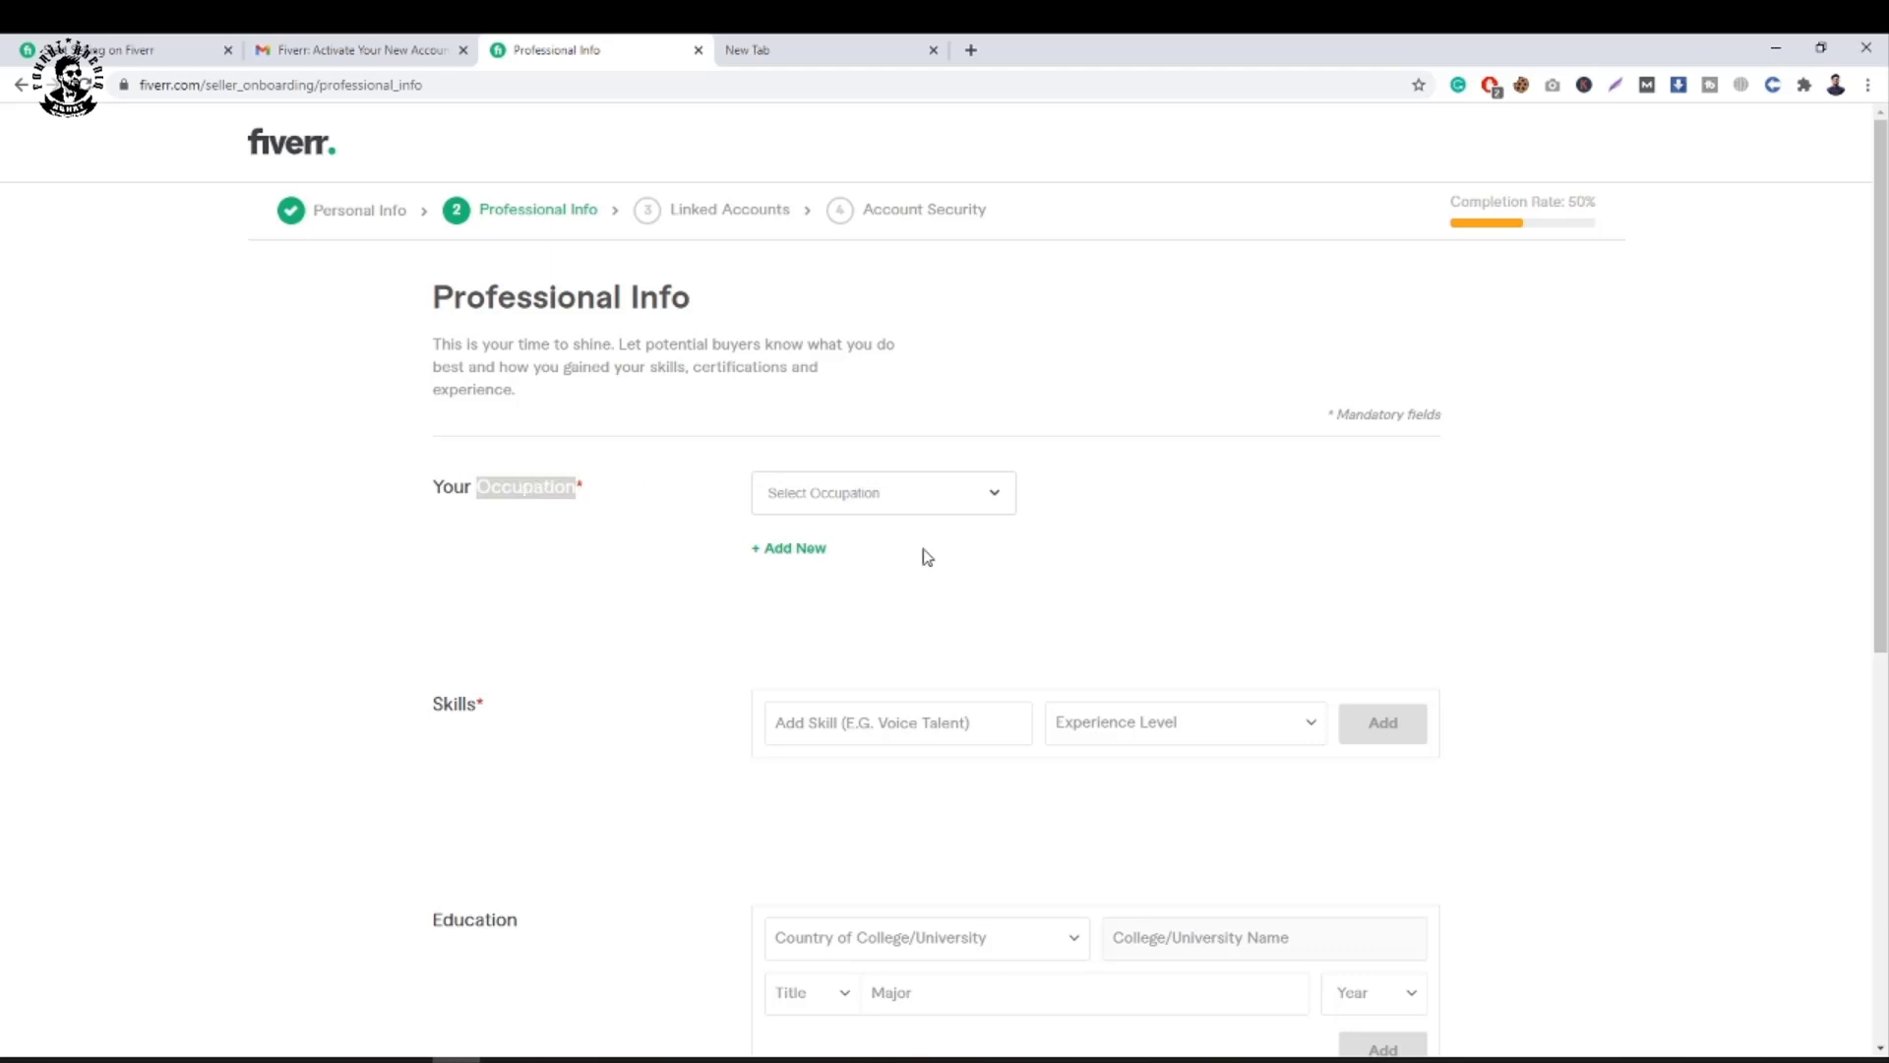
pyautogui.click(825, 502)
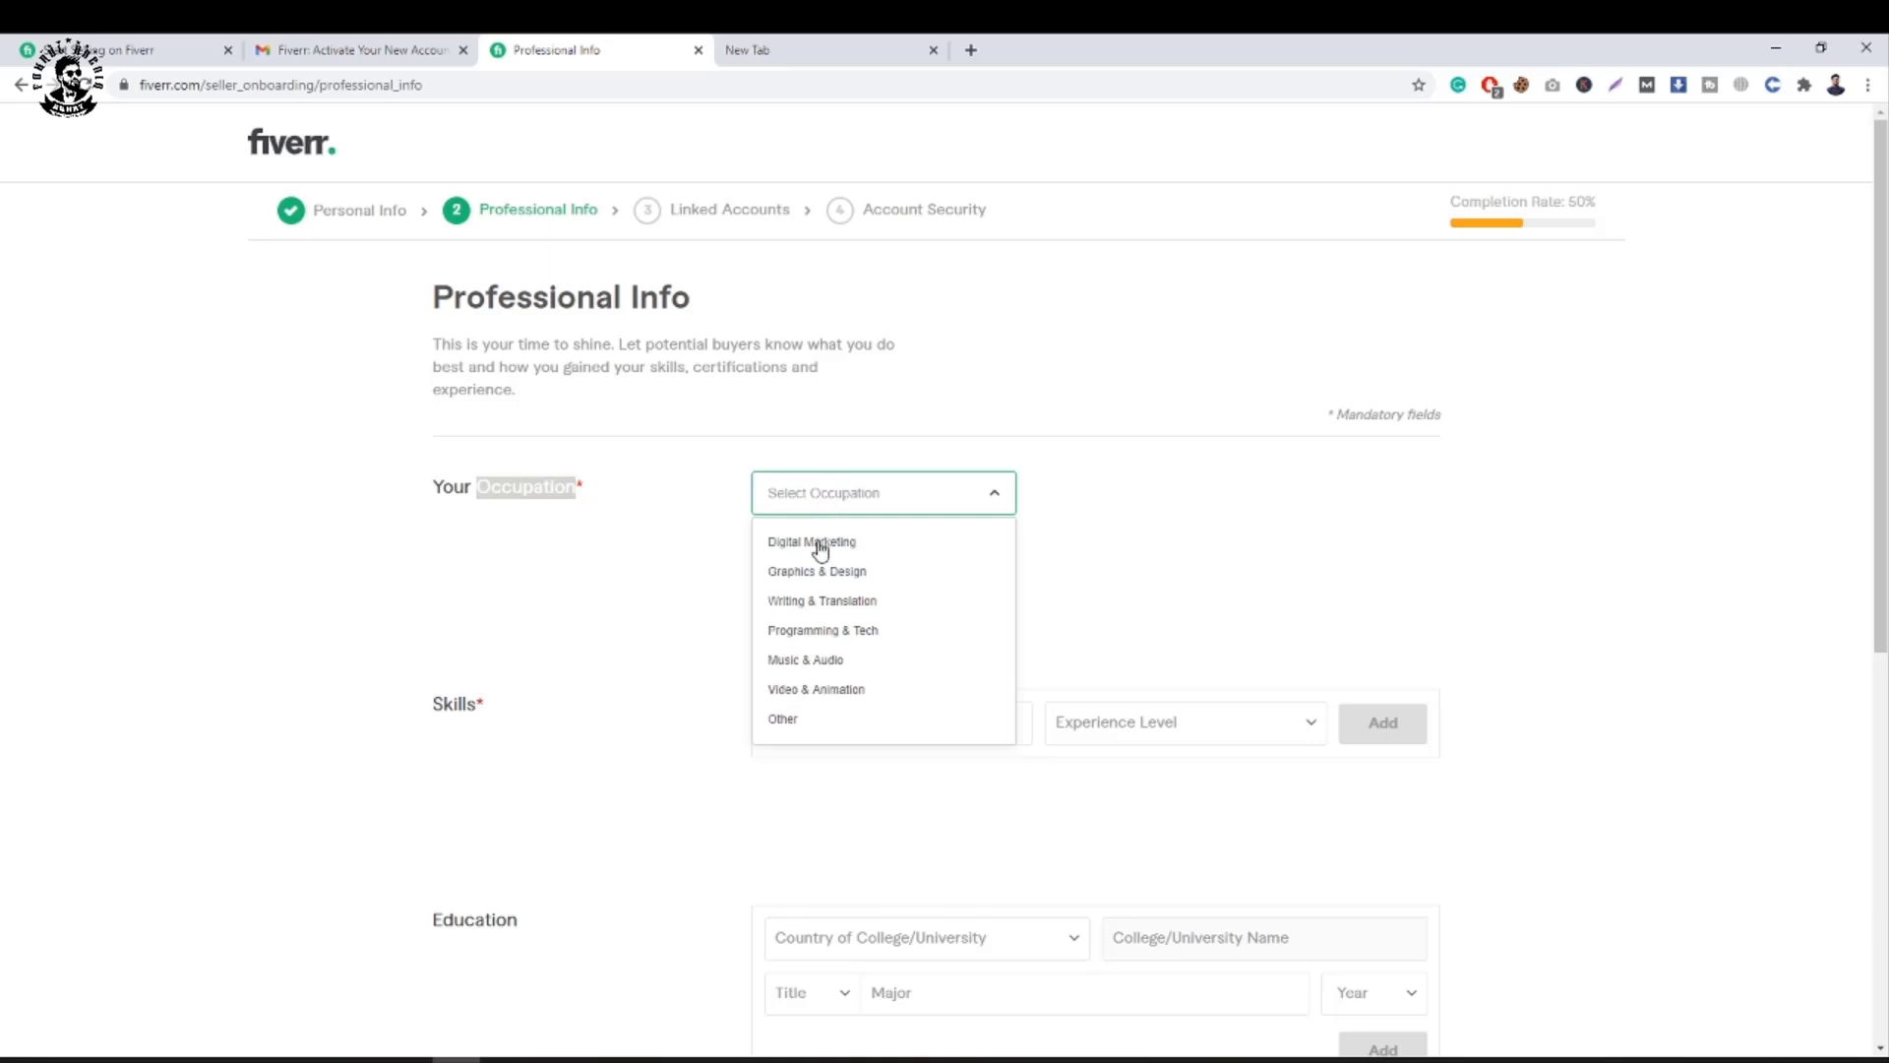
pyautogui.click(821, 547)
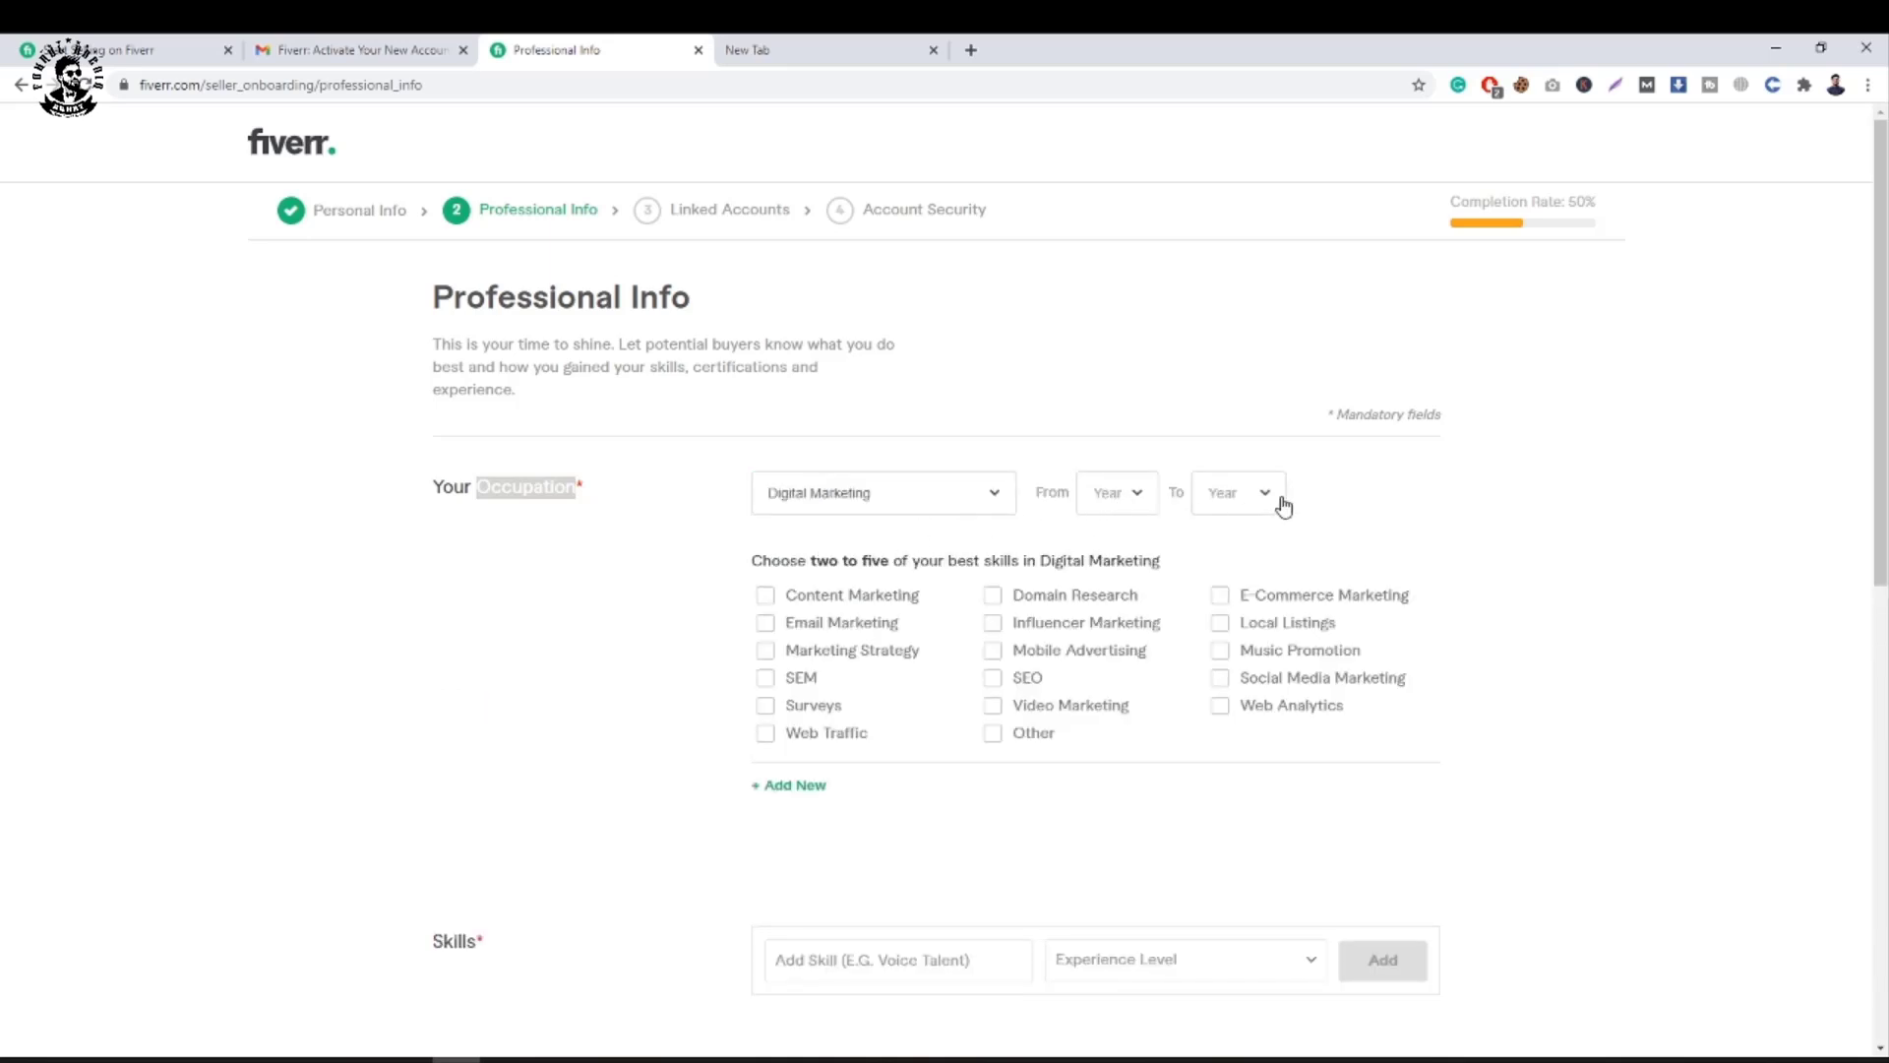
pyautogui.click(1139, 508)
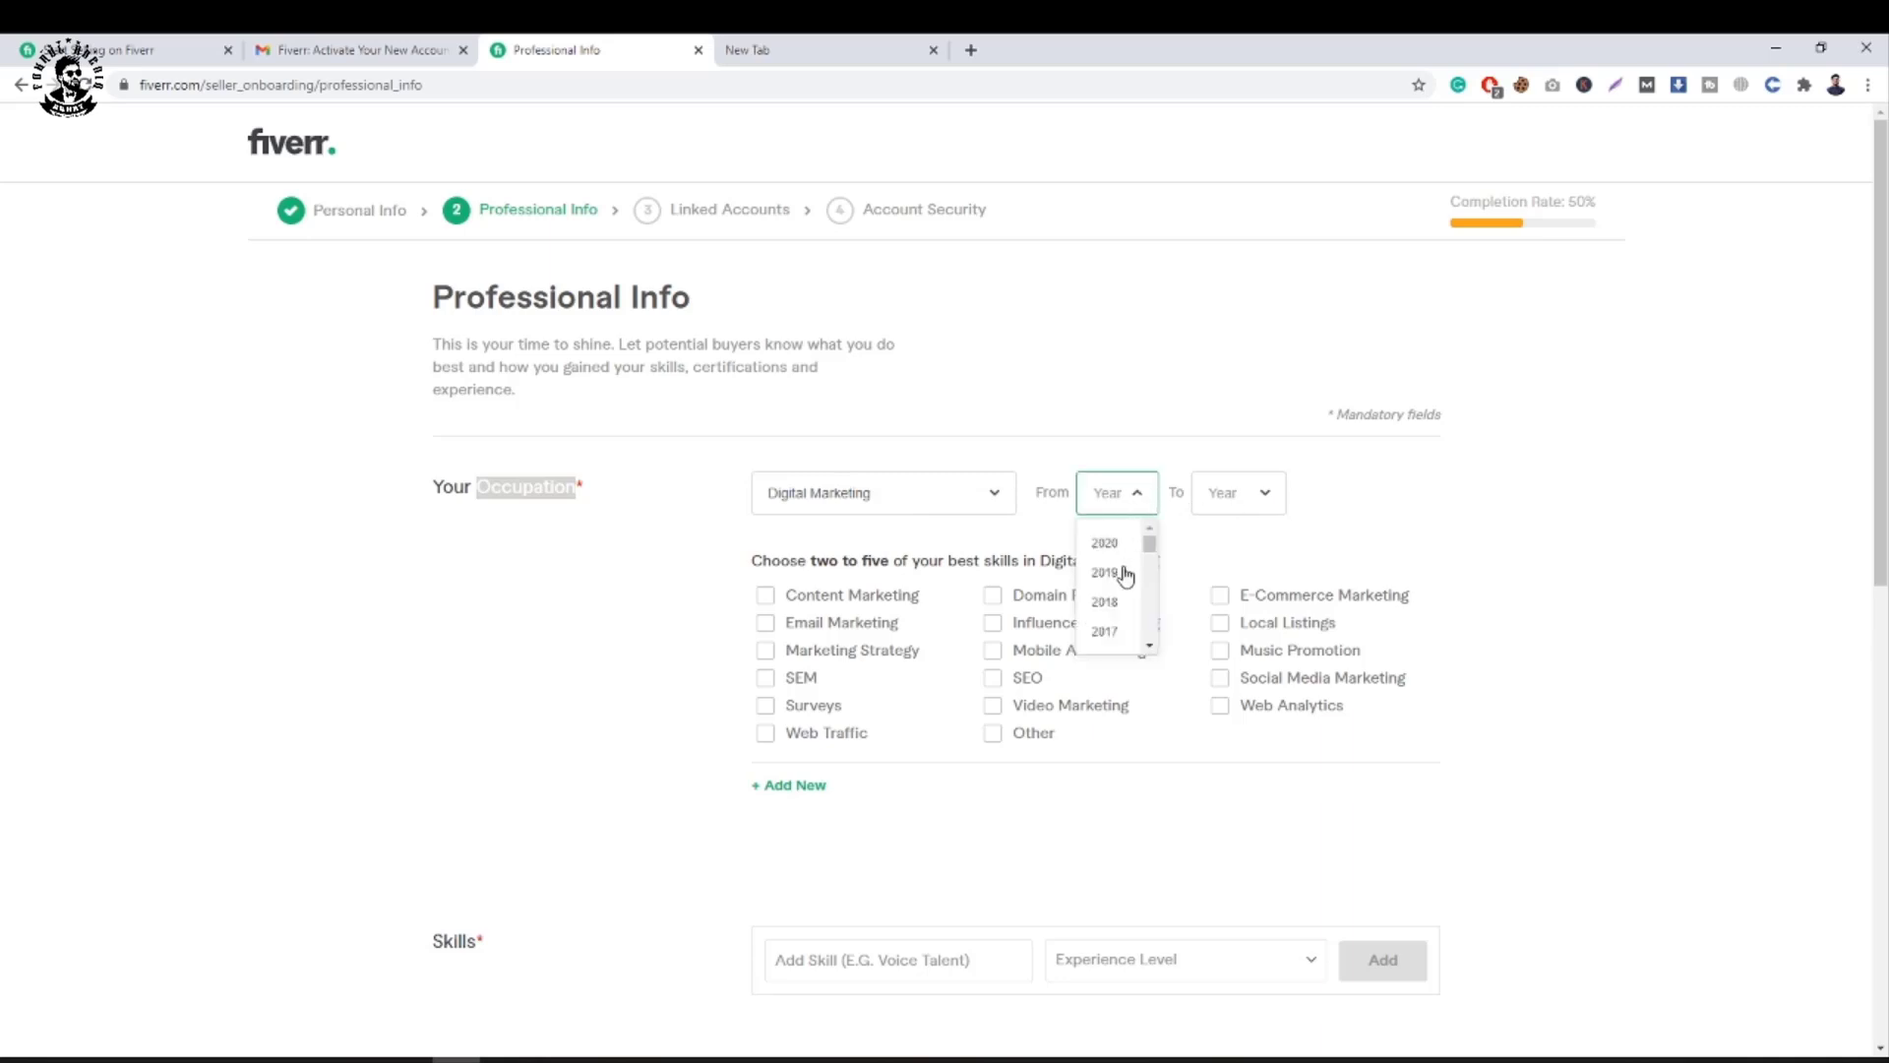
pyautogui.click(1107, 635)
pyautogui.click(1138, 502)
pyautogui.click(1106, 592)
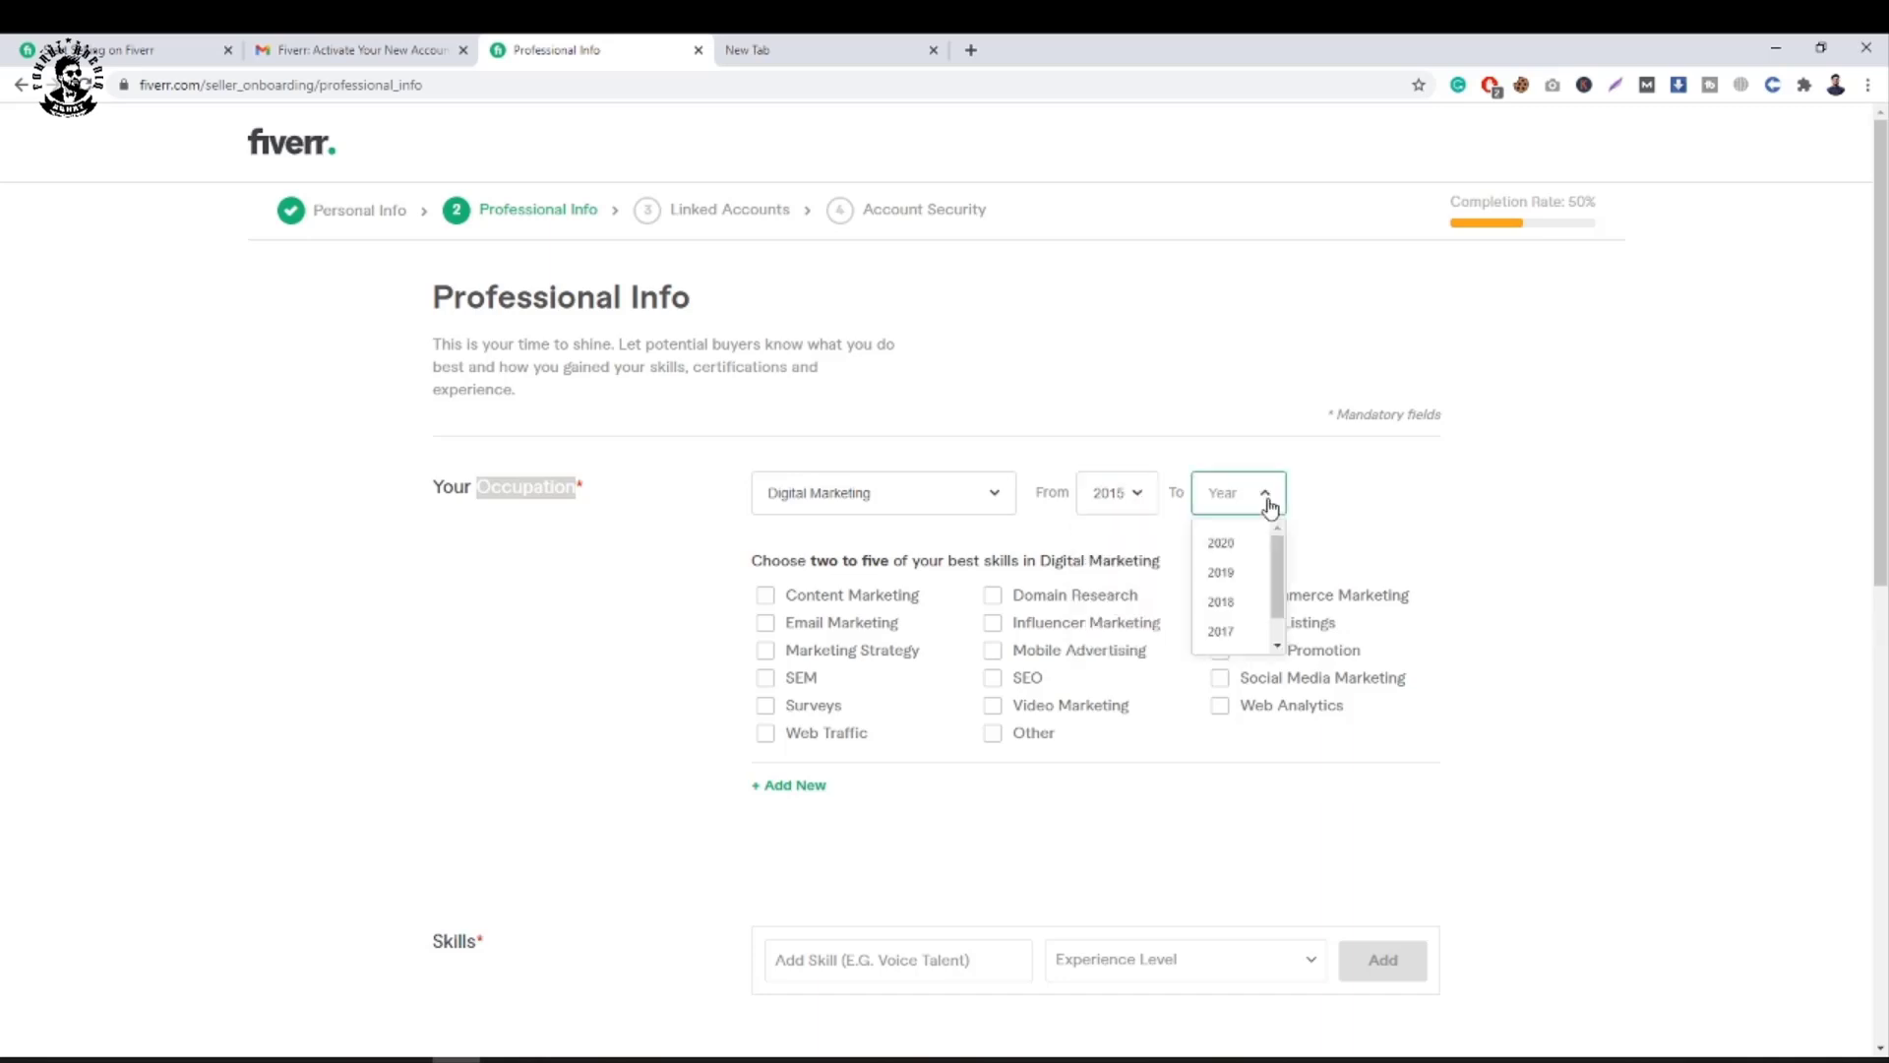
pyautogui.click(1266, 503)
pyautogui.click(1221, 546)
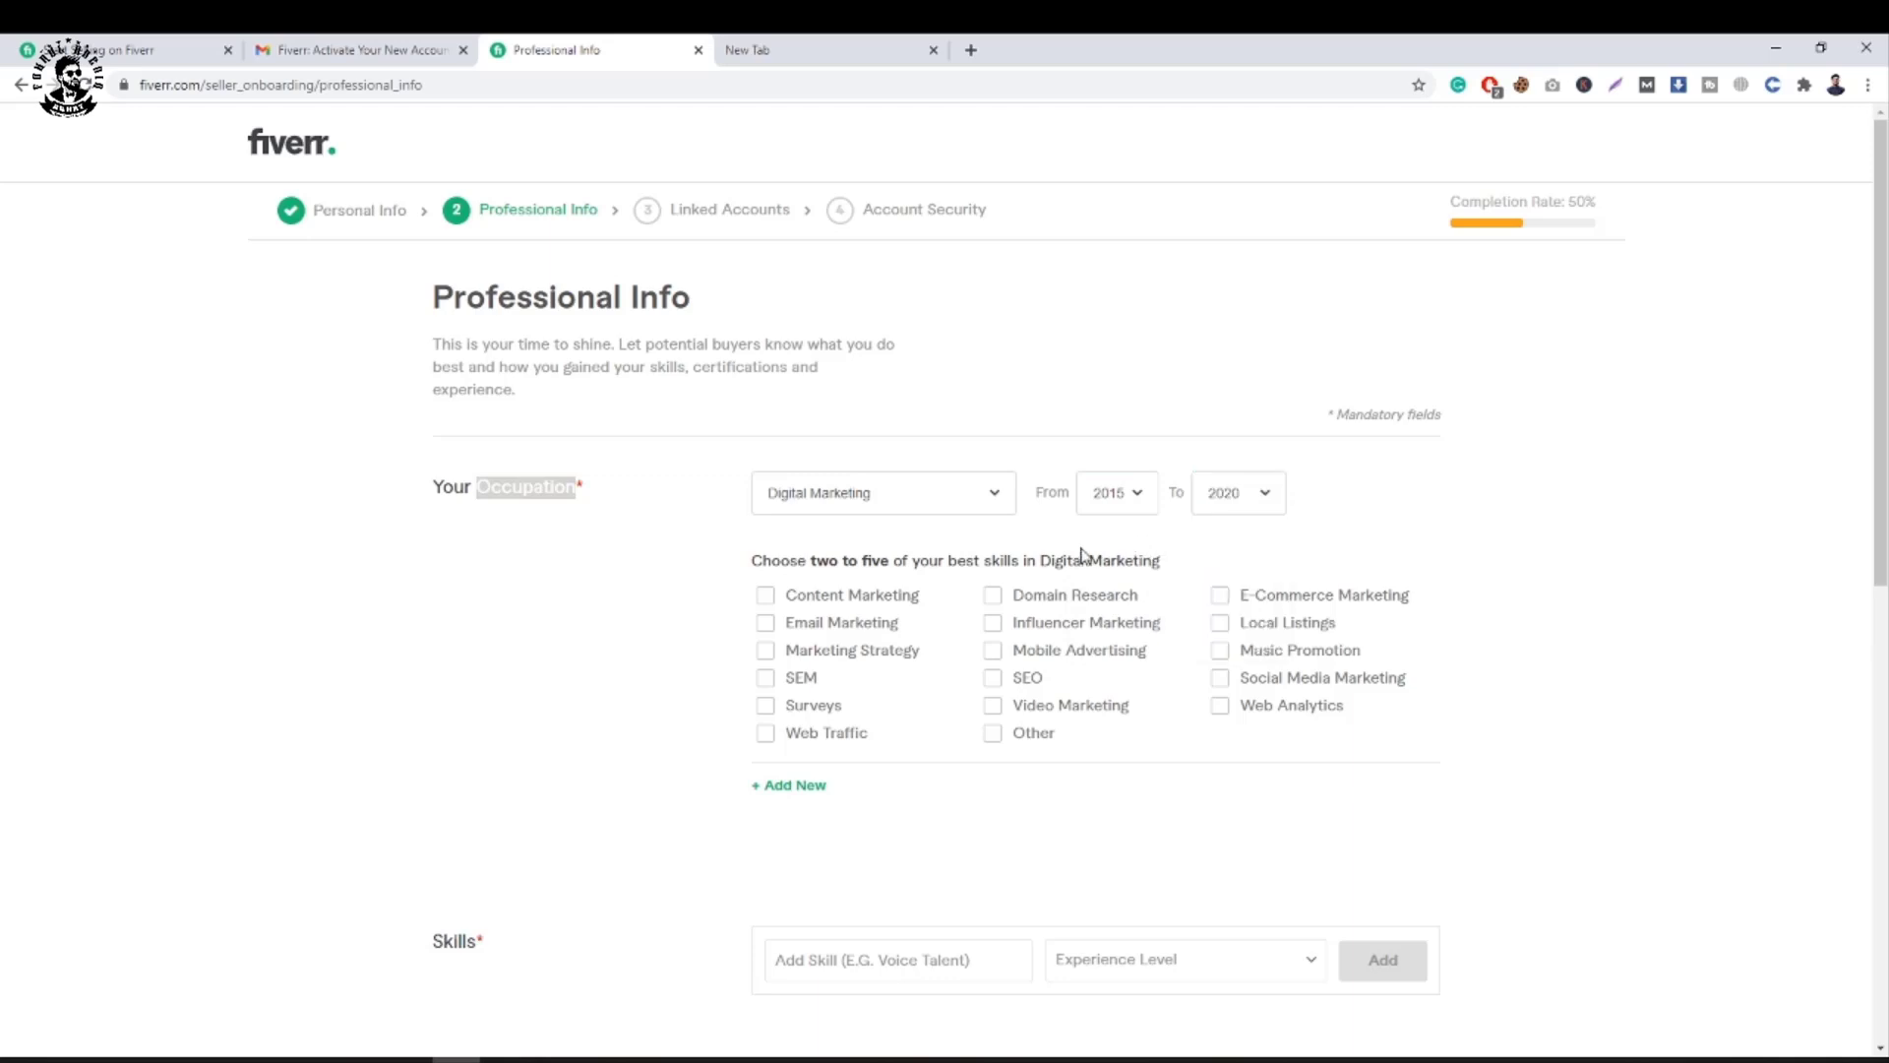
pyautogui.click(587, 512)
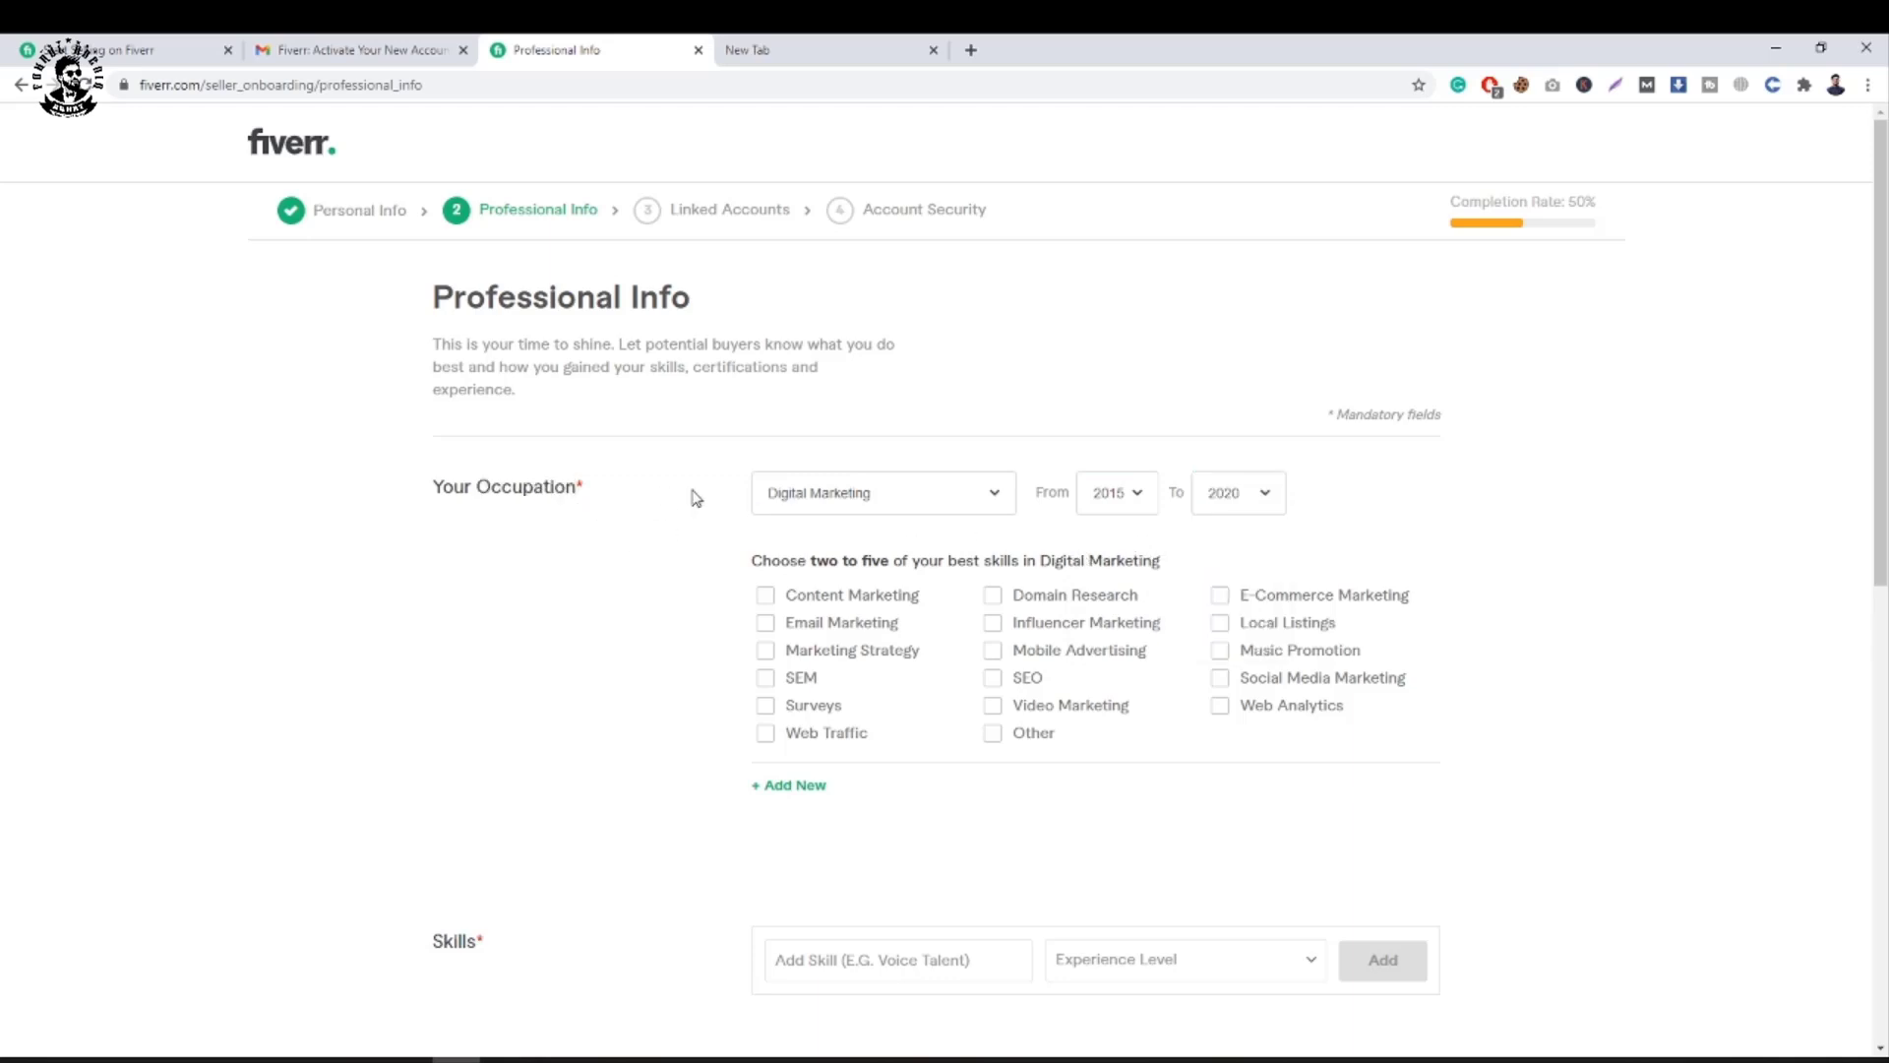
# Select Email Marketing, Music Promotion, Video Marketing, Influencer Marketing and Social Media Marketing as the Digital Marketing skills.
pyautogui.tripleClick(773, 568)
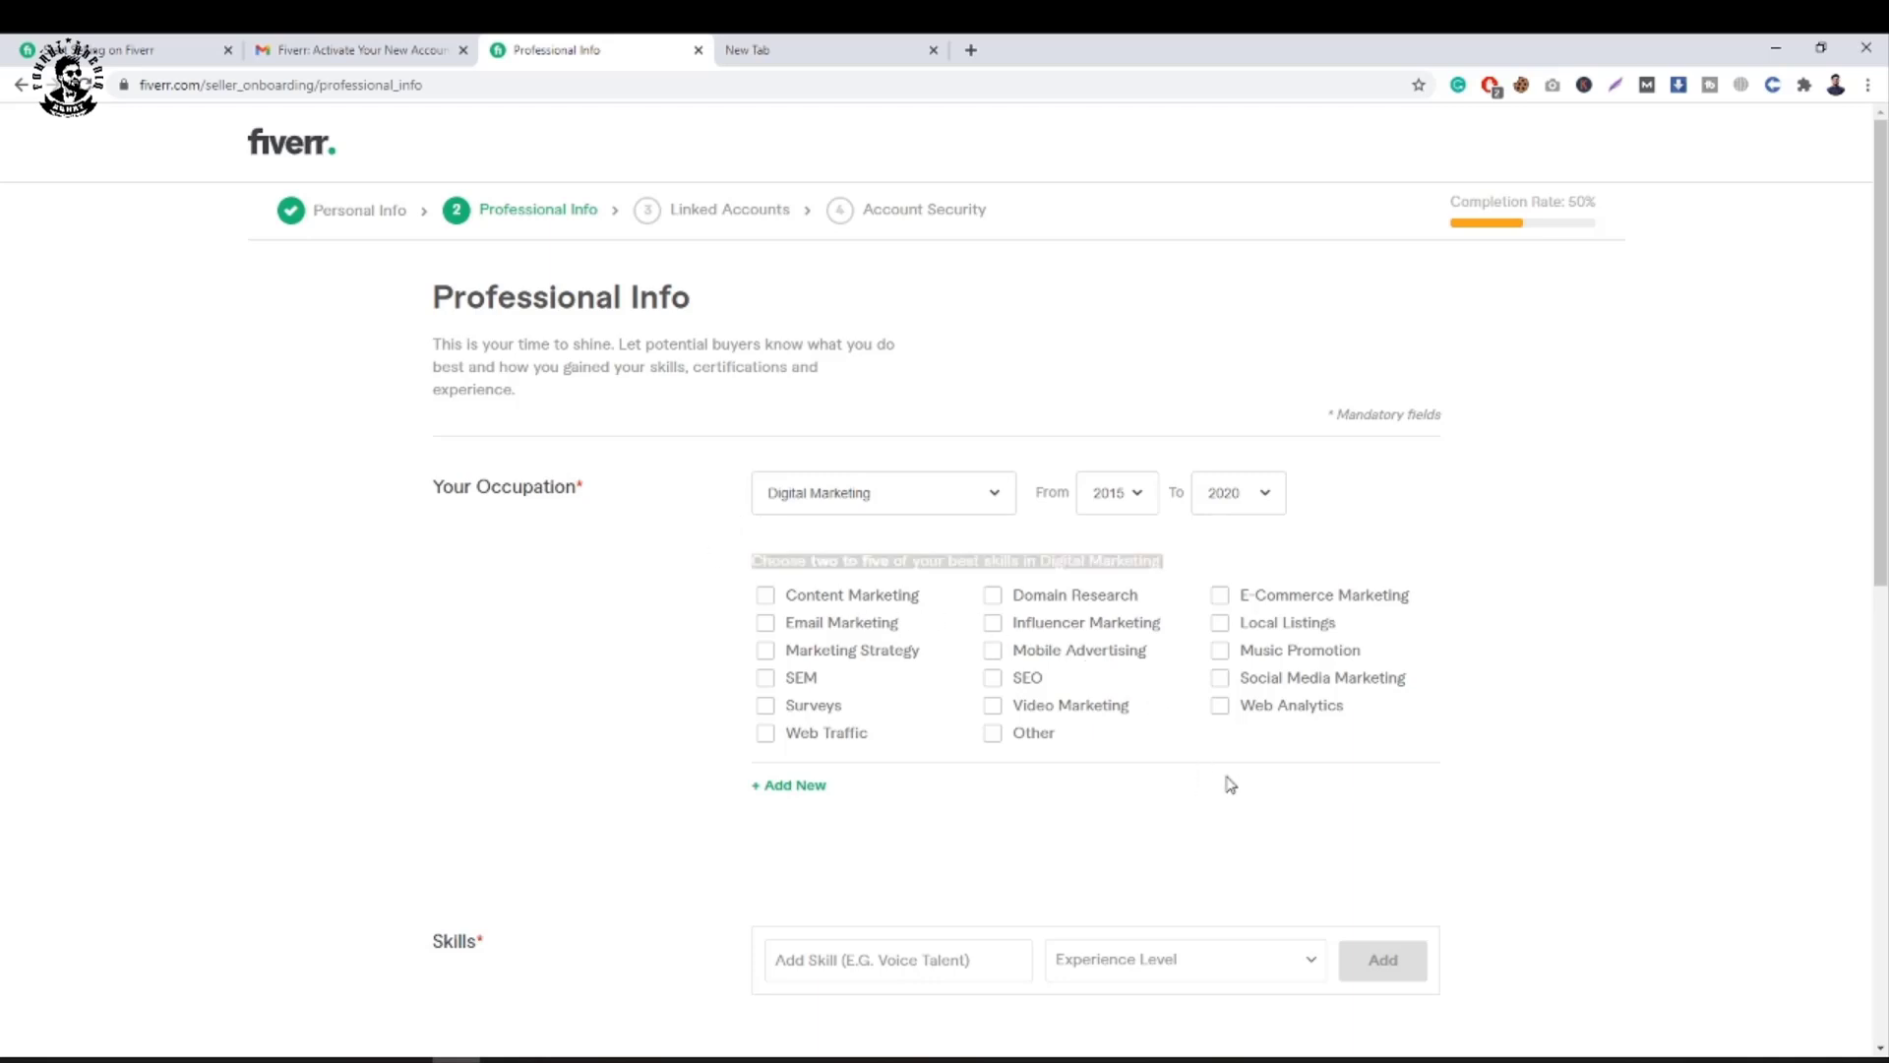
pyautogui.click(1528, 752)
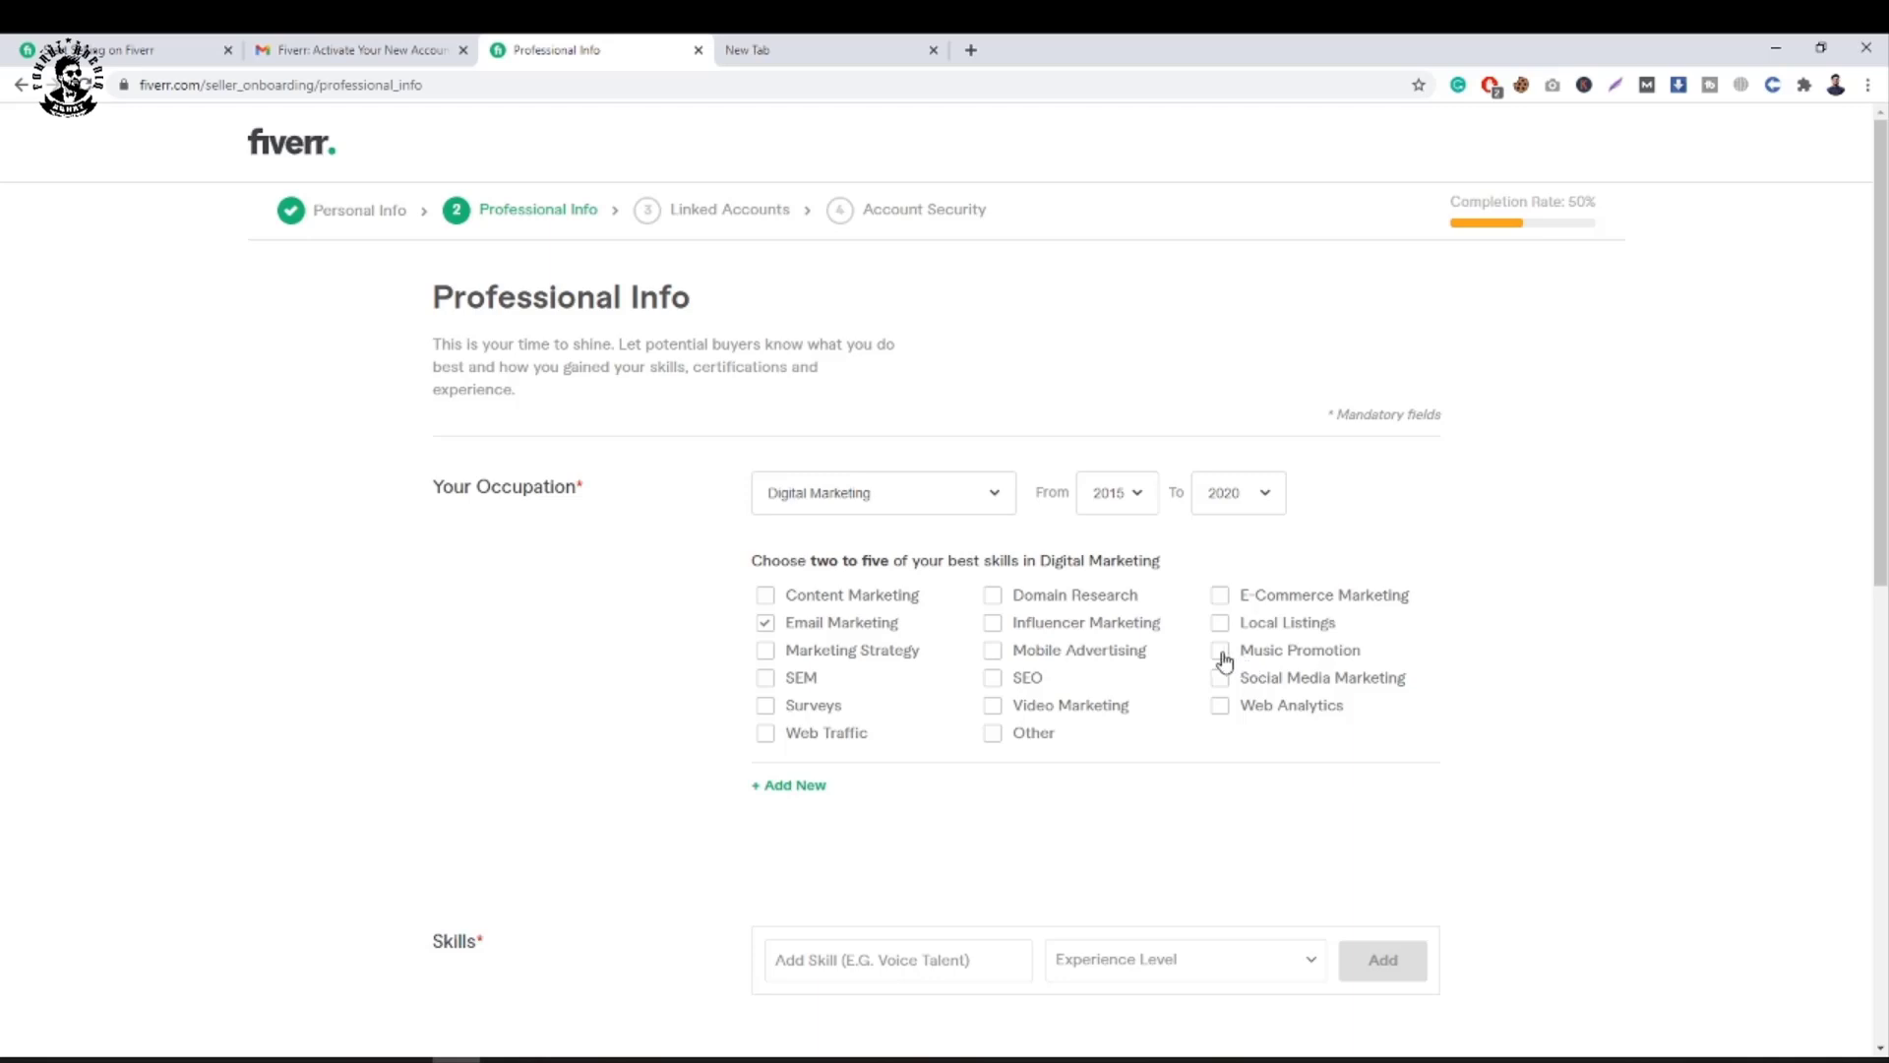
pyautogui.click(994, 709)
pyautogui.click(996, 628)
pyautogui.click(1220, 681)
# Add a second occupation, Video & Animation, from 2017 to 2020.
pyautogui.scroll(-2, 798, 659)
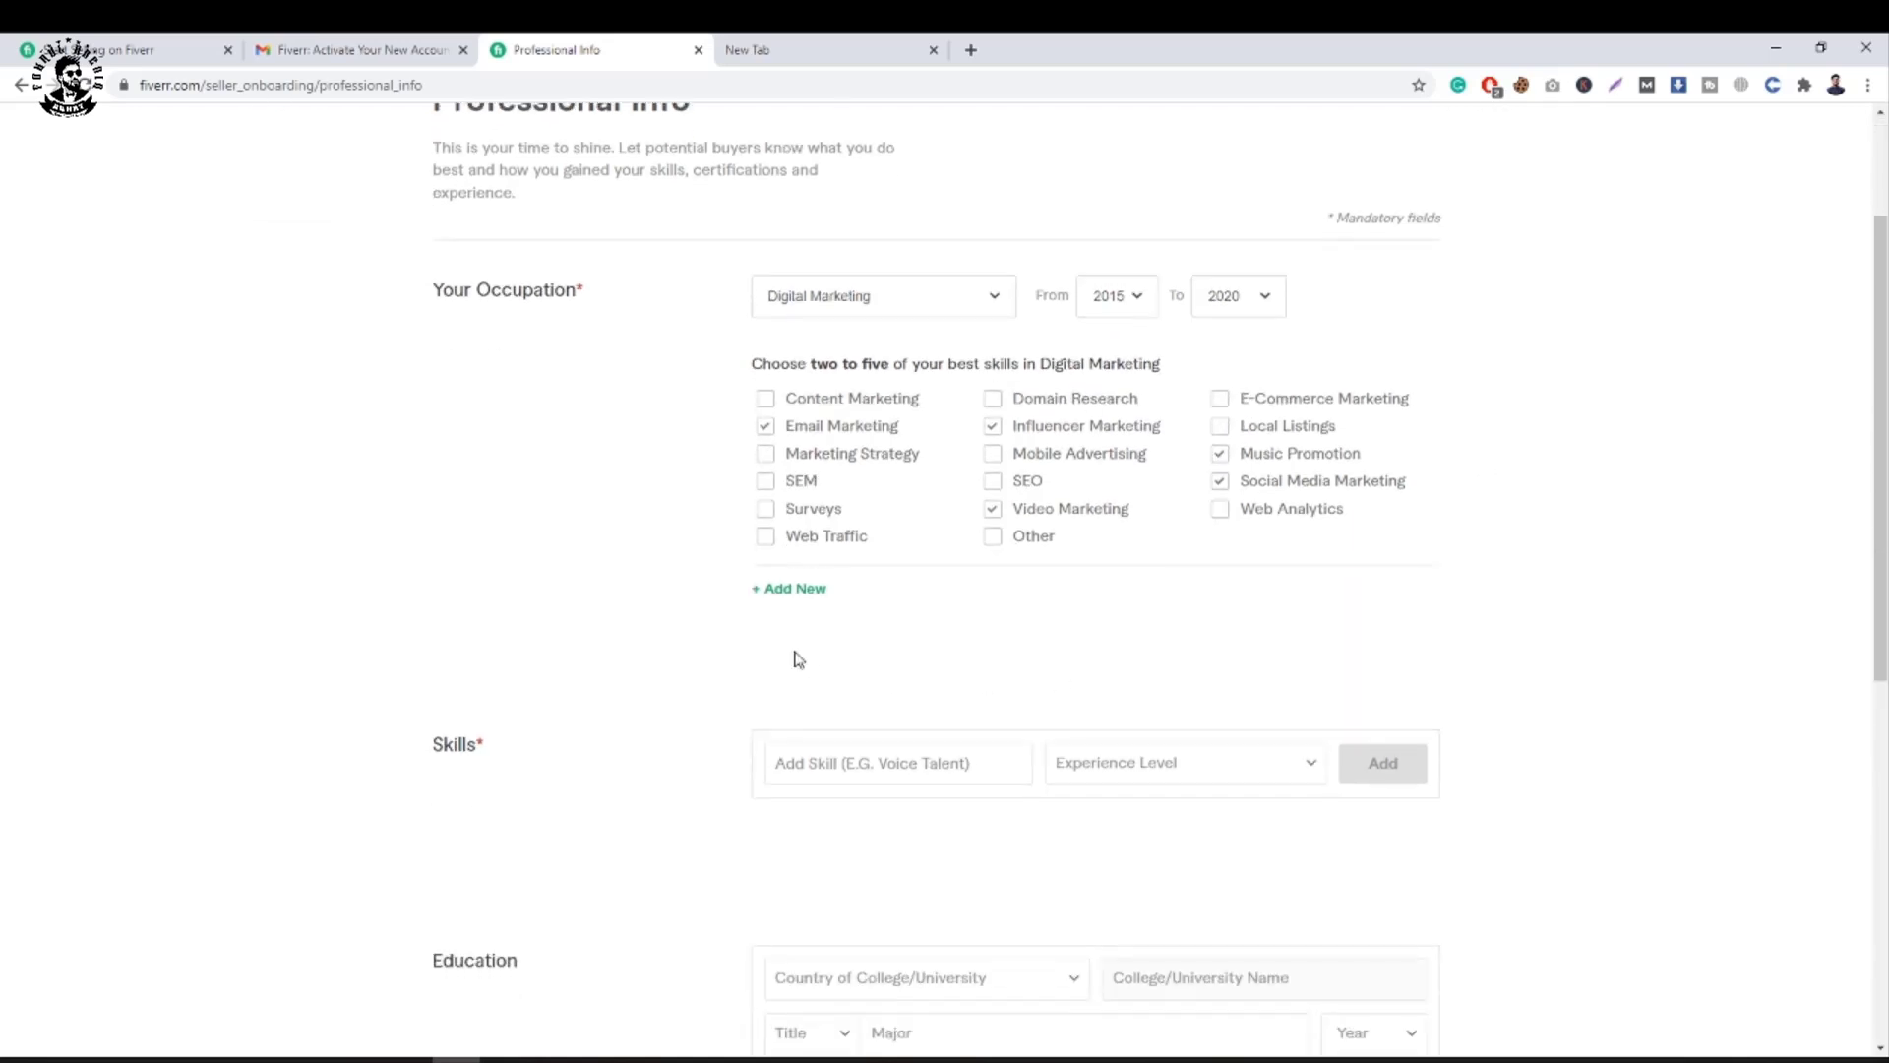
pyautogui.click(797, 591)
pyautogui.scroll(-4, 1179, 595)
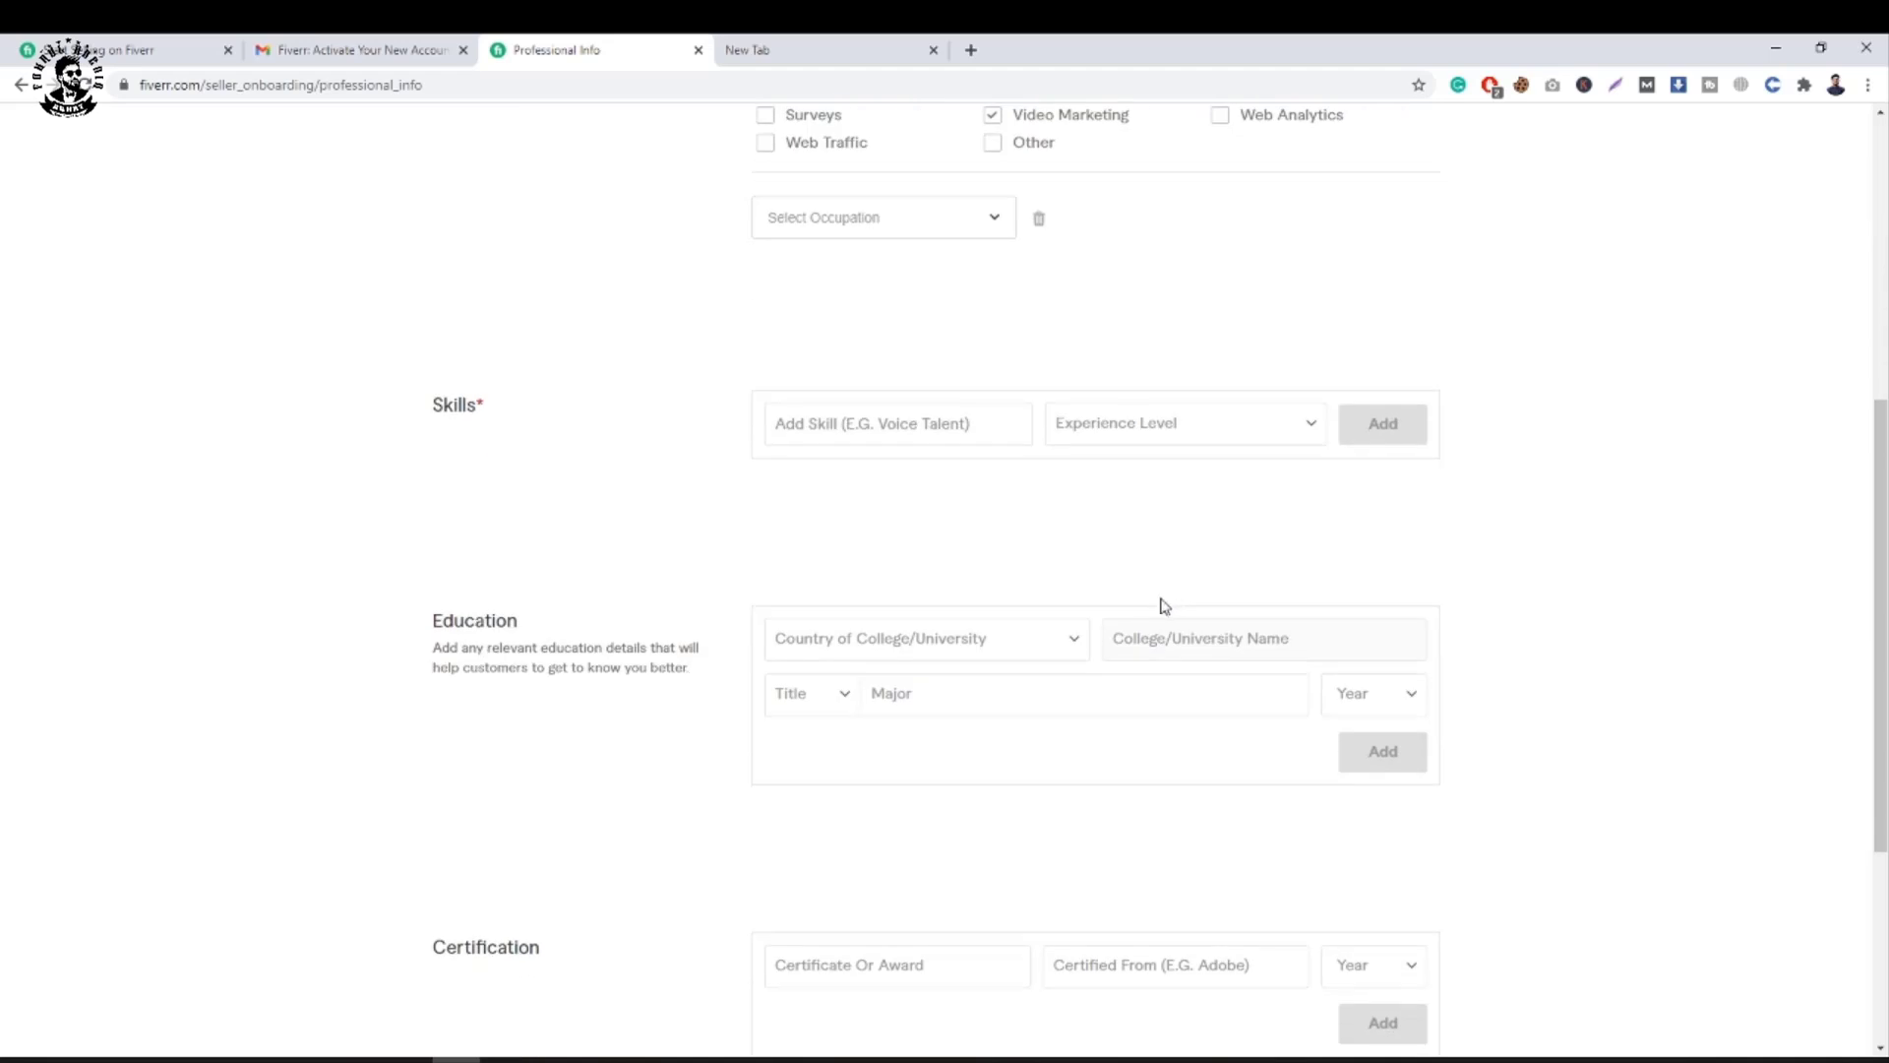
pyautogui.scroll(1, 1165, 604)
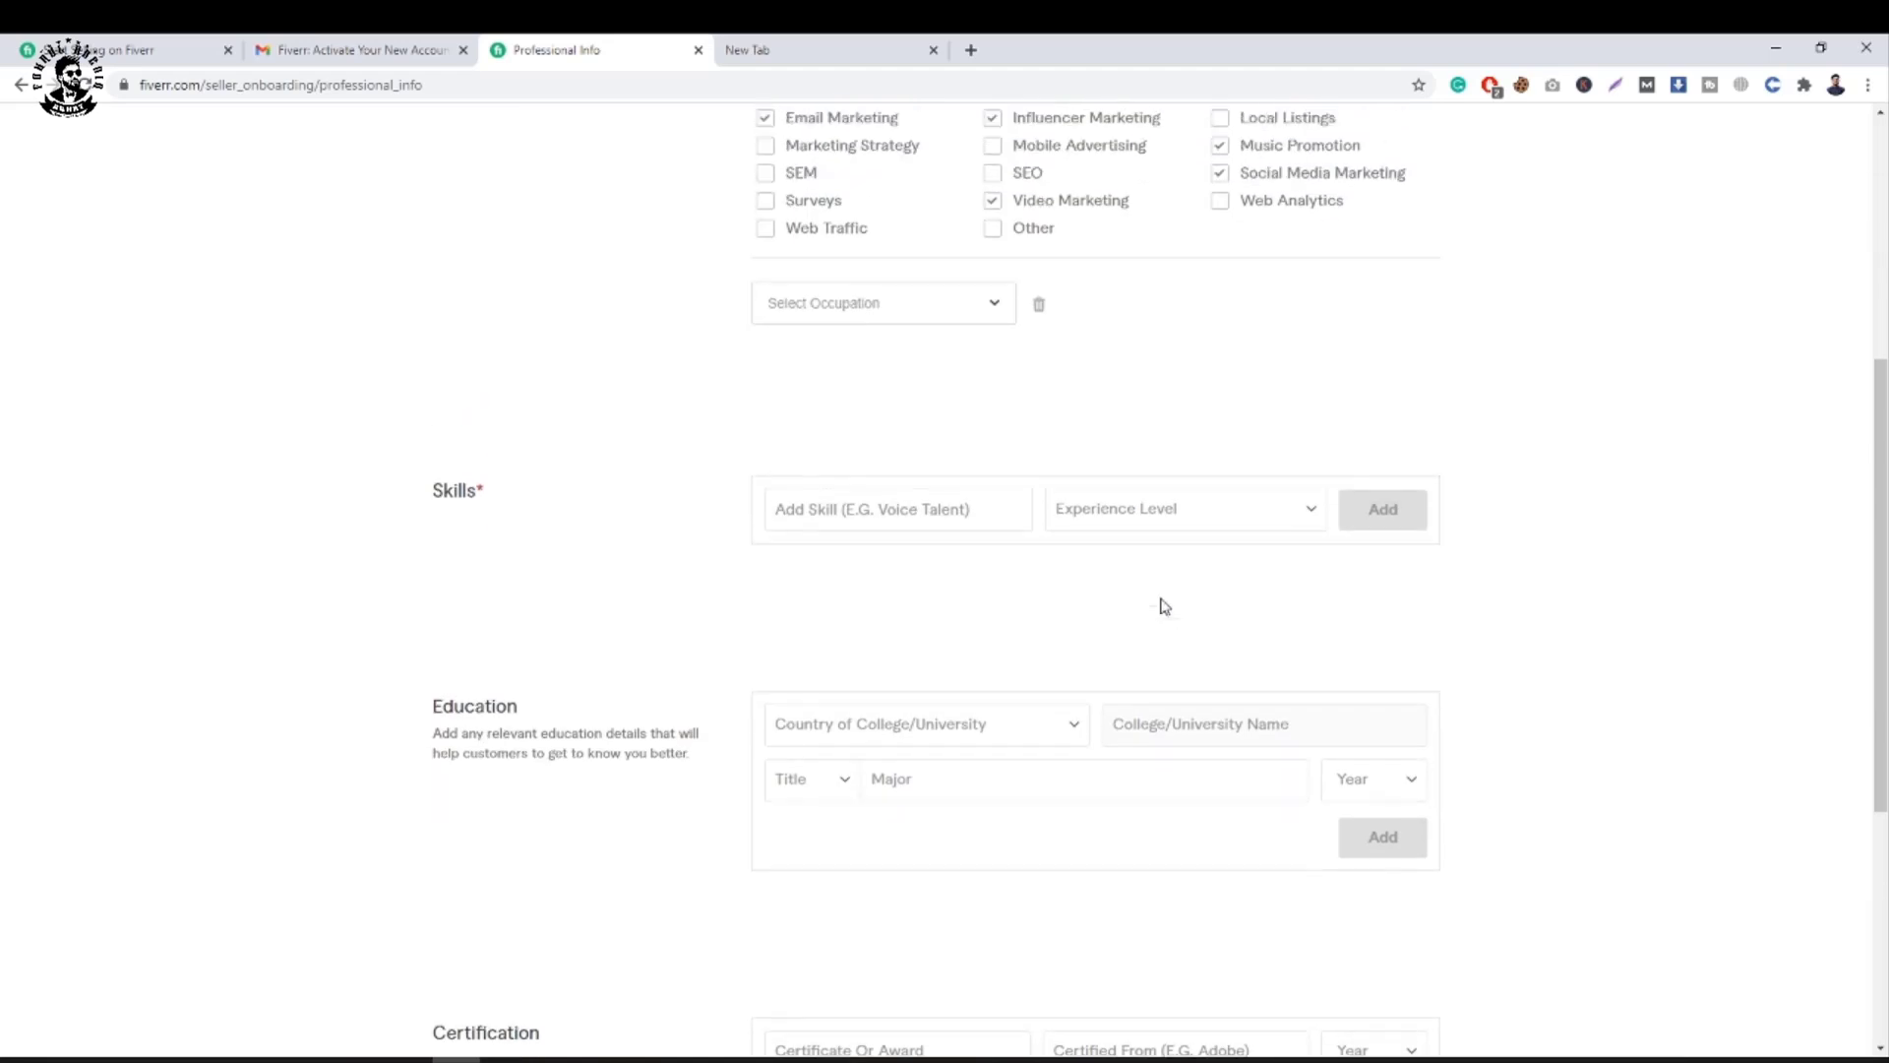
pyautogui.click(992, 330)
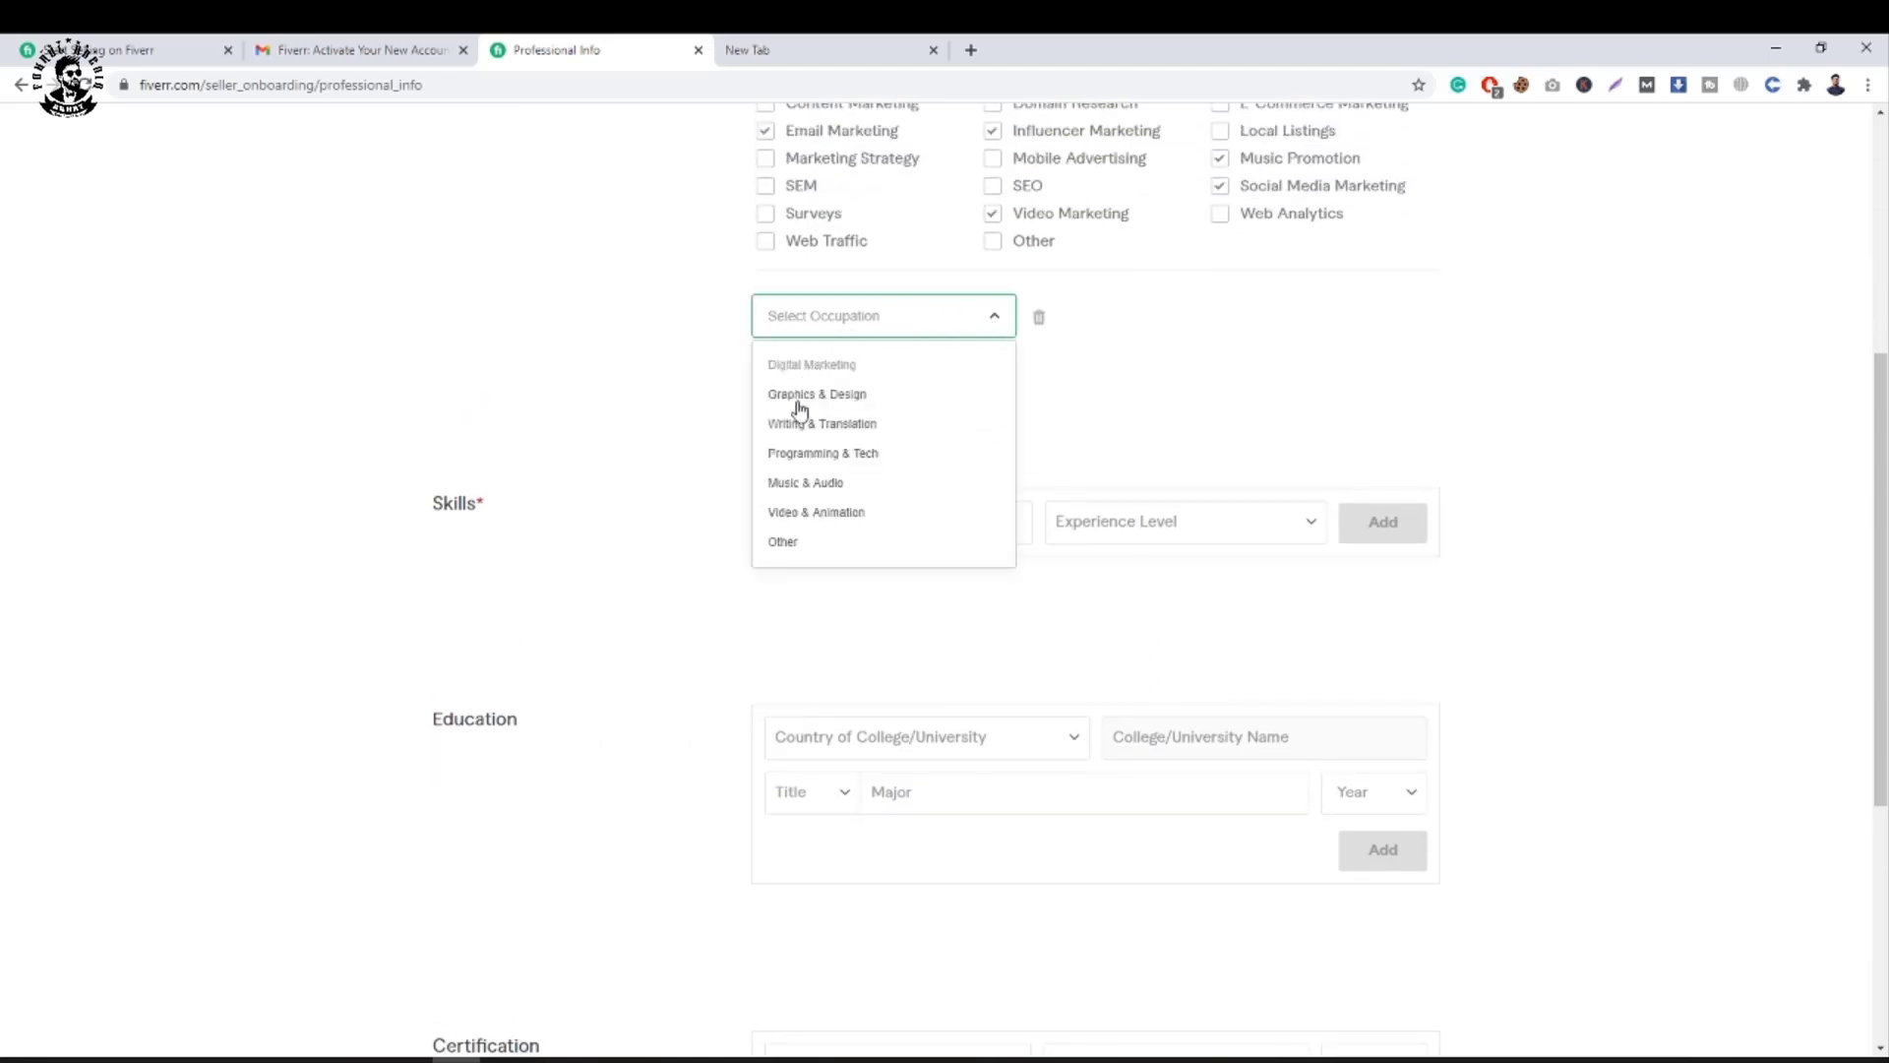
pyautogui.click(820, 513)
pyautogui.scroll(1, 1506, 586)
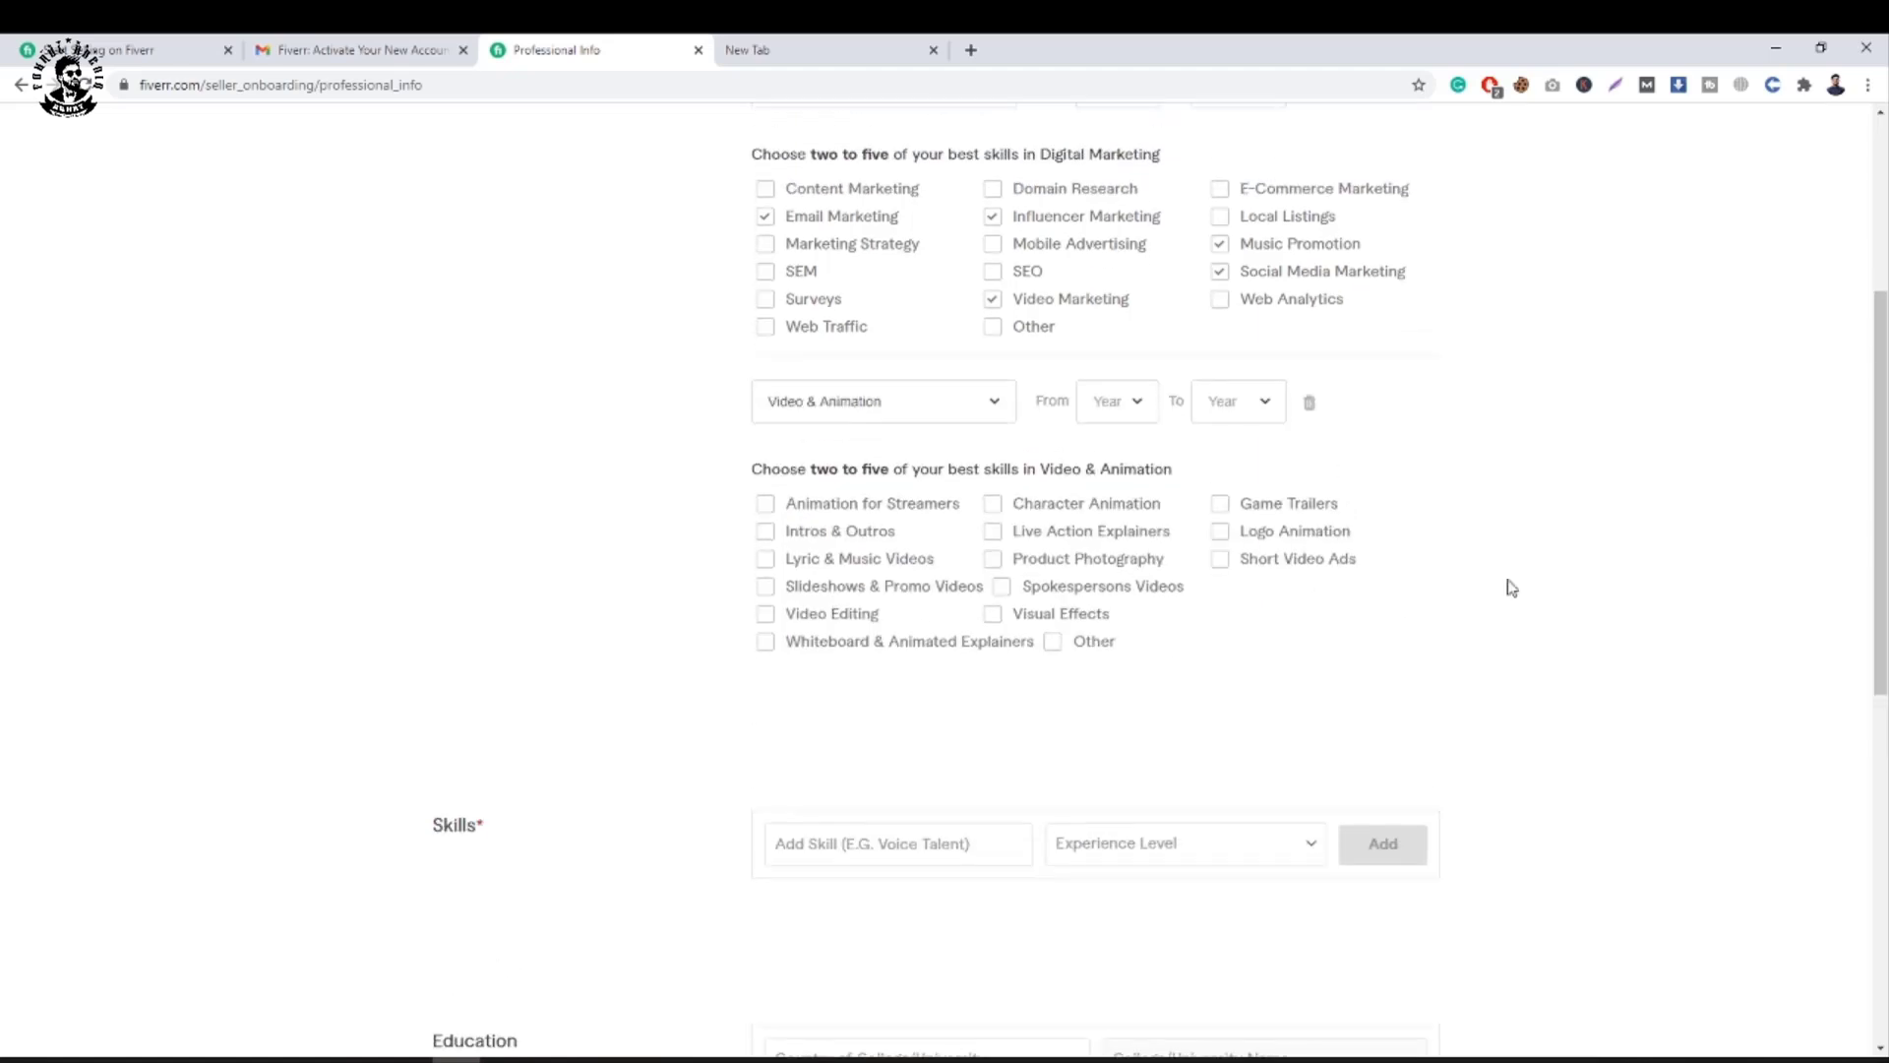
pyautogui.click(1117, 414)
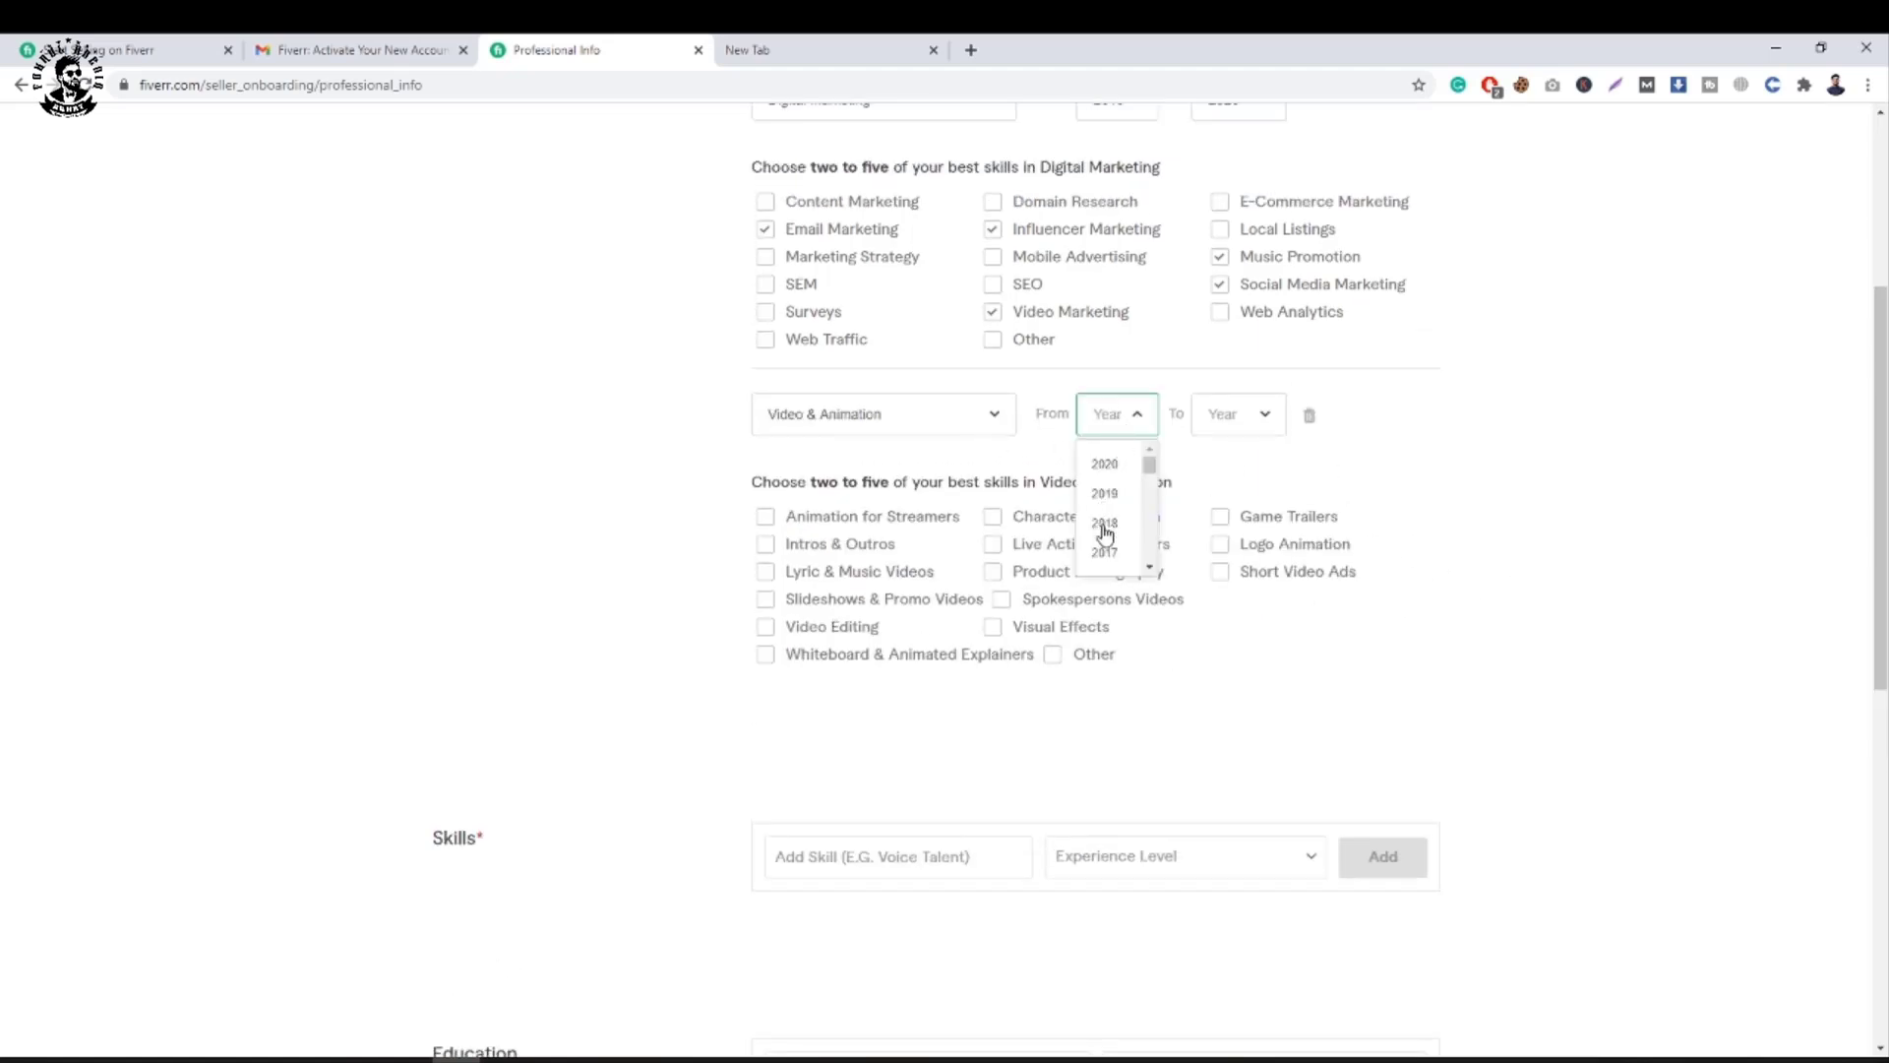
pyautogui.click(1109, 554)
pyautogui.click(1235, 418)
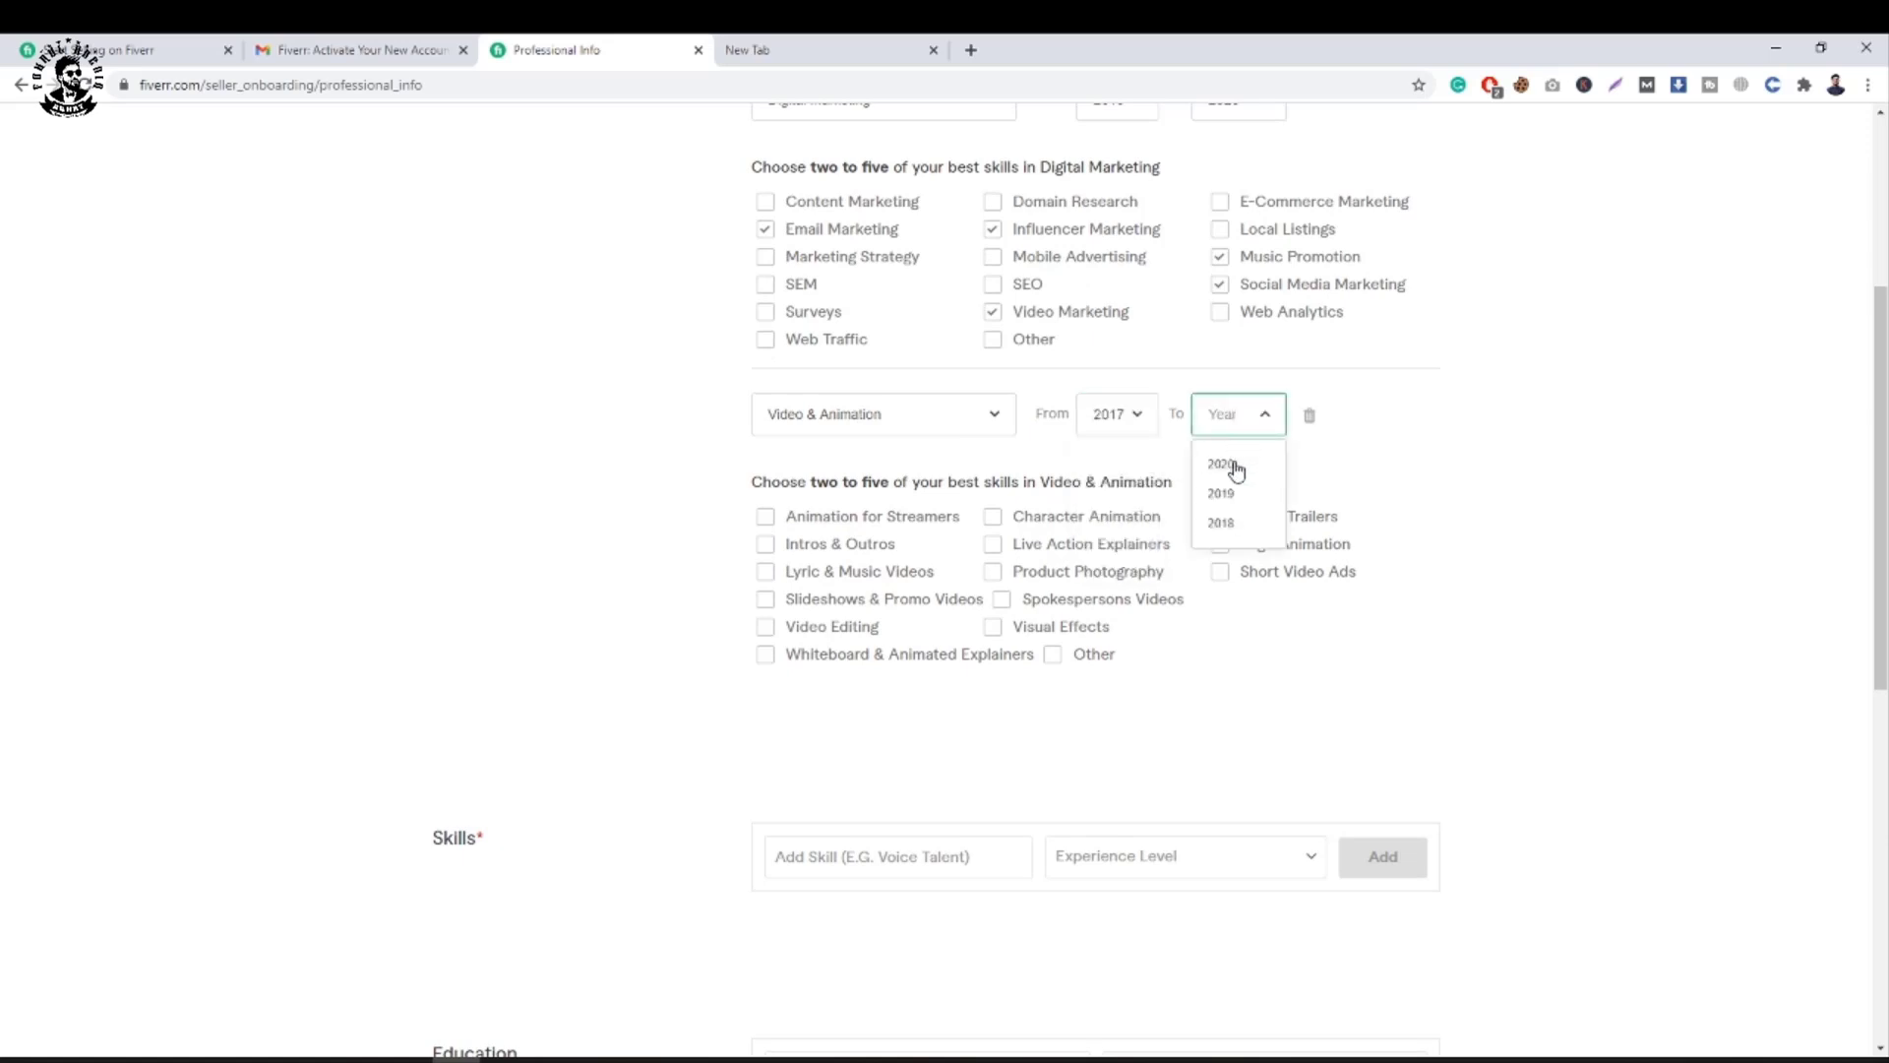
pyautogui.click(1229, 464)
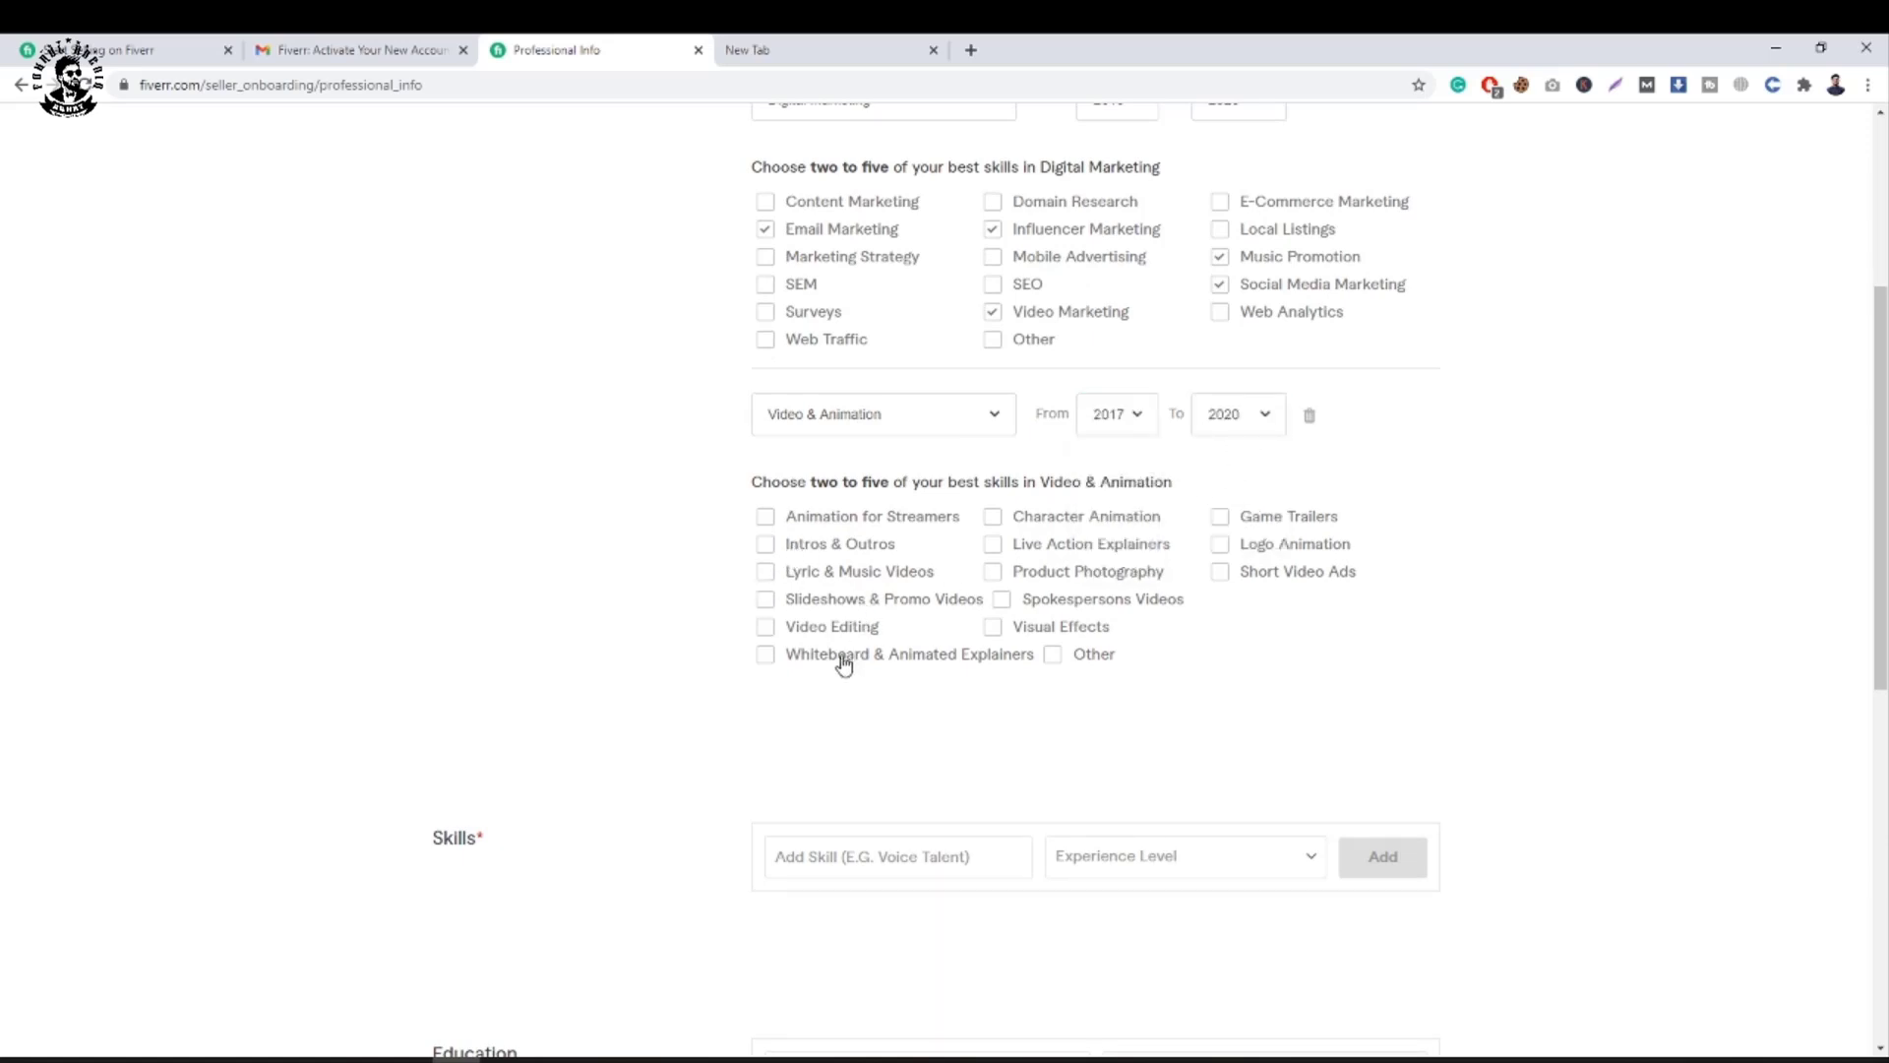
# Select Video Editing, Whiteboard & Animated Explainers, Short Video Ads, Logo Animation and Intros & Outros as the Video & Animation skills.
pyautogui.click(764, 626)
pyautogui.click(1222, 574)
pyautogui.click(764, 546)
# Review both occupations with their year ranges and selected skills.
pyautogui.scroll(-3, 1113, 650)
pyautogui.scroll(4, 565, 640)
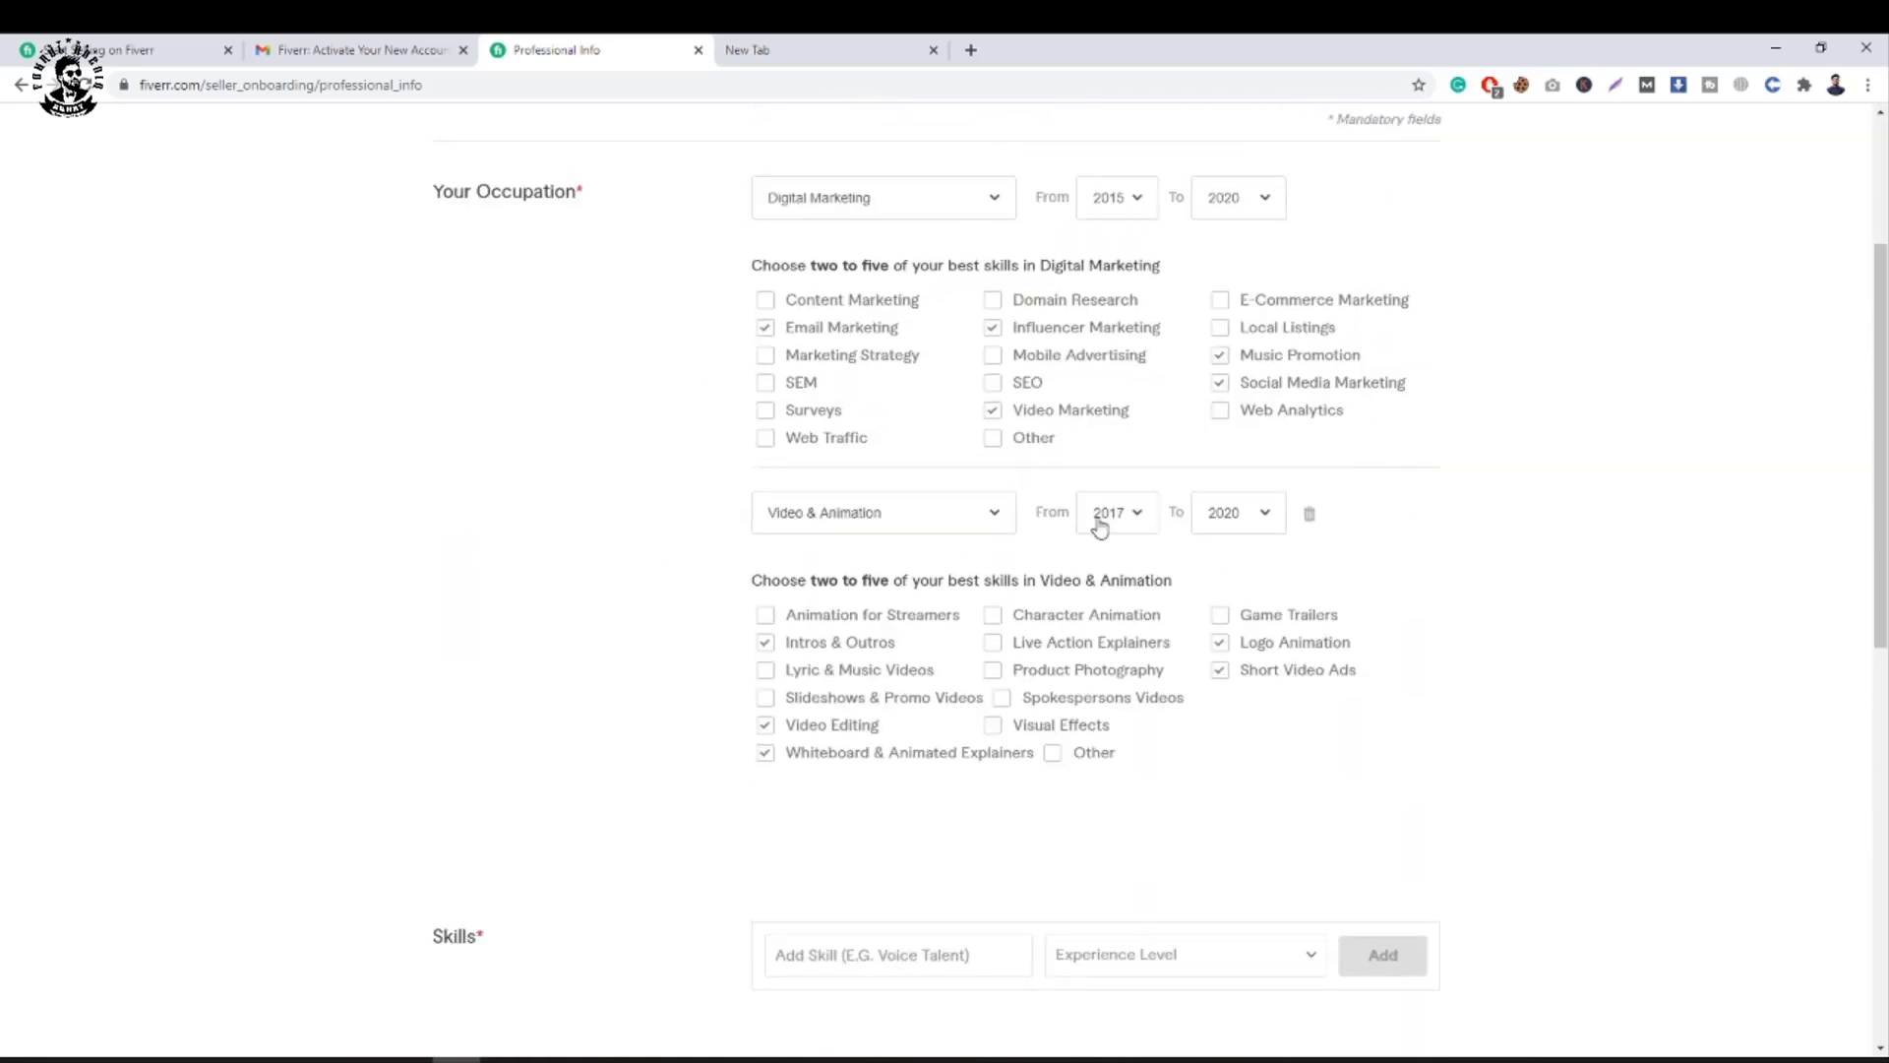
pyautogui.scroll(2, 472, 433)
pyautogui.moveTo(392, 401); pyautogui.dragTo(595, 398)
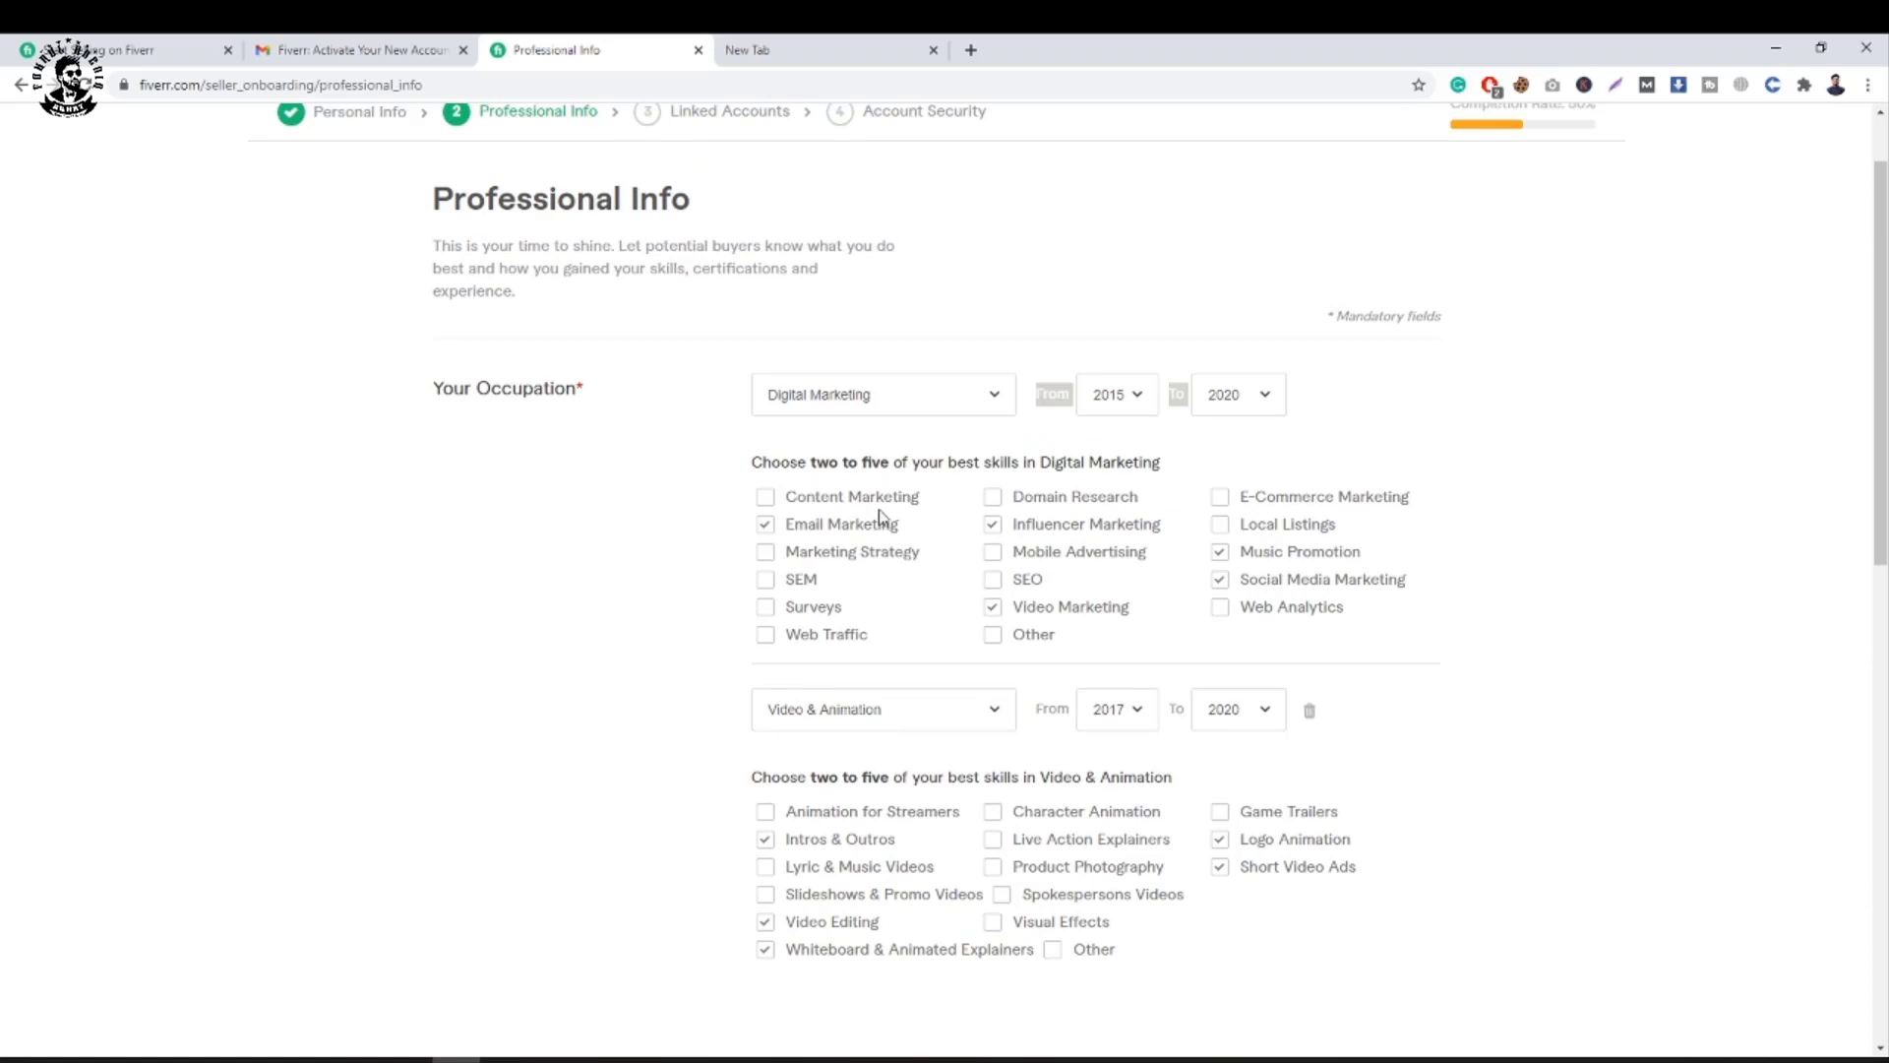
pyautogui.scroll(-4, 1071, 634)
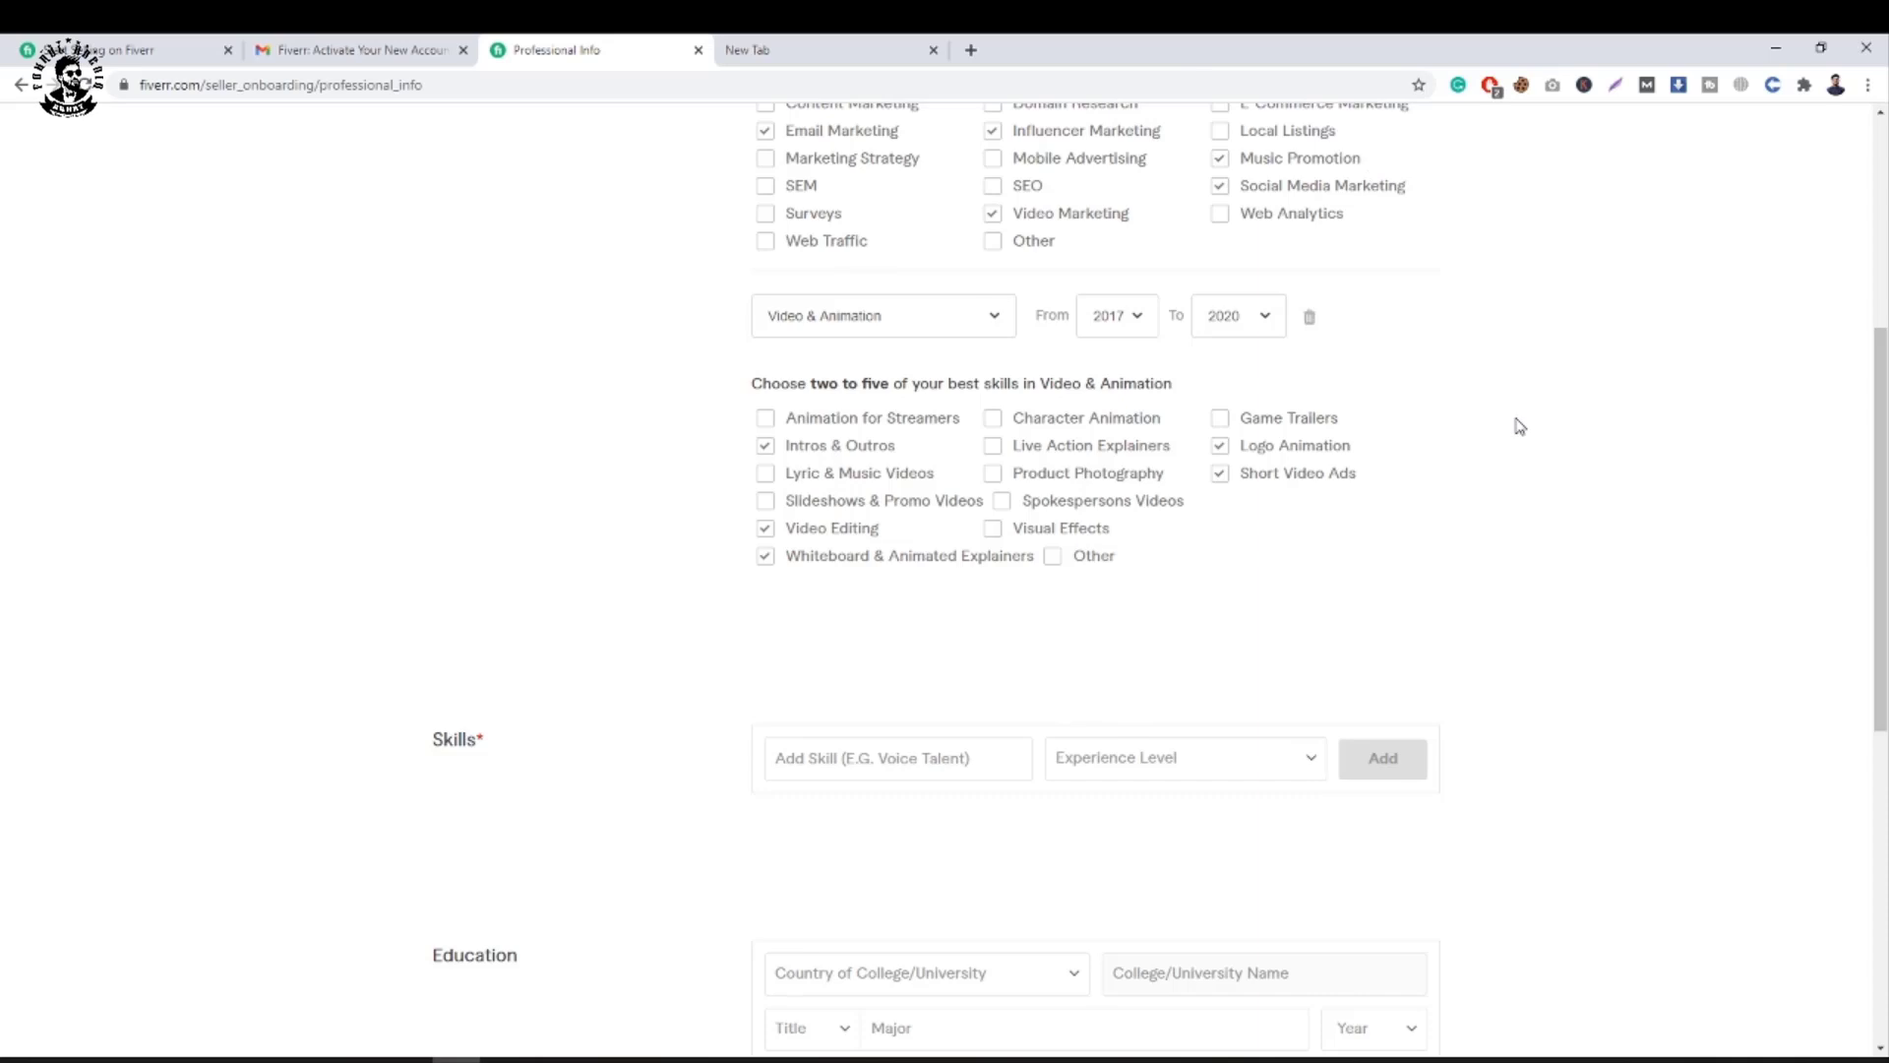
pyautogui.scroll(-1, 1520, 425)
pyautogui.scroll(4, 1535, 443)
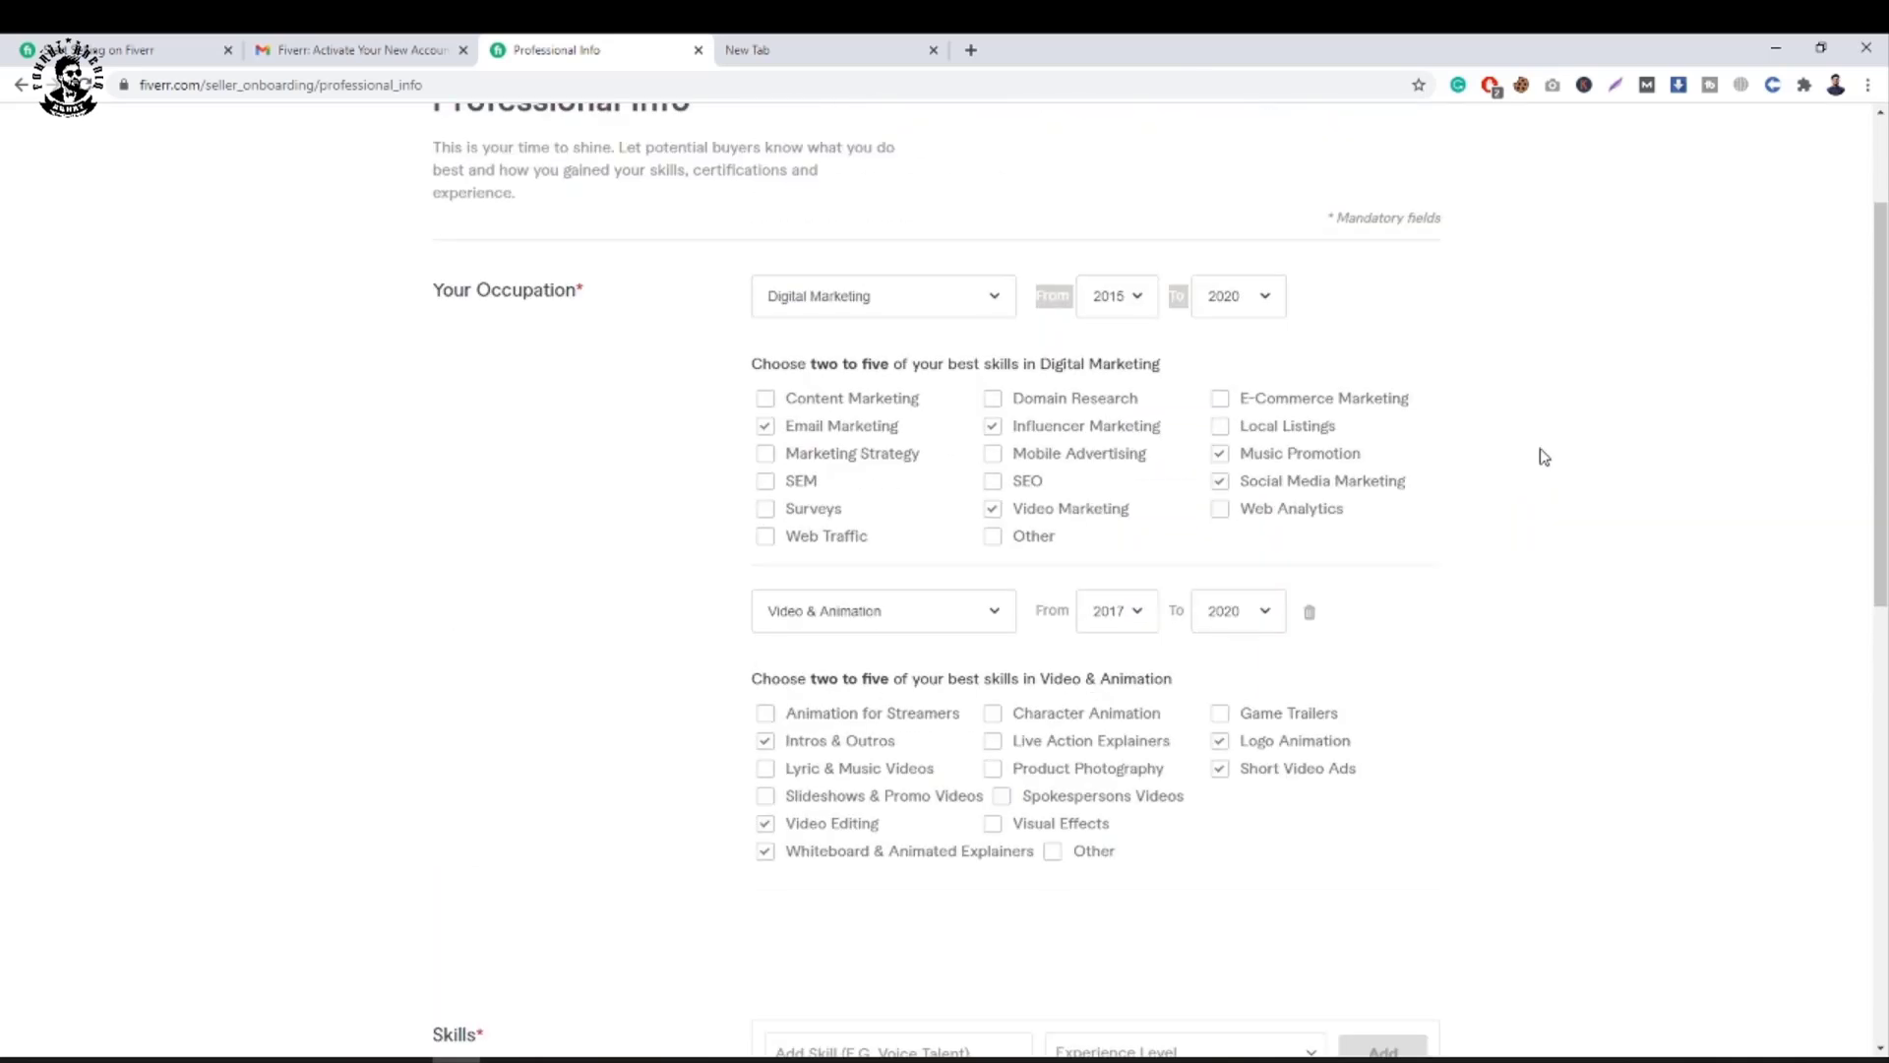
# Add Digital Marketing to the Skills section with the Expert experience level.
pyautogui.scroll(-4, 1543, 458)
pyautogui.scroll(-1, 1544, 465)
pyautogui.scroll(-1, 1549, 467)
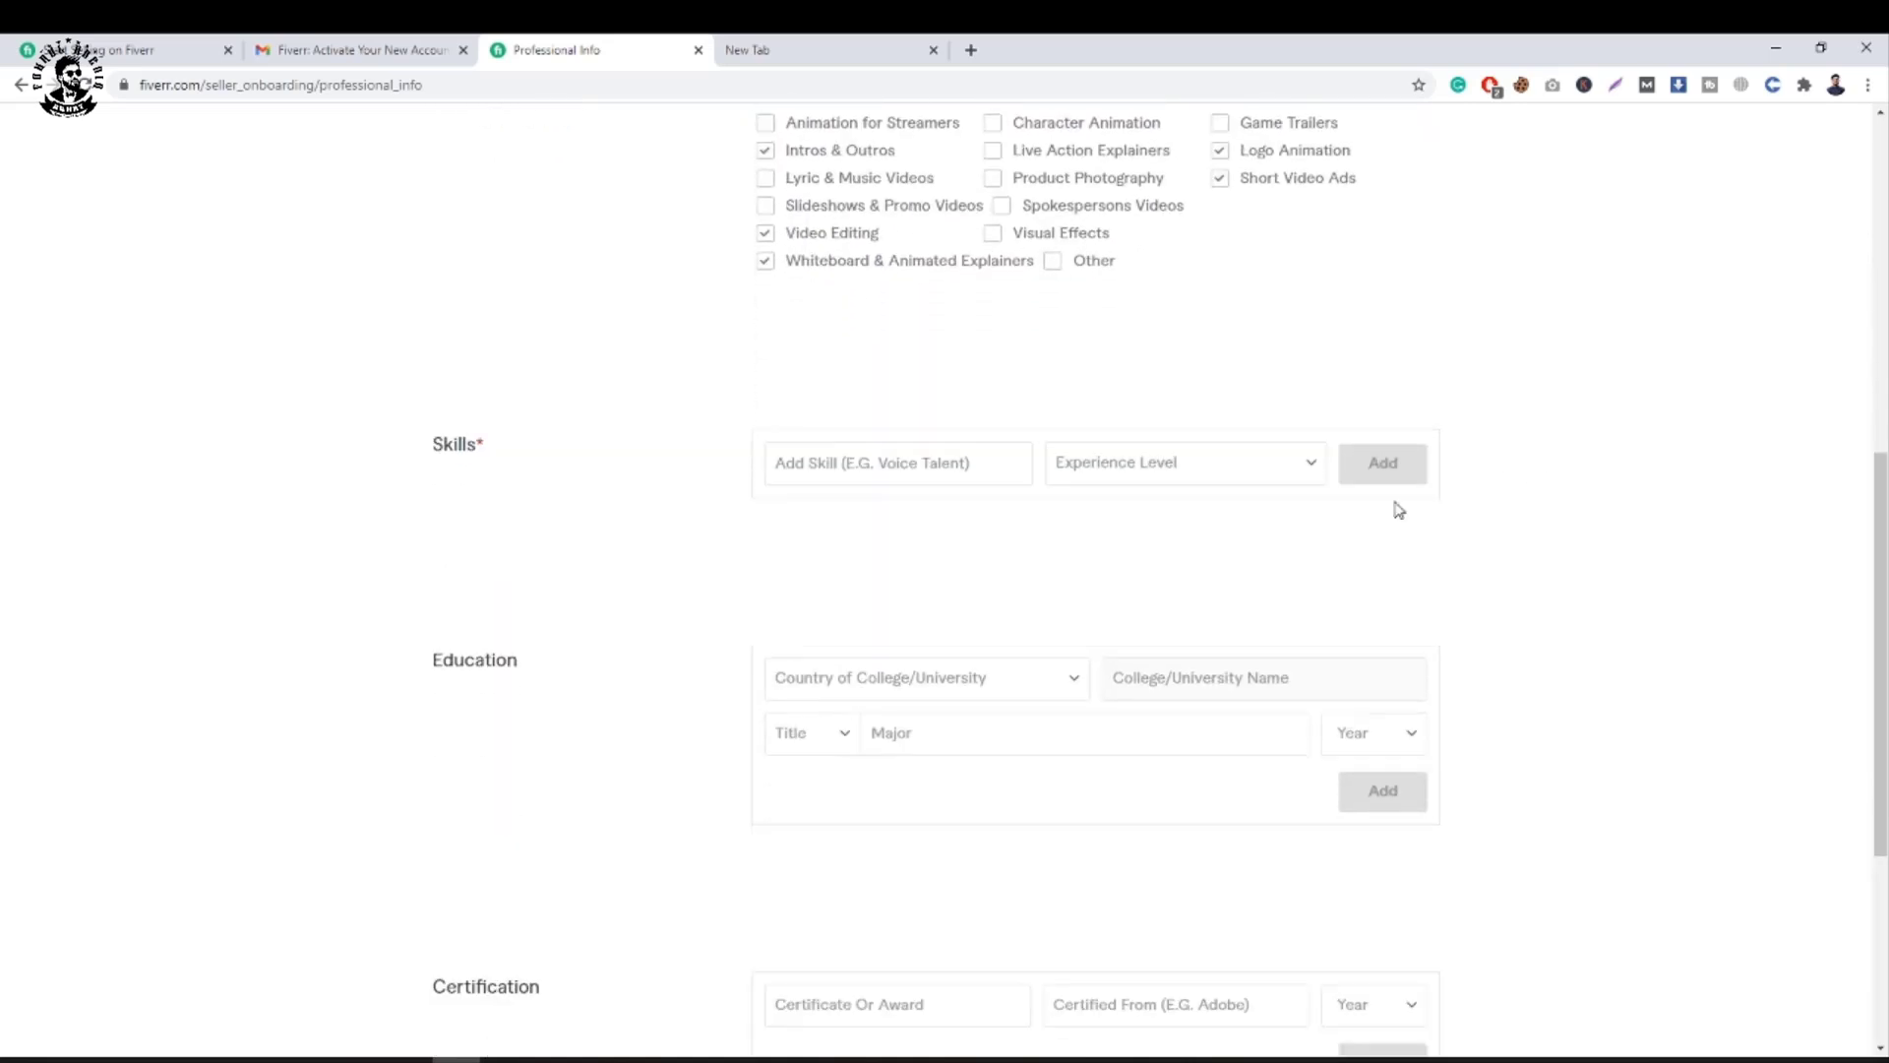
pyautogui.tripleClick(482, 449)
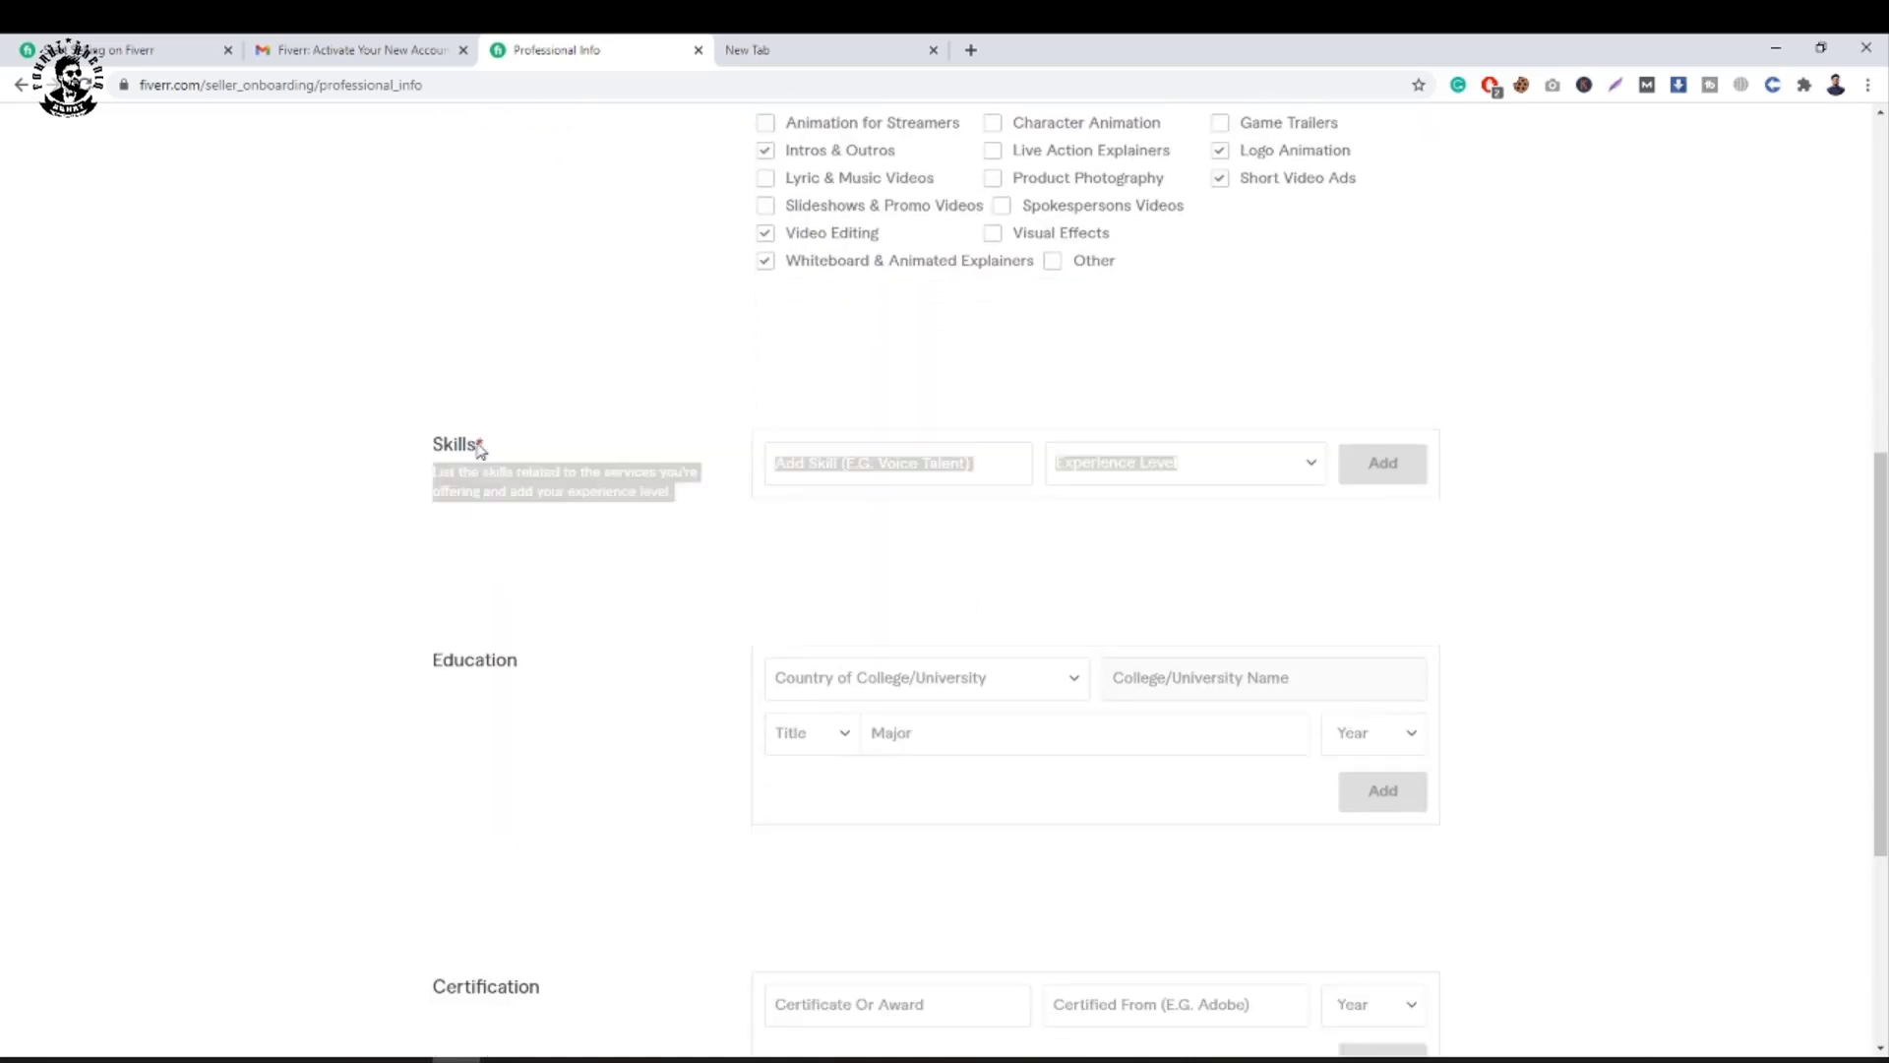
pyautogui.click(920, 471)
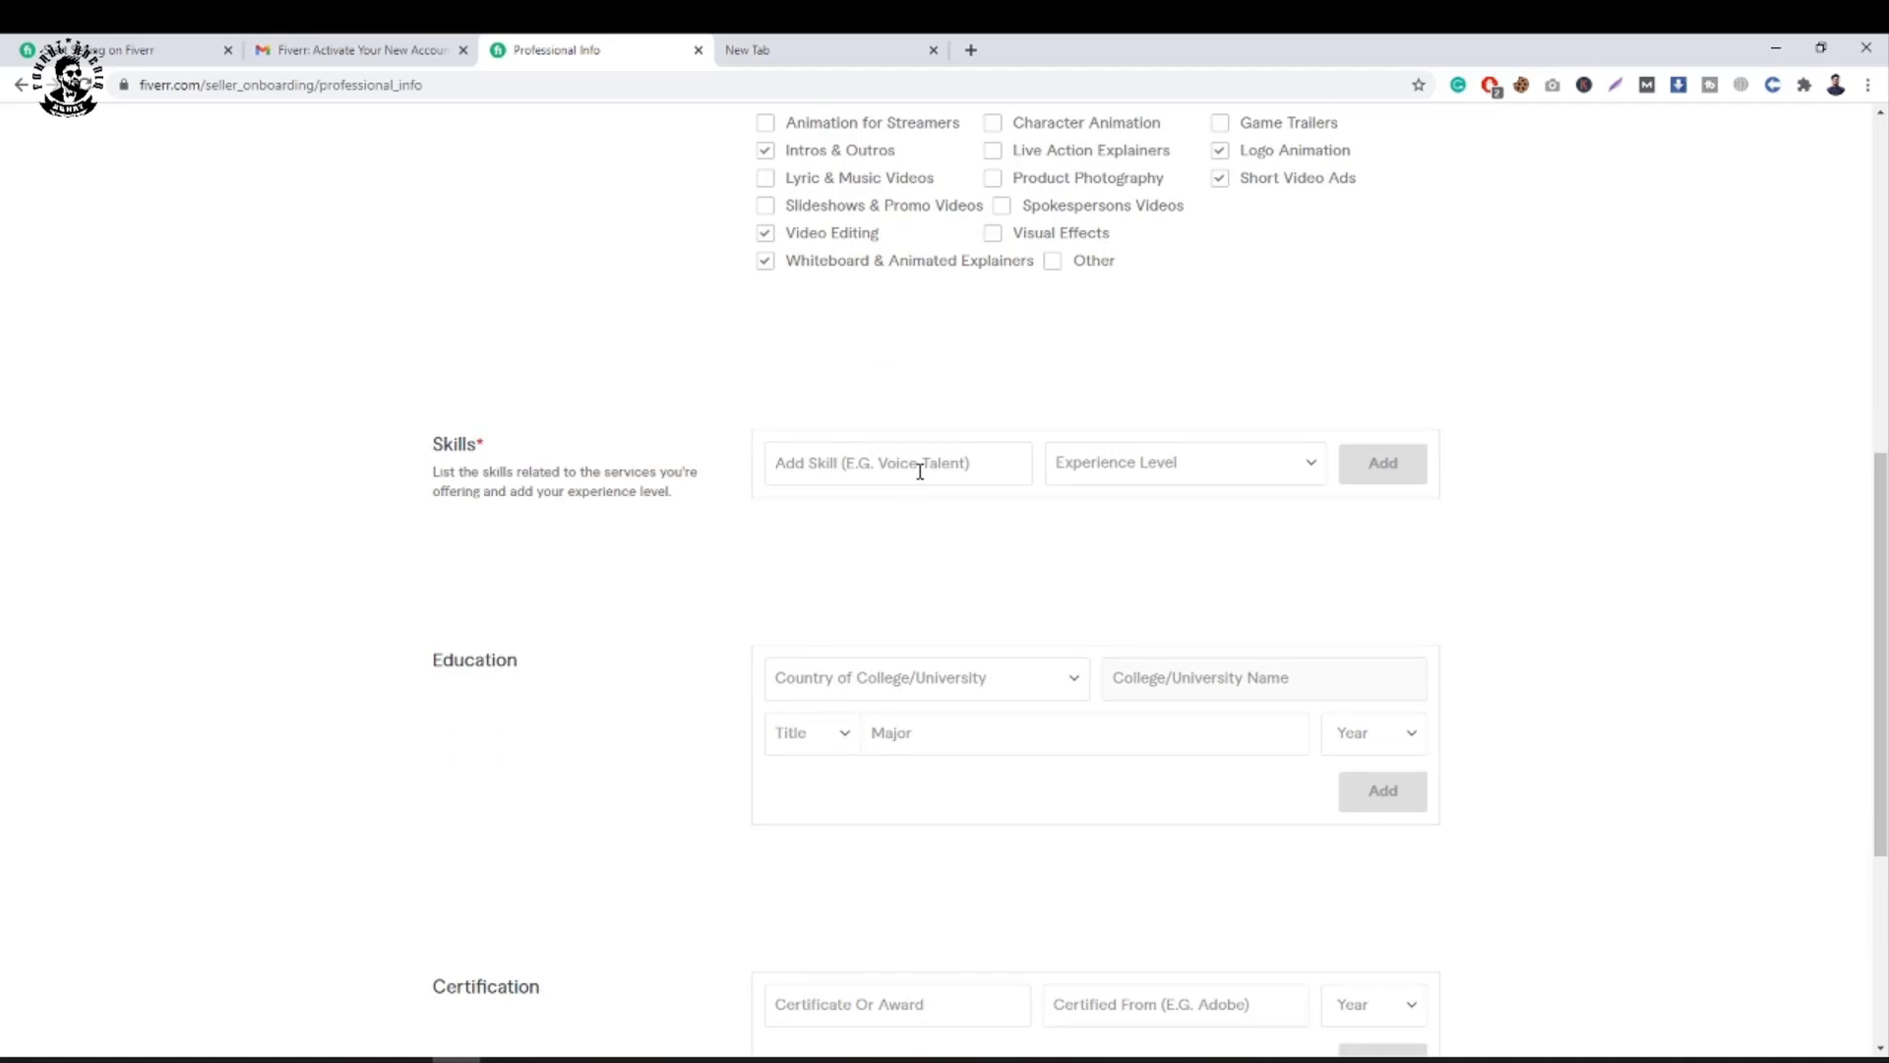
pyautogui.write('Digital Ma')
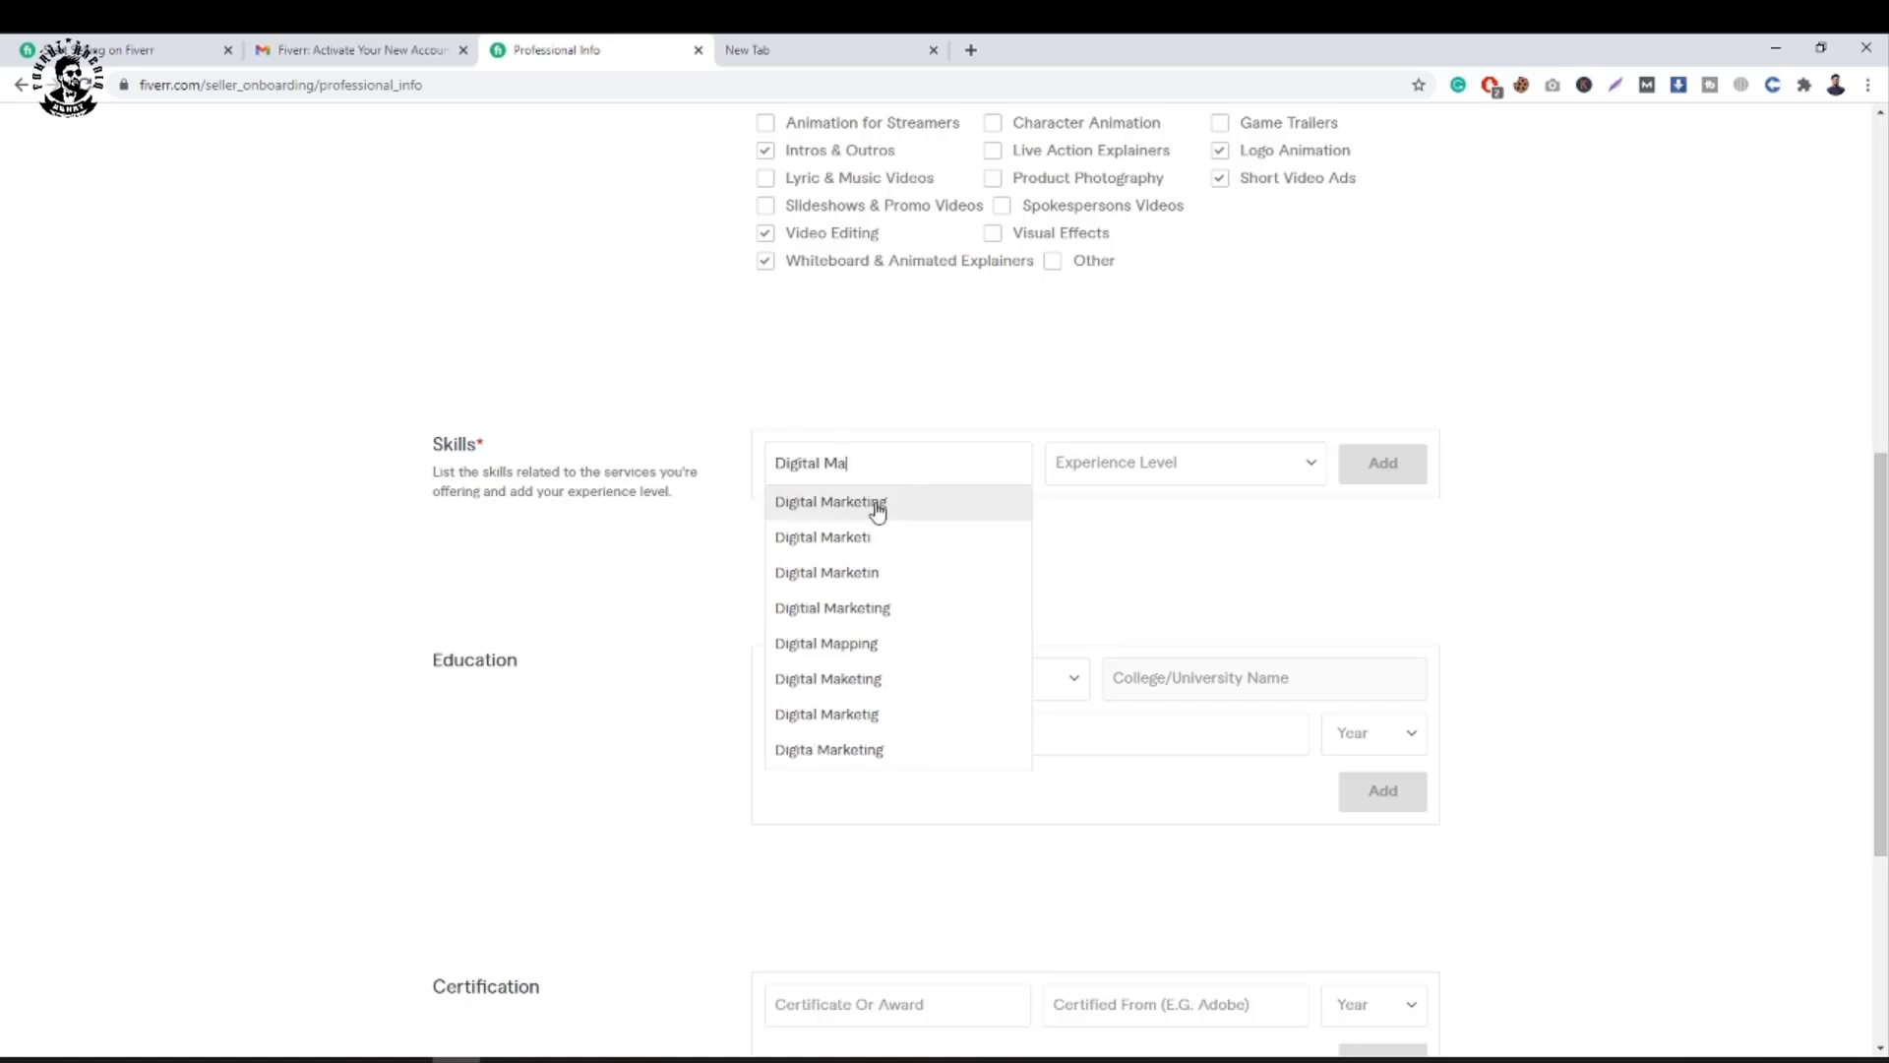
pyautogui.click(876, 504)
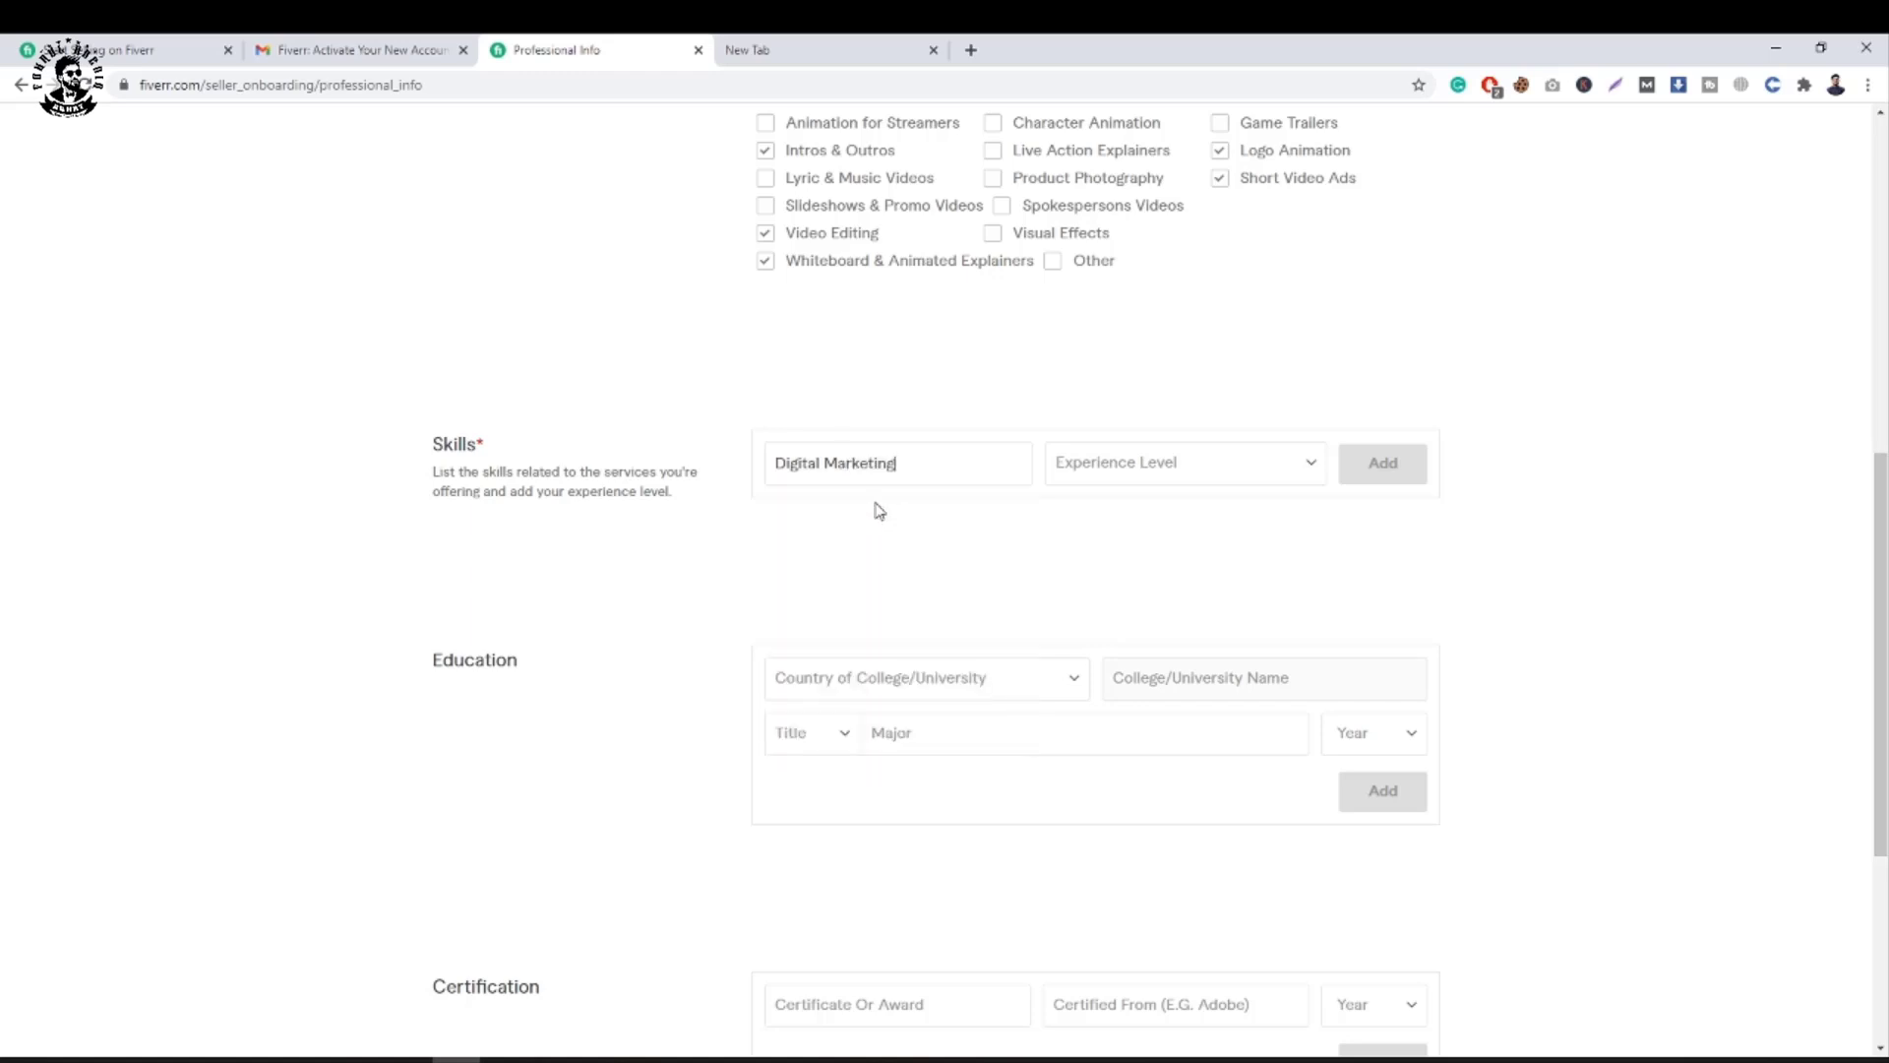
pyautogui.click(1186, 474)
pyautogui.click(1193, 537)
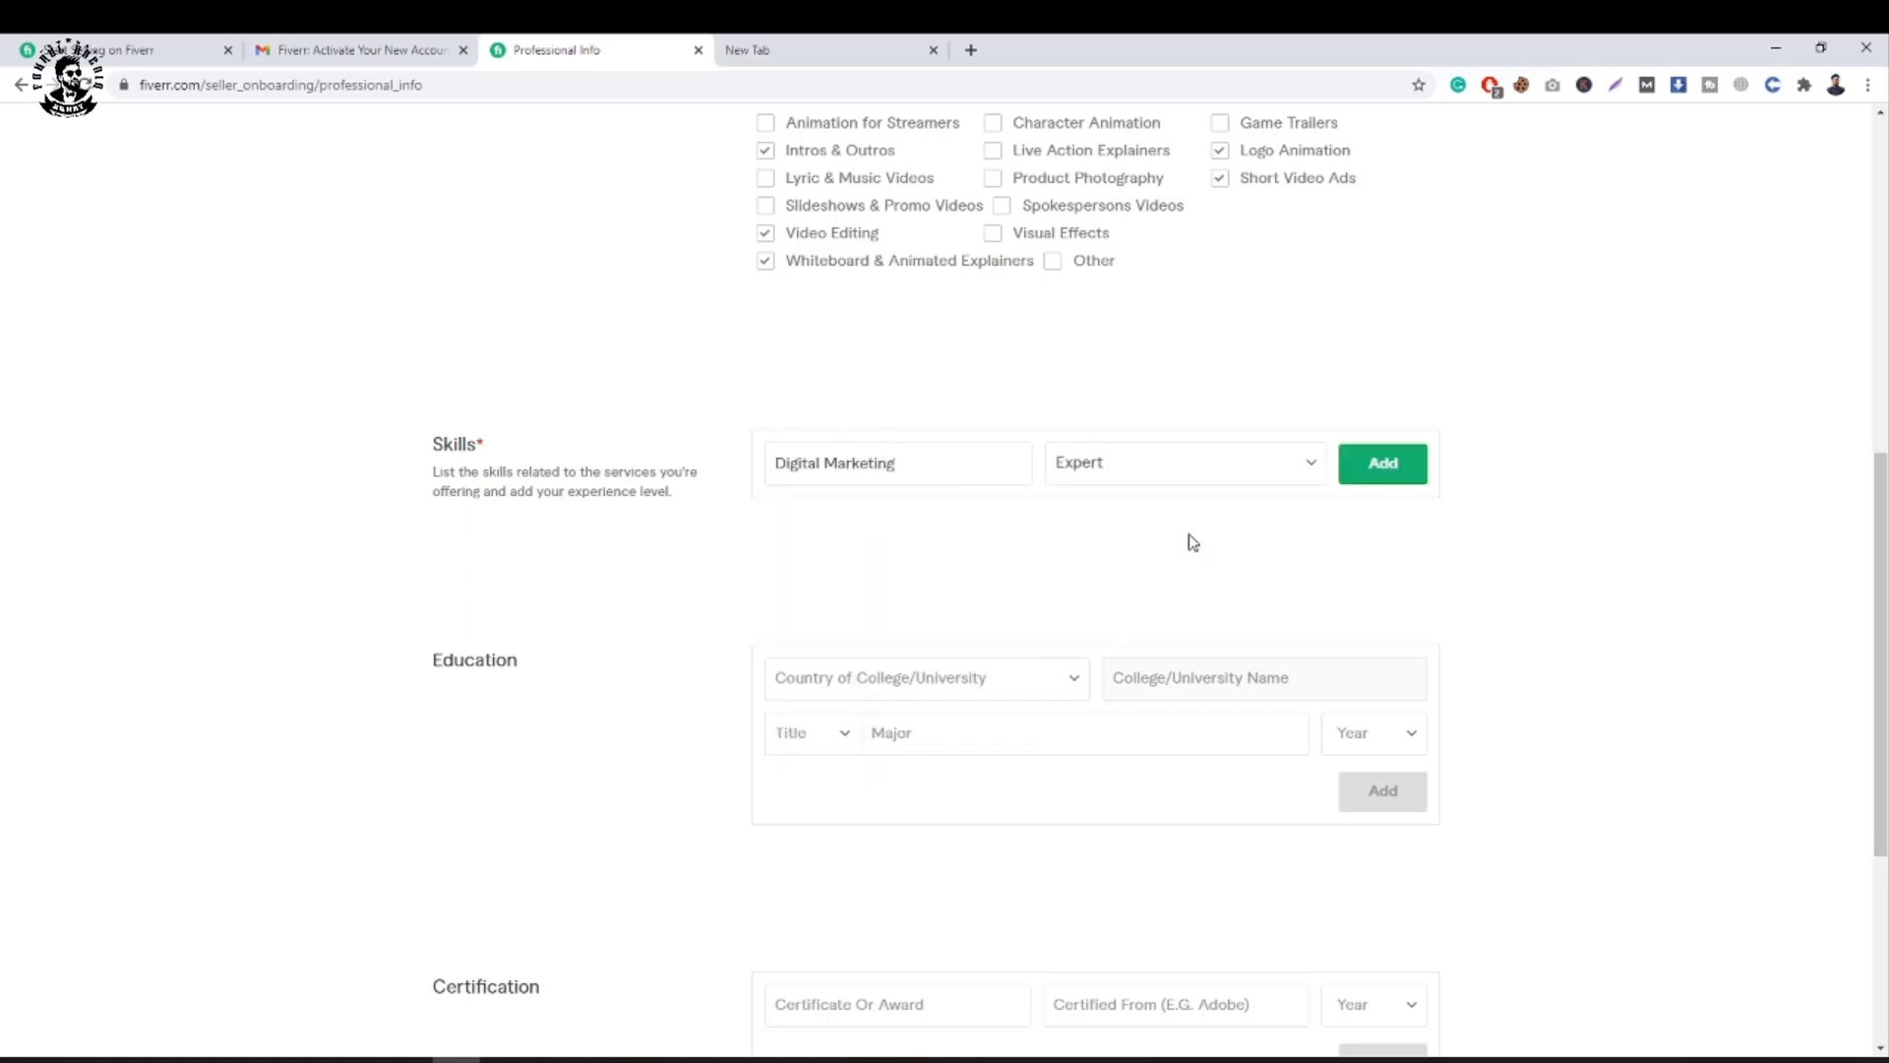
pyautogui.click(1379, 469)
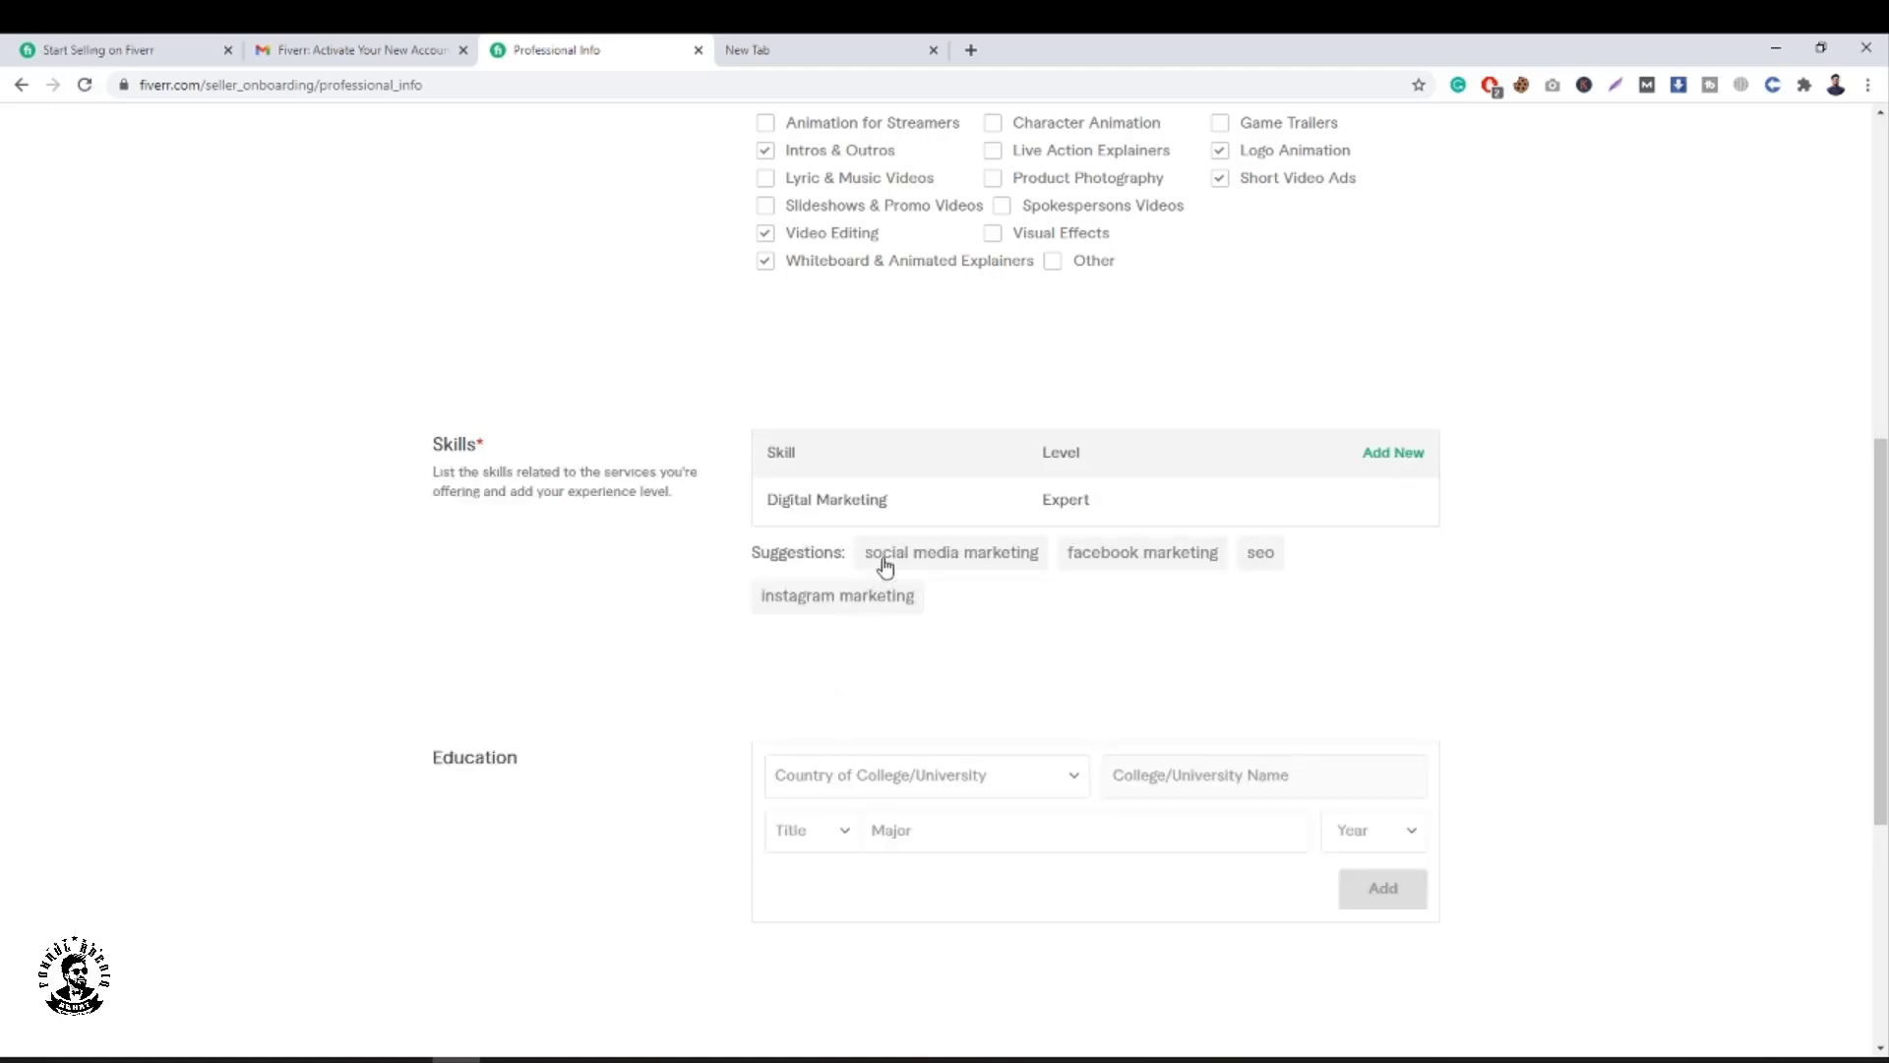
# Add the suggested skill Social Media Marketing with the Expert experience level.
pyautogui.click(906, 570)
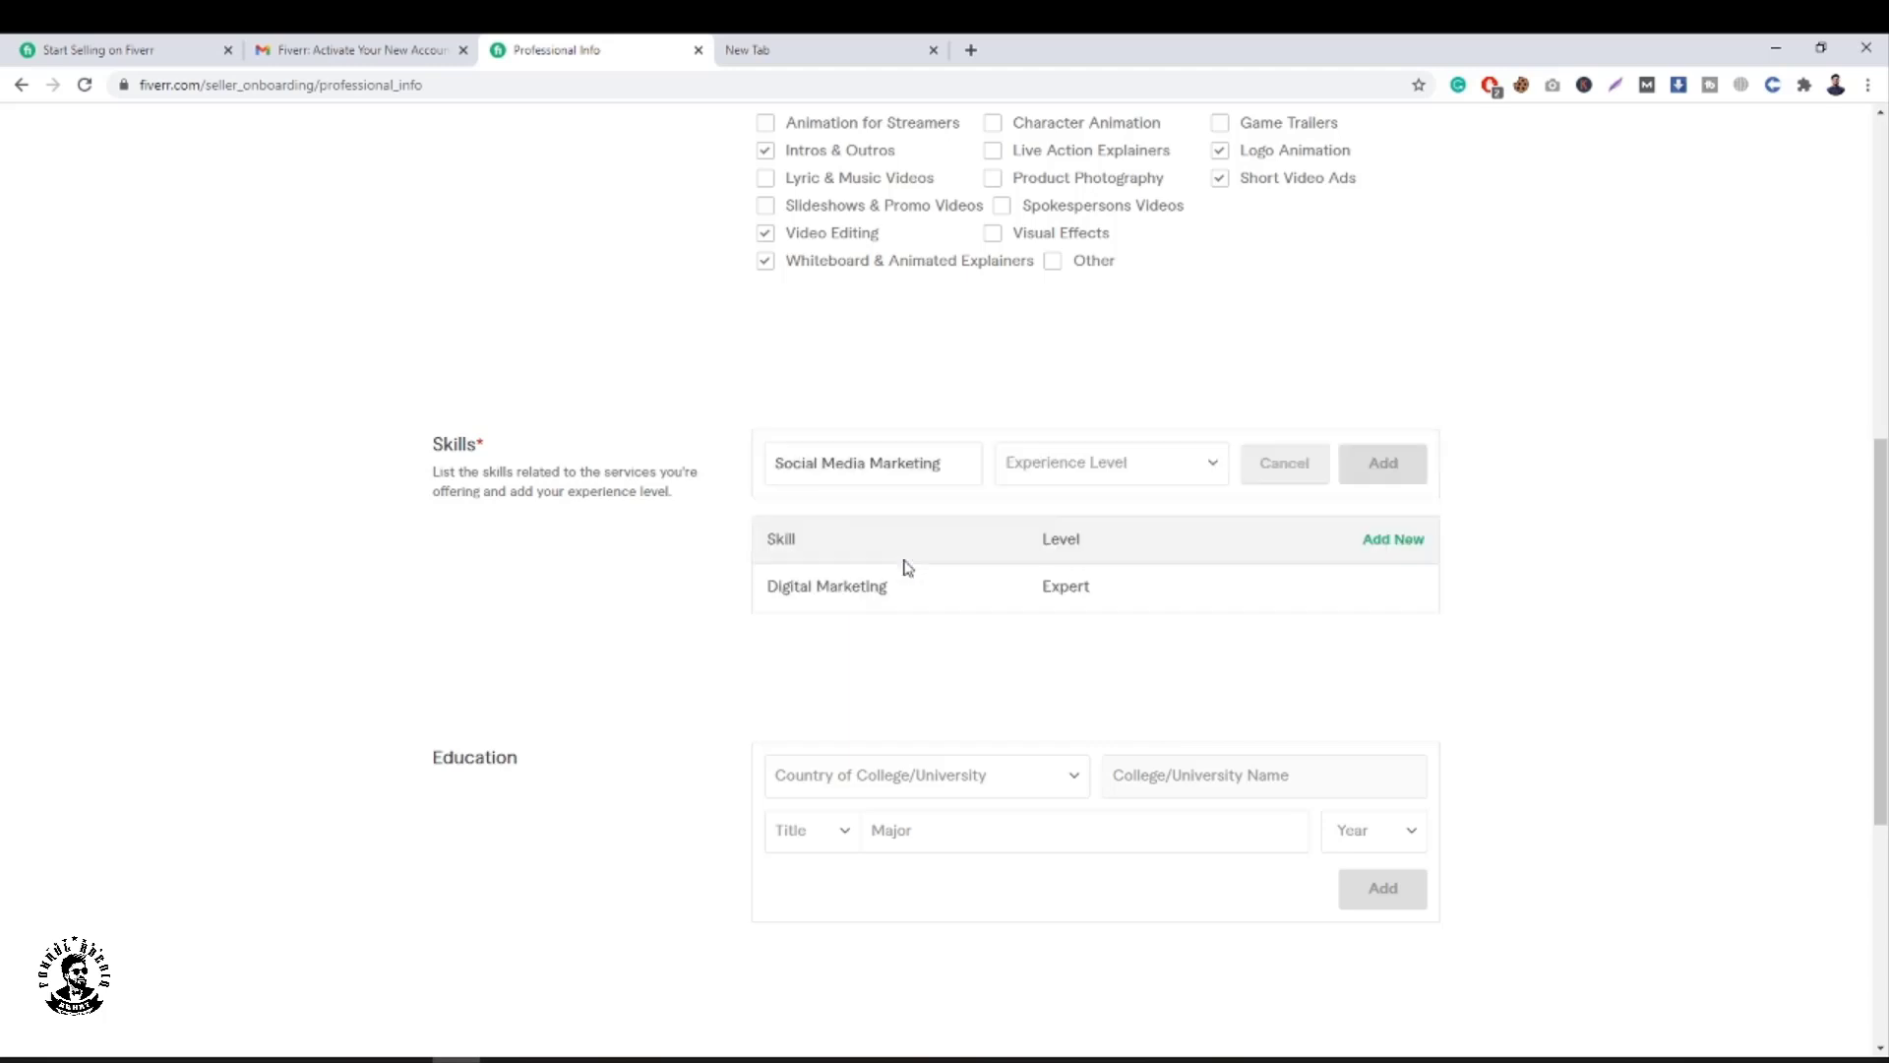
pyautogui.click(1170, 473)
pyautogui.click(1132, 534)
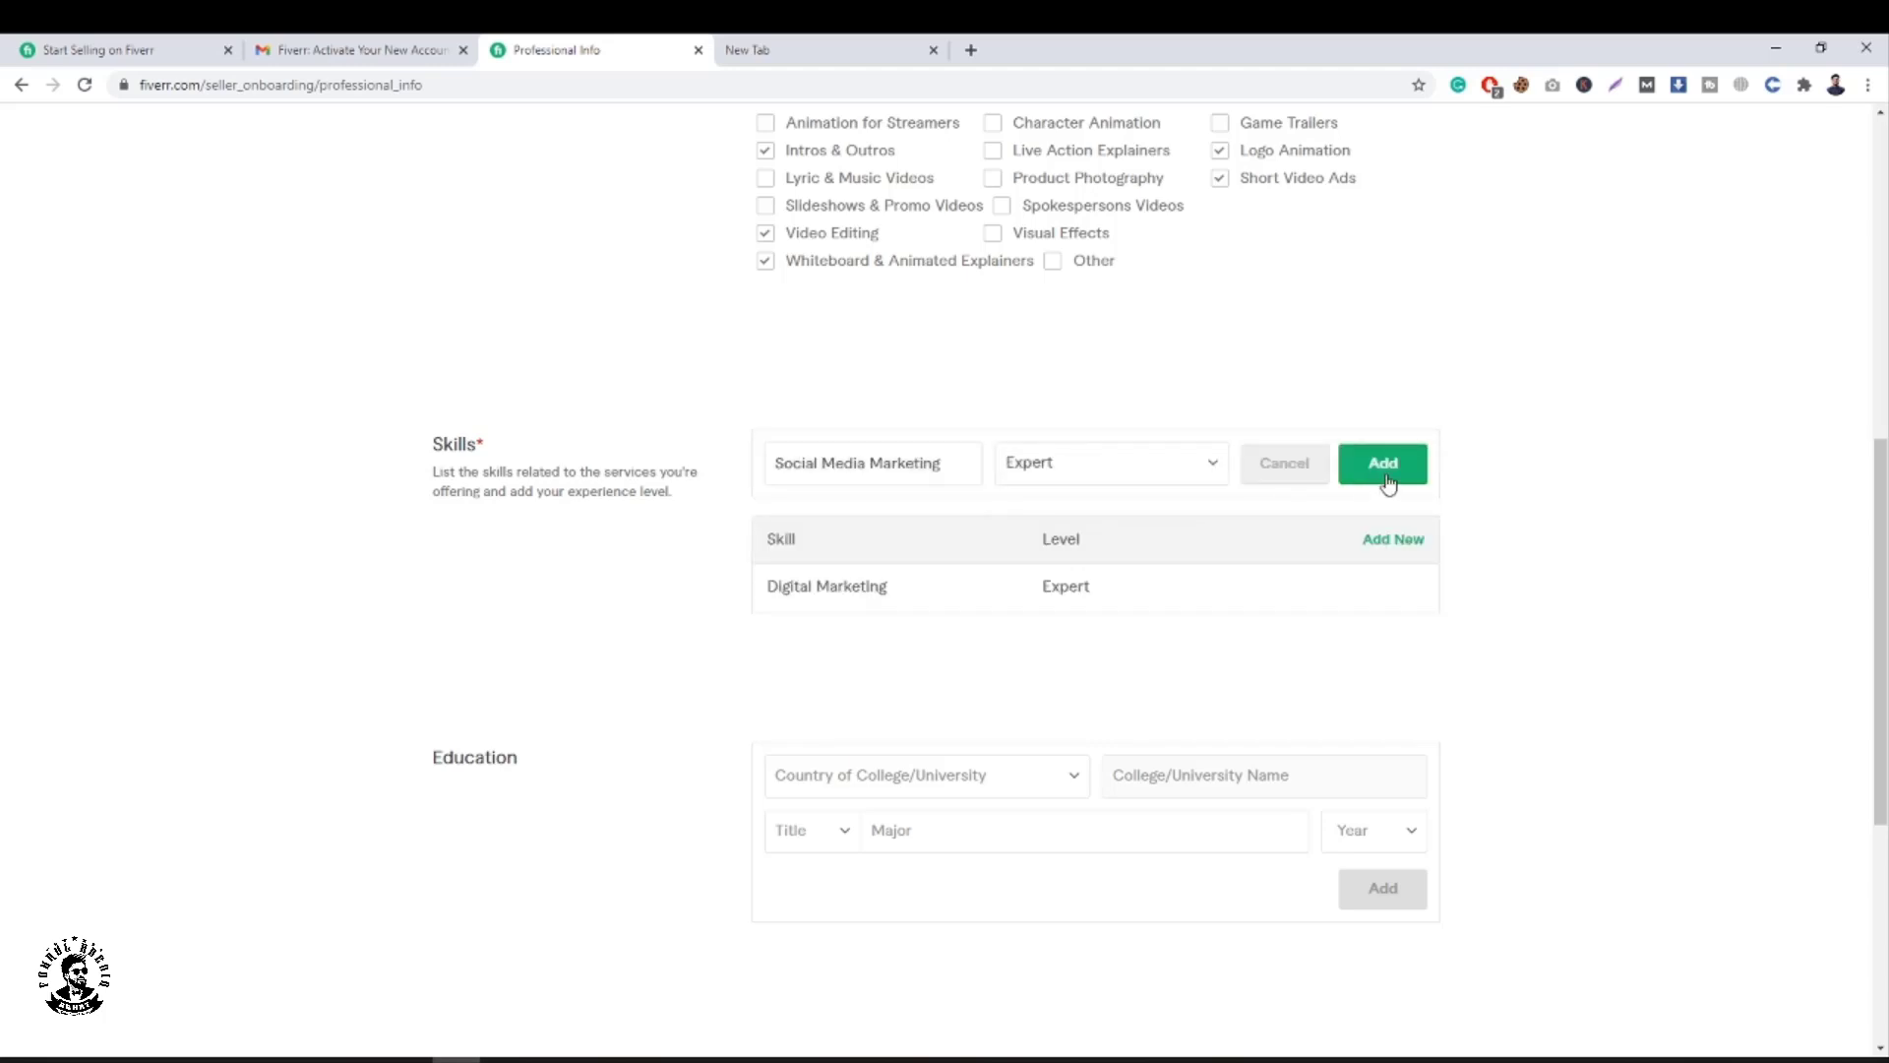
pyautogui.click(1385, 483)
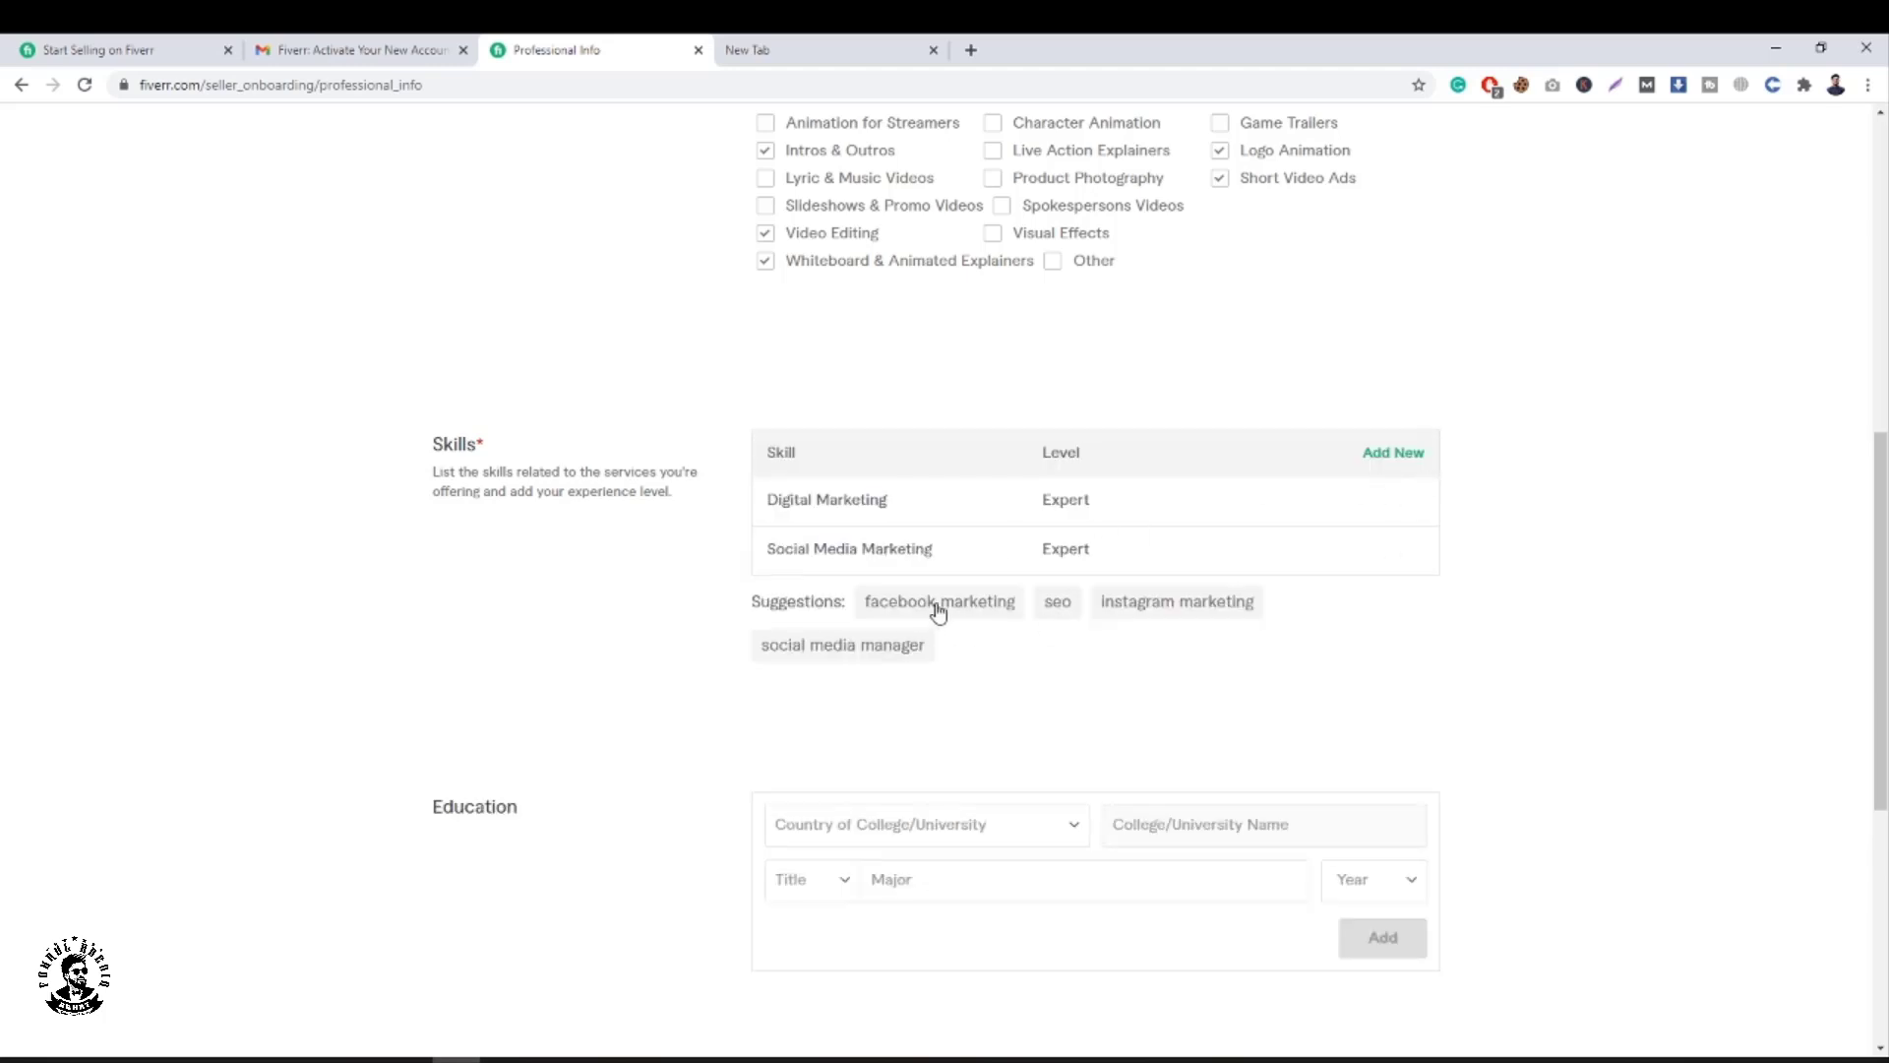
# Add the suggested skills Facebook Marketing and Instagram Marketing, each with the Expert experience level.
pyautogui.click(936, 604)
pyautogui.click(1212, 471)
pyautogui.click(1154, 538)
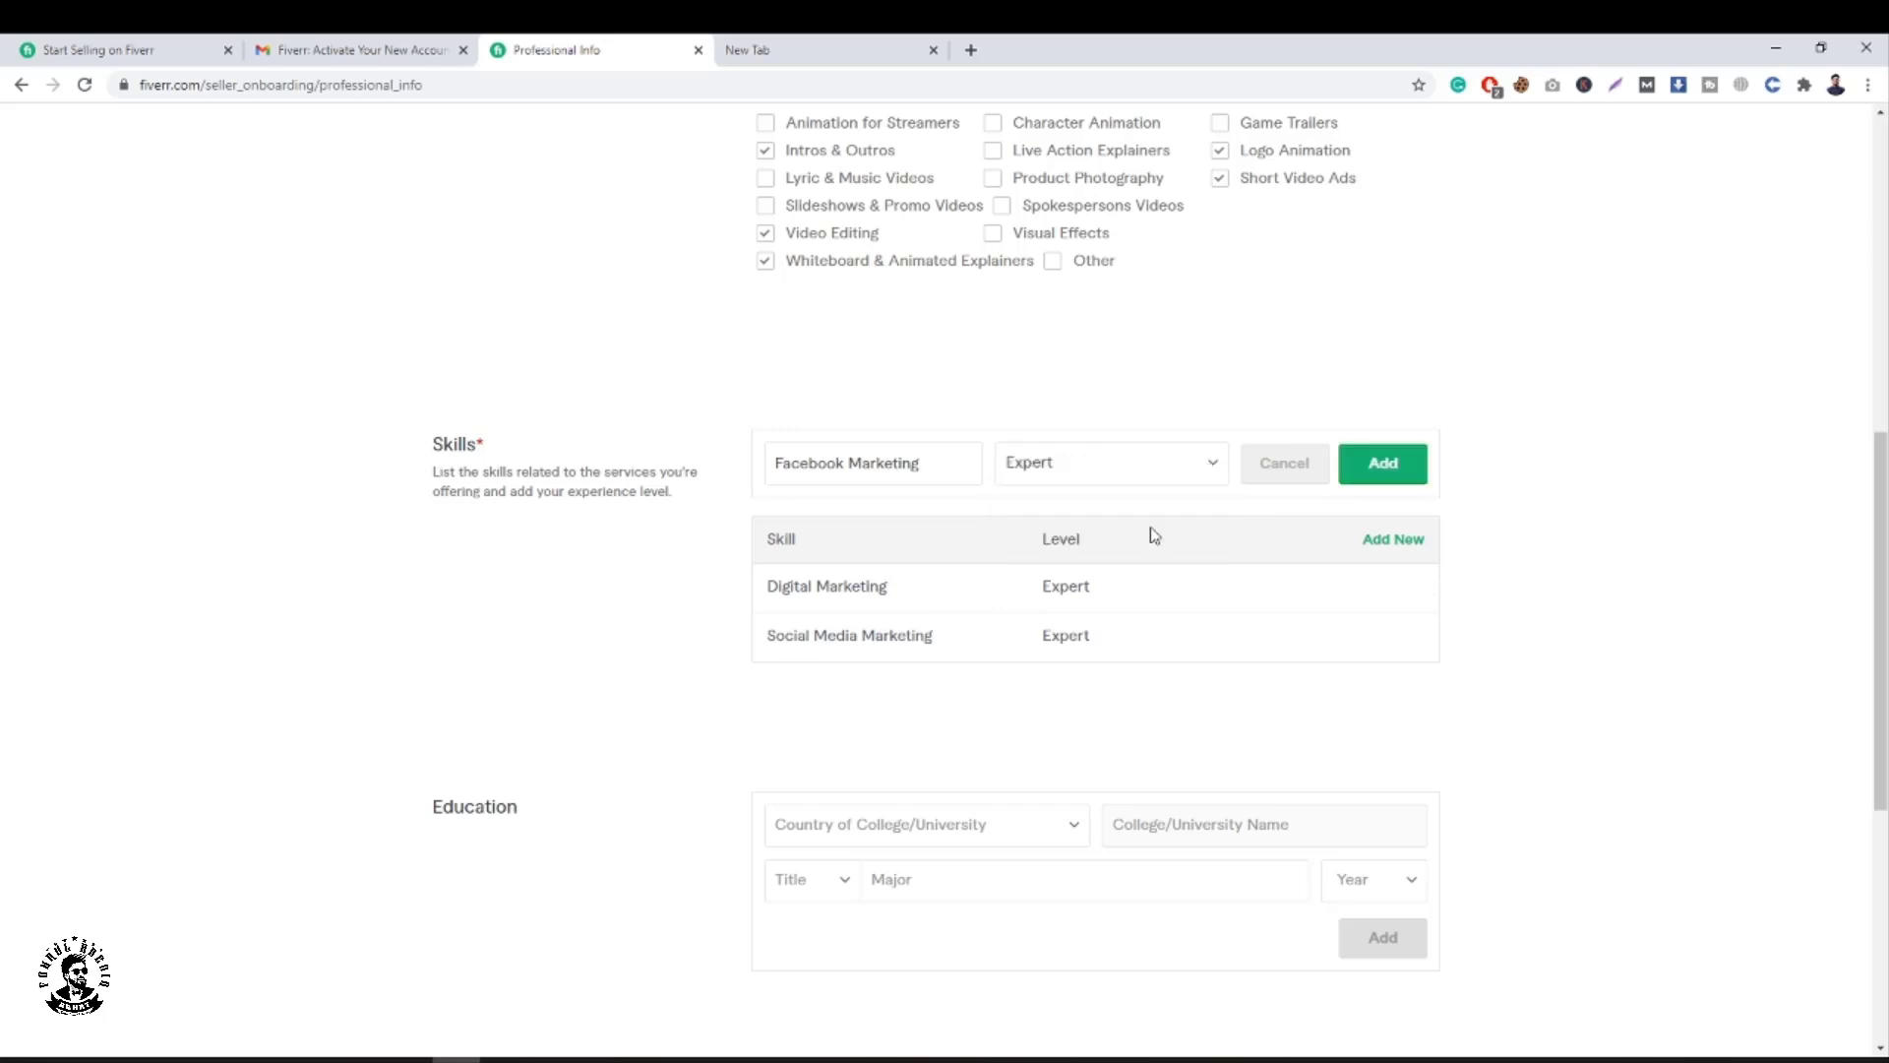
pyautogui.click(1375, 482)
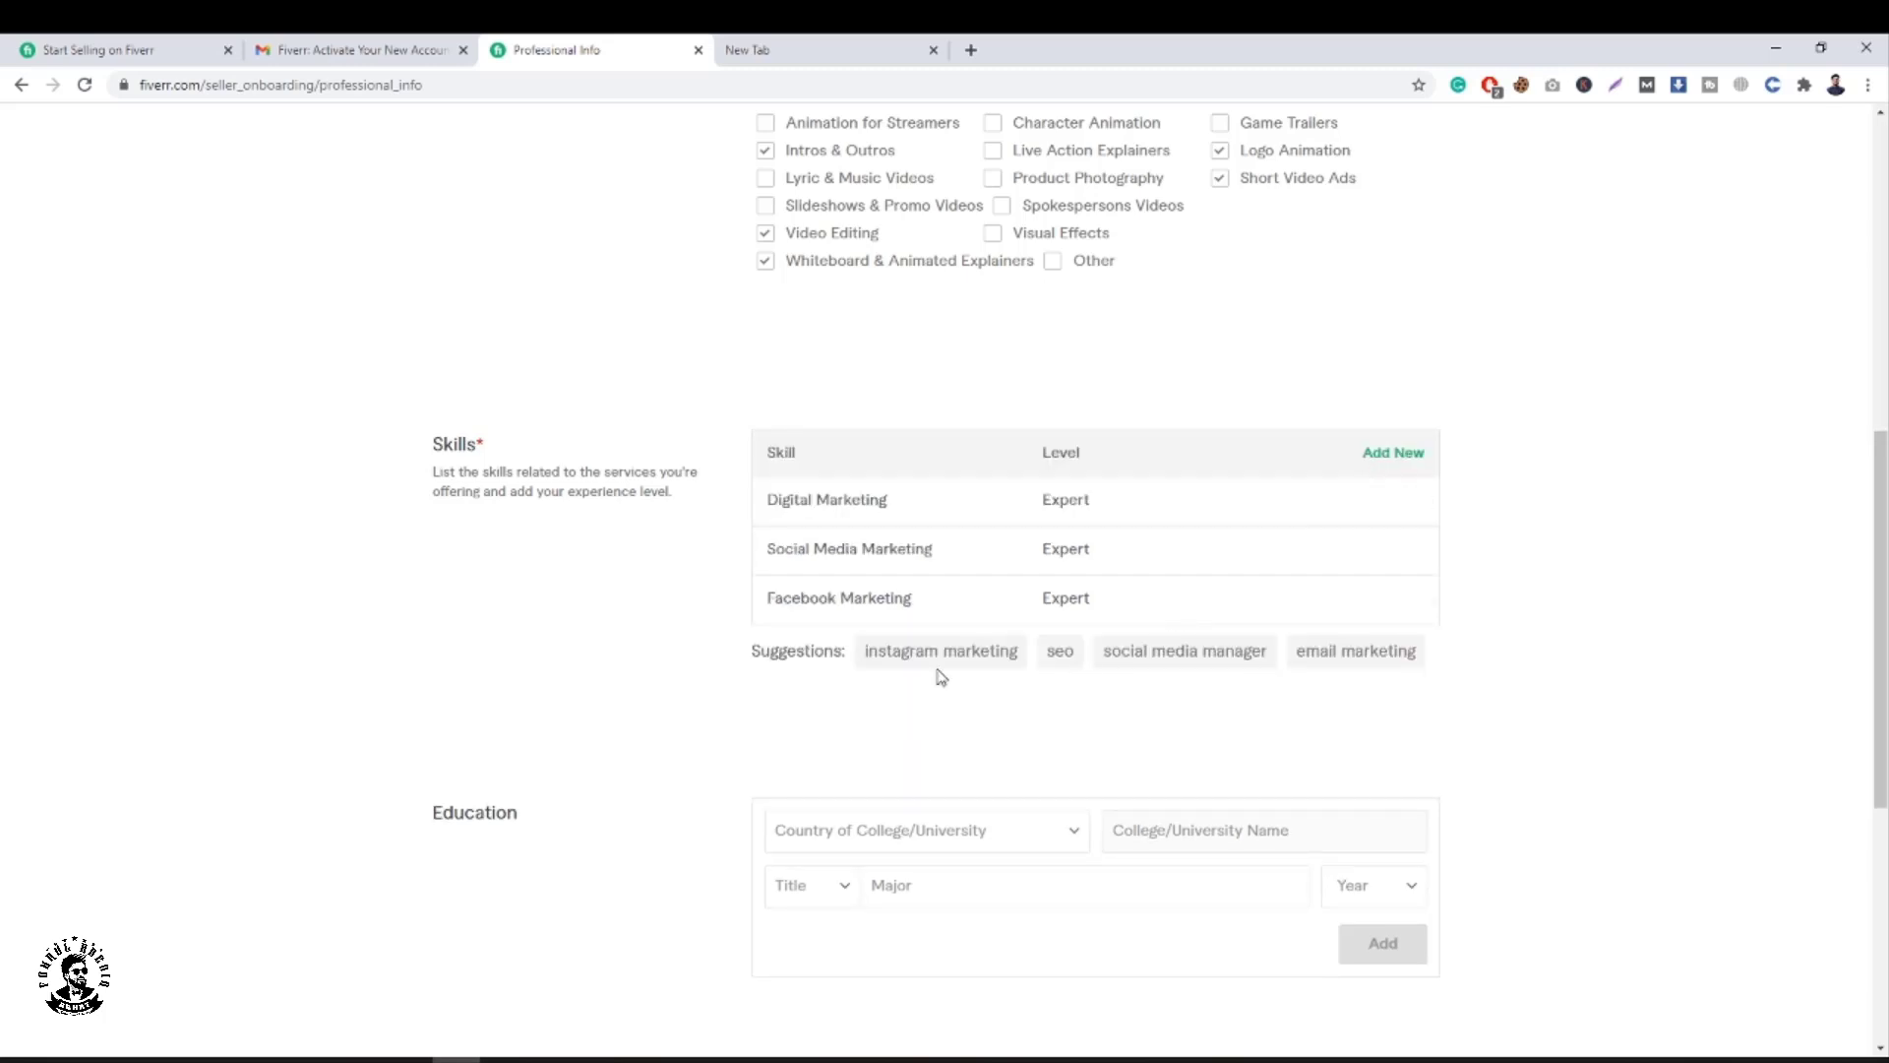
pyautogui.click(938, 649)
pyautogui.click(1169, 478)
pyautogui.click(1151, 541)
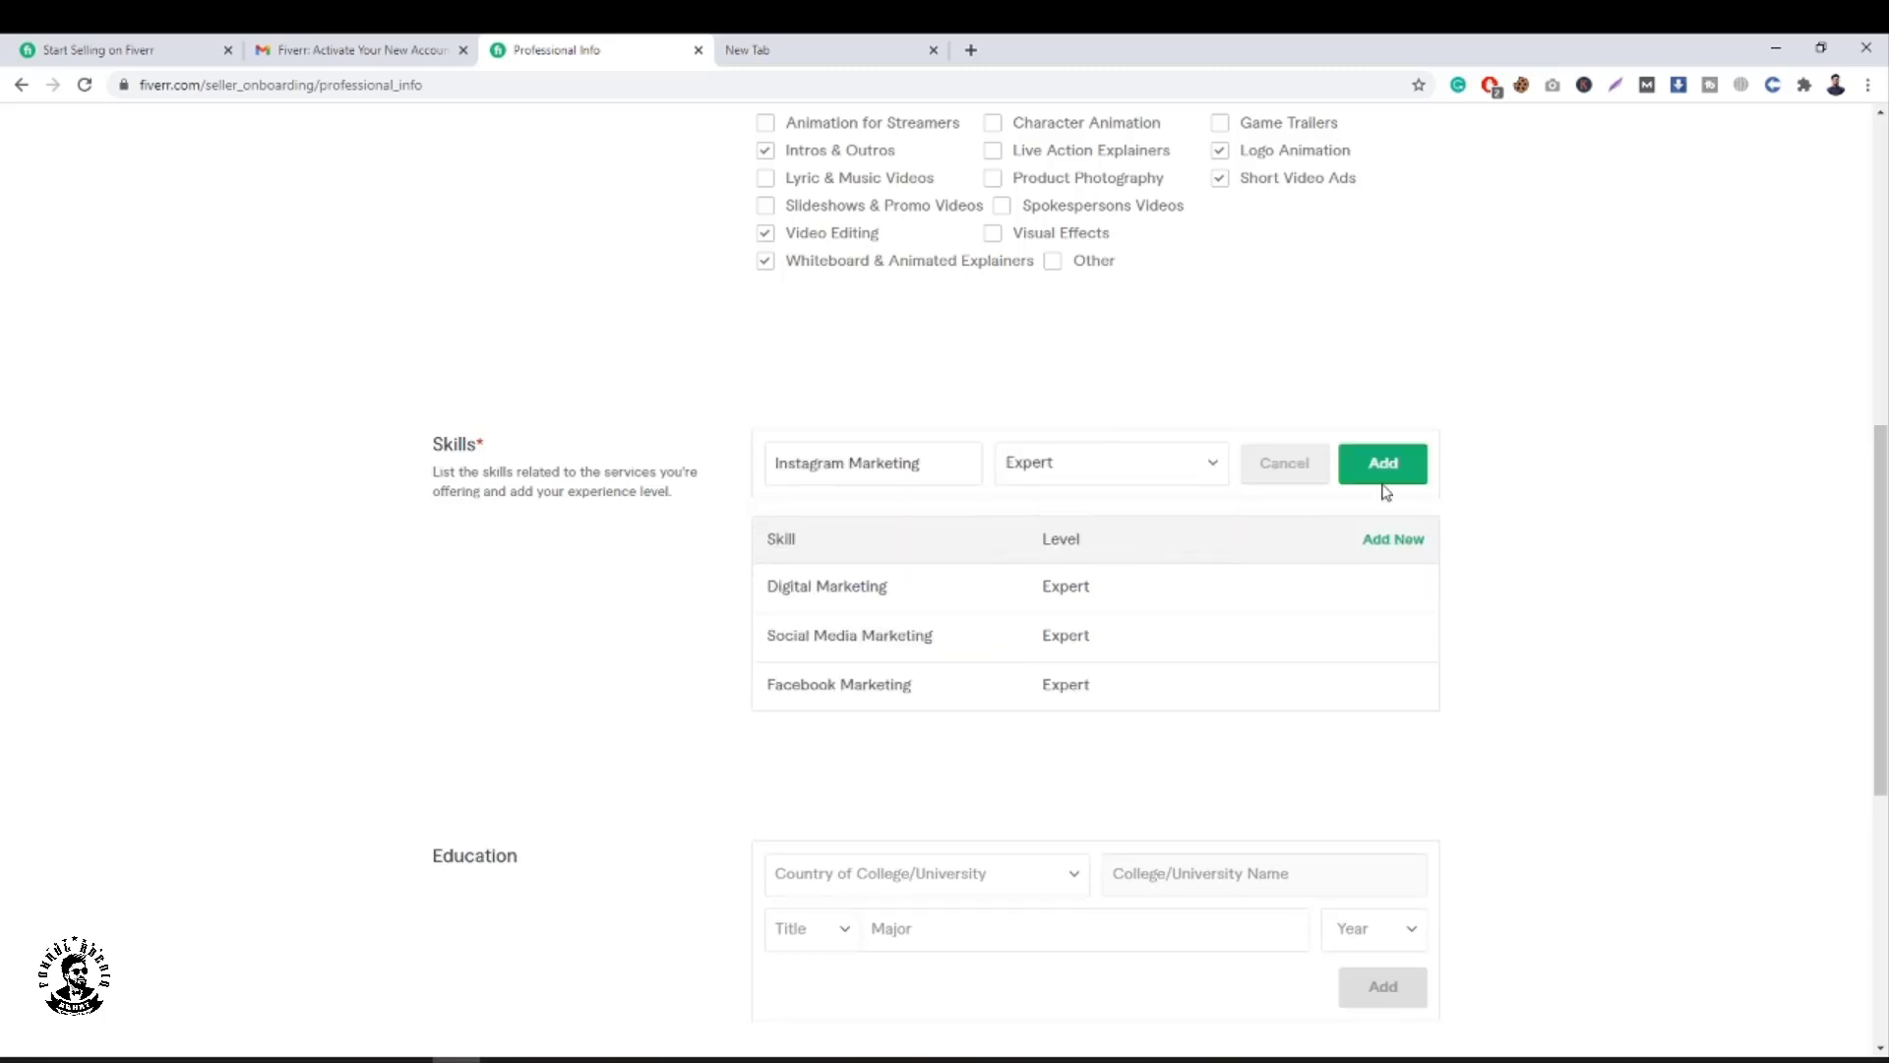
pyautogui.click(1419, 471)
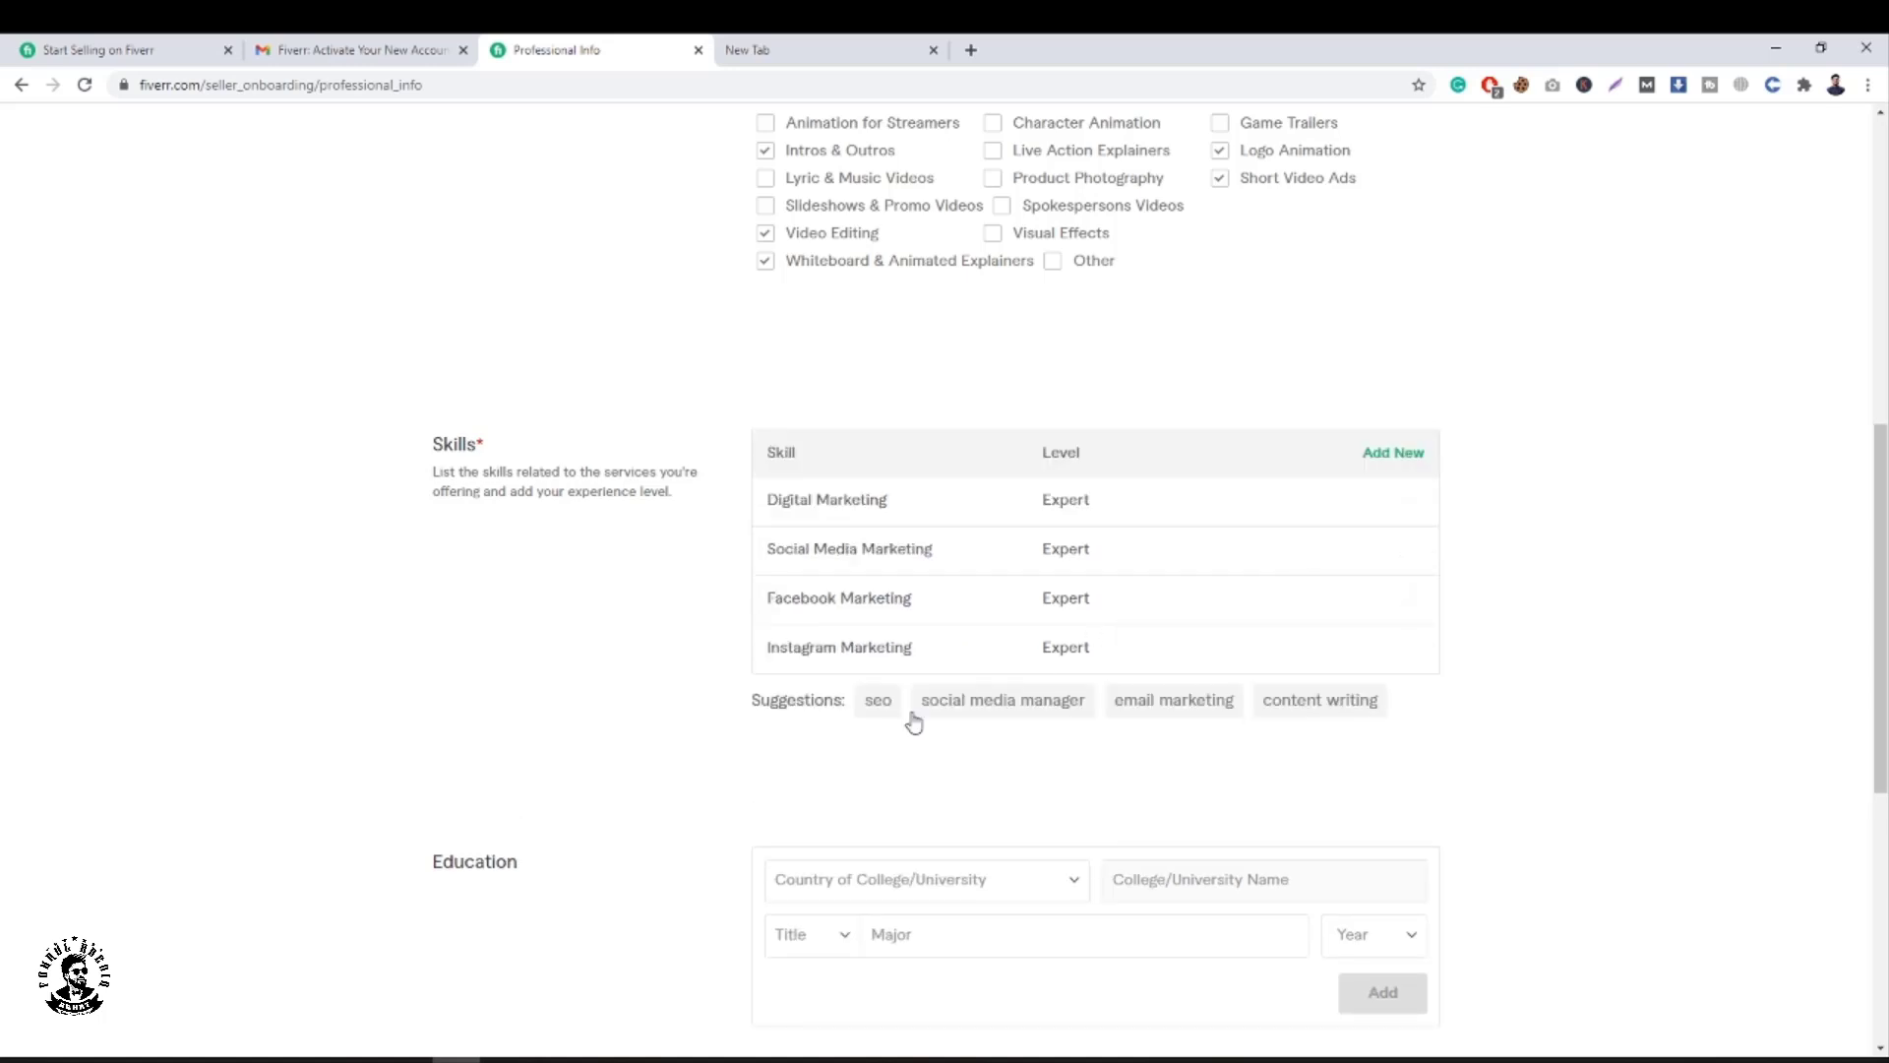
# Add the suggested skills Social Media Manager and Email Marketing, each with the Expert experience level.
pyautogui.click(1003, 701)
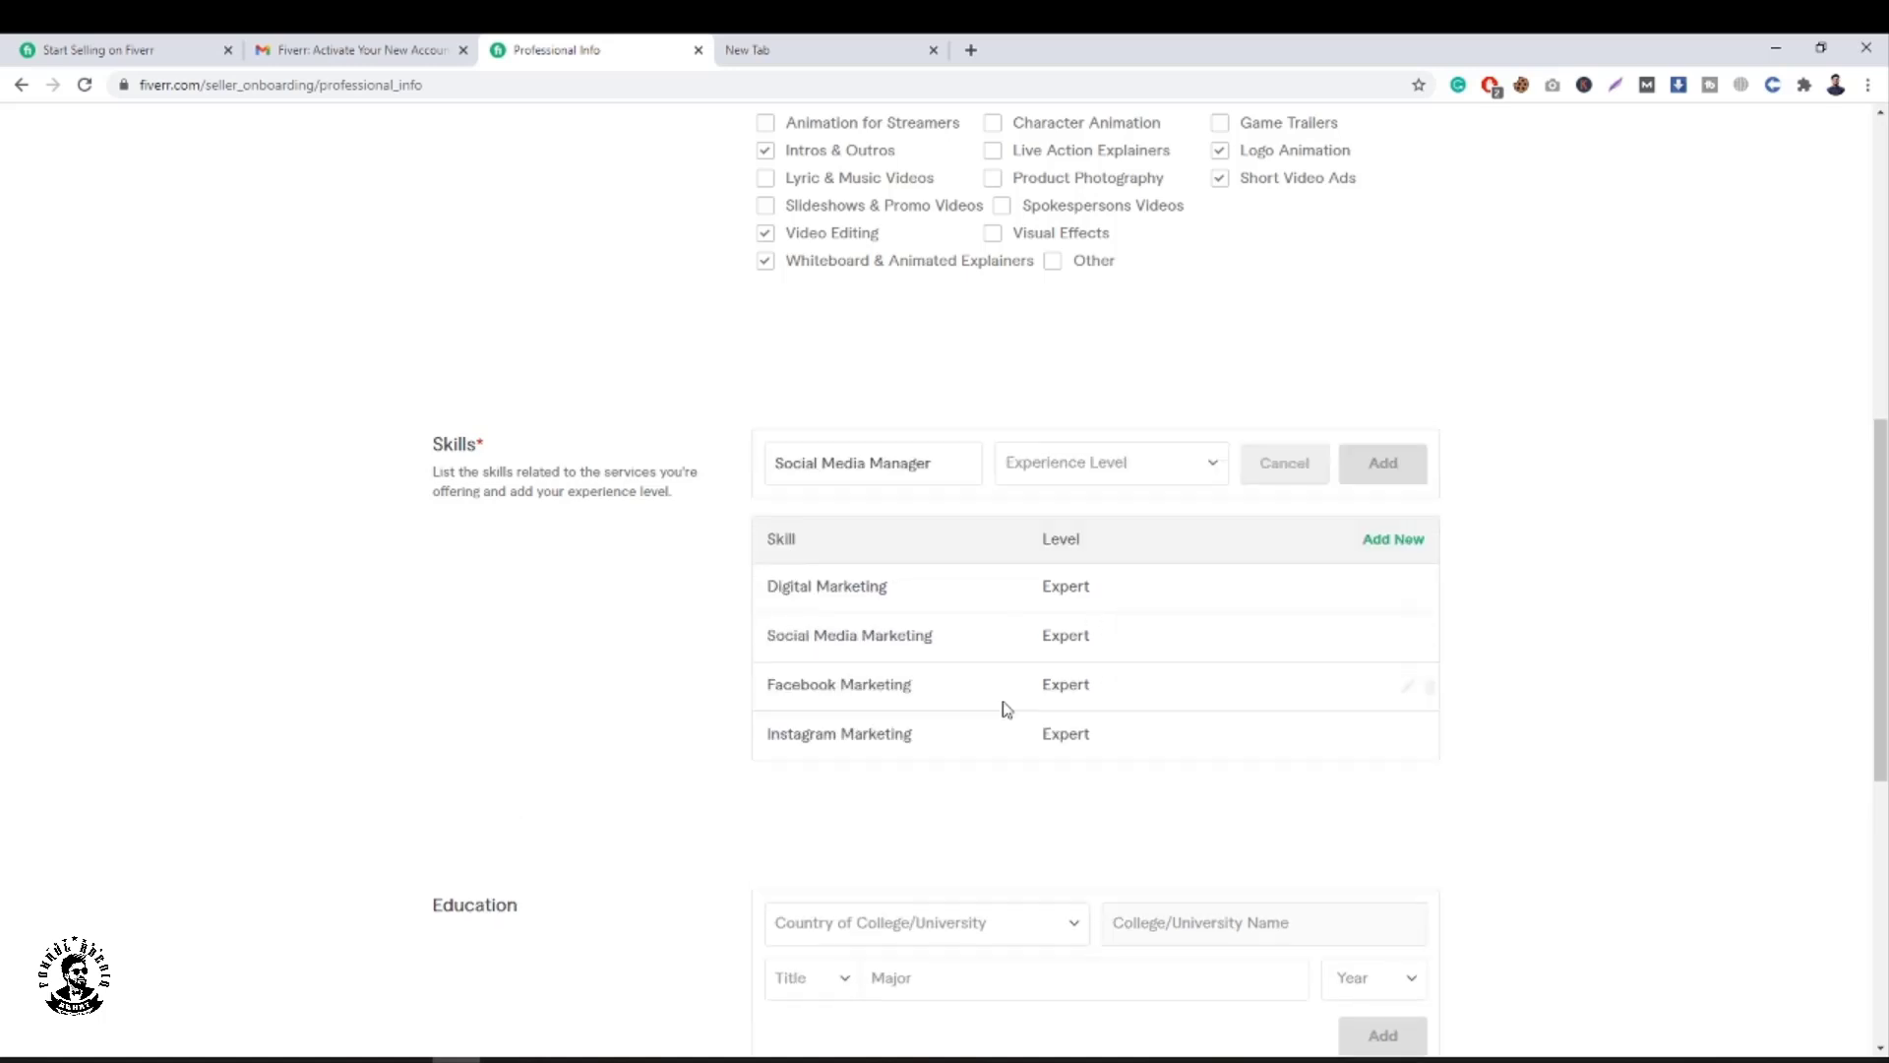
pyautogui.click(1220, 464)
pyautogui.click(1168, 531)
pyautogui.click(1377, 470)
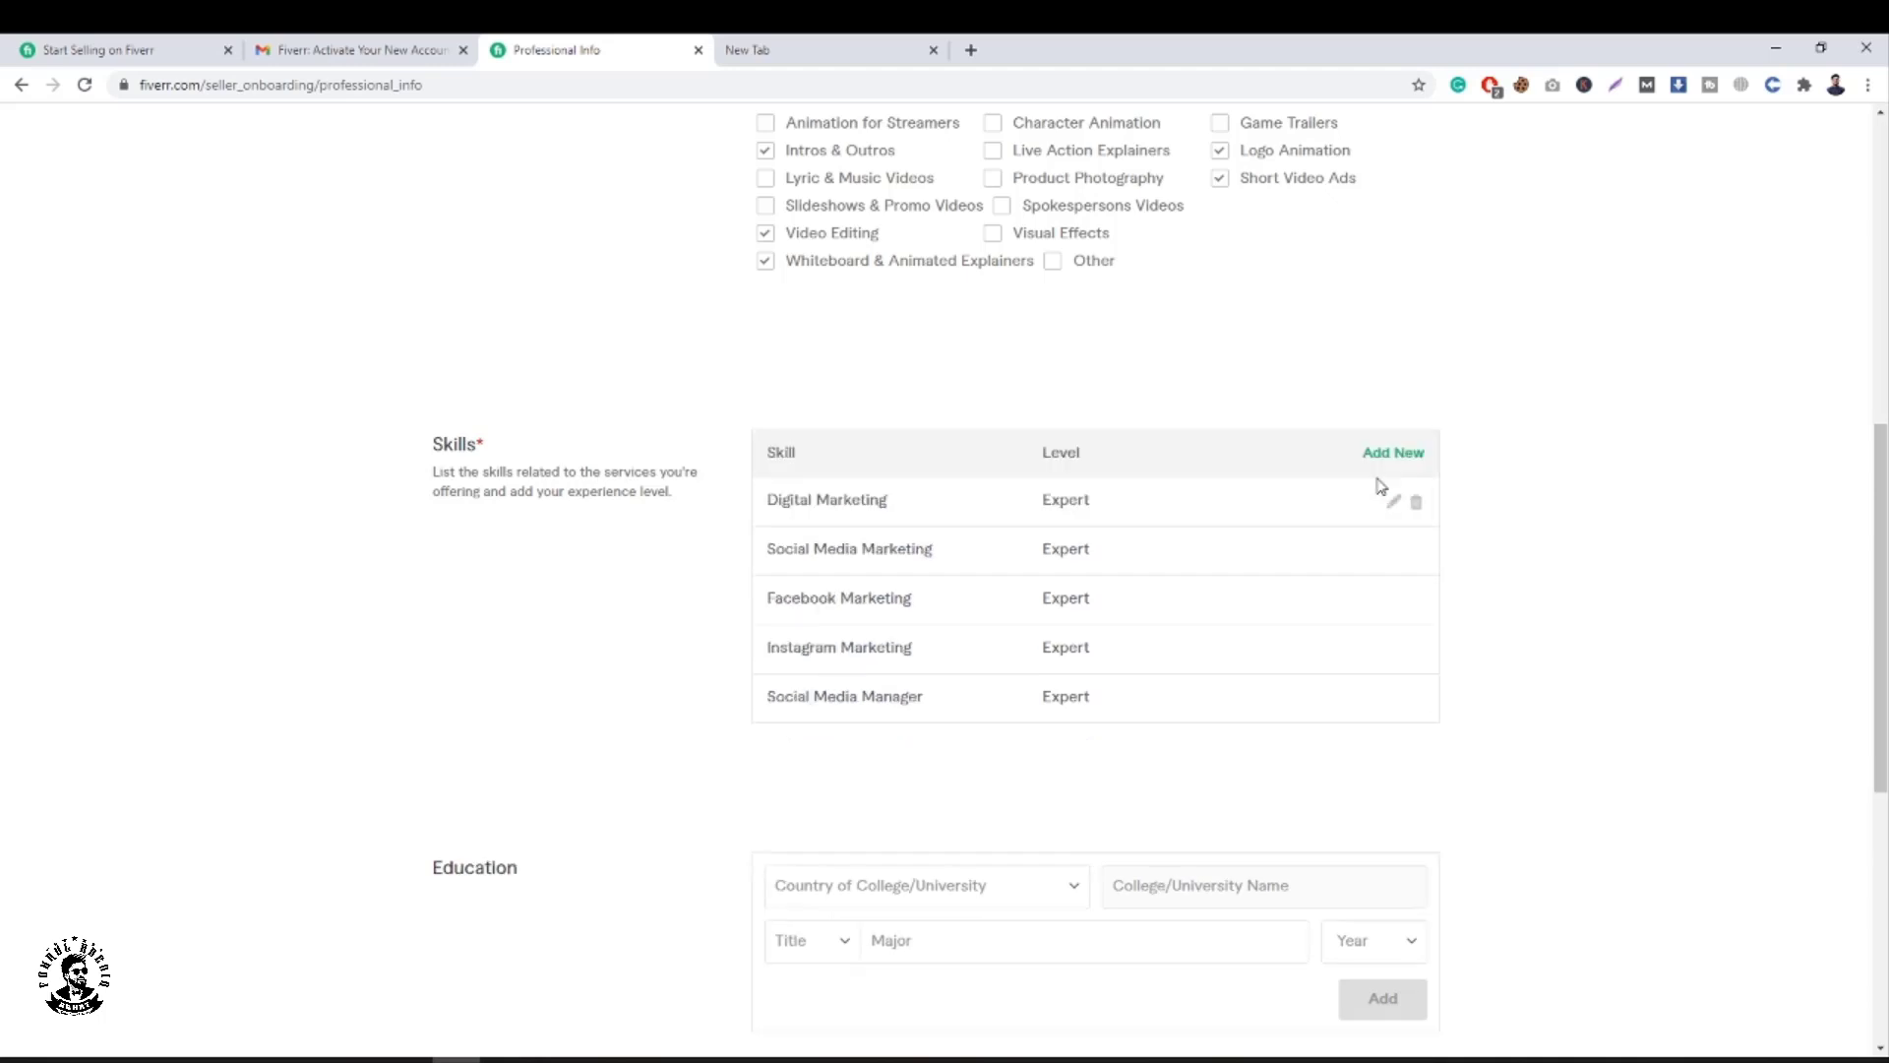
pyautogui.click(980, 752)
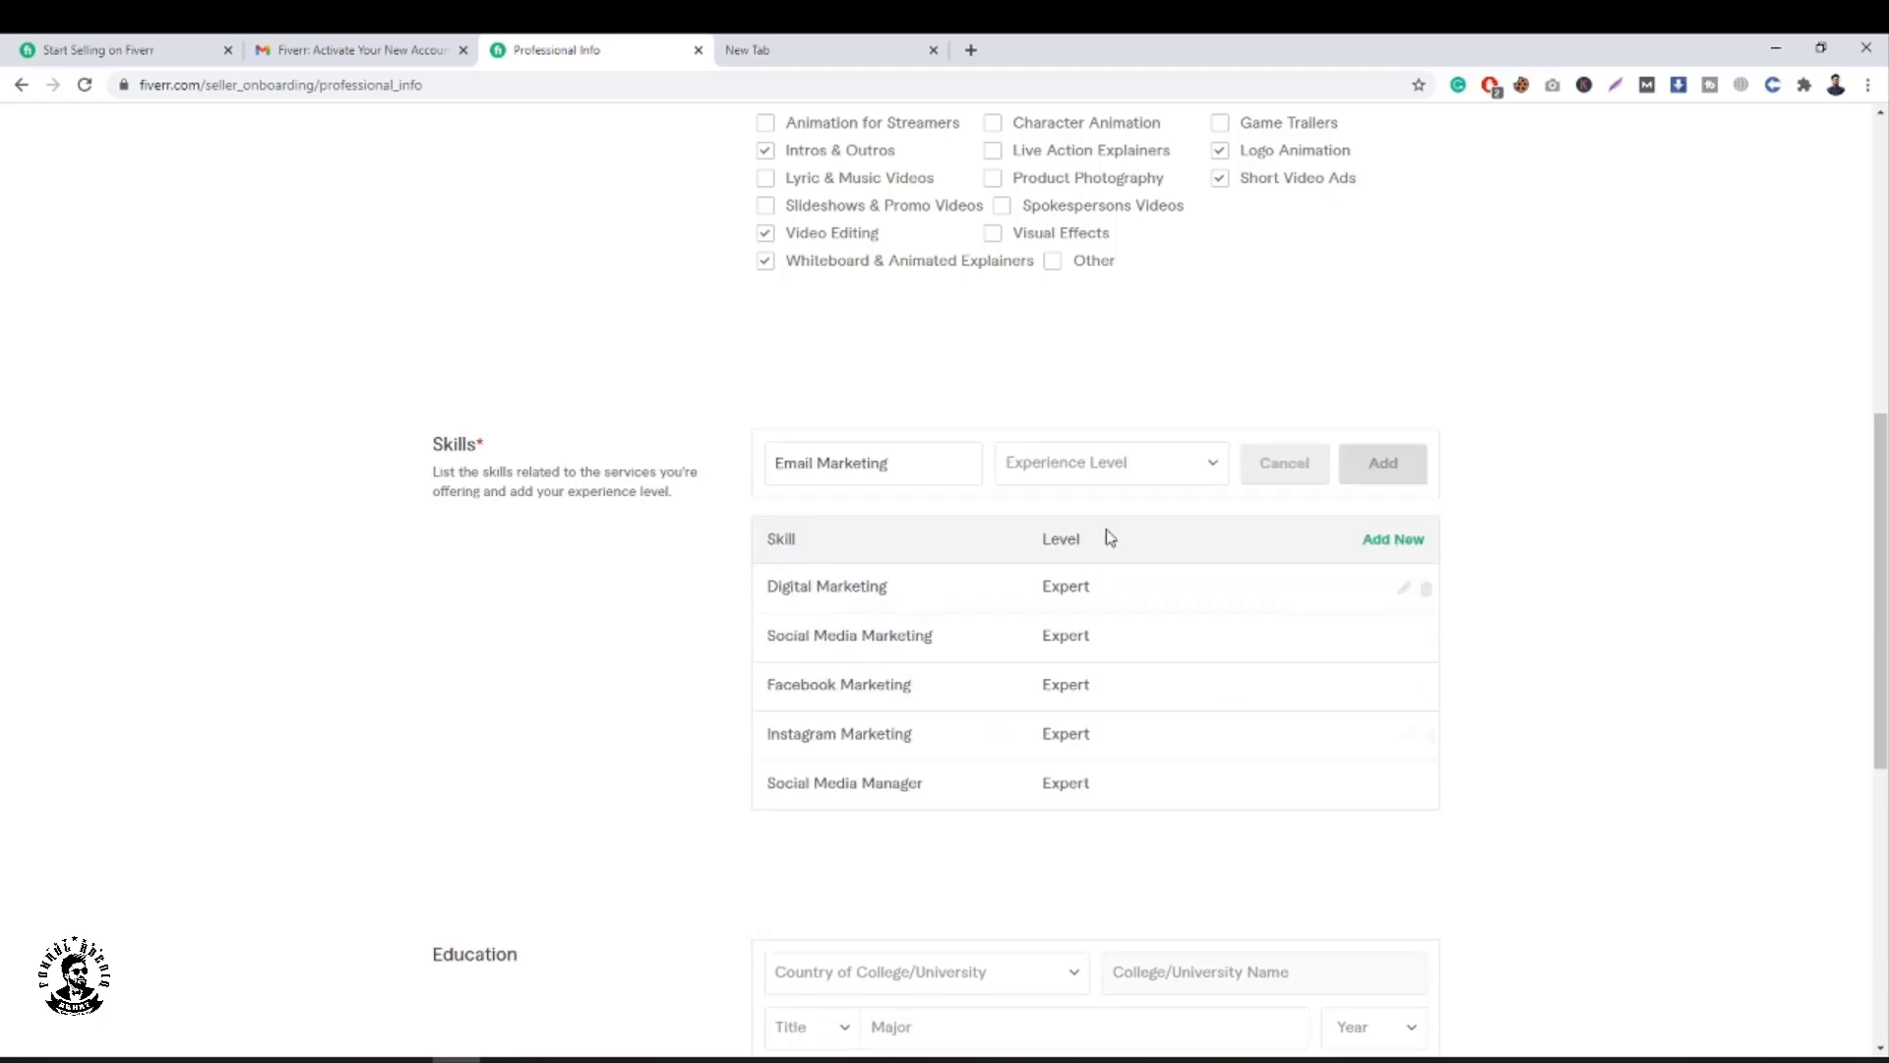
pyautogui.click(1126, 470)
pyautogui.click(1109, 531)
pyautogui.click(1372, 470)
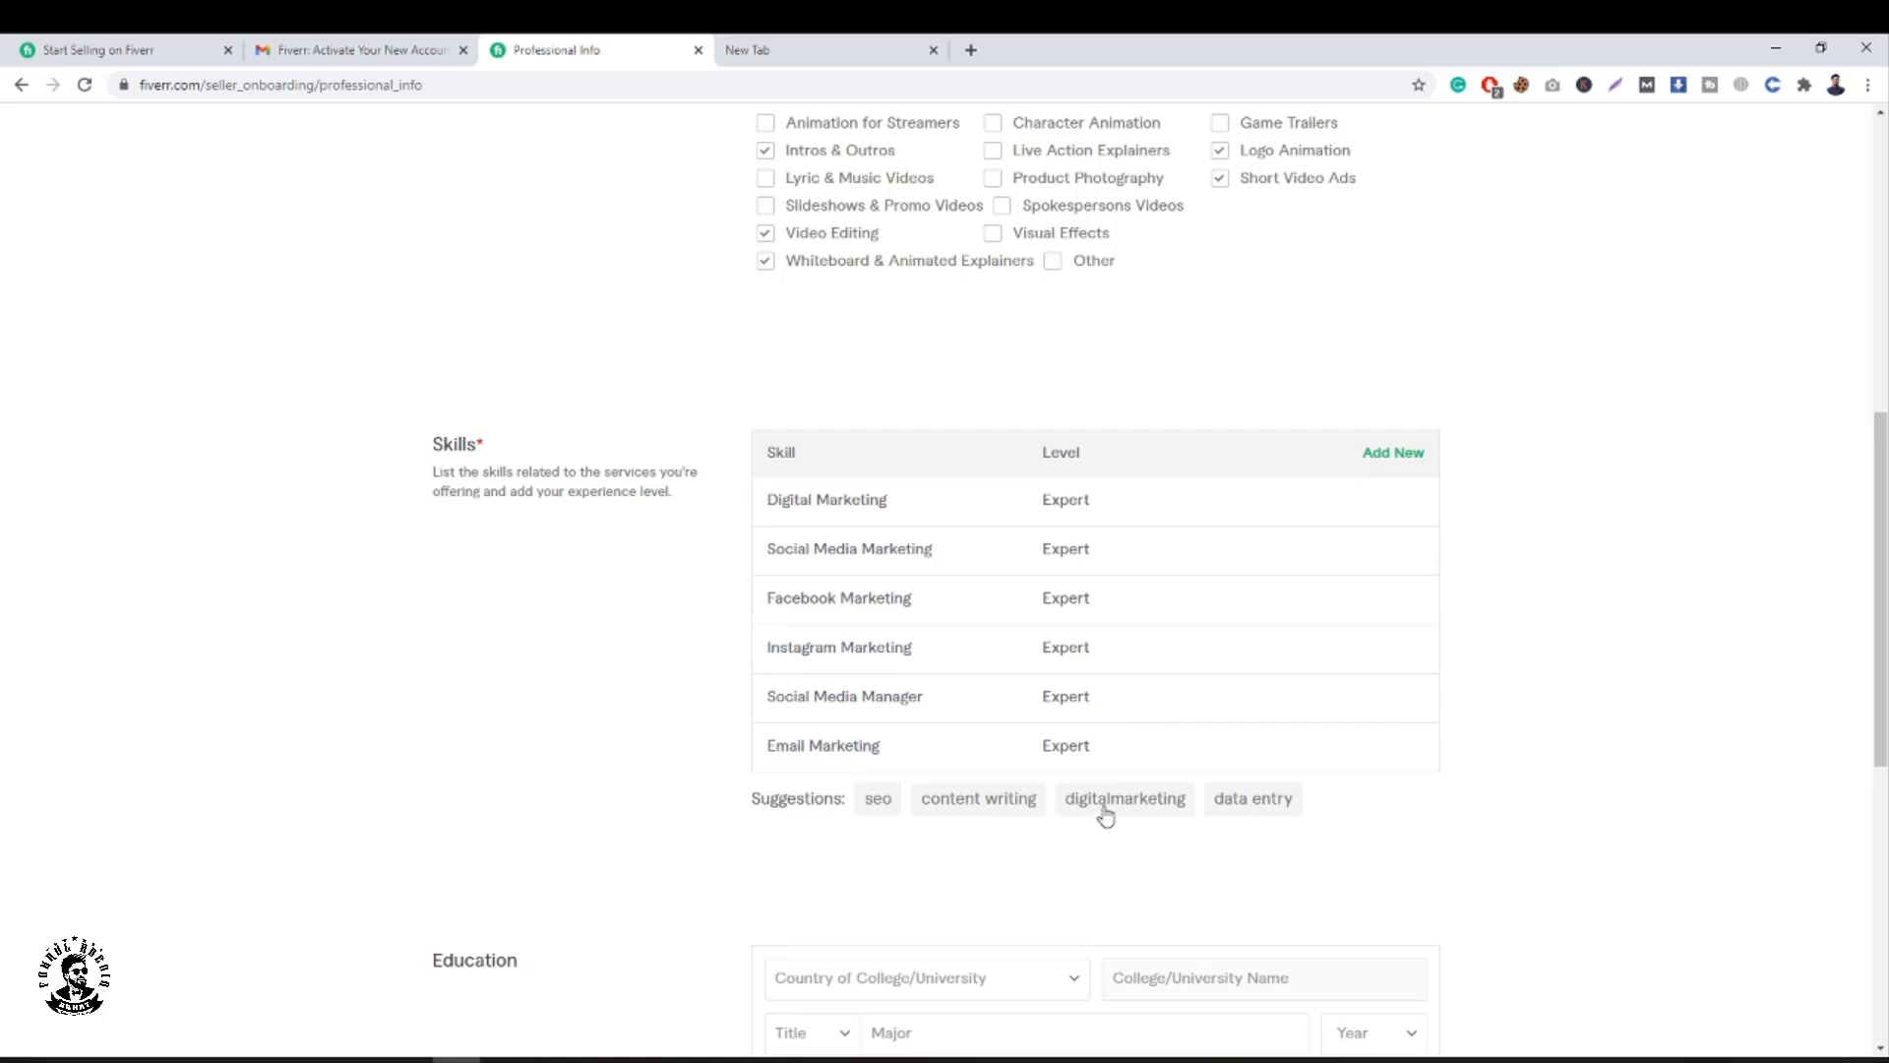
# Add a new skill, Youtube Marketing, to the Skills section with the Expert experience level.
pyautogui.scroll(3, 1506, 752)
pyautogui.click(1392, 750)
pyautogui.scroll(-3, 1484, 649)
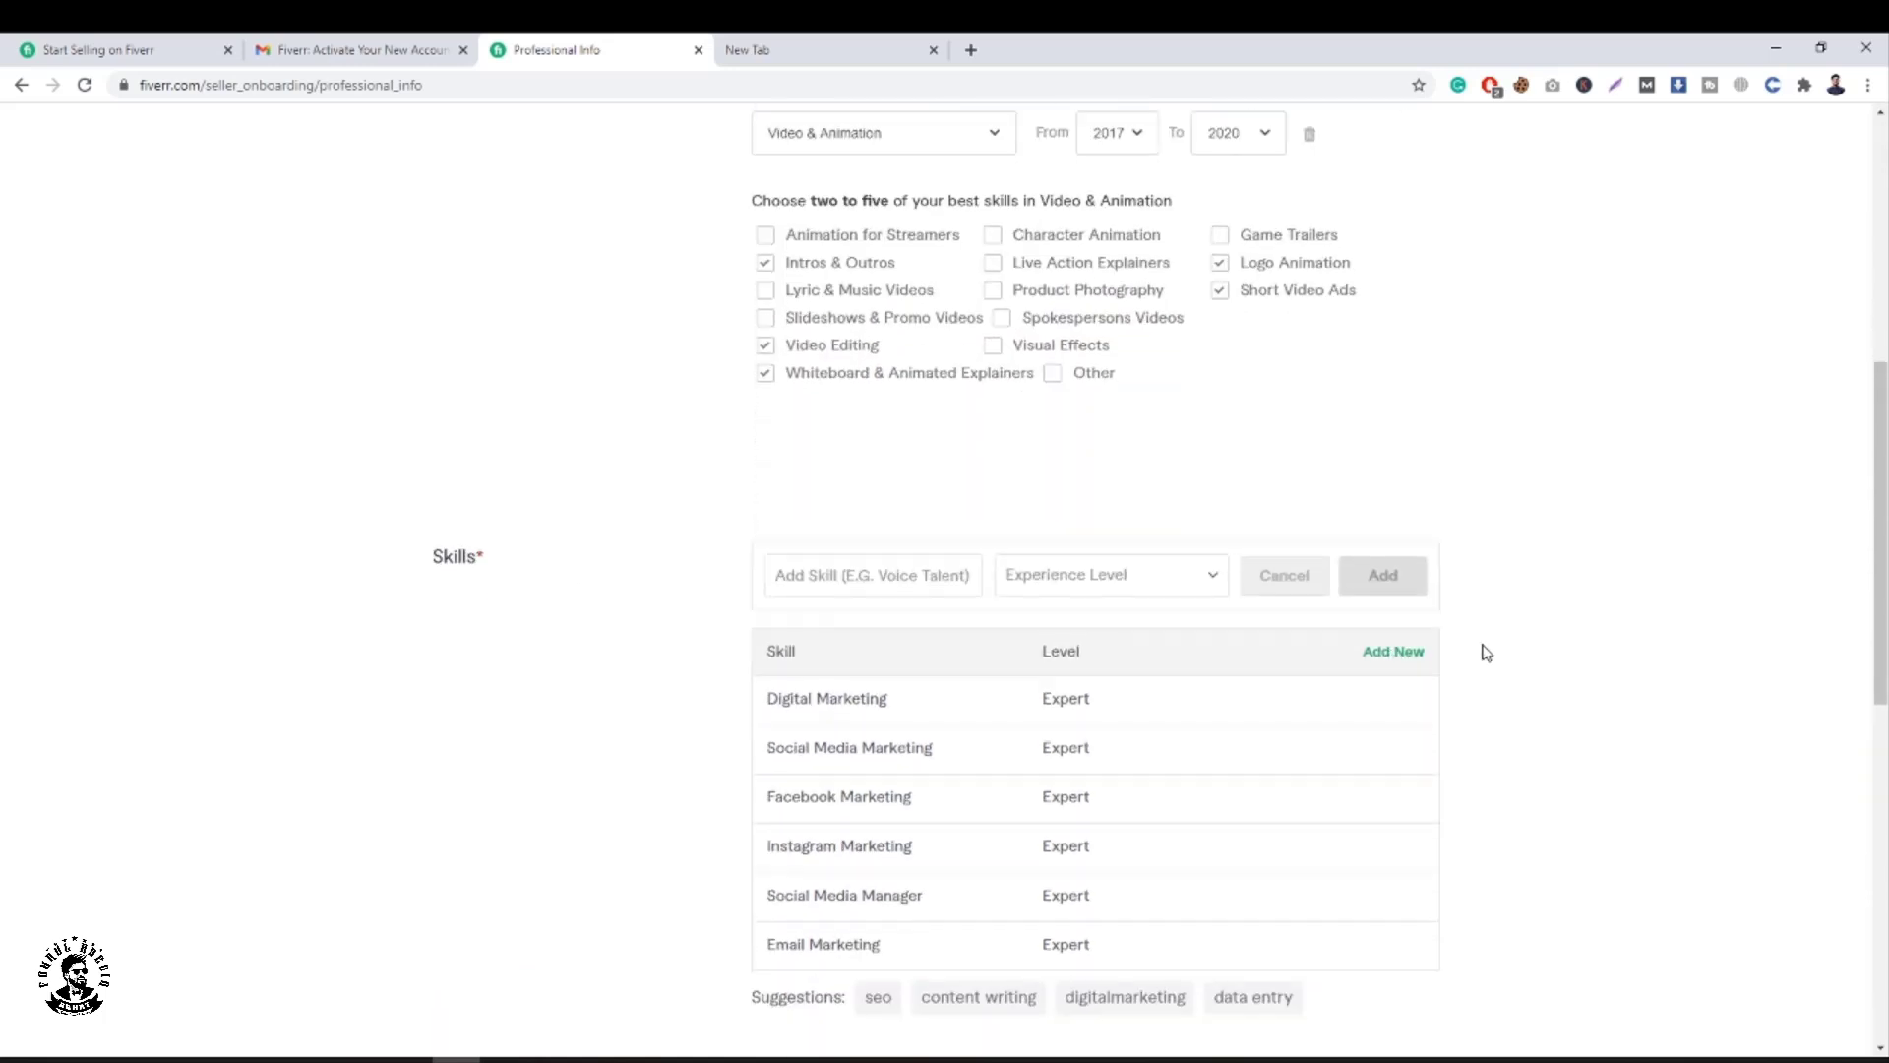
pyautogui.click(933, 478)
pyautogui.write('Youtube')
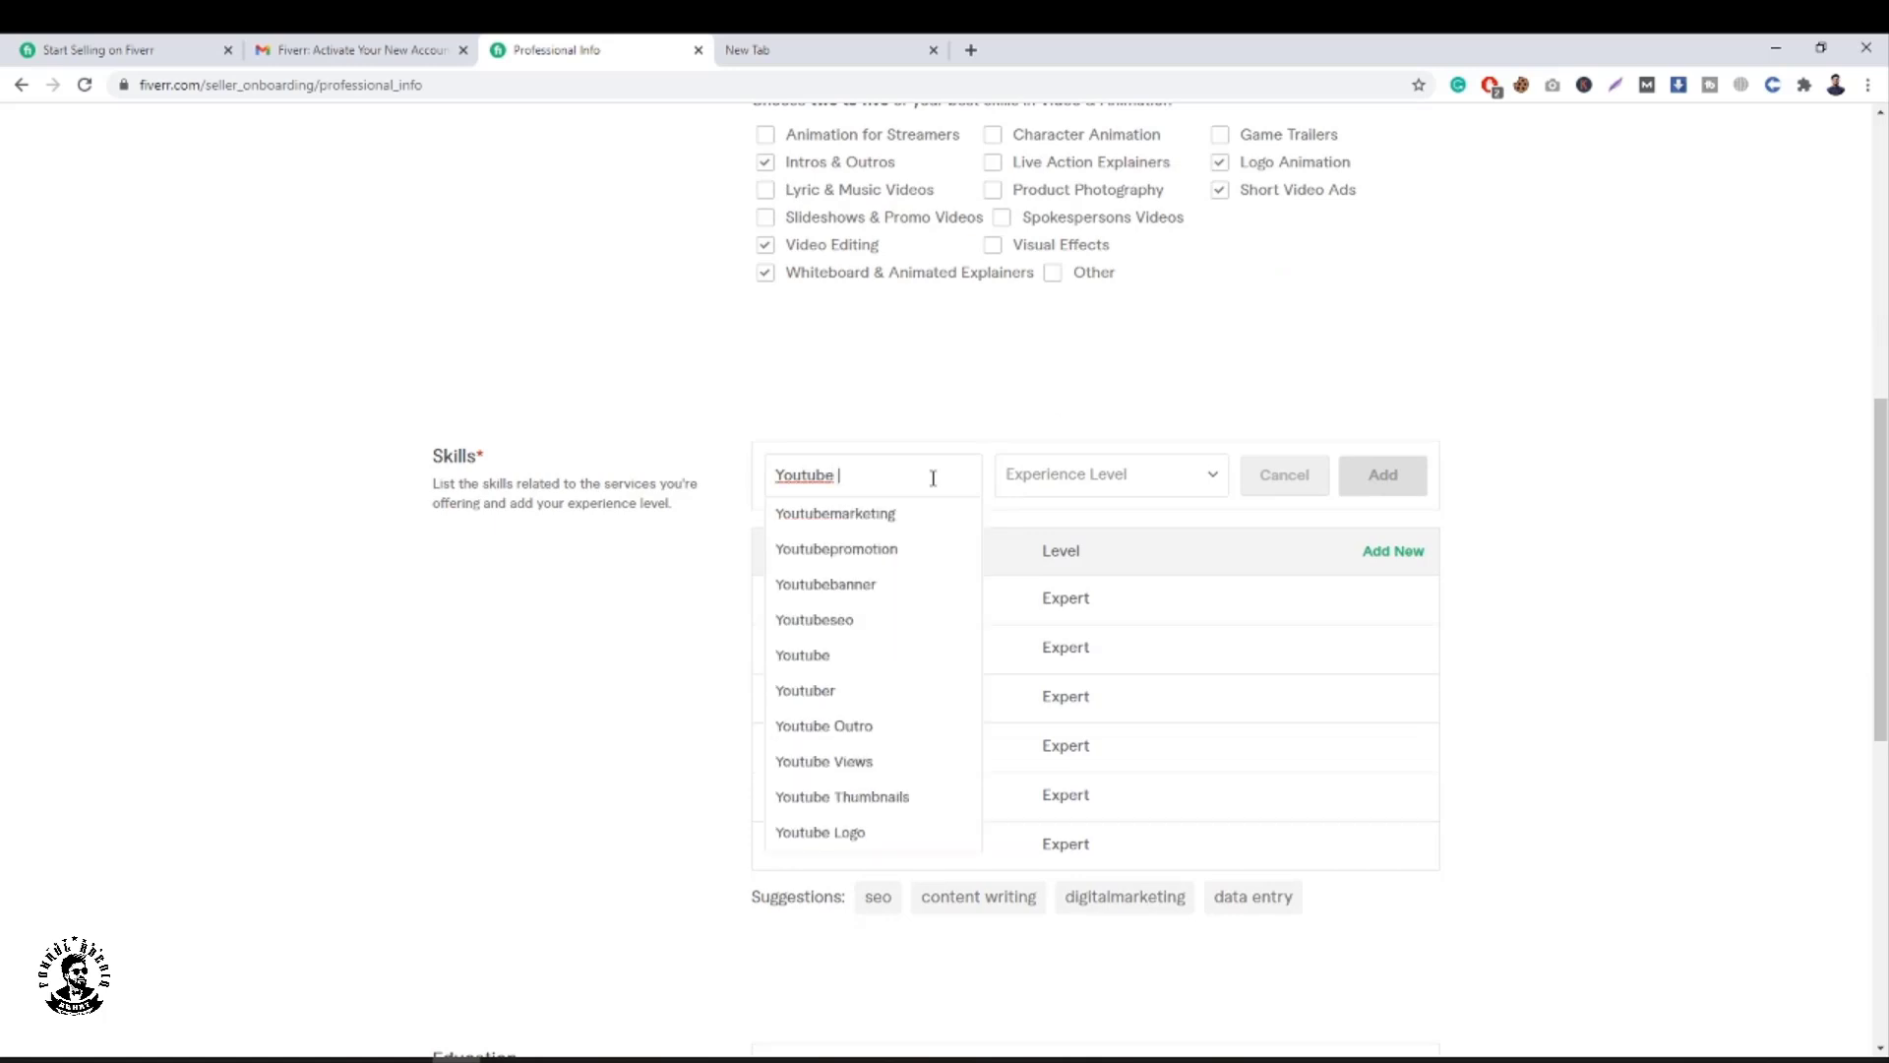
pyautogui.write(' M')
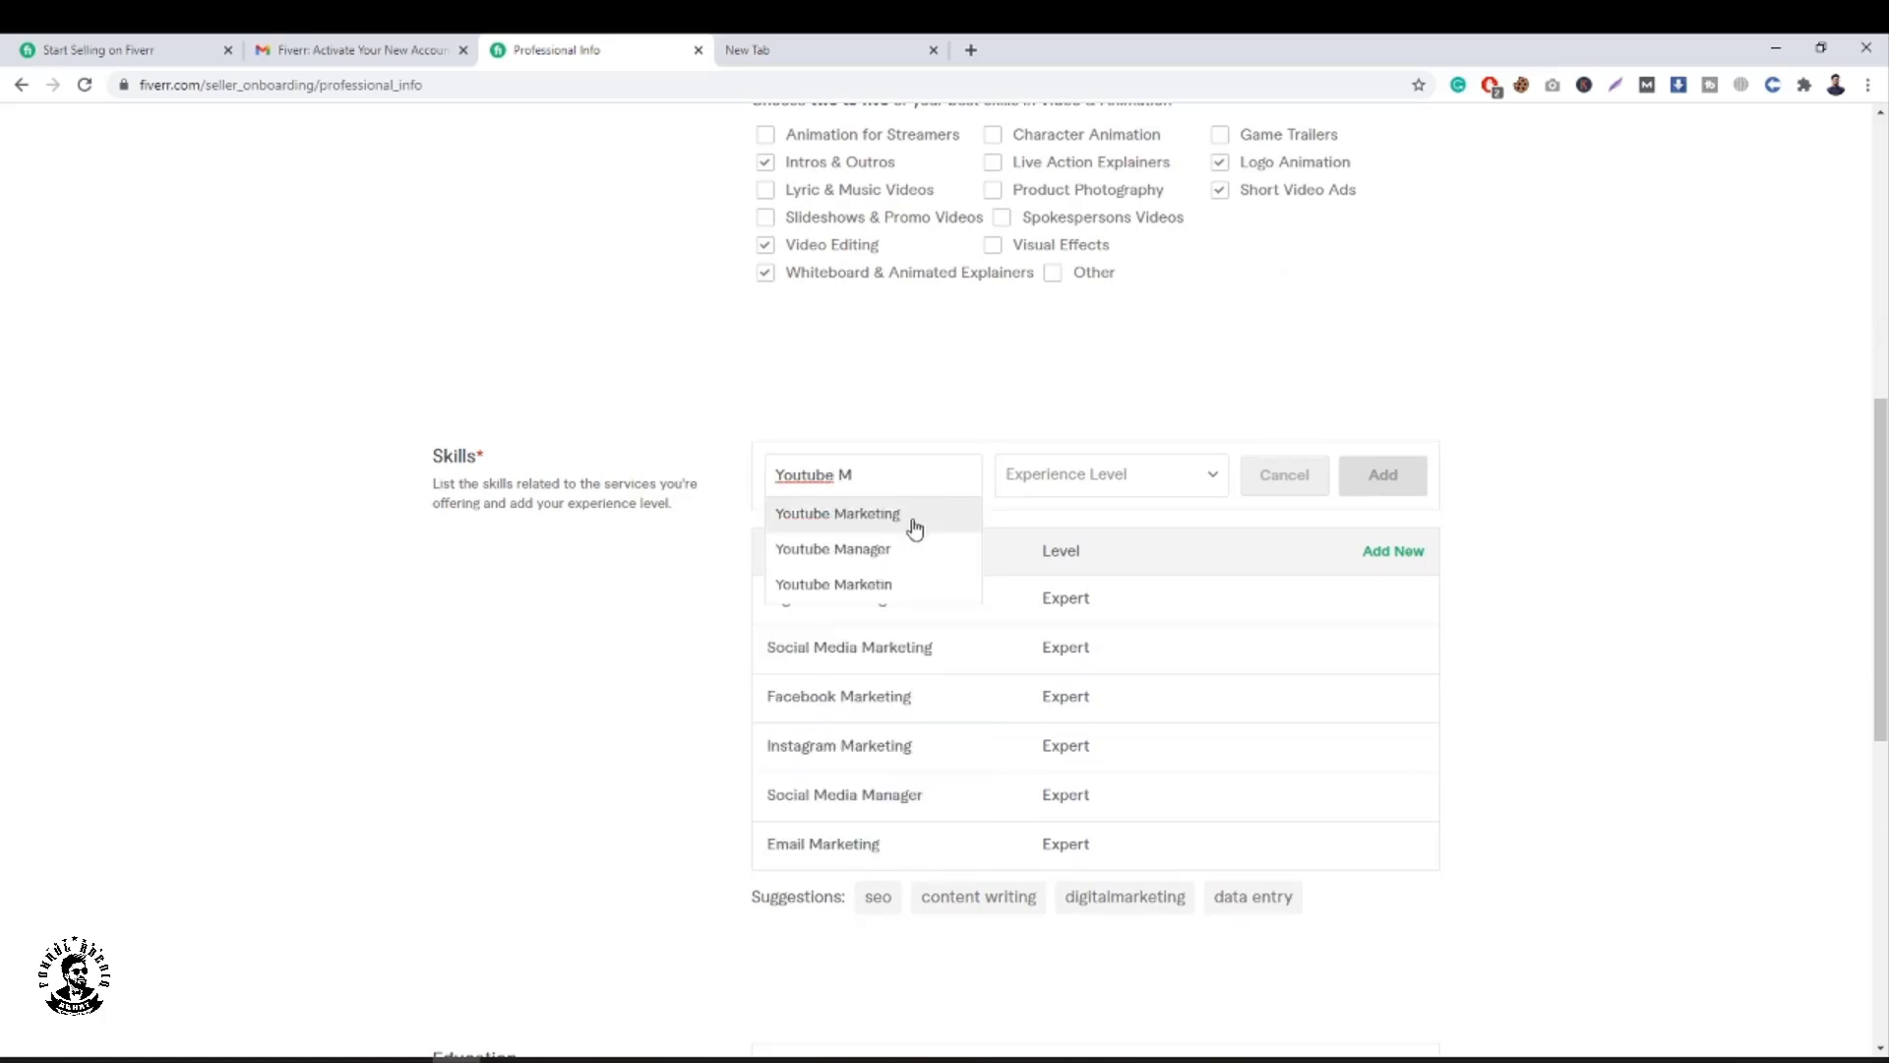
pyautogui.click(910, 516)
pyautogui.click(1079, 483)
pyautogui.click(1064, 542)
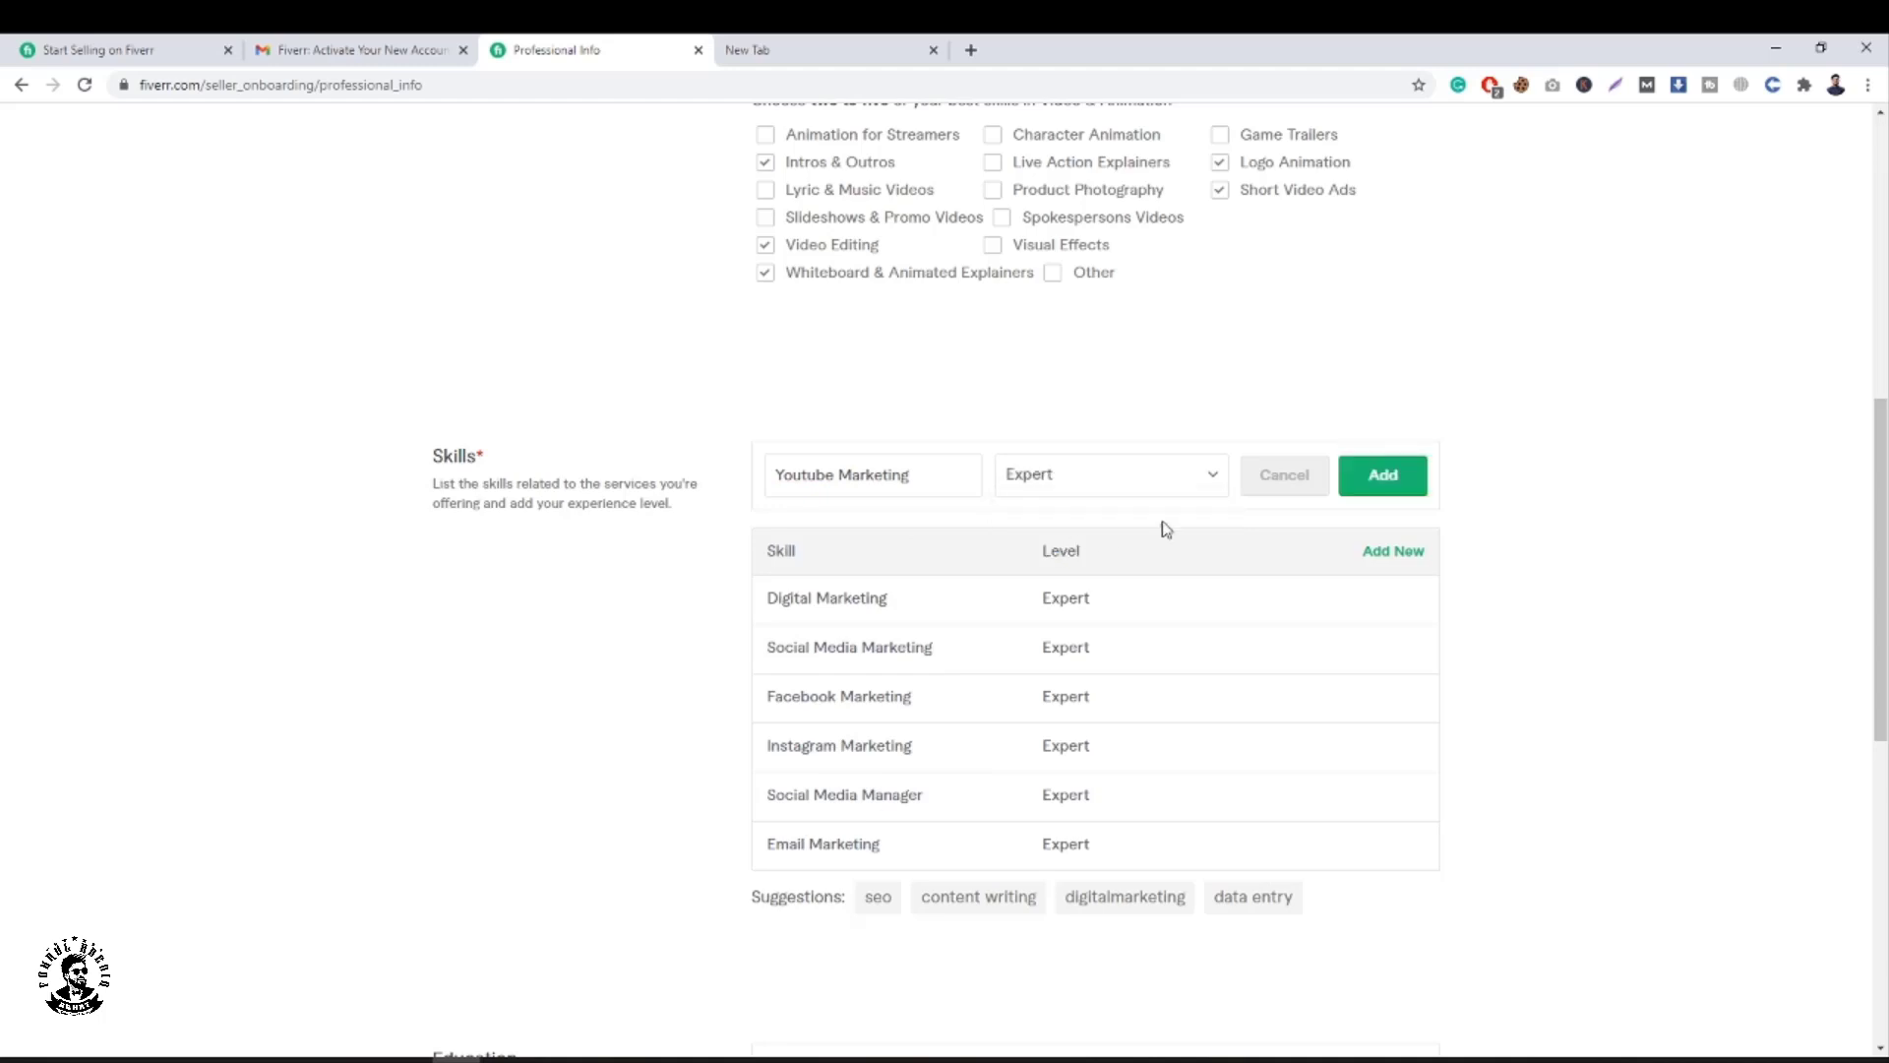
pyautogui.click(1381, 476)
# Add a new skill, Video Marketing, to the Skills section with the Expert experience level.
pyautogui.click(1384, 471)
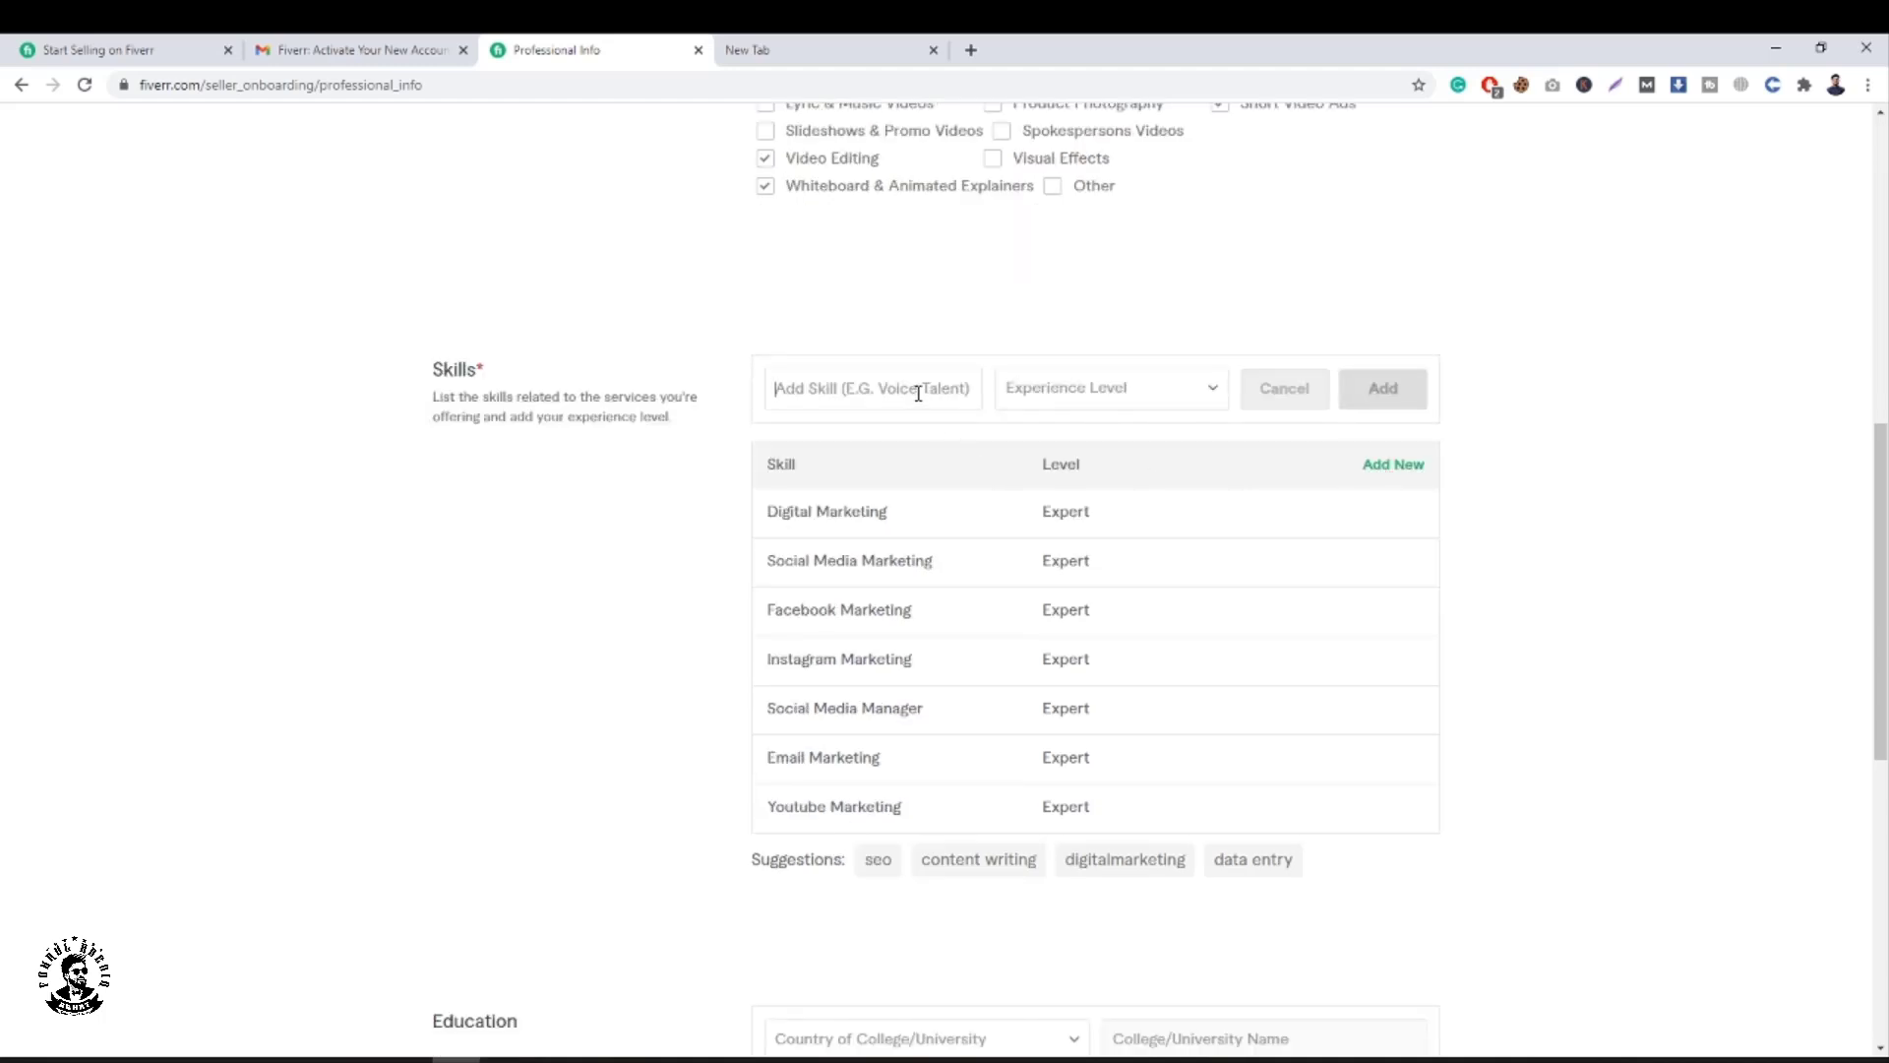
pyautogui.write('Video M')
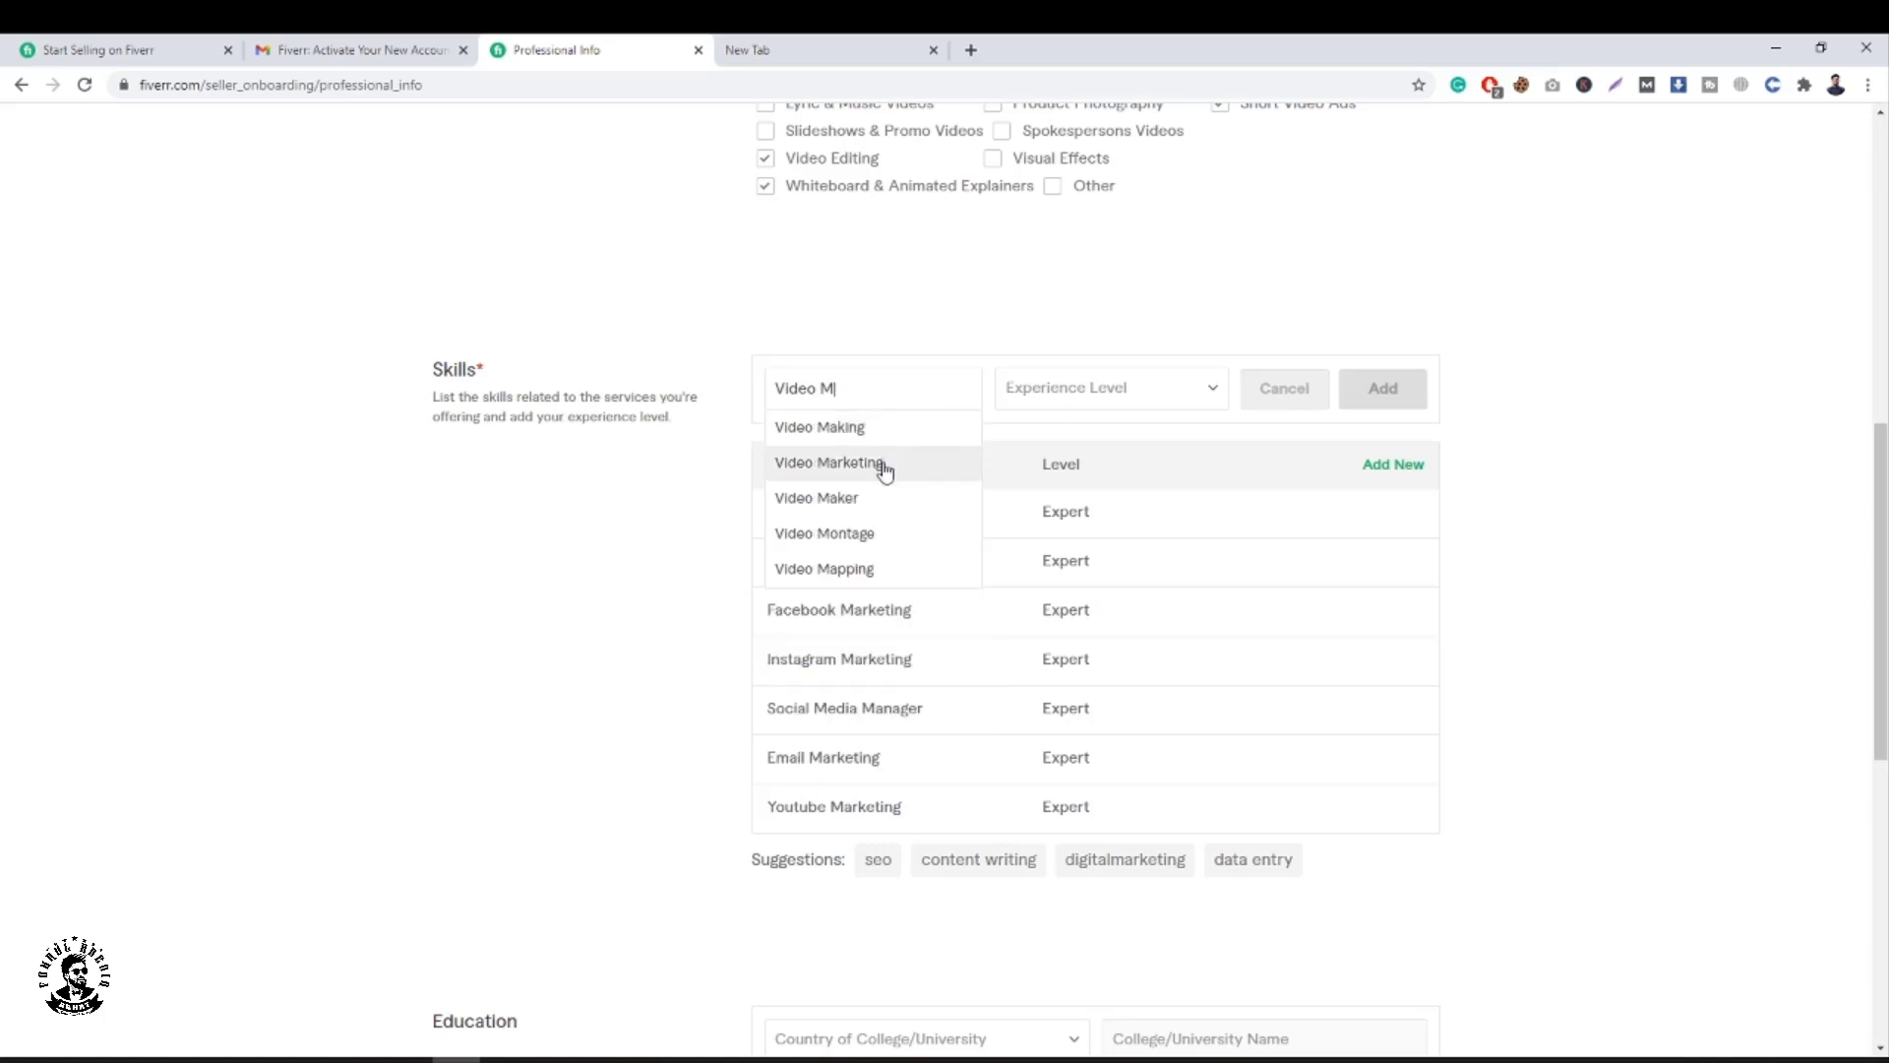
pyautogui.click(879, 462)
pyautogui.click(1062, 401)
pyautogui.click(1142, 452)
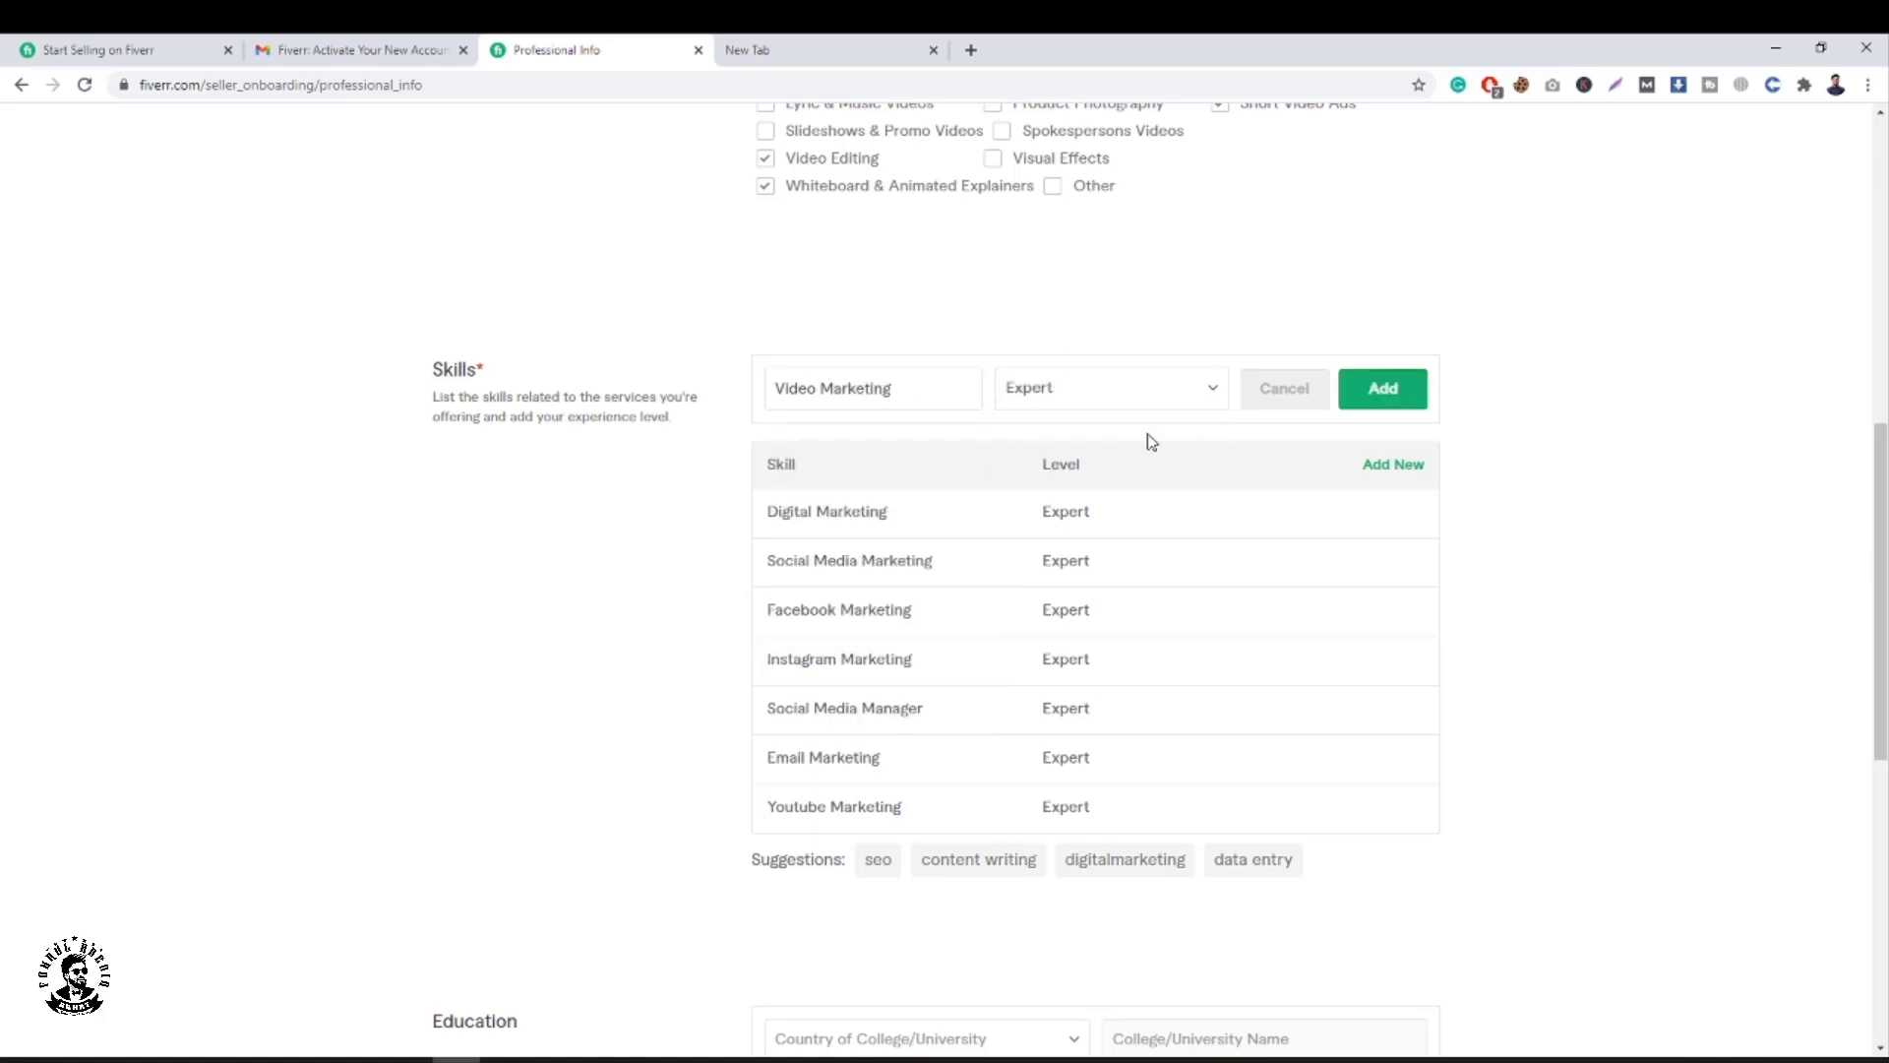
pyautogui.click(1383, 390)
# Add a new skill, Music Marketing, to the Skills section with the Expert experience level.
pyautogui.click(1383, 384)
pyautogui.write('M')
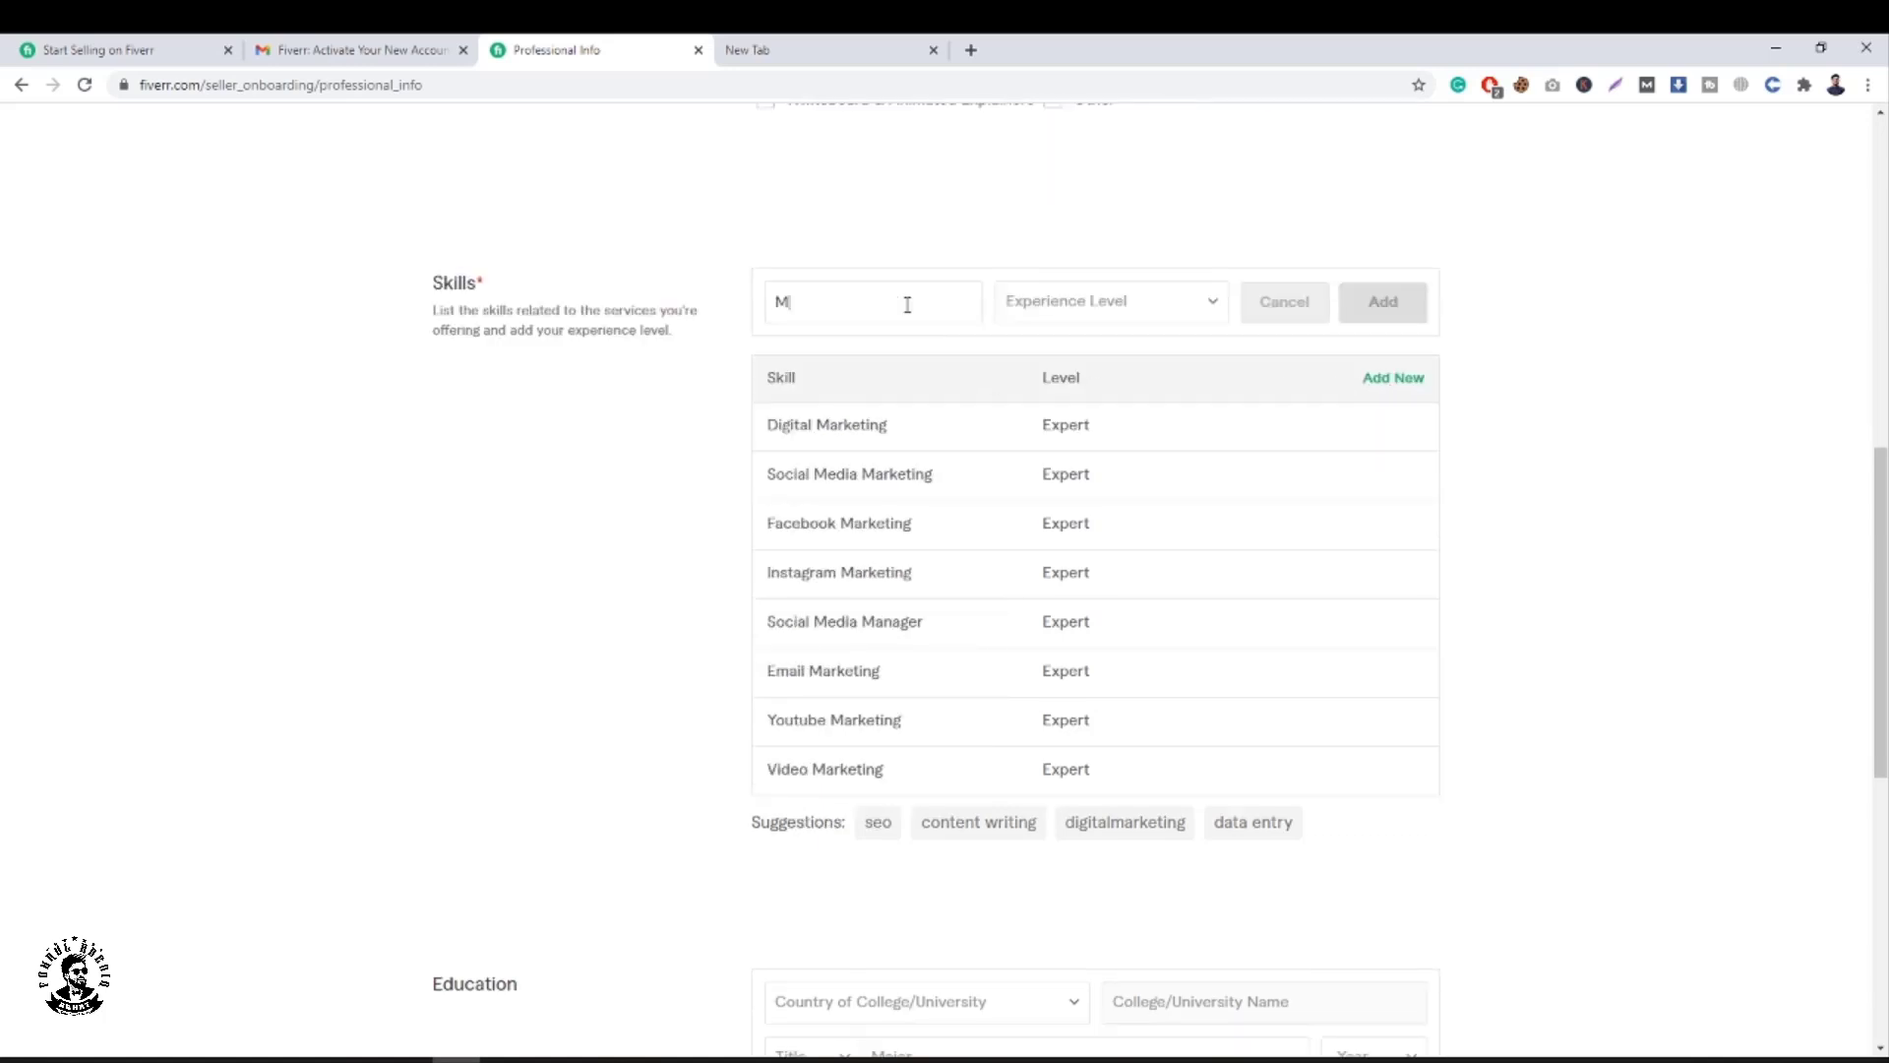
pyautogui.write('usic M')
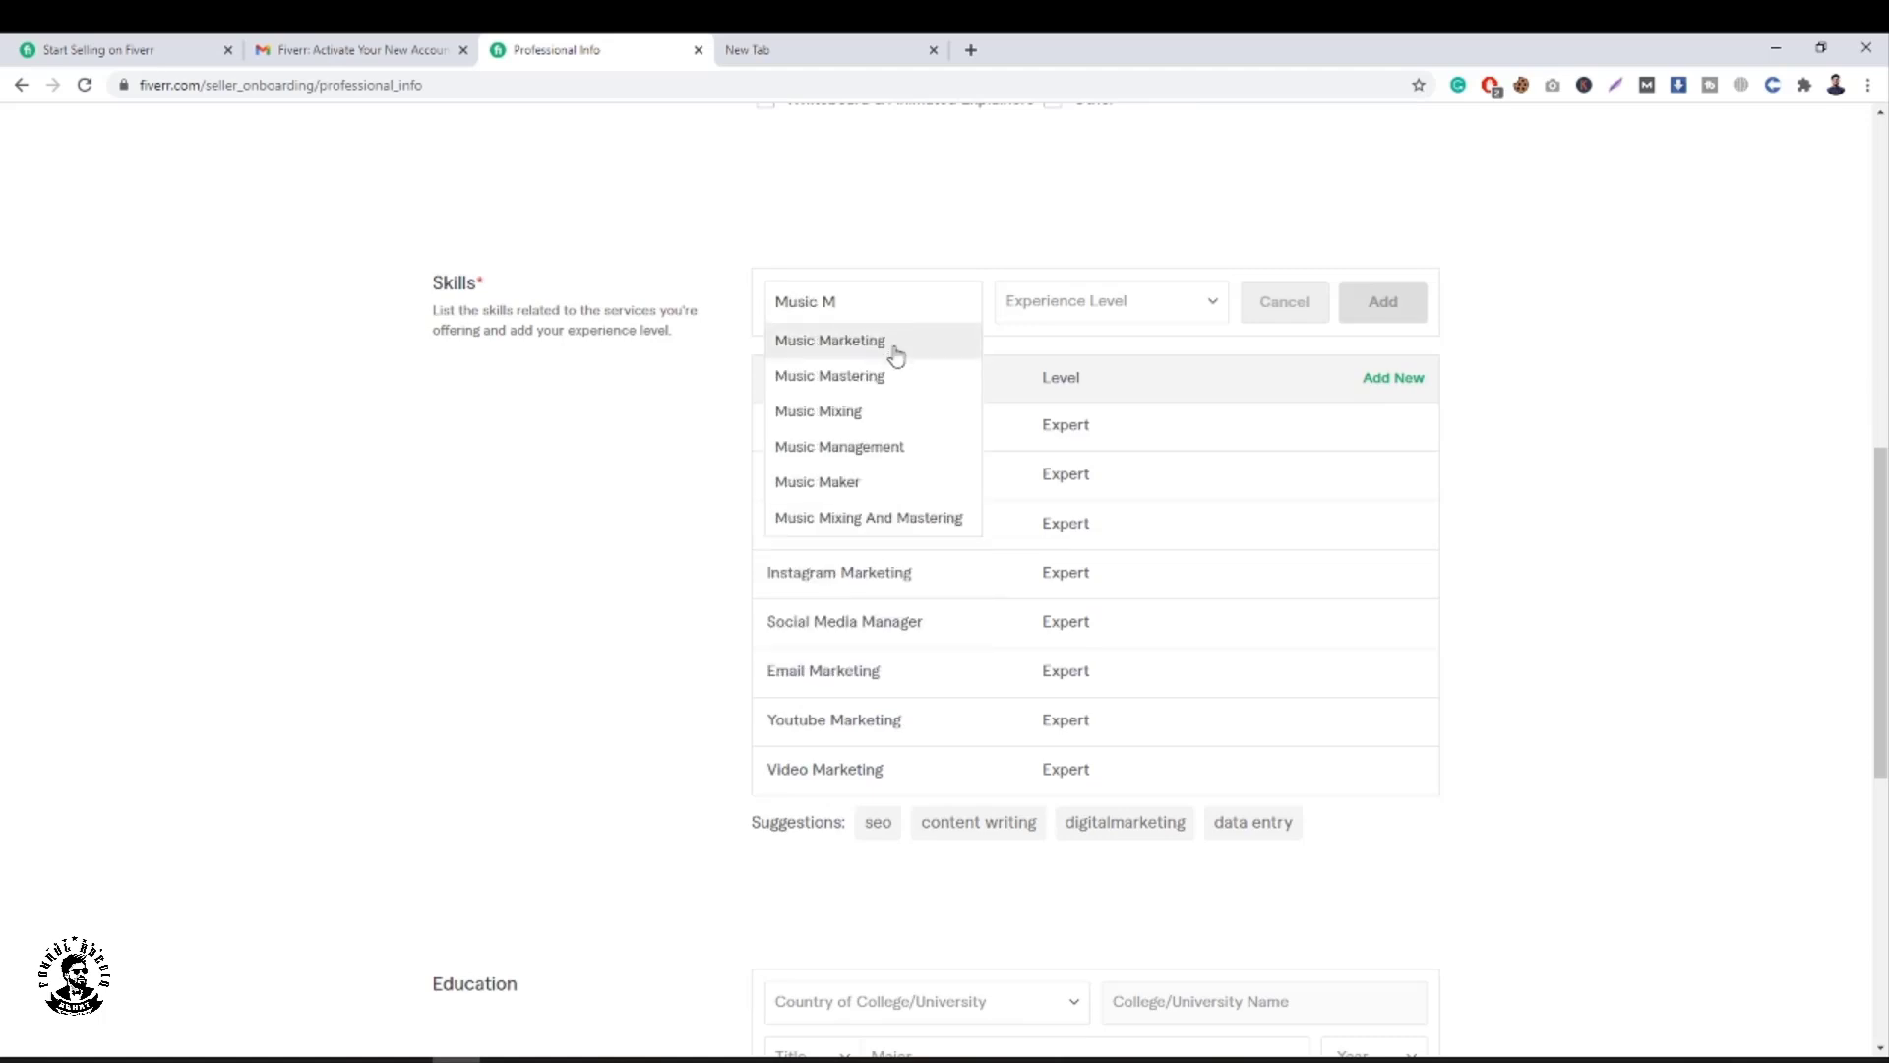
pyautogui.click(893, 344)
pyautogui.click(1084, 307)
pyautogui.click(1077, 369)
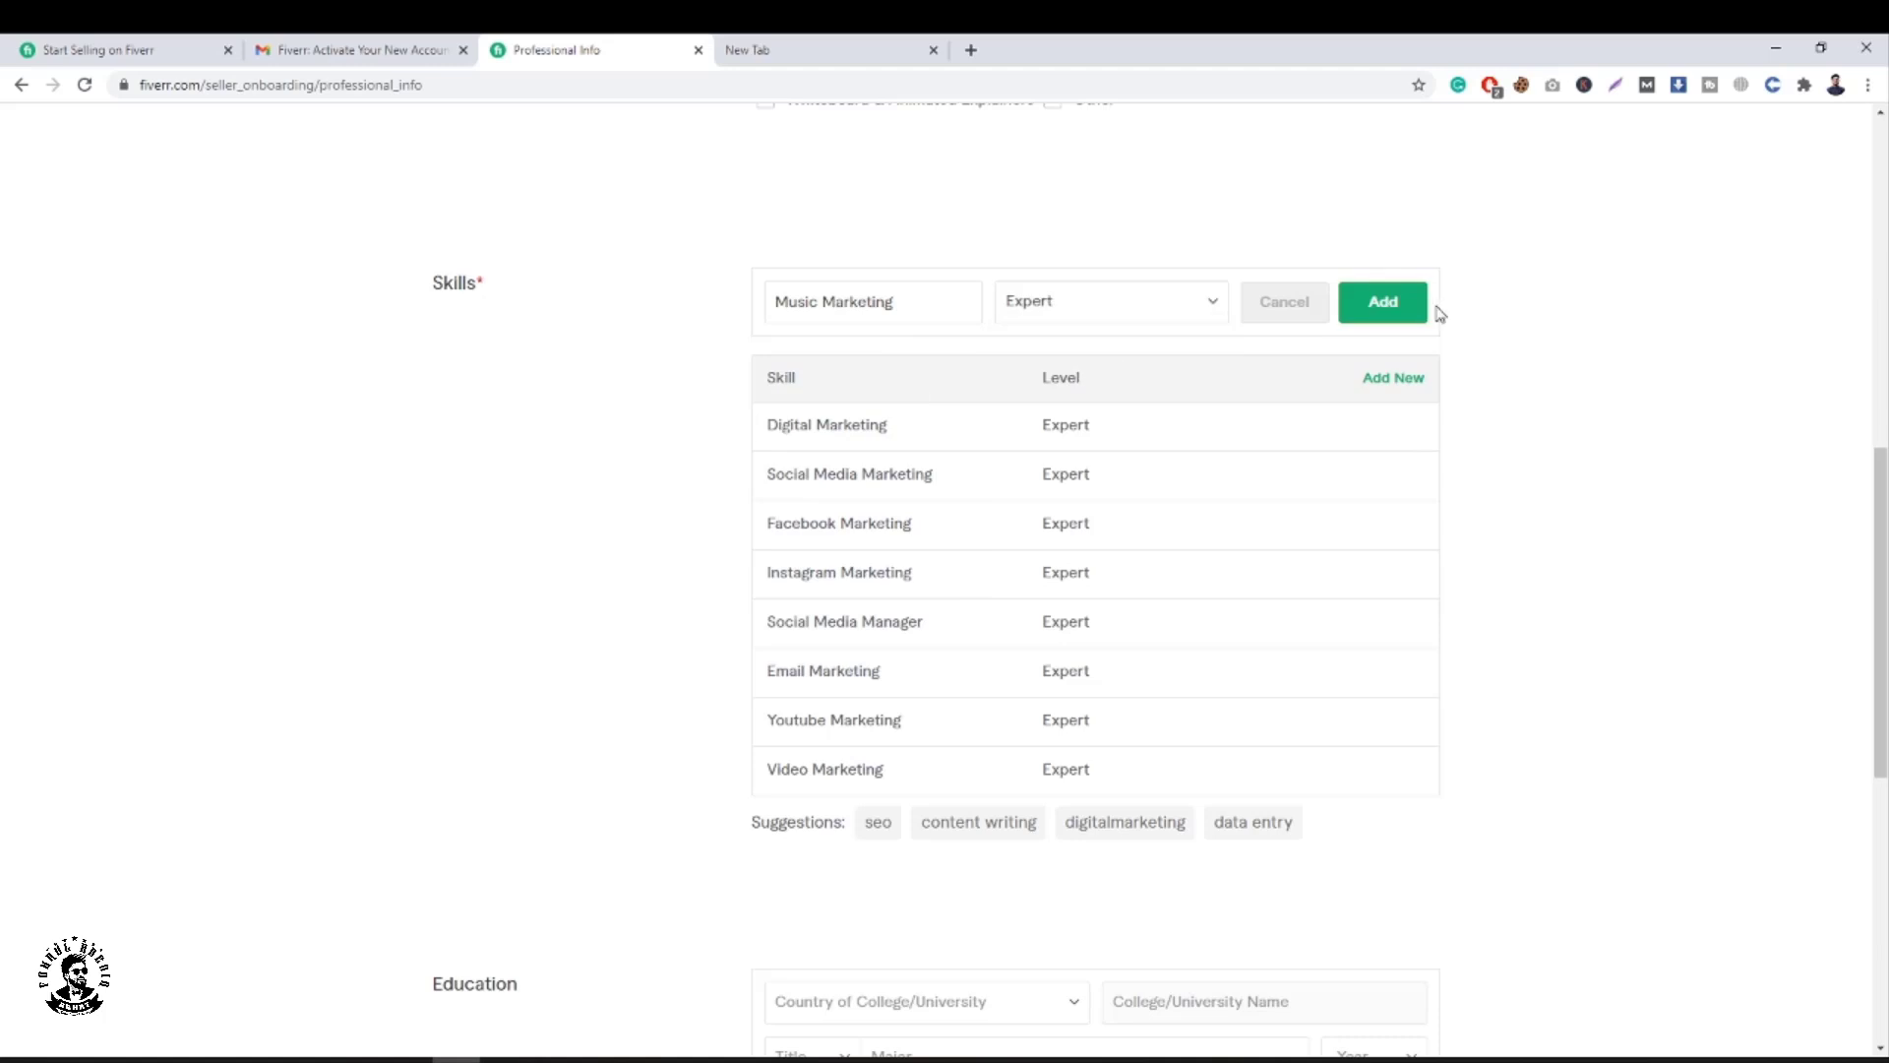
pyautogui.click(1387, 303)
# Add a new skill, Seo, to the Skills section with the Expert experience level.
pyautogui.click(1378, 293)
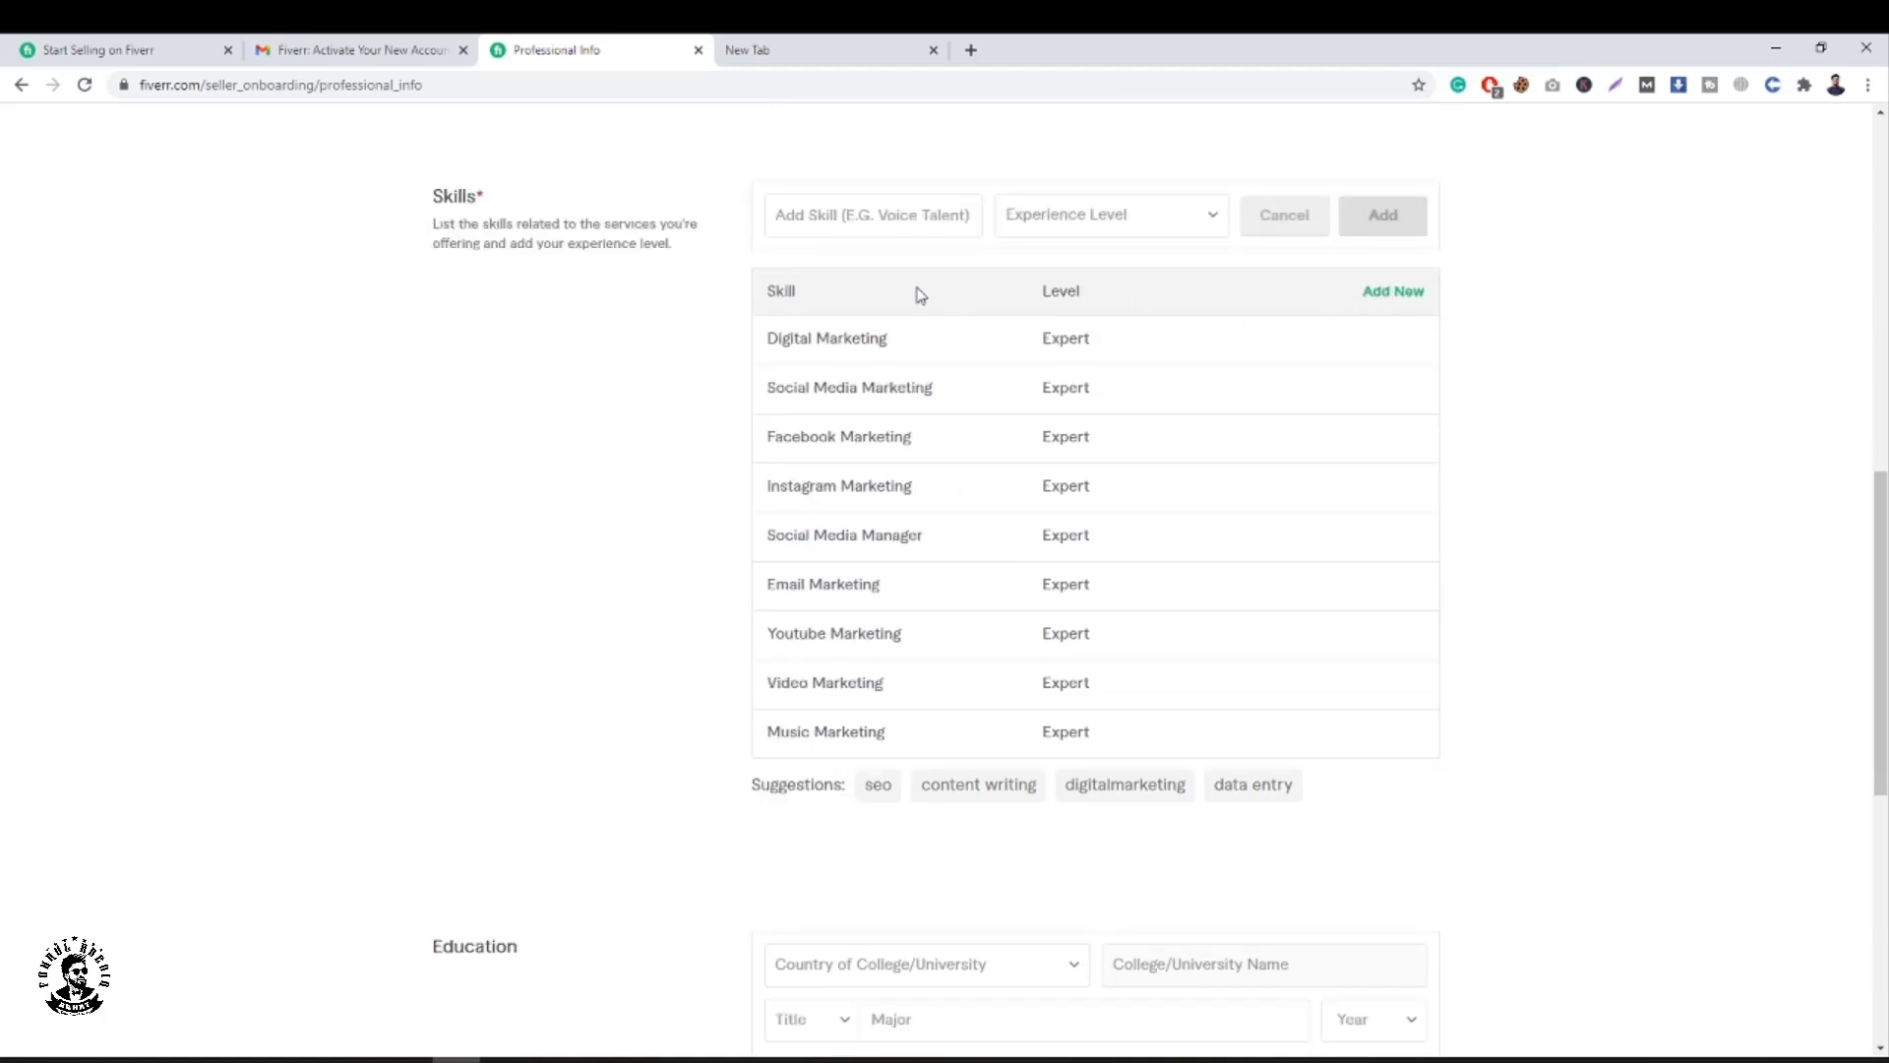
pyautogui.click(899, 216)
pyautogui.write('SEO')
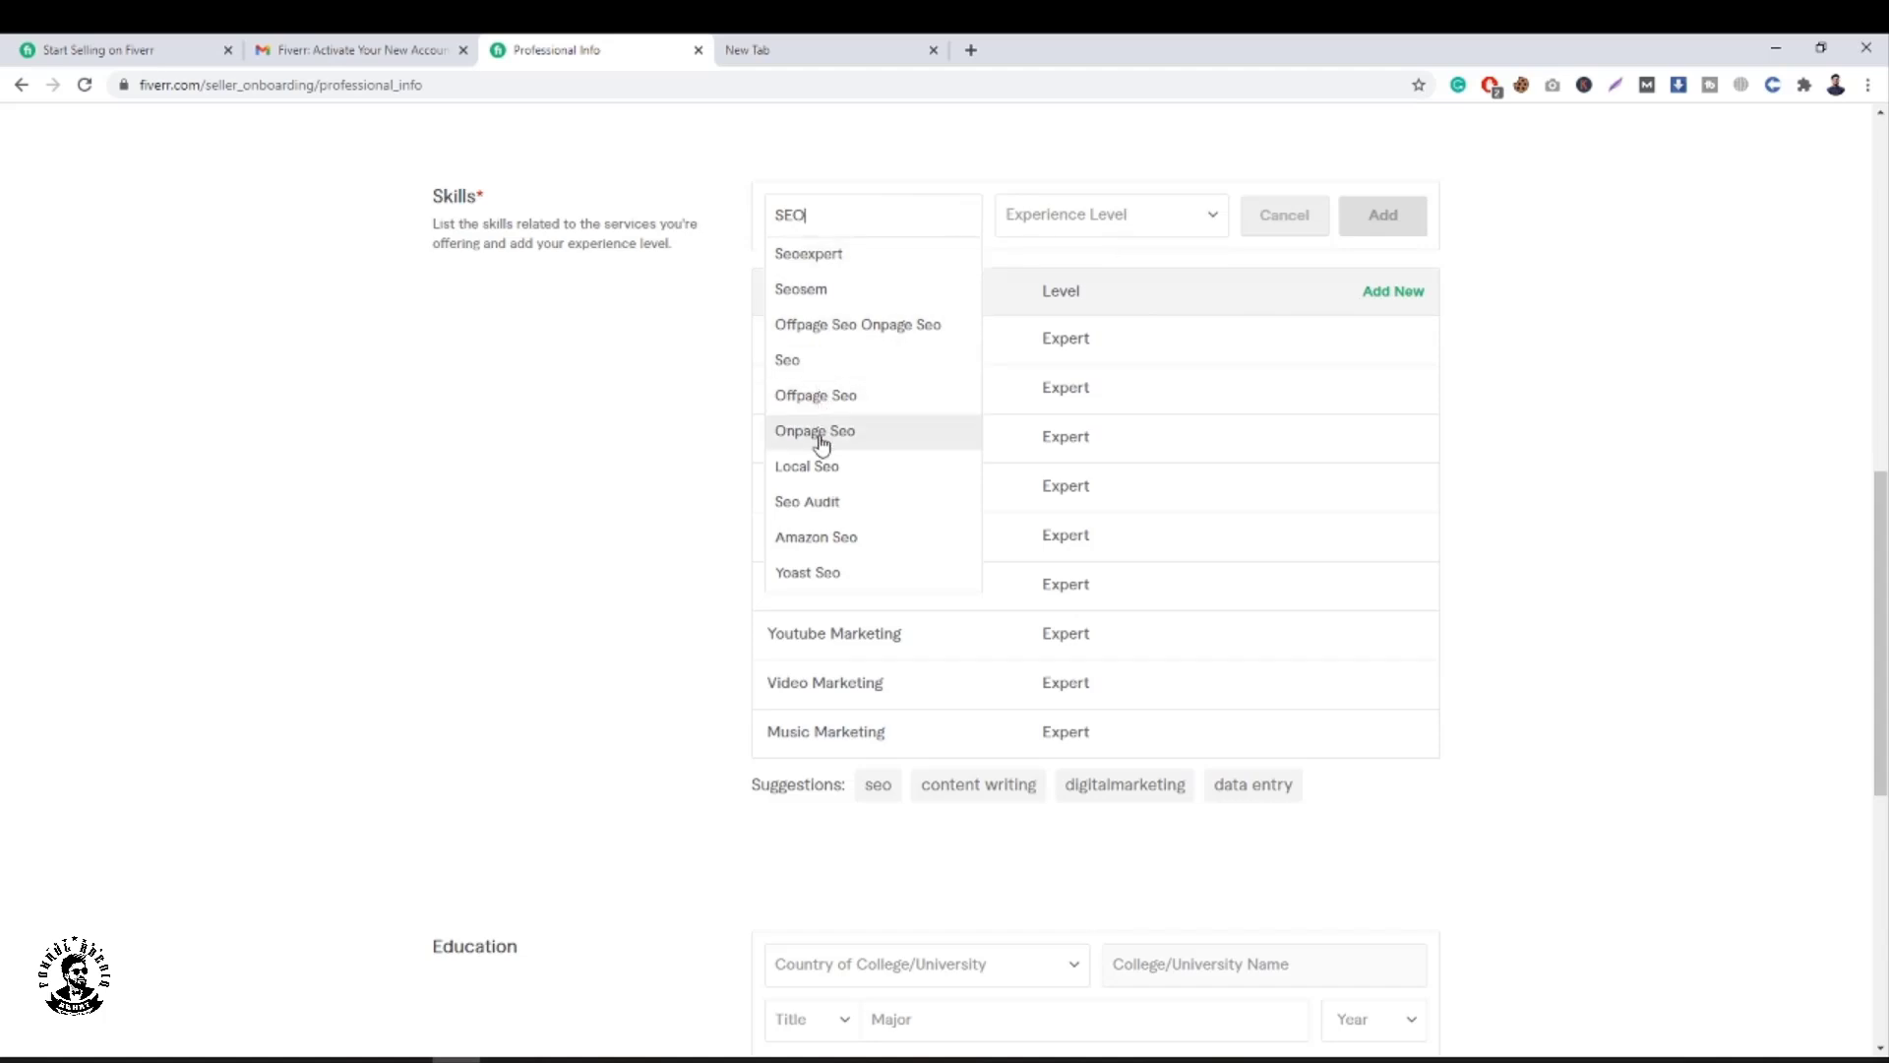
pyautogui.click(827, 360)
pyautogui.click(1105, 217)
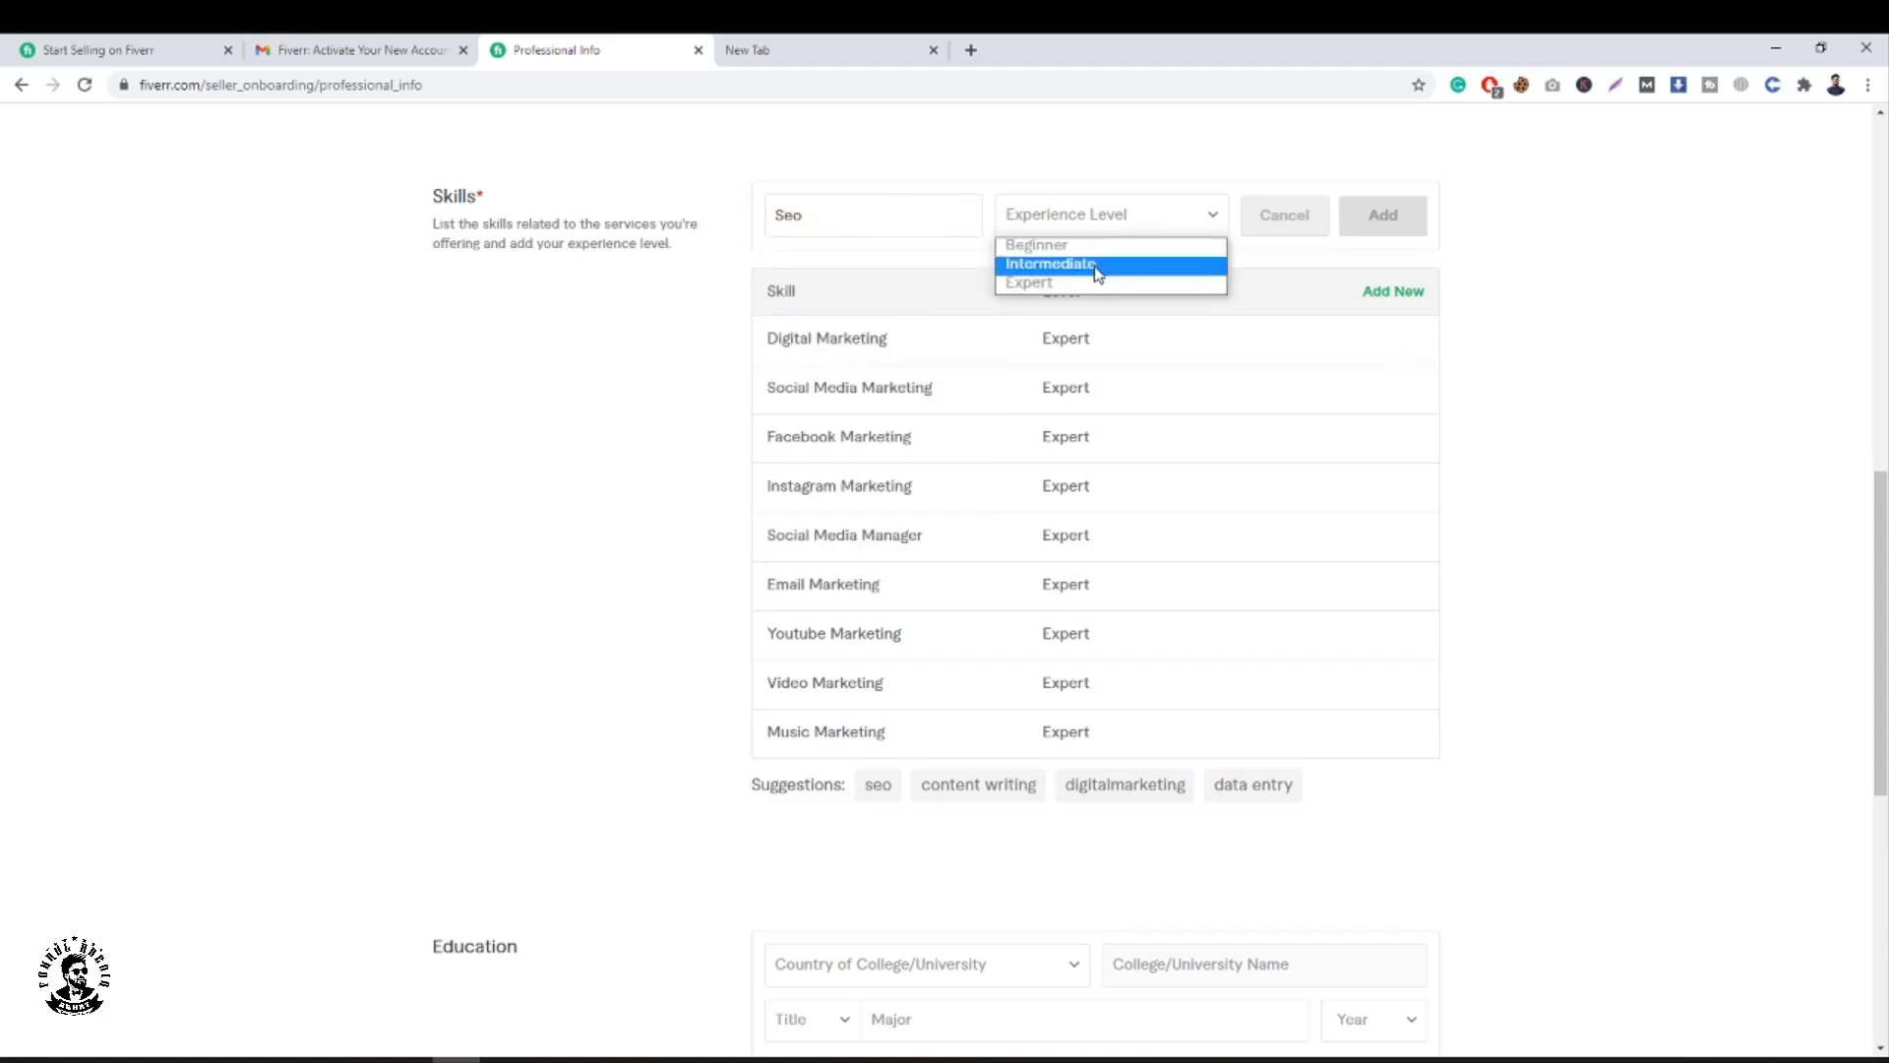
pyautogui.click(1086, 284)
pyautogui.click(1382, 216)
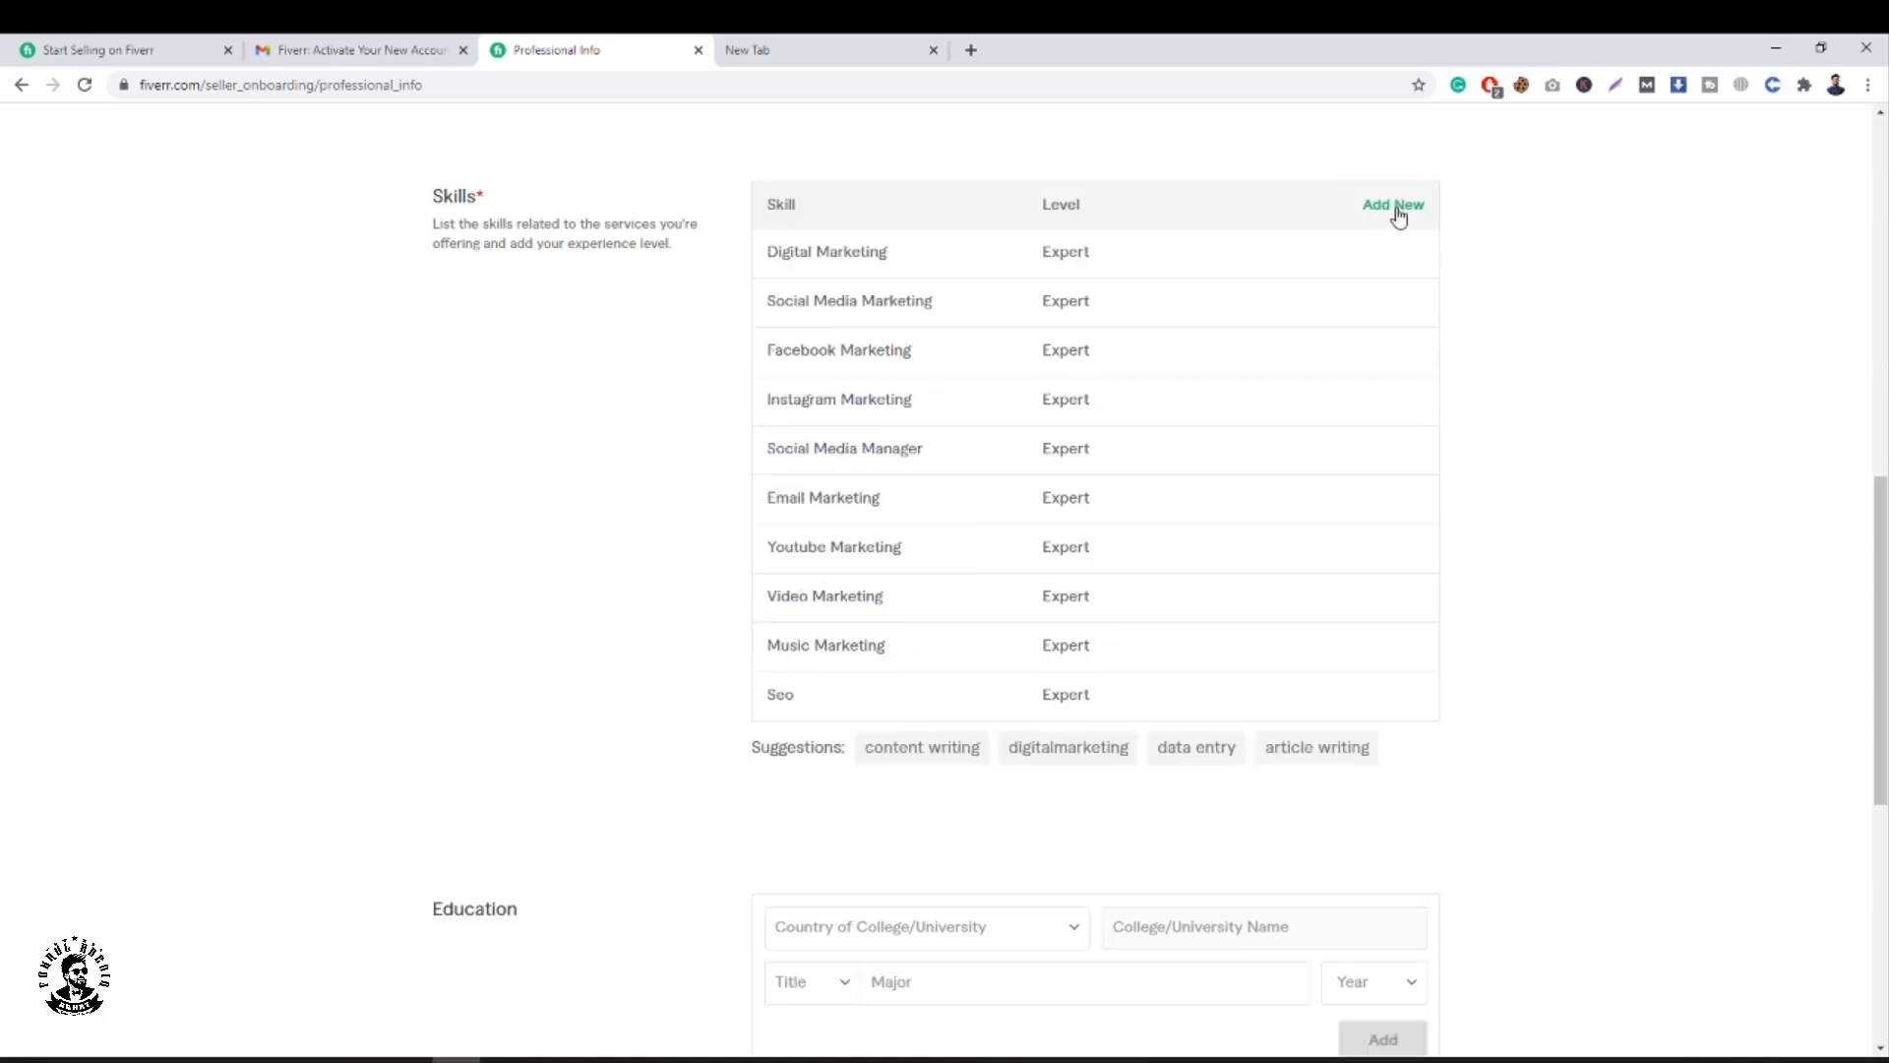
# Add a new skill, Youtube Seo, to the Skills section with the Expert experience level.
pyautogui.click(1398, 209)
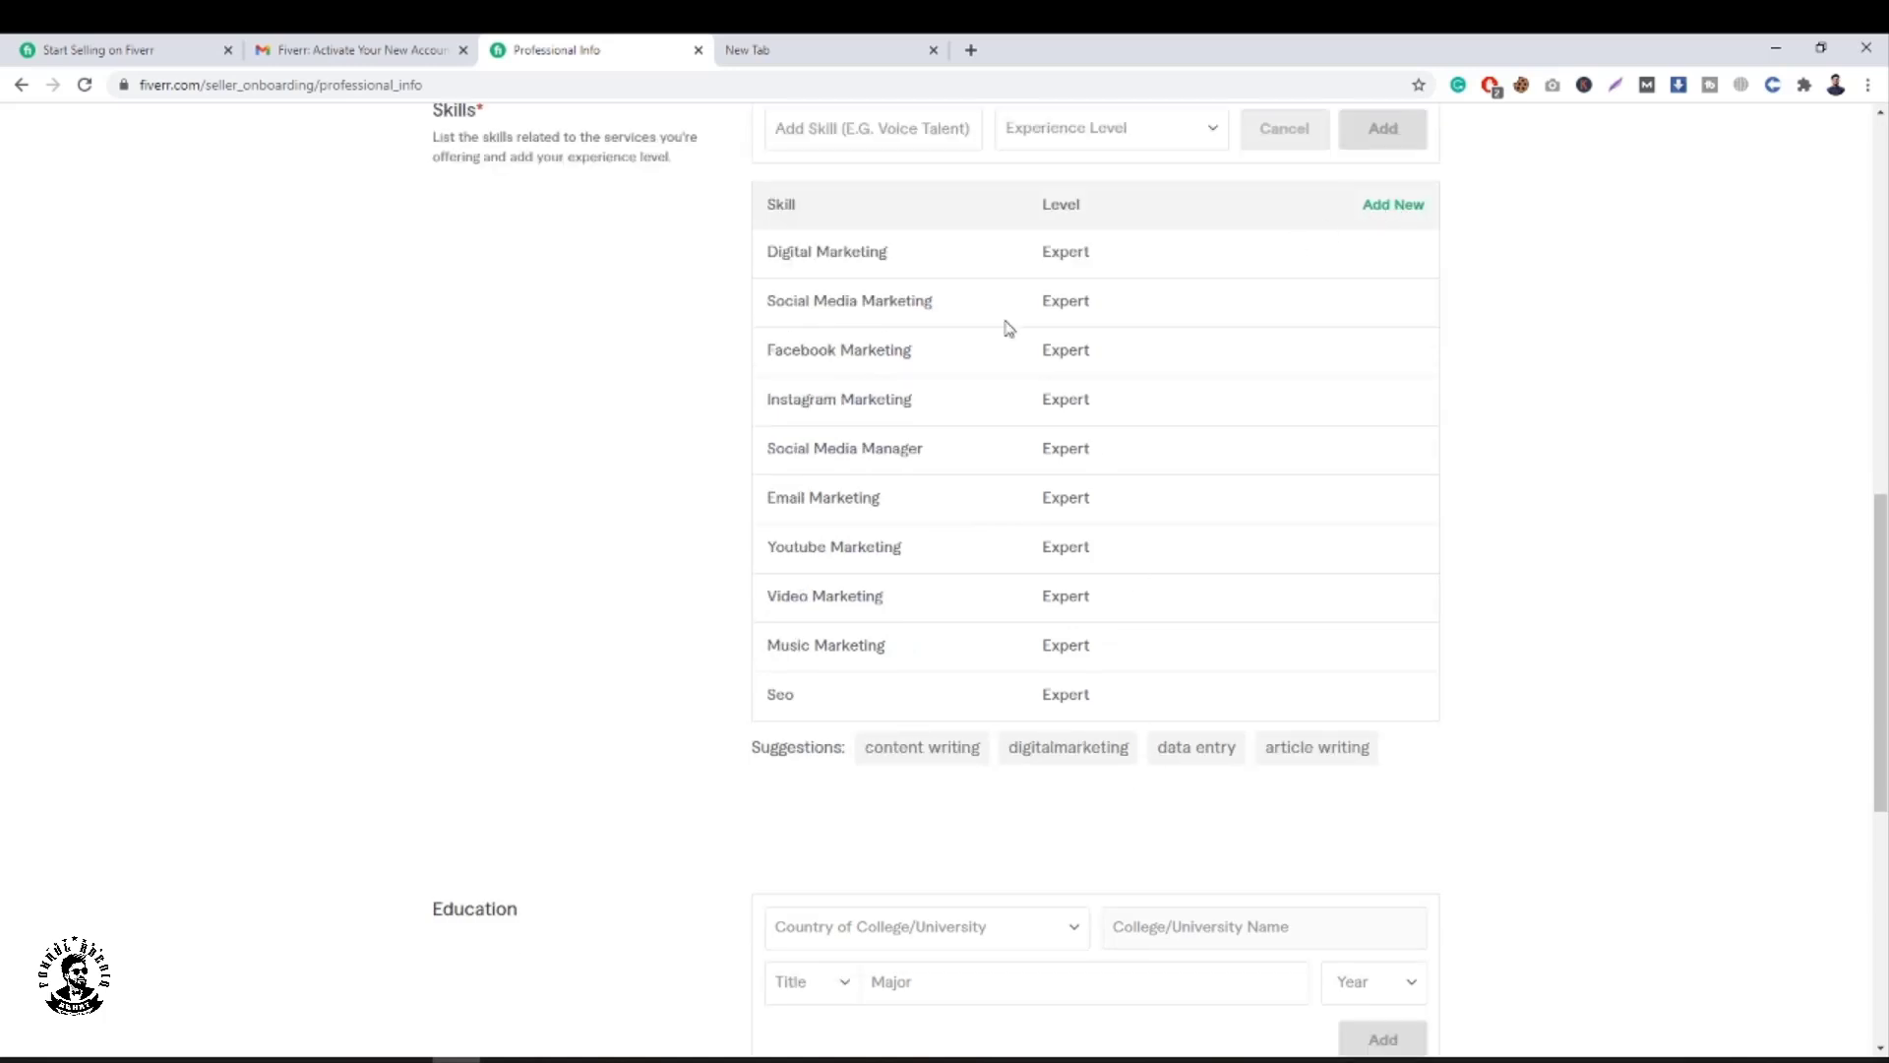
pyautogui.scroll(1, 935, 212)
pyautogui.write('Y')
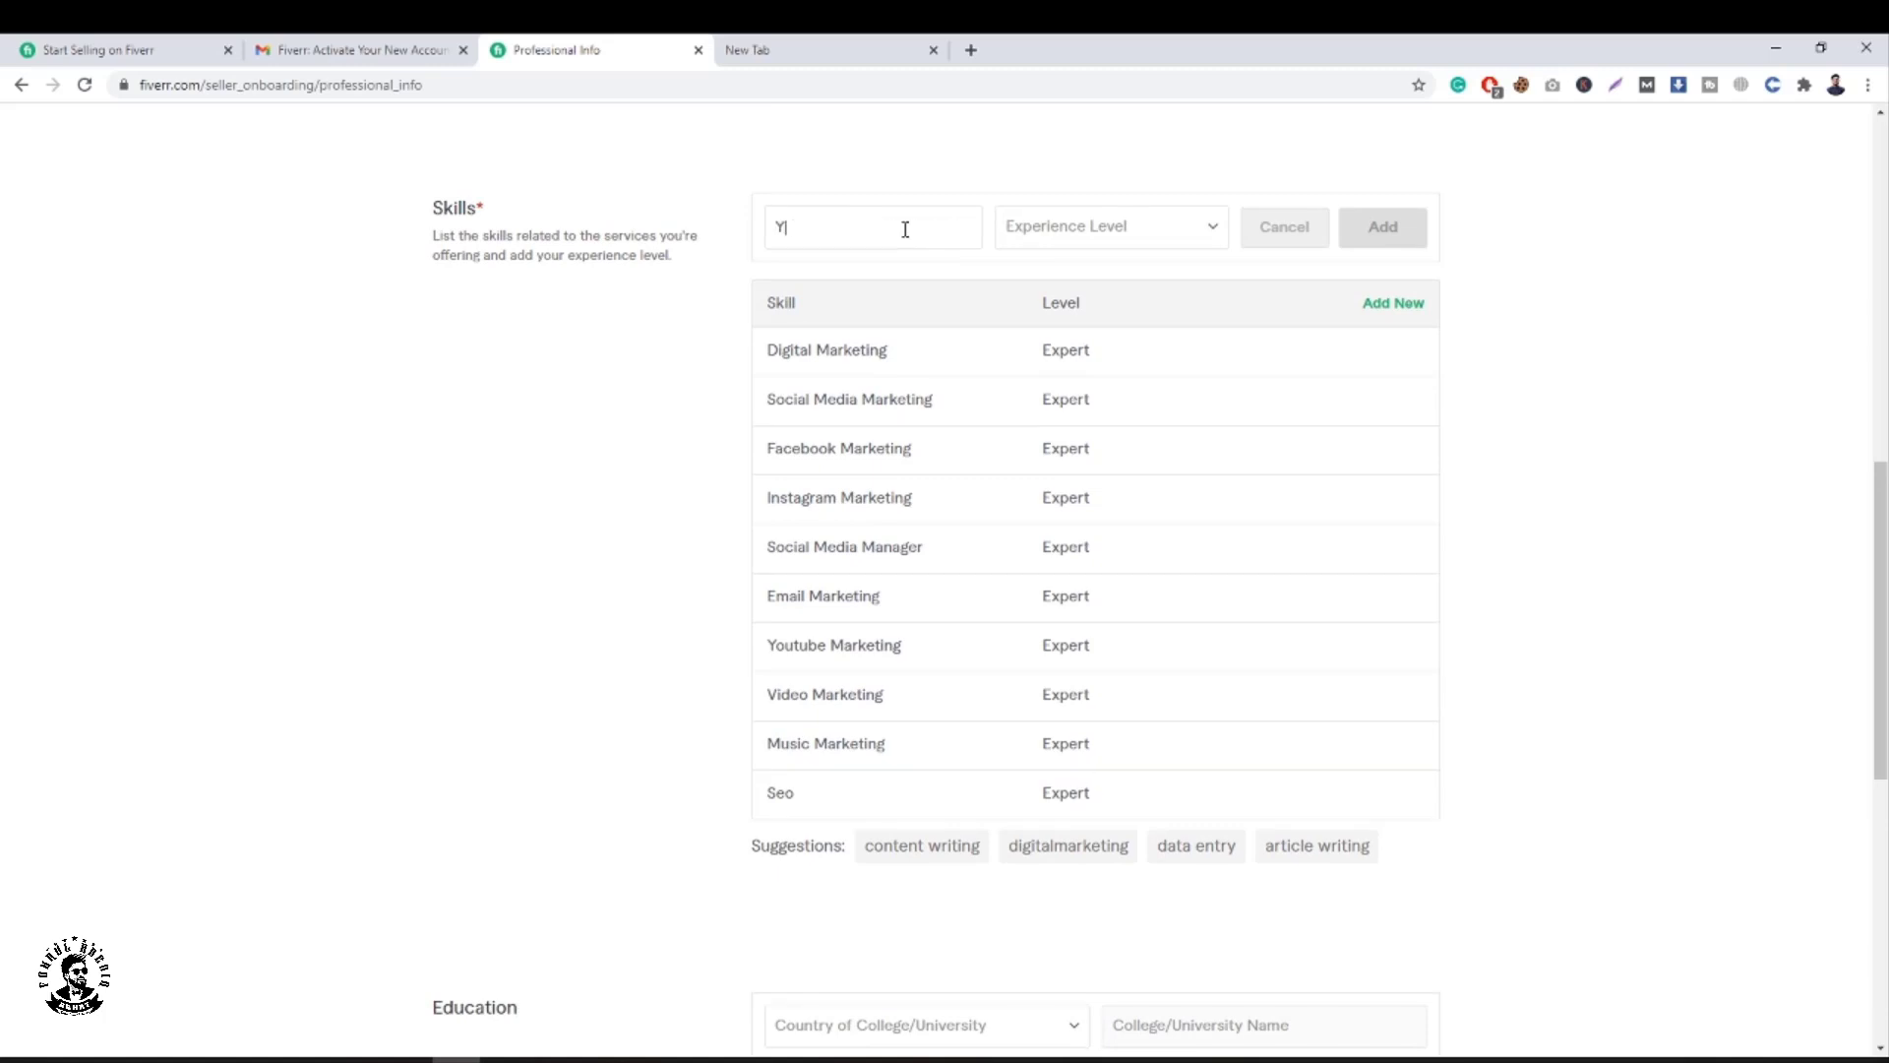
pyautogui.write('outube SEO')
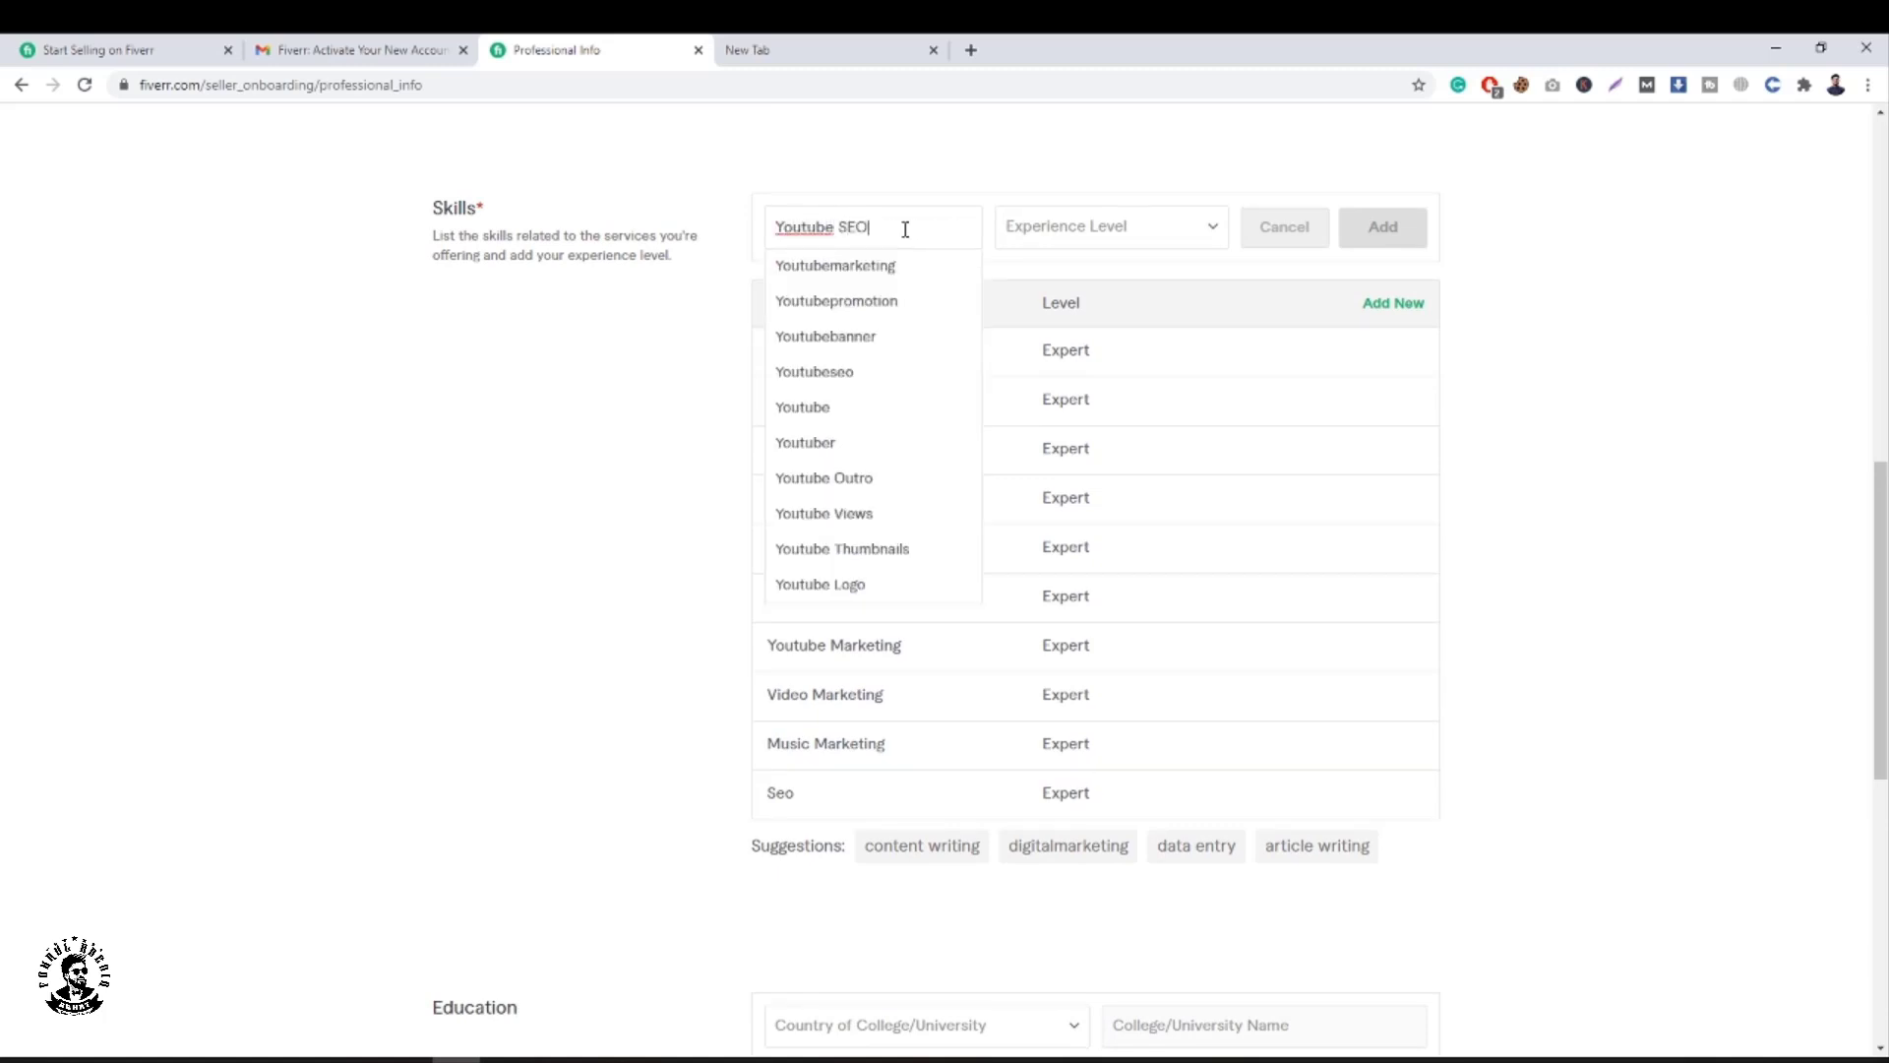
pyautogui.click(892, 266)
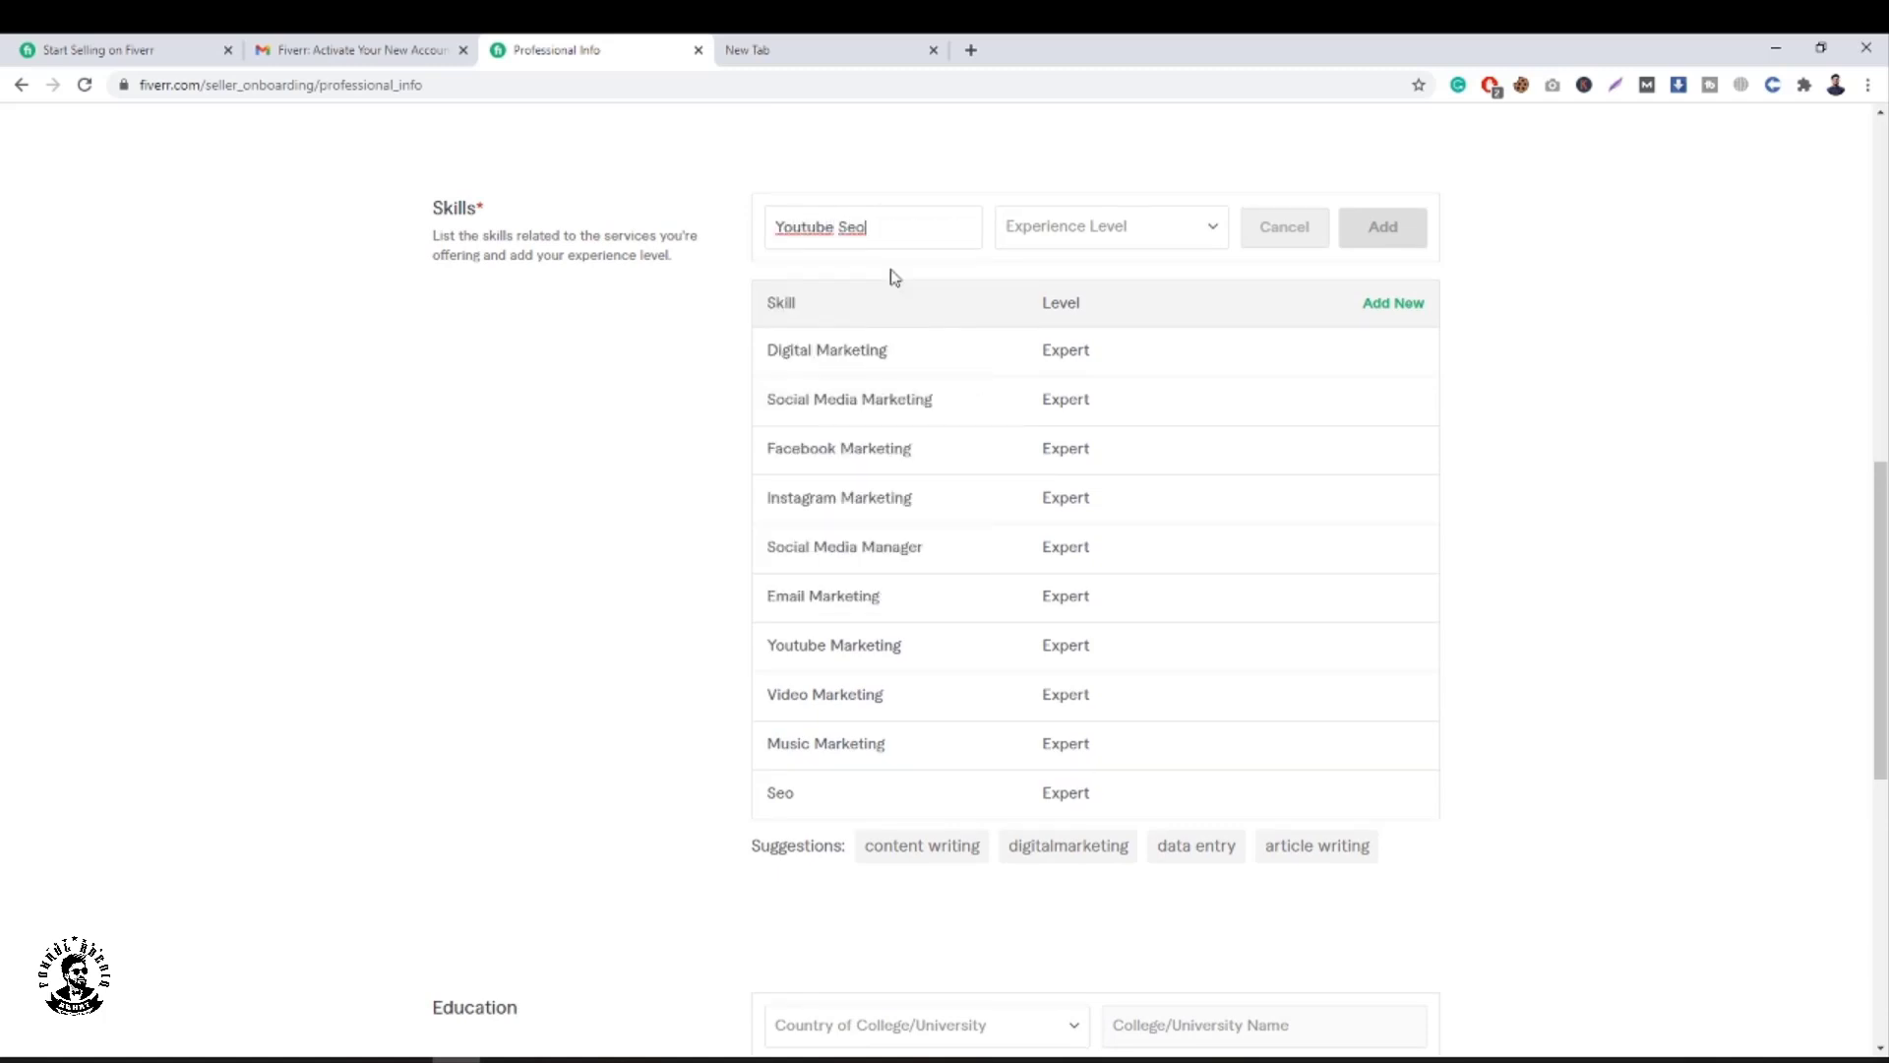
pyautogui.click(1043, 241)
pyautogui.click(1027, 295)
pyautogui.click(1399, 234)
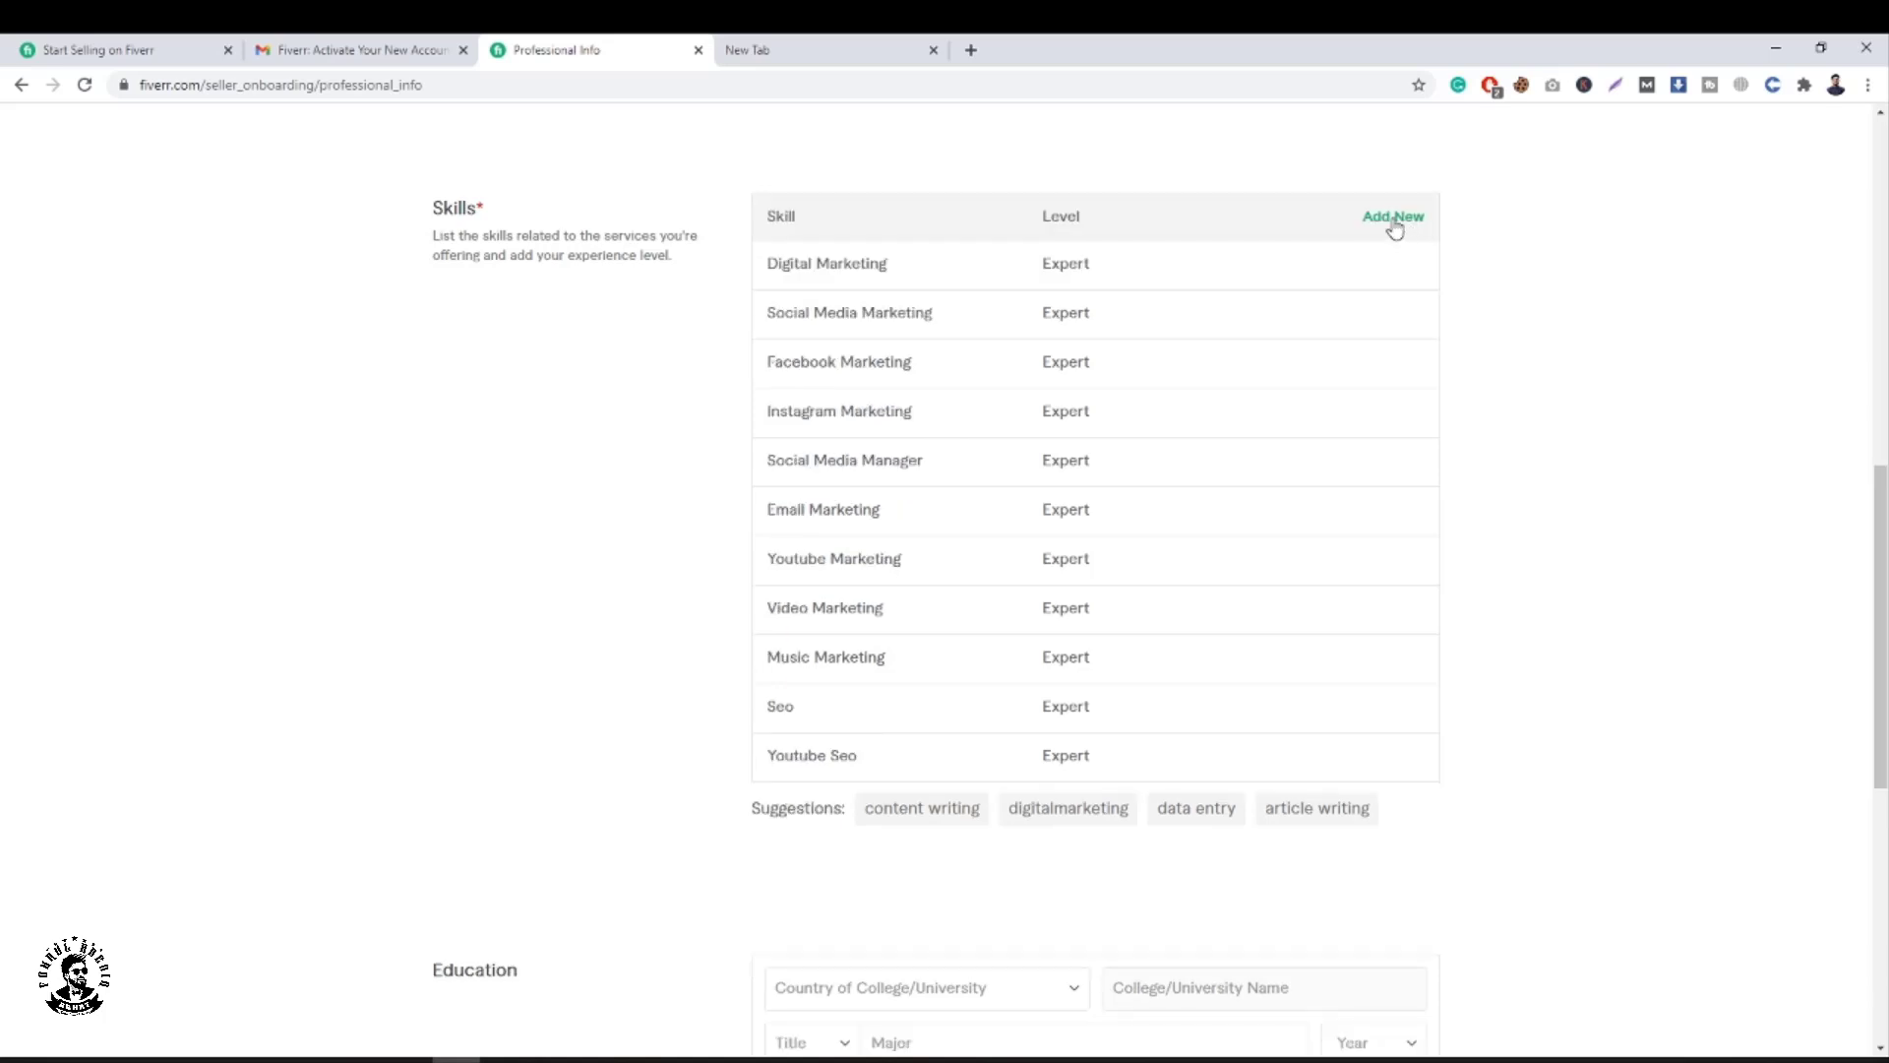
# Add a new skill, Spotify Promotion, to the Skills section with the Expert experience level.
pyautogui.click(1395, 228)
pyautogui.scroll(2, 1401, 397)
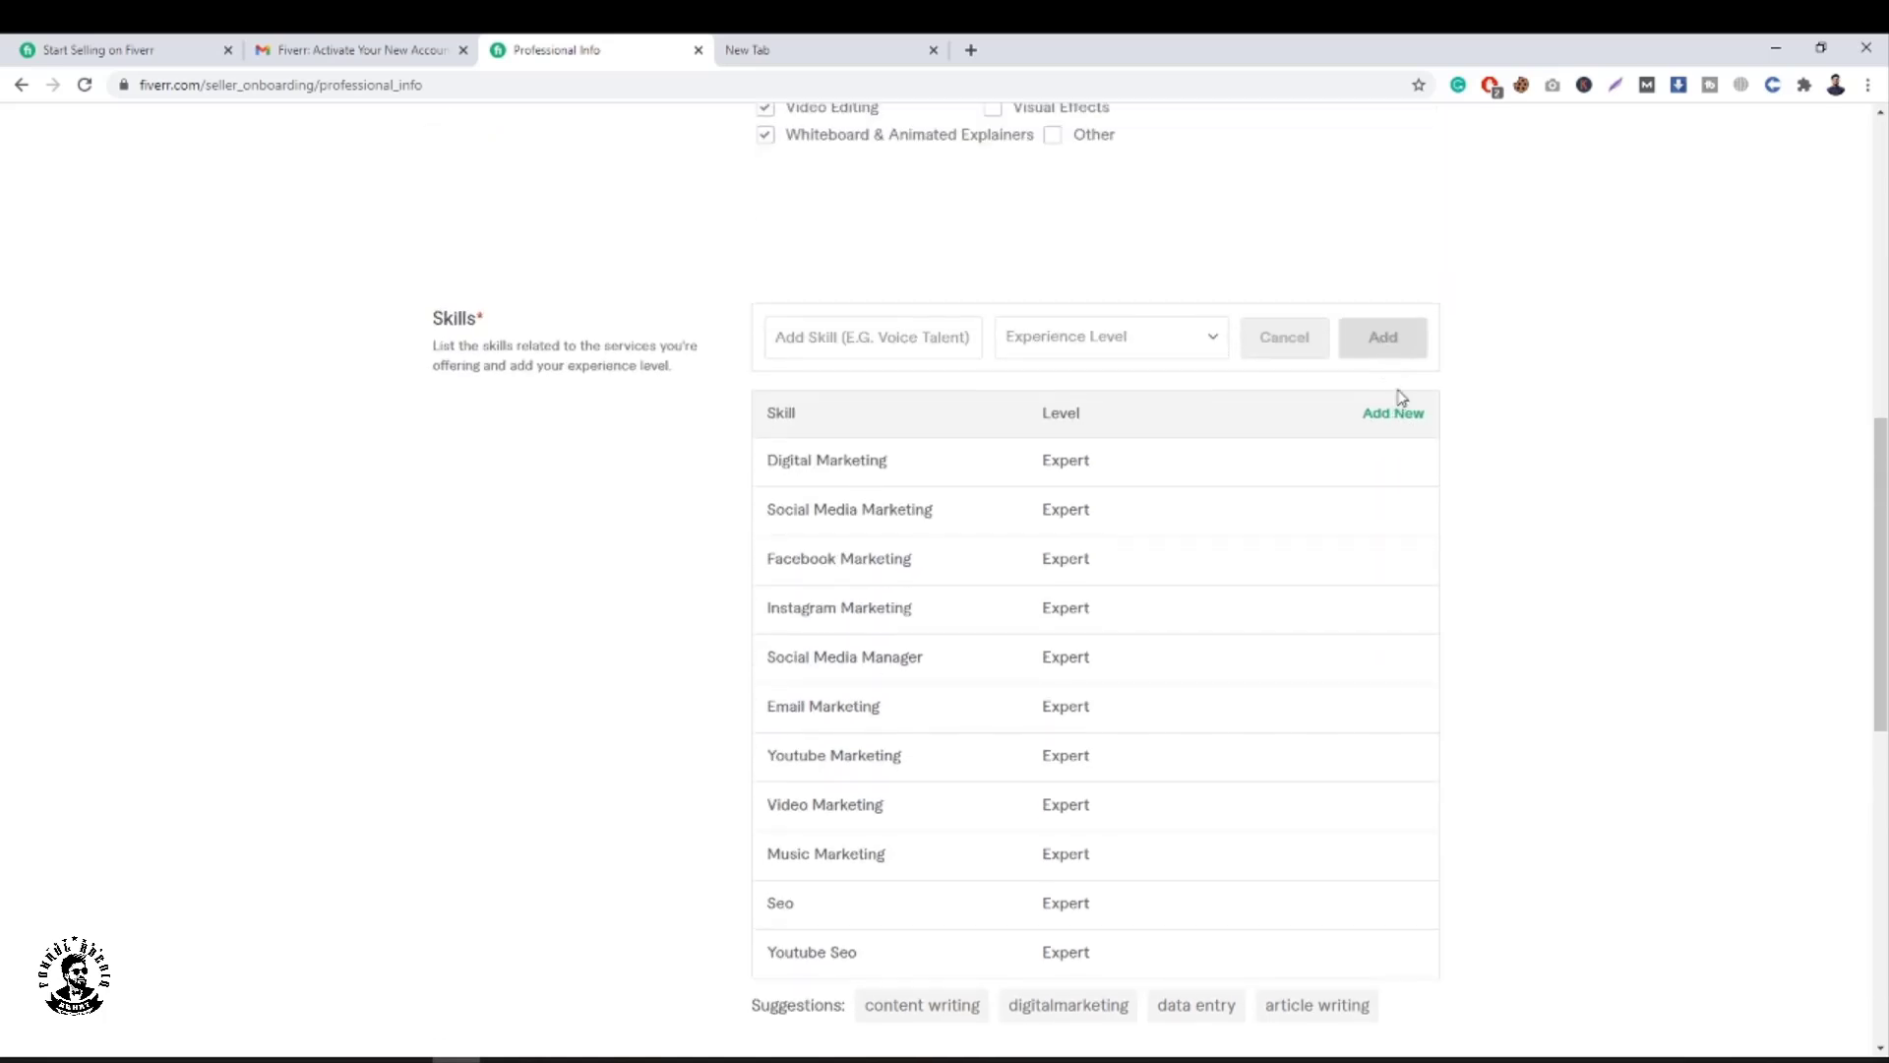
pyautogui.write('Spoti')
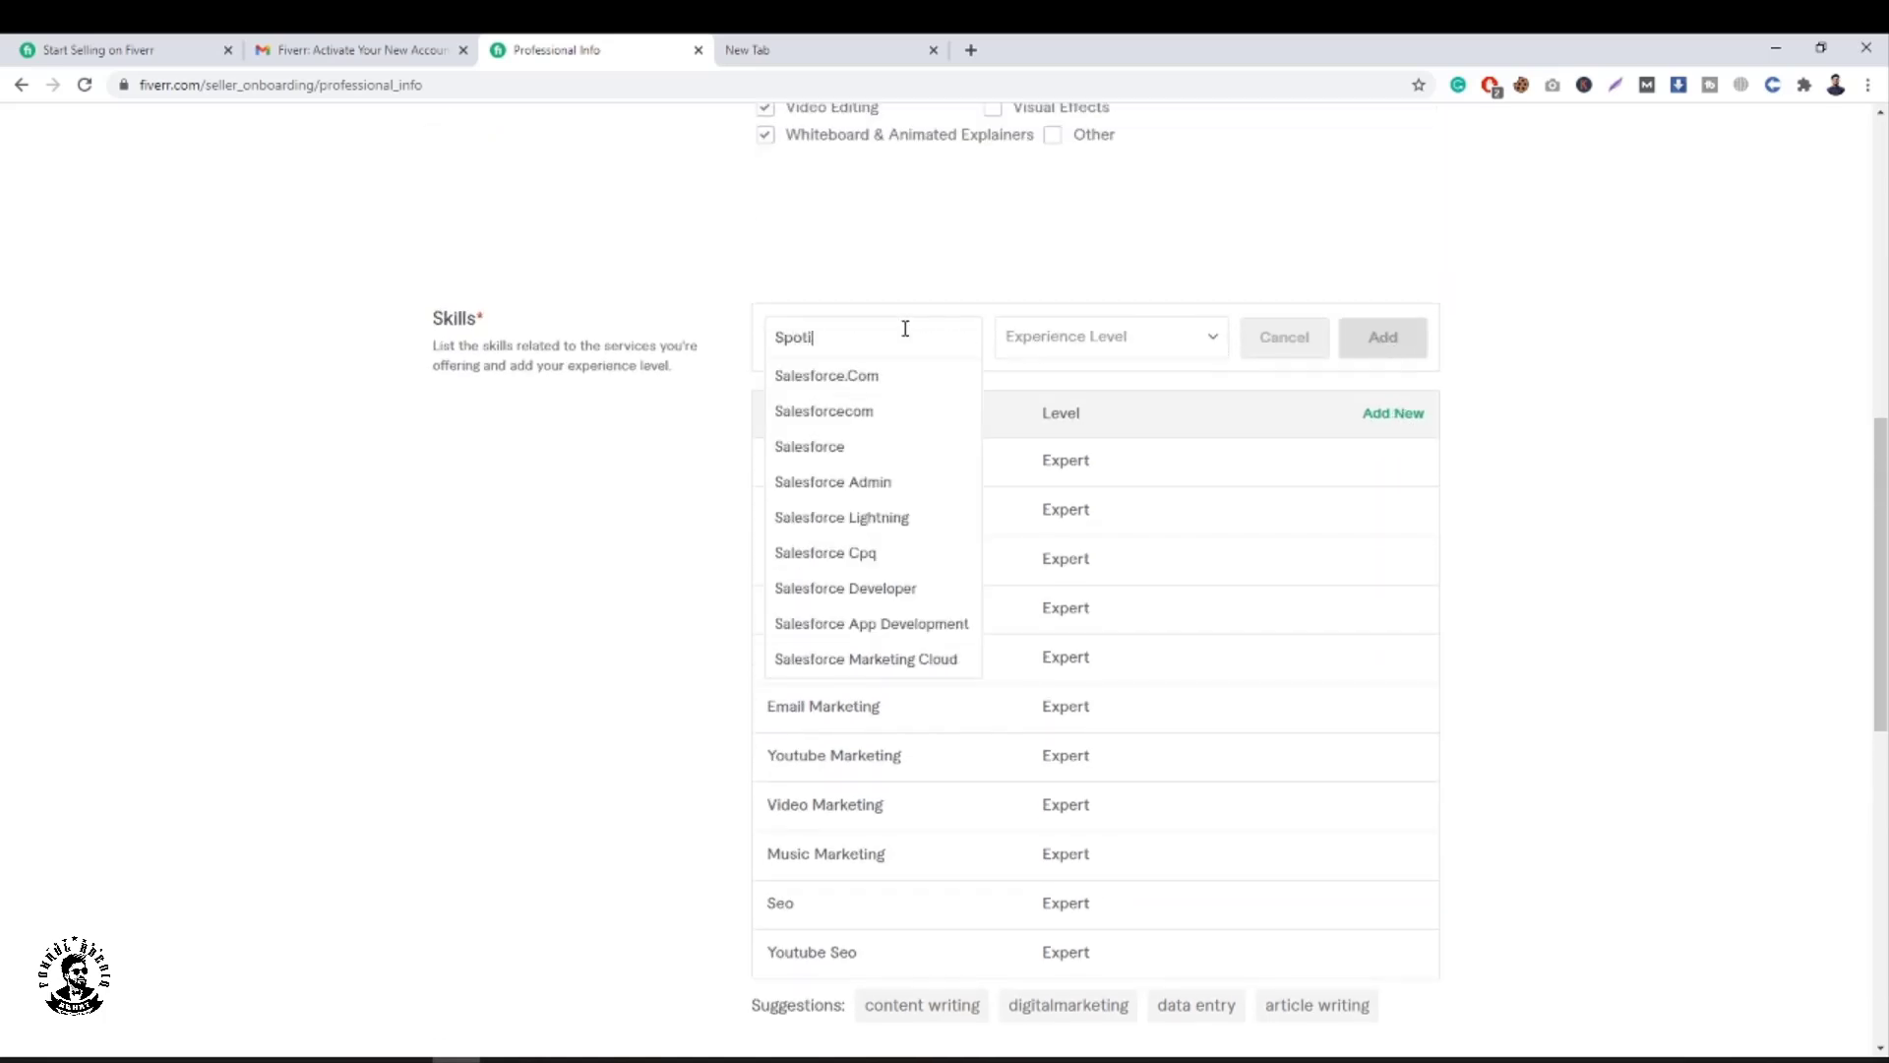
pyautogui.write('fy')
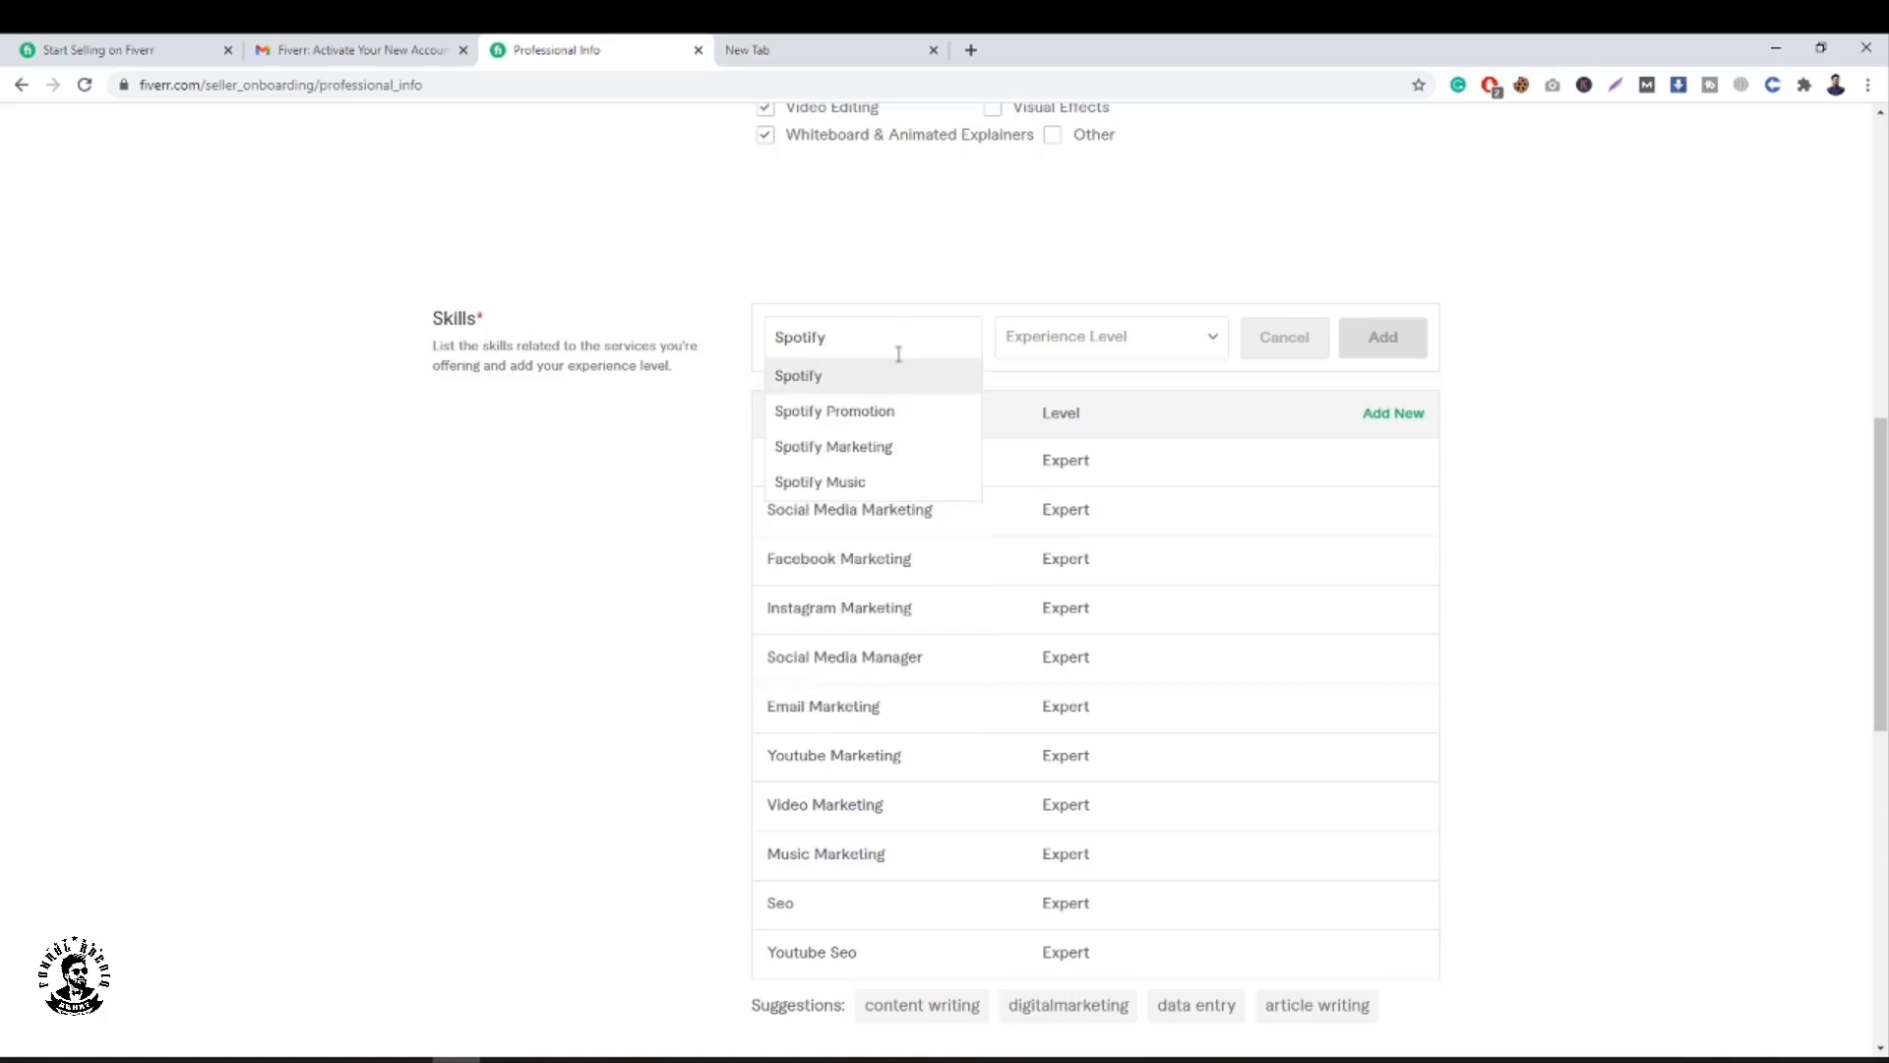
pyautogui.click(881, 414)
pyautogui.click(1053, 340)
pyautogui.click(1053, 404)
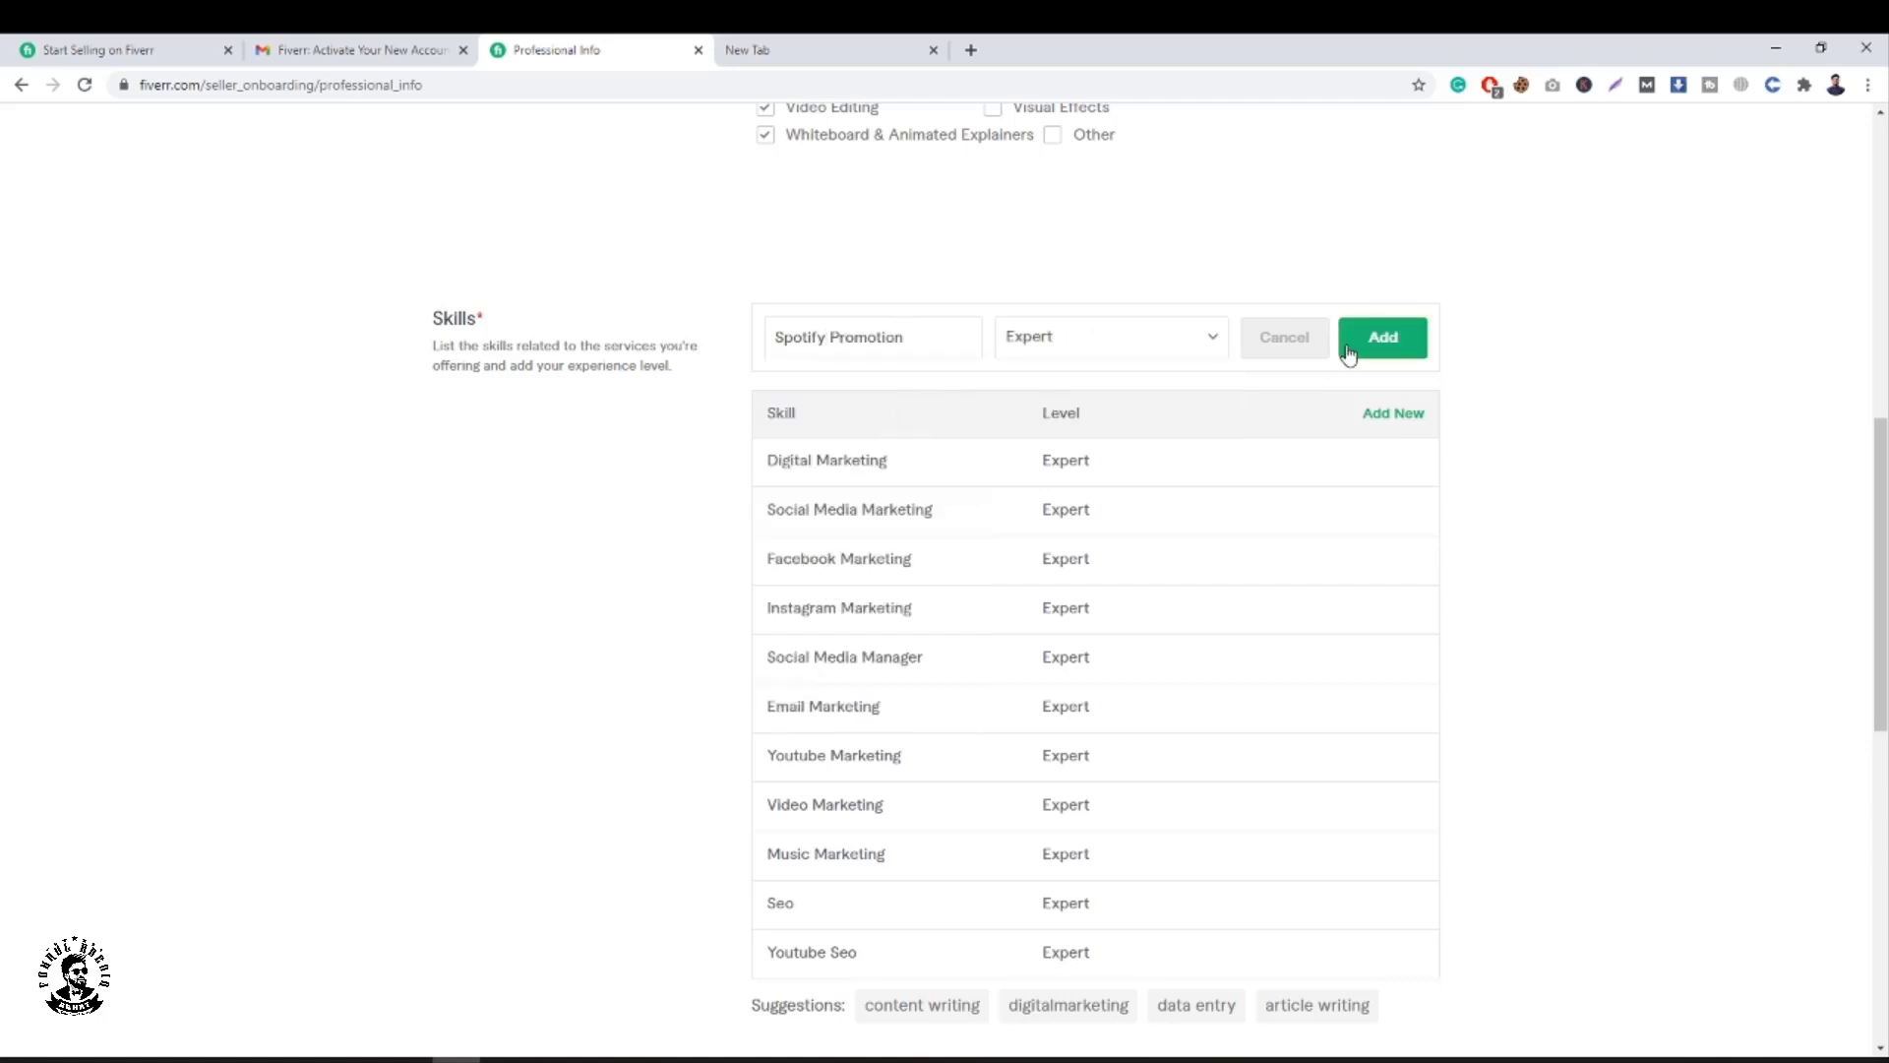
pyautogui.click(1375, 344)
# Add a new skill, Youtube Promotion, to the Skills section with the Expert experience level.
pyautogui.click(1367, 327)
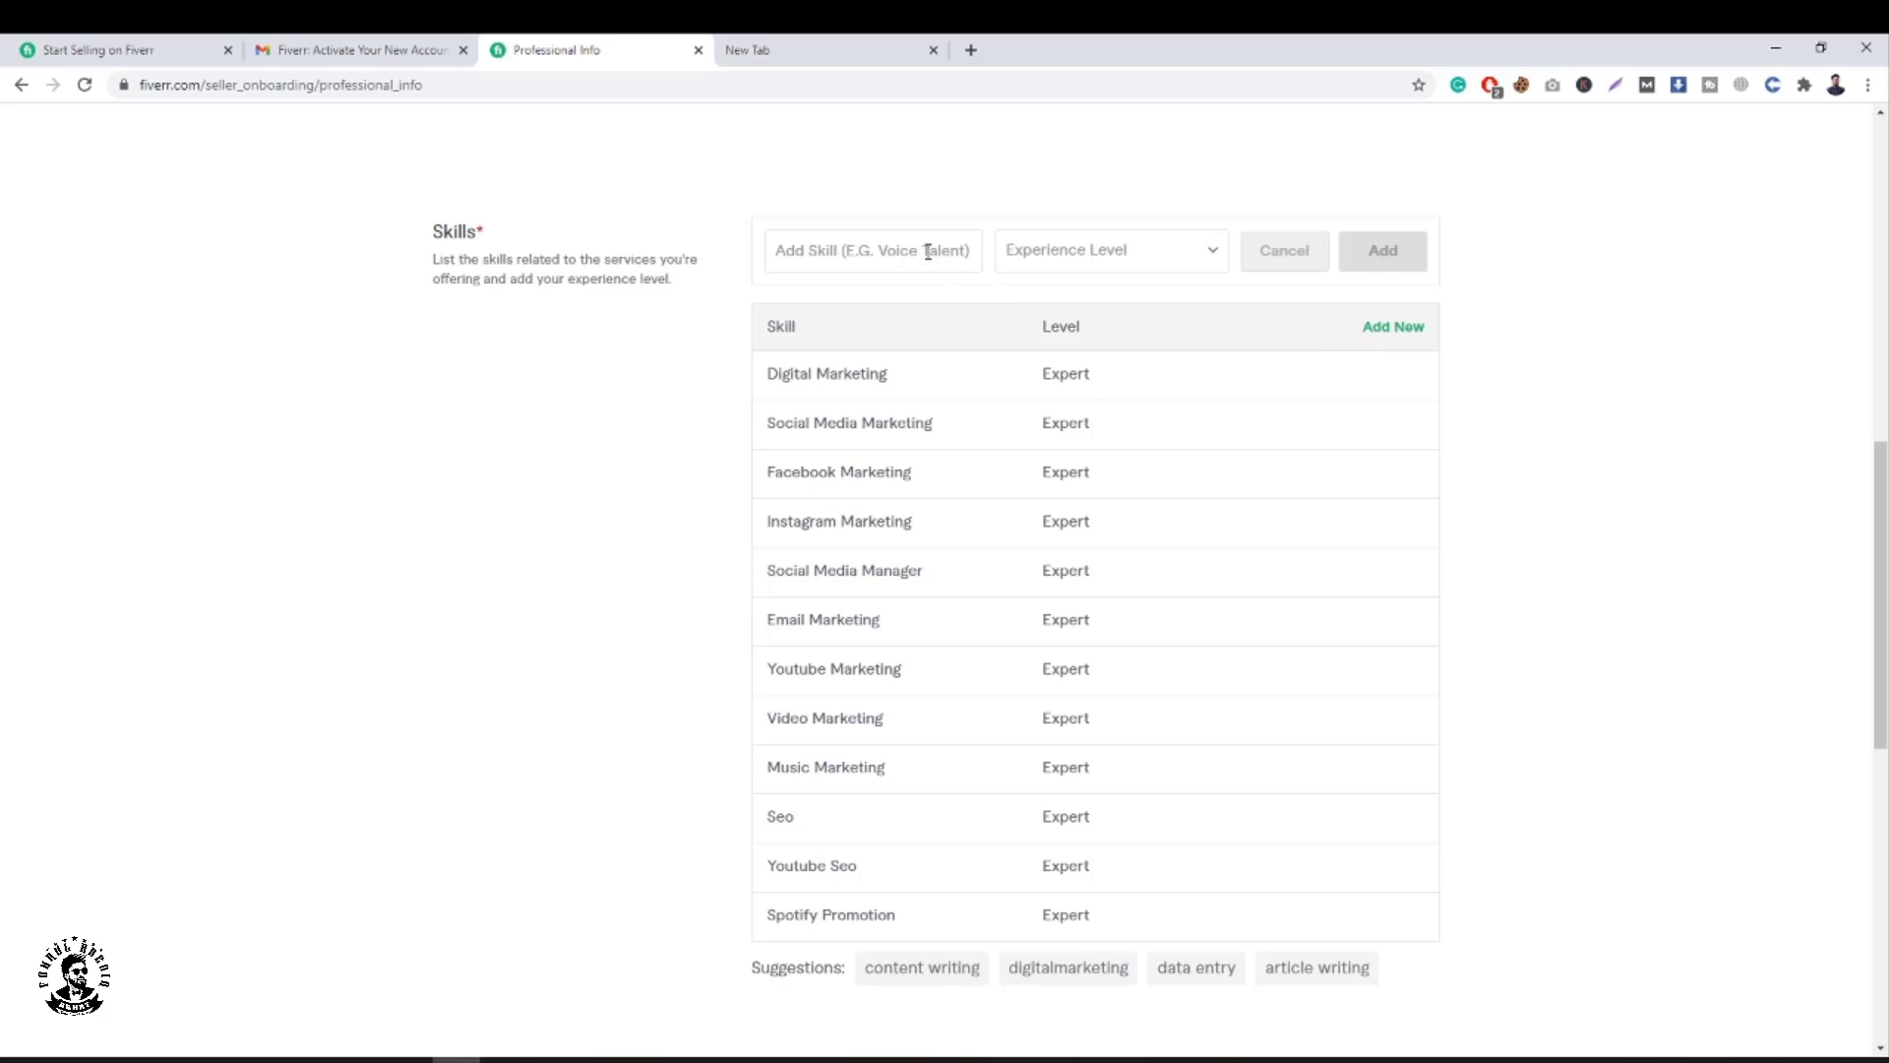
pyautogui.write('Youtube P')
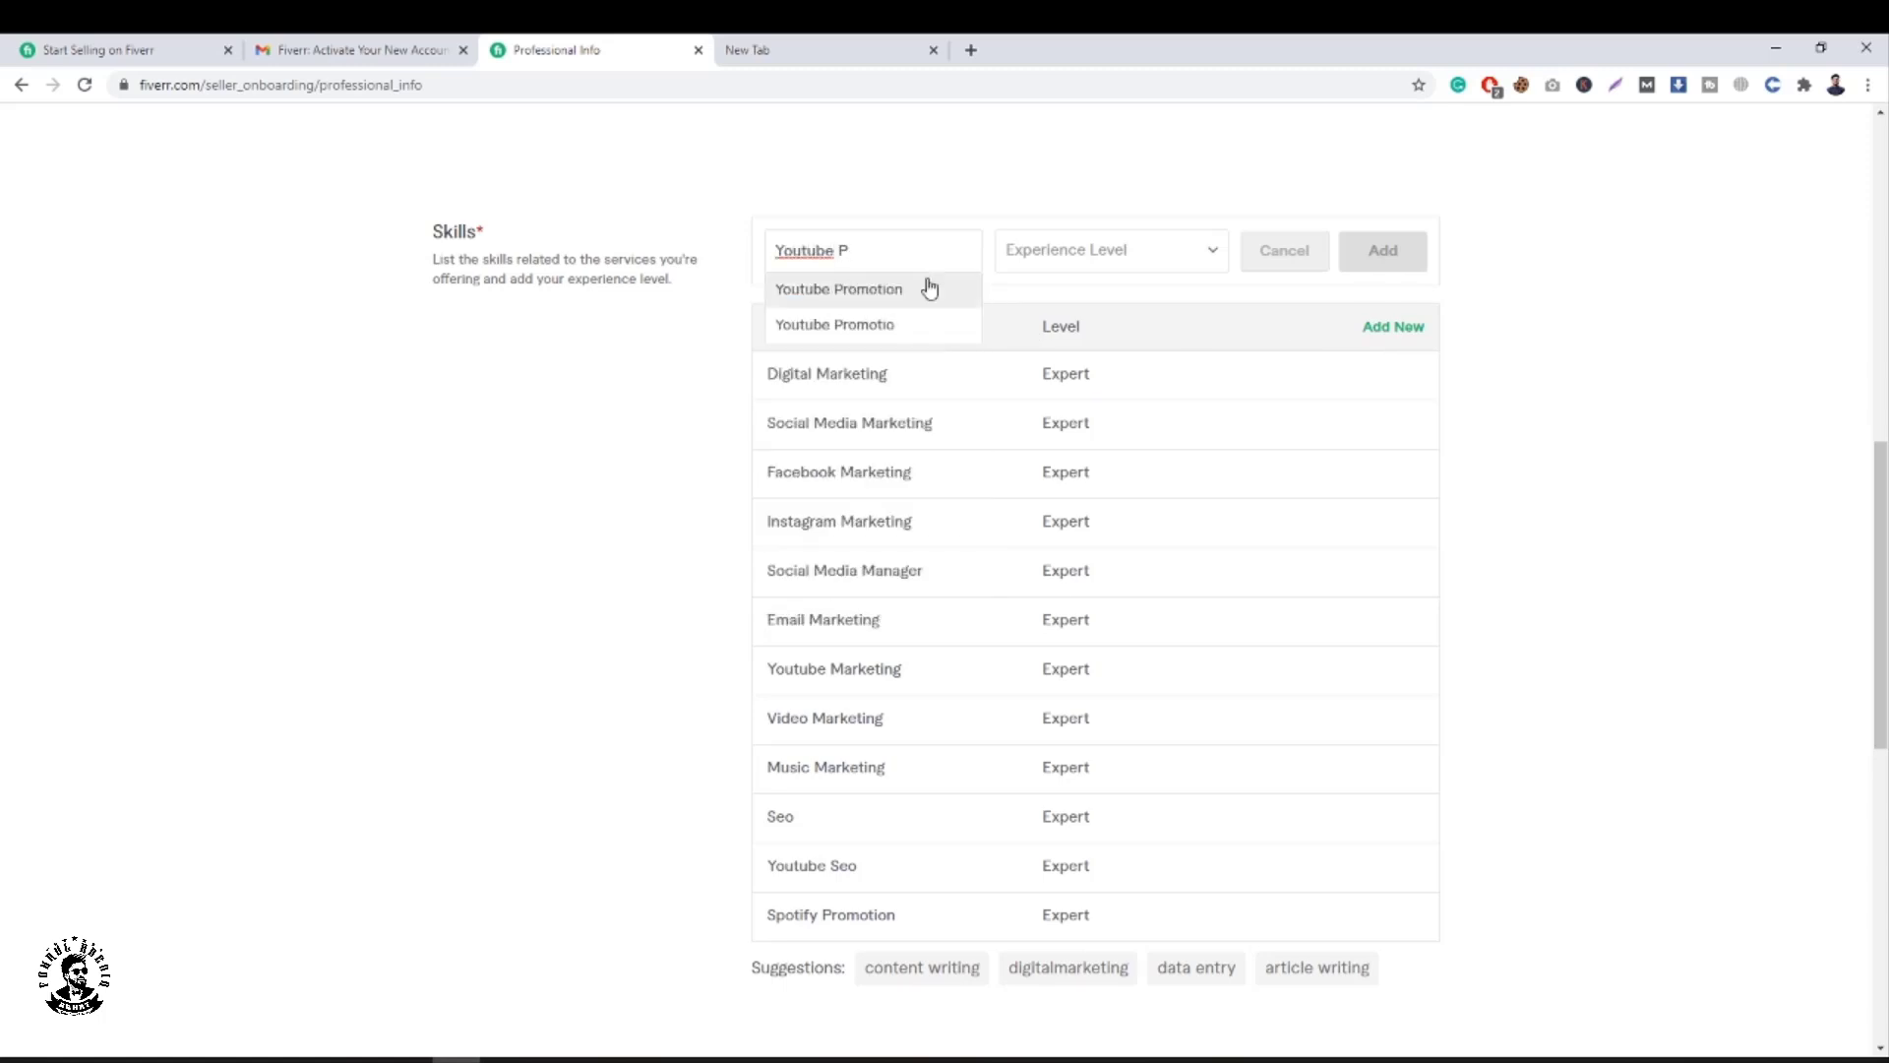
pyautogui.click(925, 288)
pyautogui.click(1100, 254)
pyautogui.click(1088, 318)
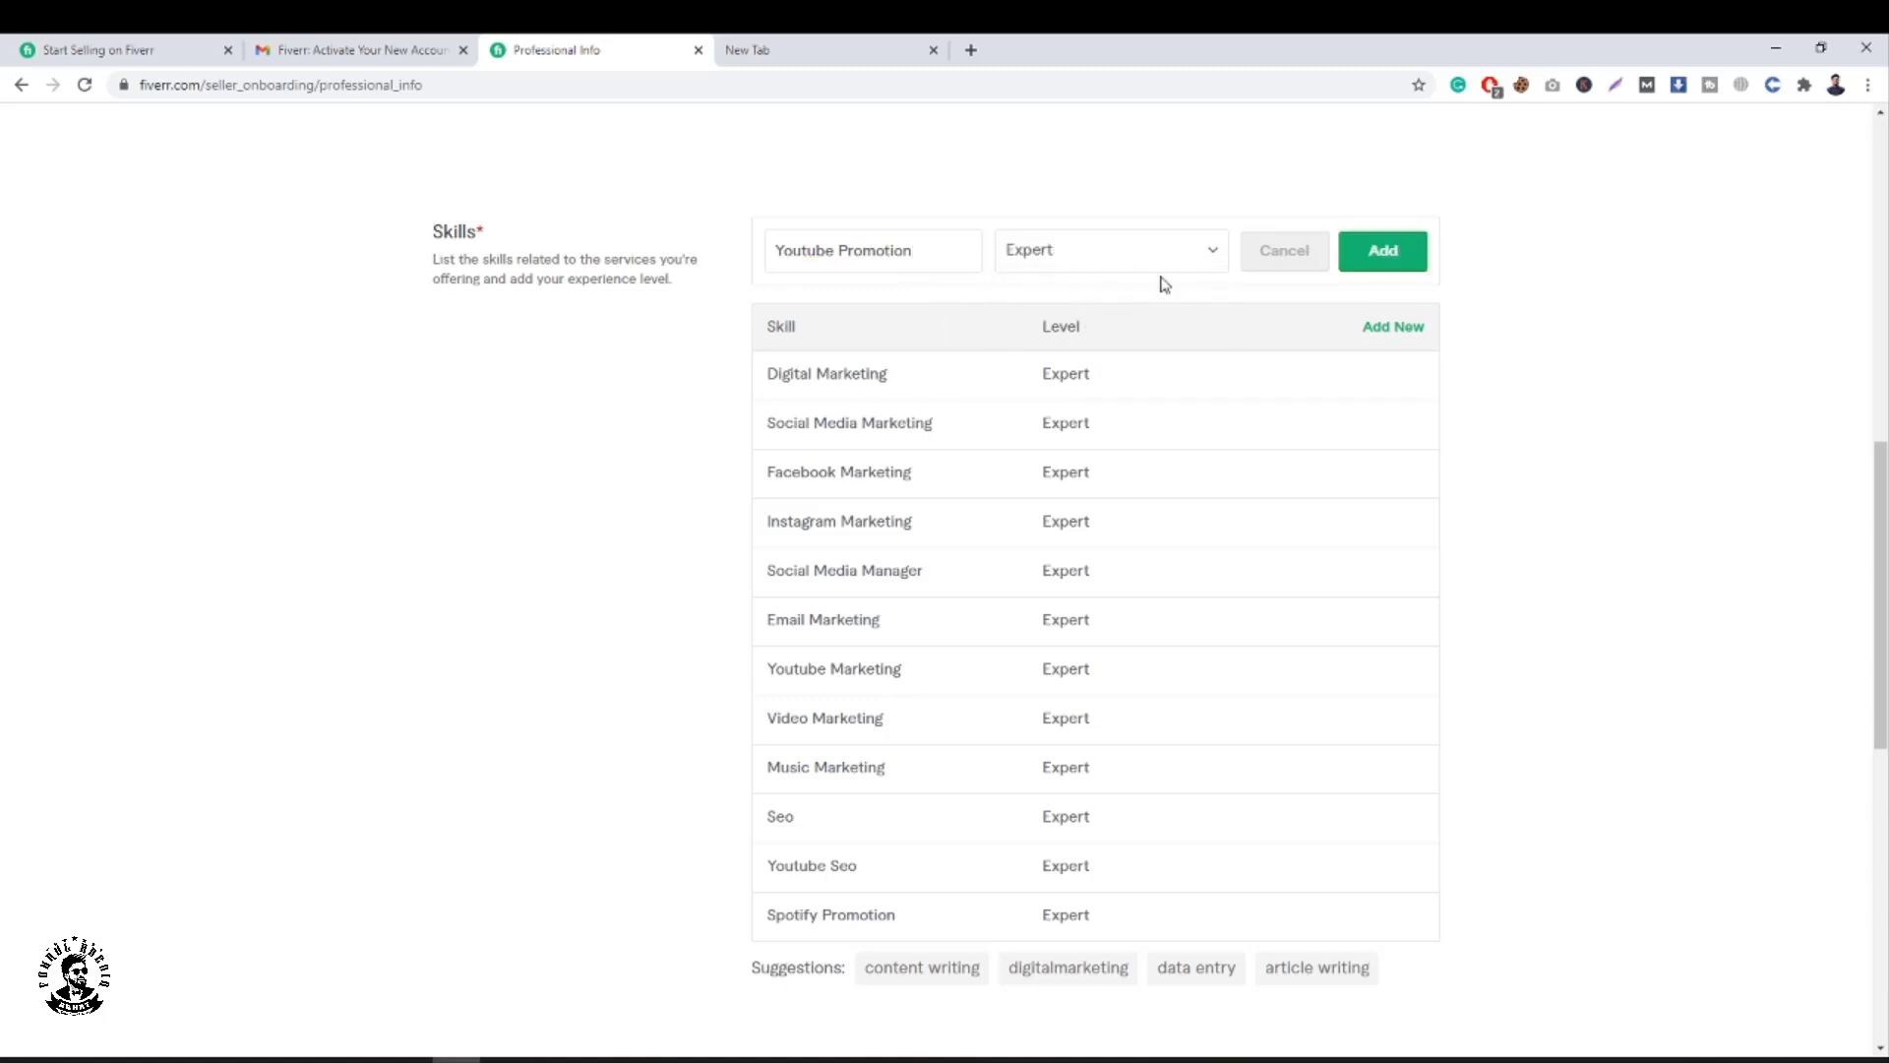
pyautogui.click(1382, 250)
pyautogui.scroll(1, 1160, 295)
pyautogui.scroll(-2, 1151, 540)
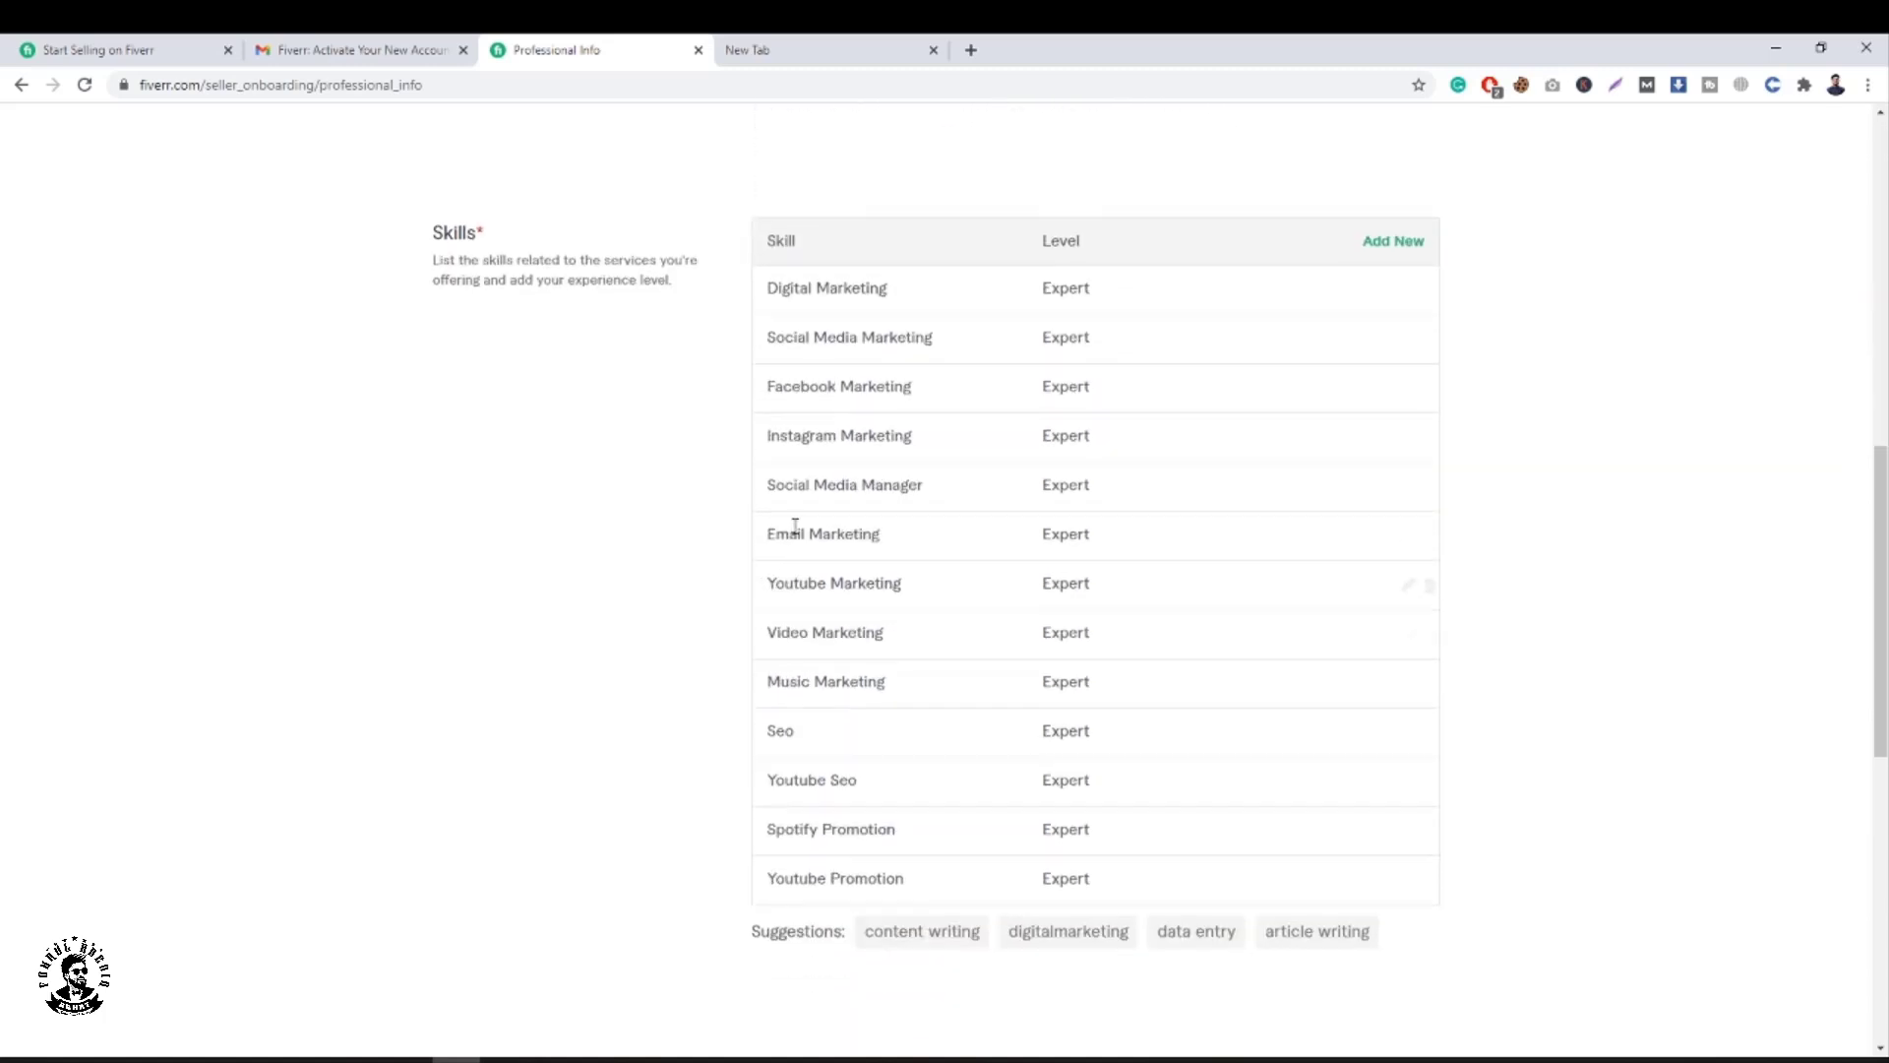
# Add a new skill, Youtube Intro, with the Expert experience level, and open another blank skill entry.
pyautogui.scroll(3, 1356, 452)
pyautogui.click(1389, 437)
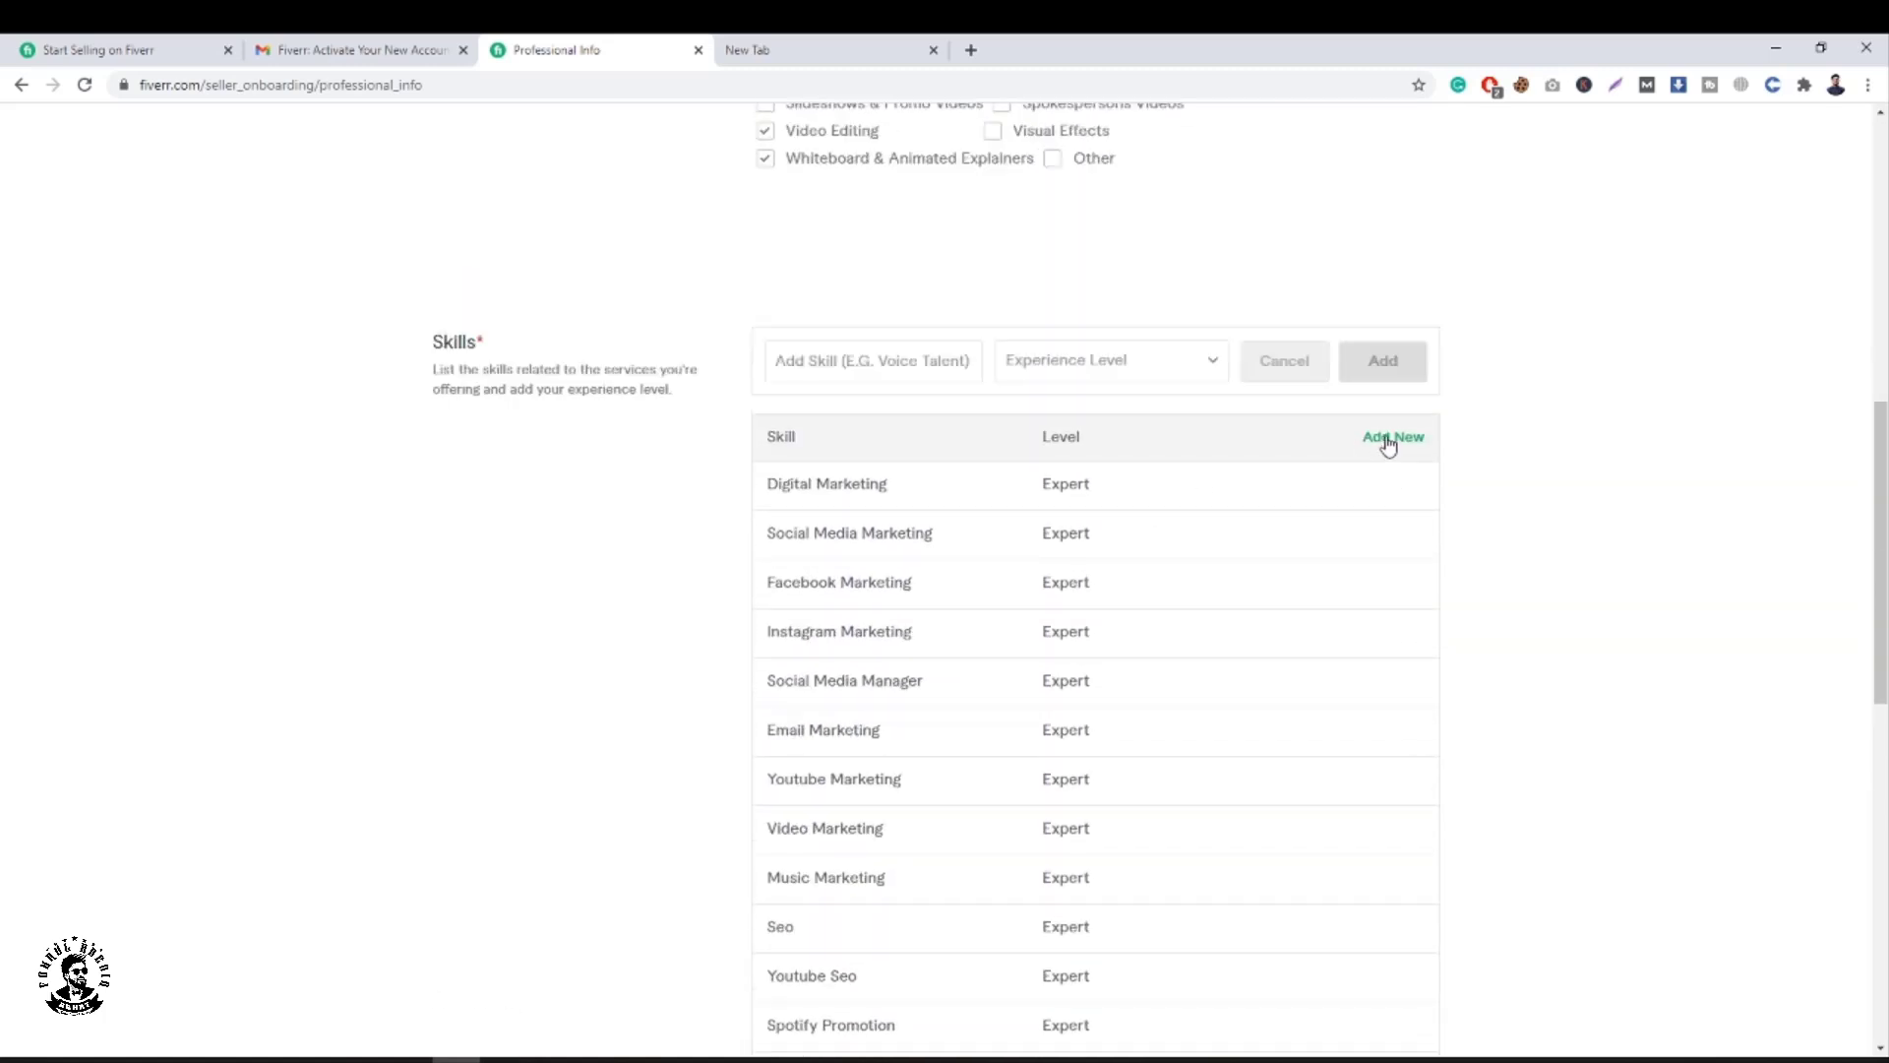
pyautogui.click(843, 359)
pyautogui.write('Intro')
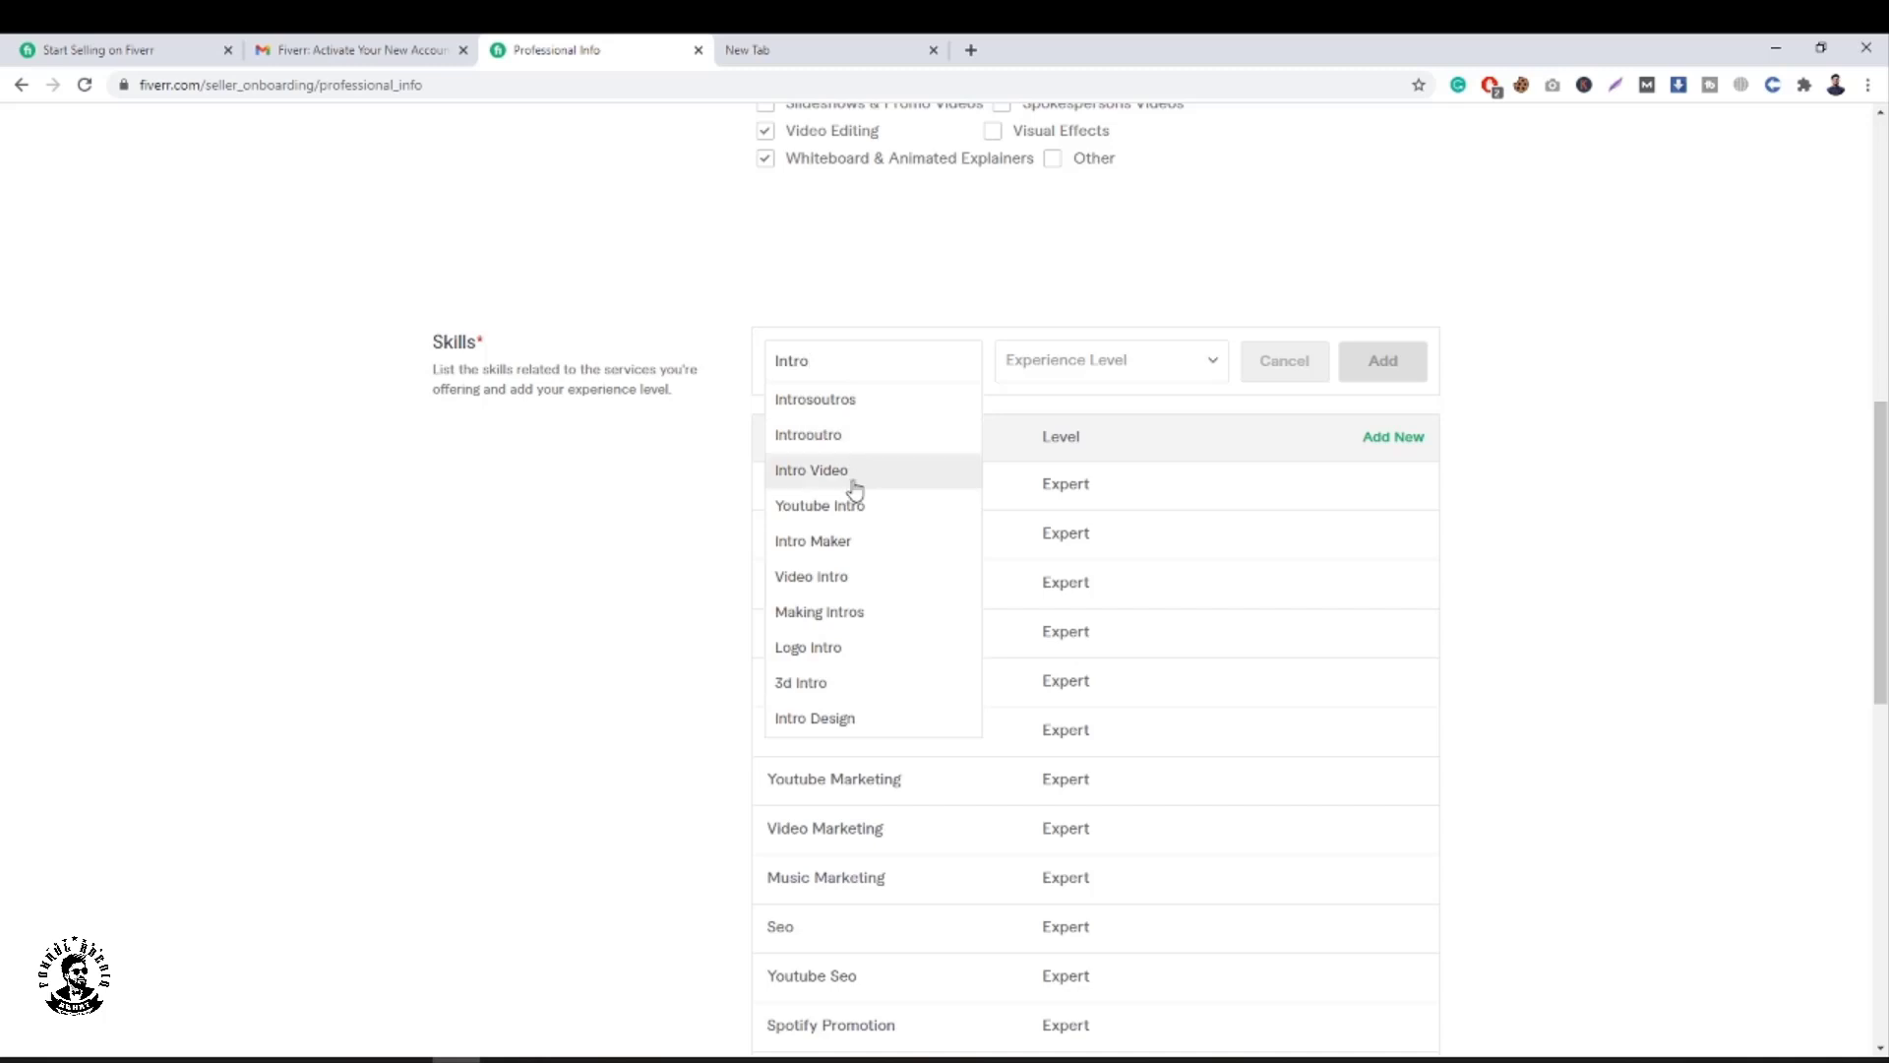
pyautogui.click(843, 505)
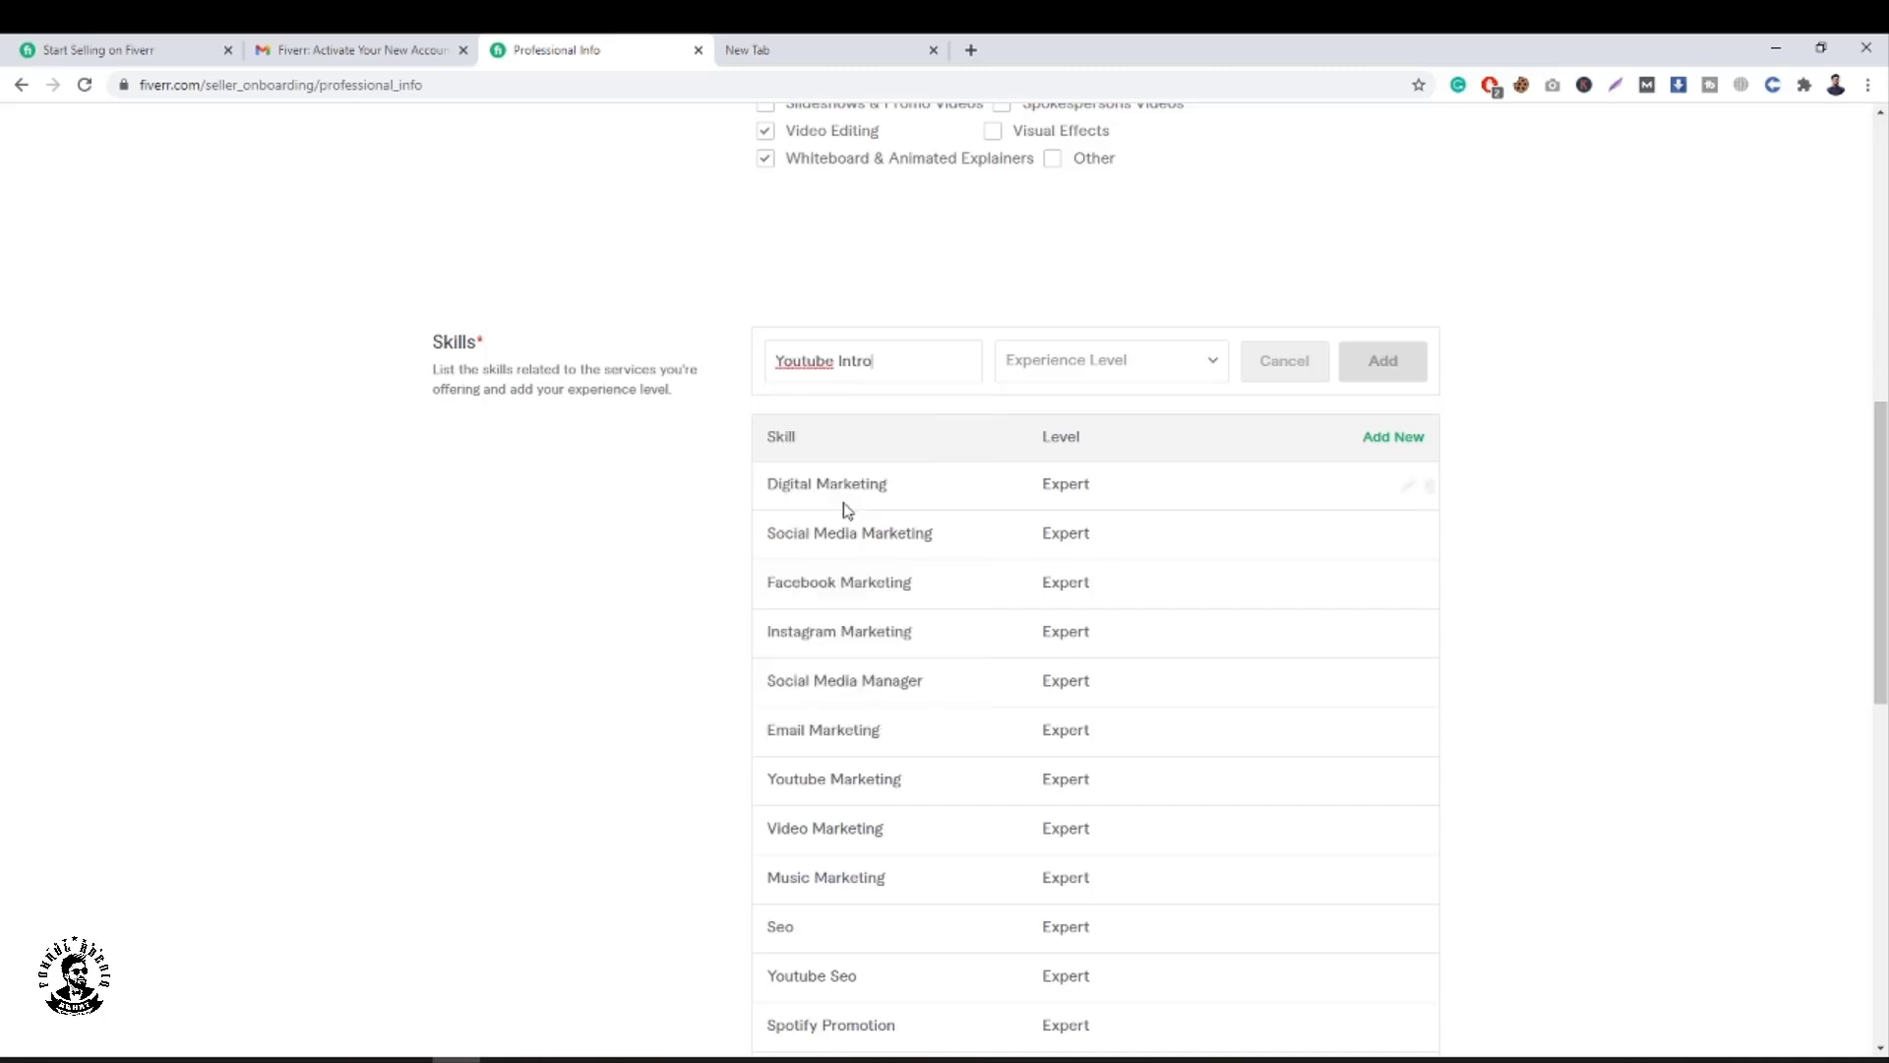
pyautogui.click(1100, 372)
pyautogui.click(1075, 437)
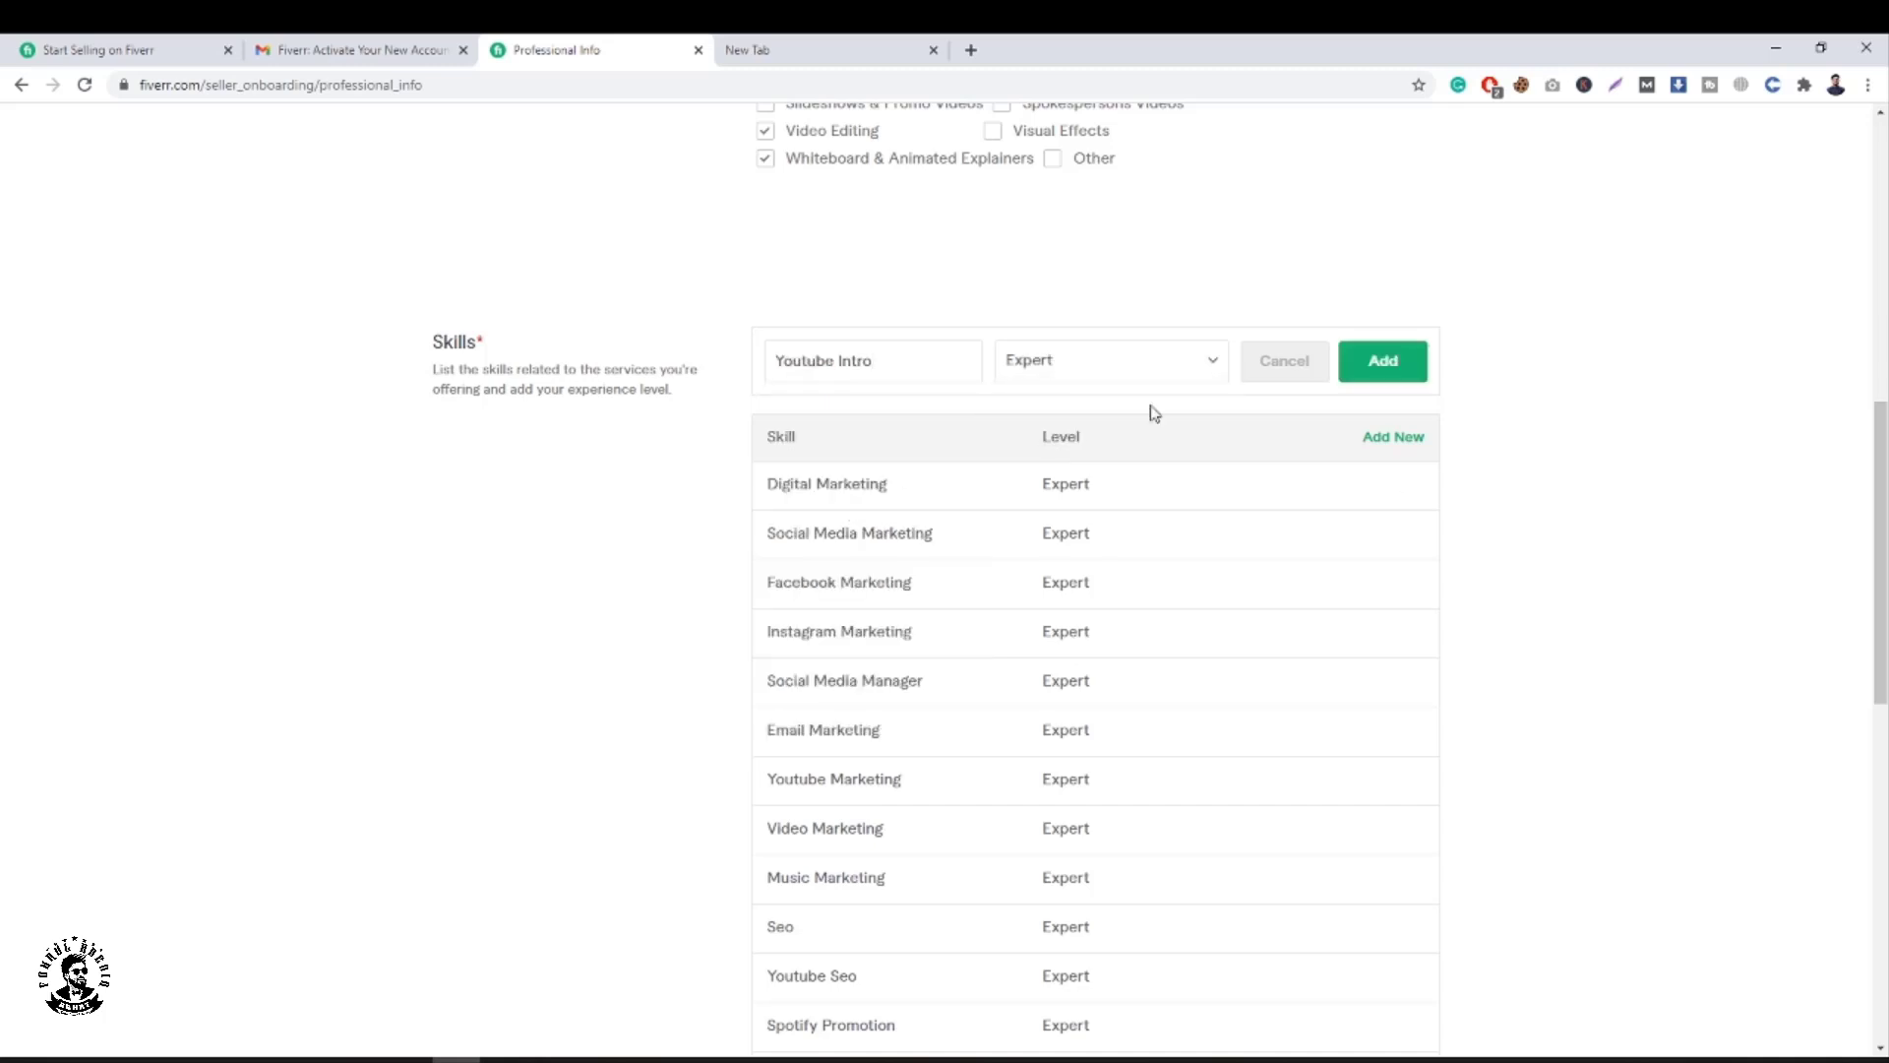
pyautogui.click(1383, 366)
pyautogui.click(1380, 364)
pyautogui.click(898, 272)
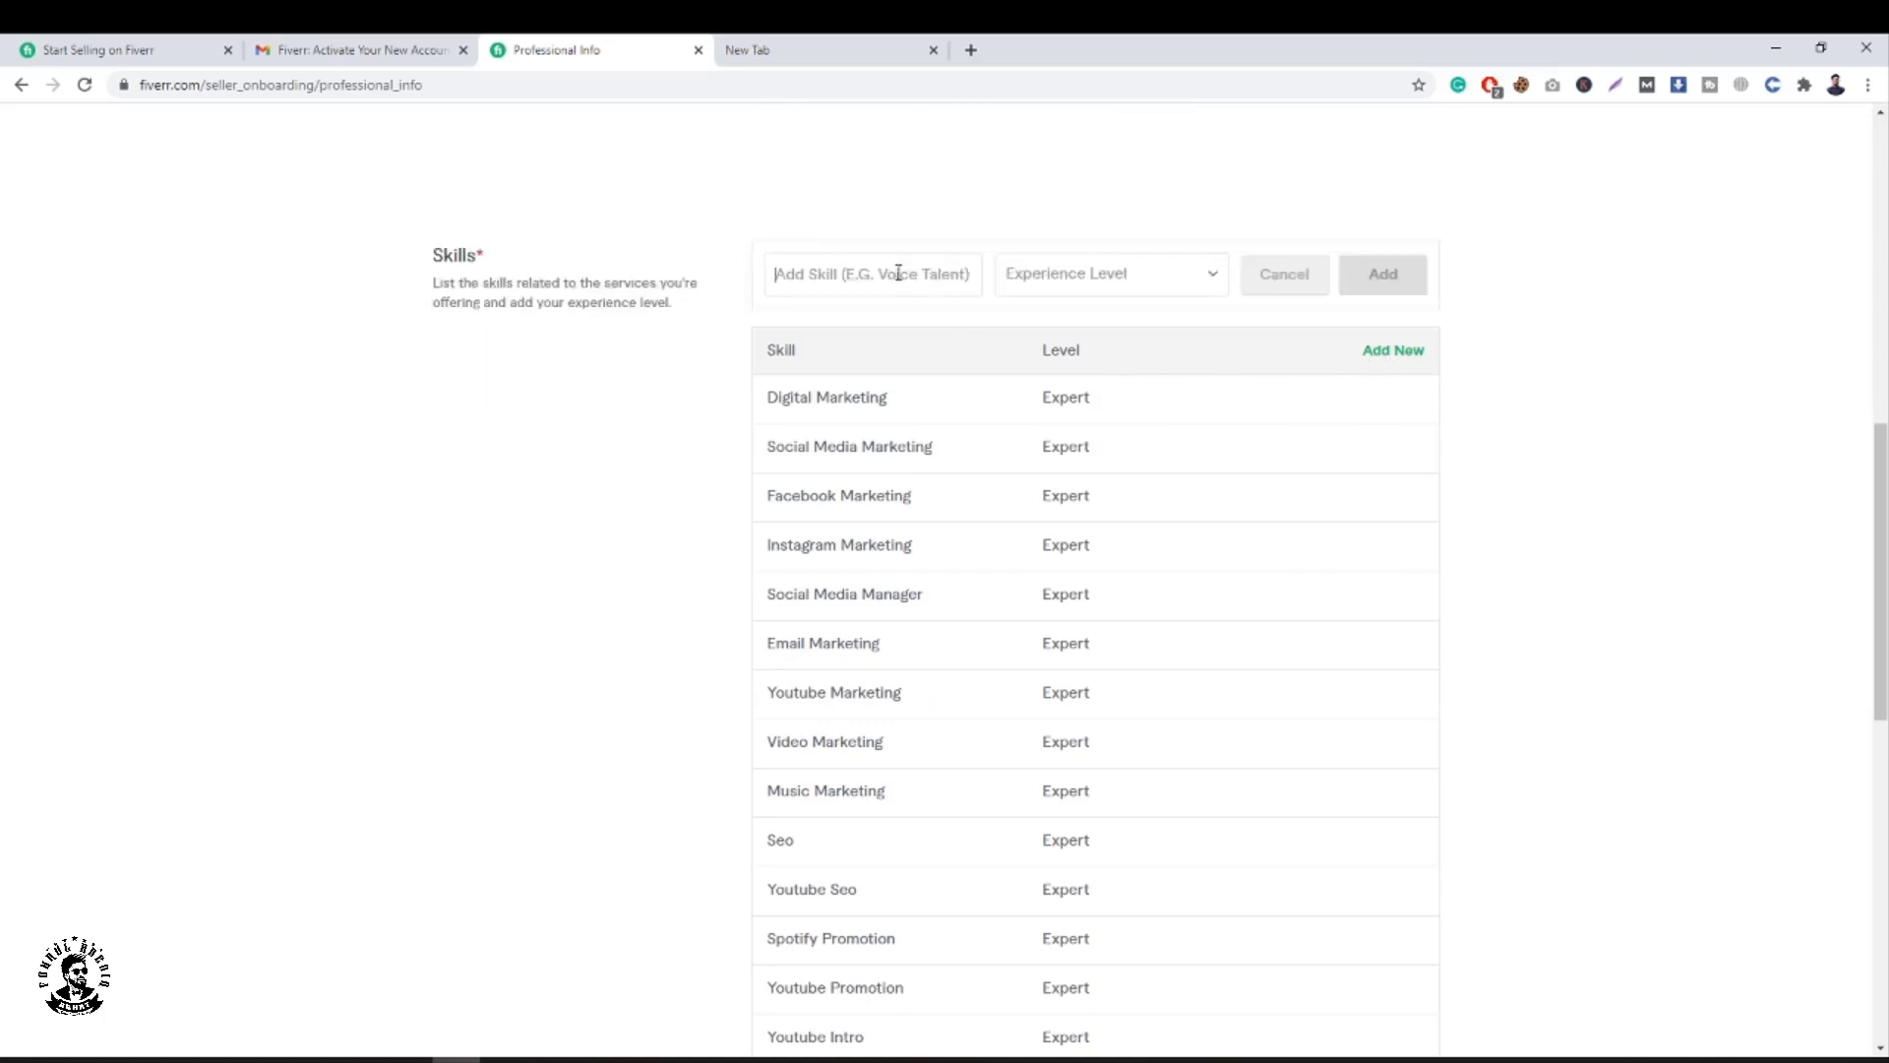
pyautogui.write('End')
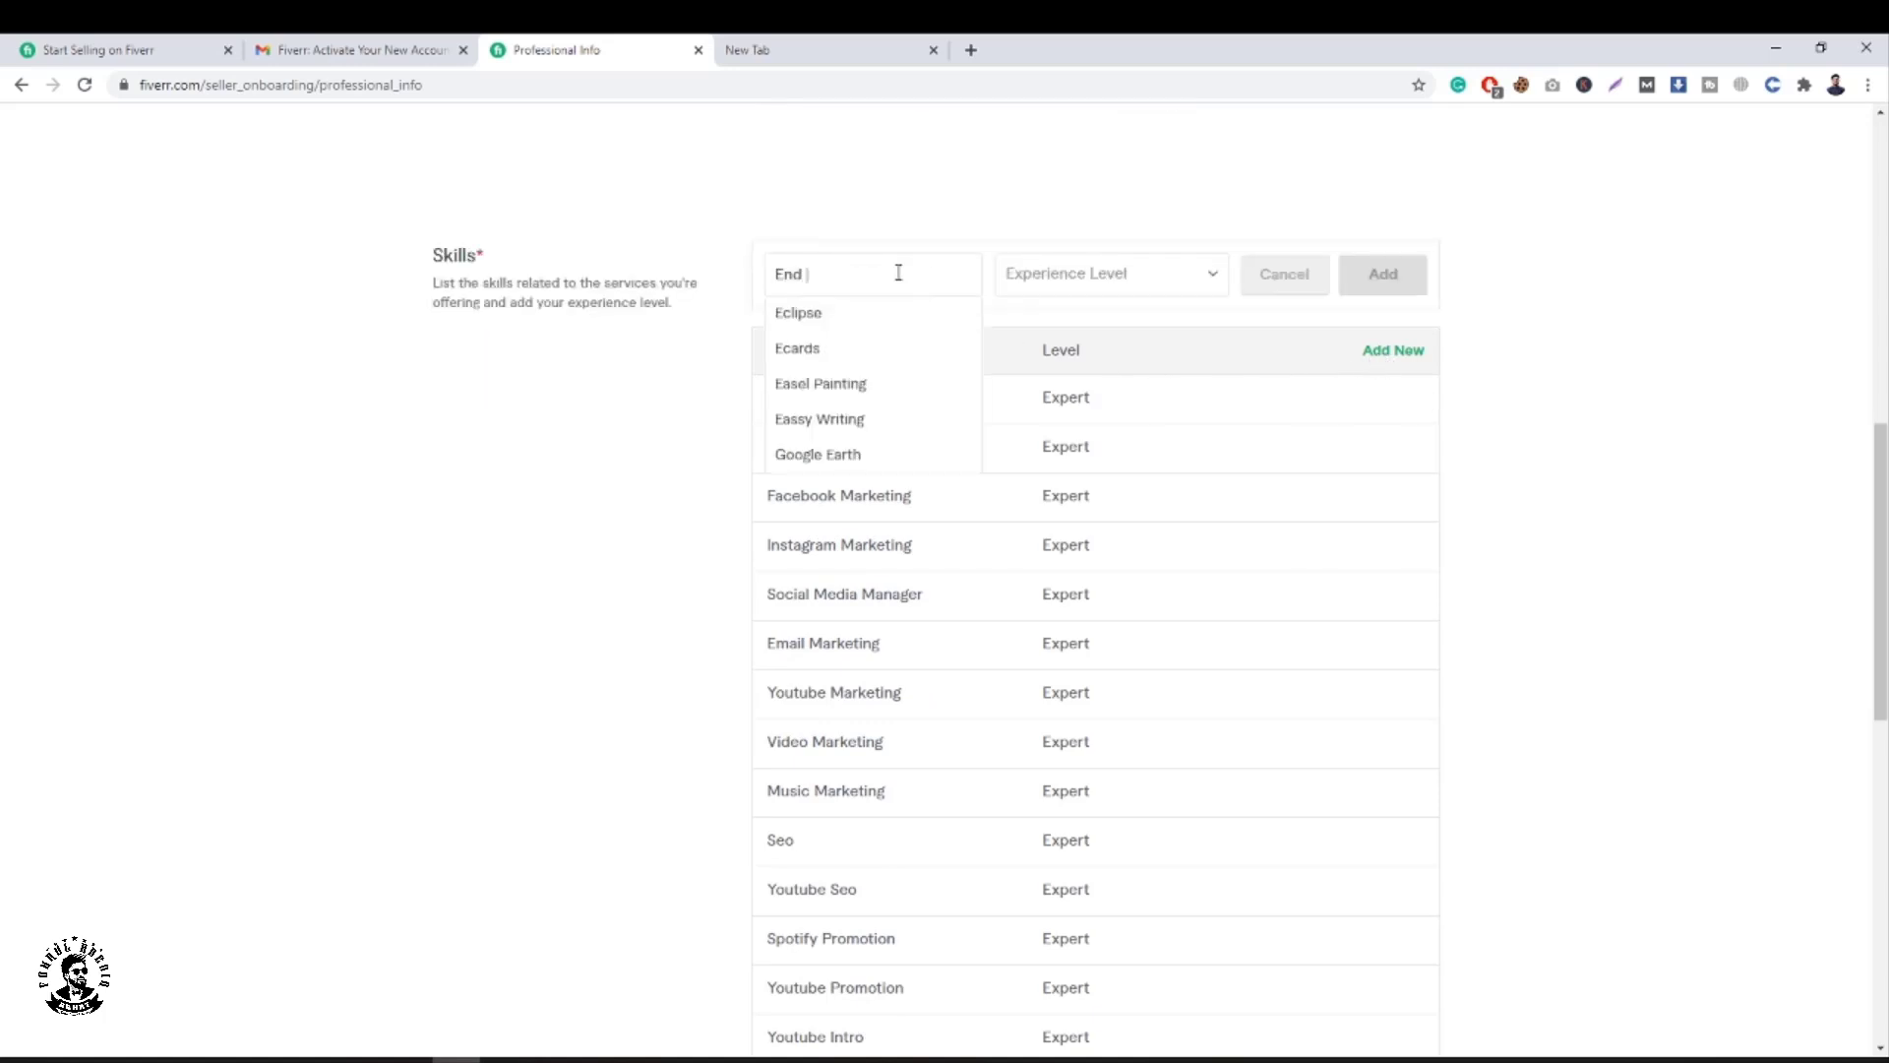
pyautogui.write(' S')
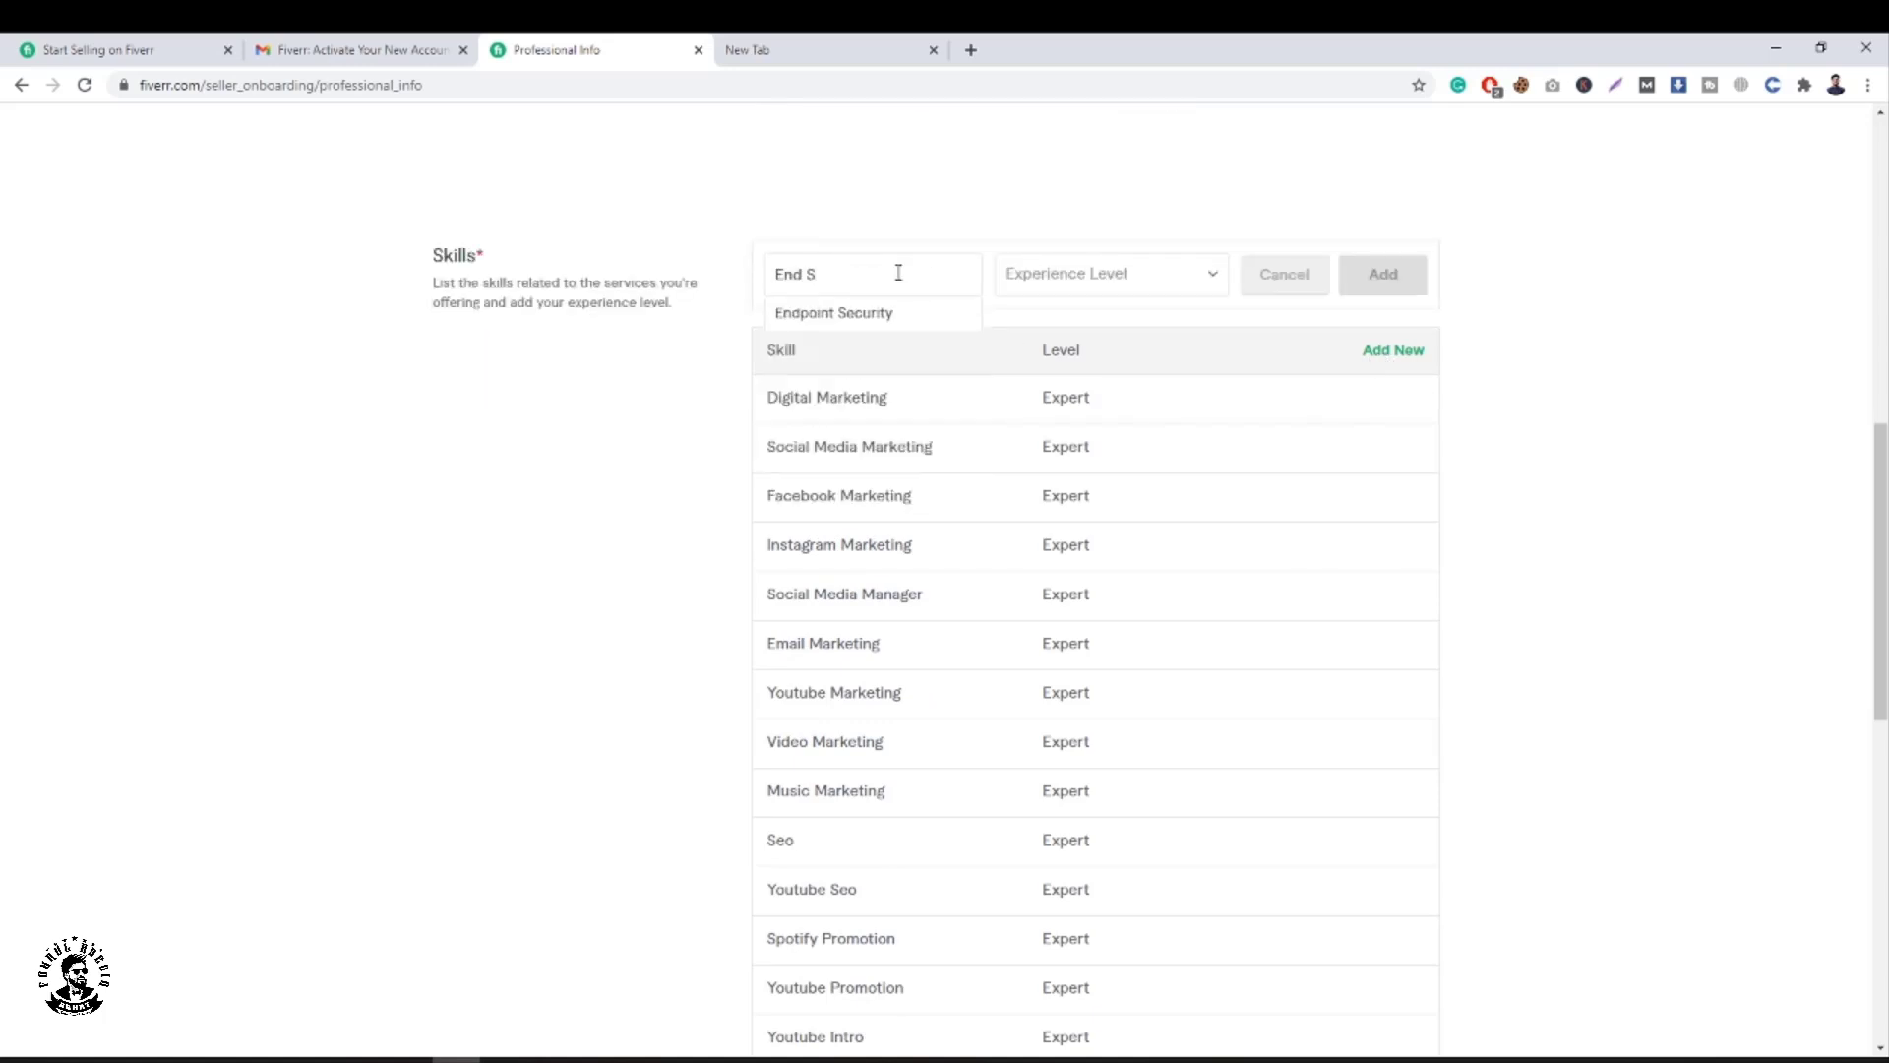
pyautogui.write('cree')
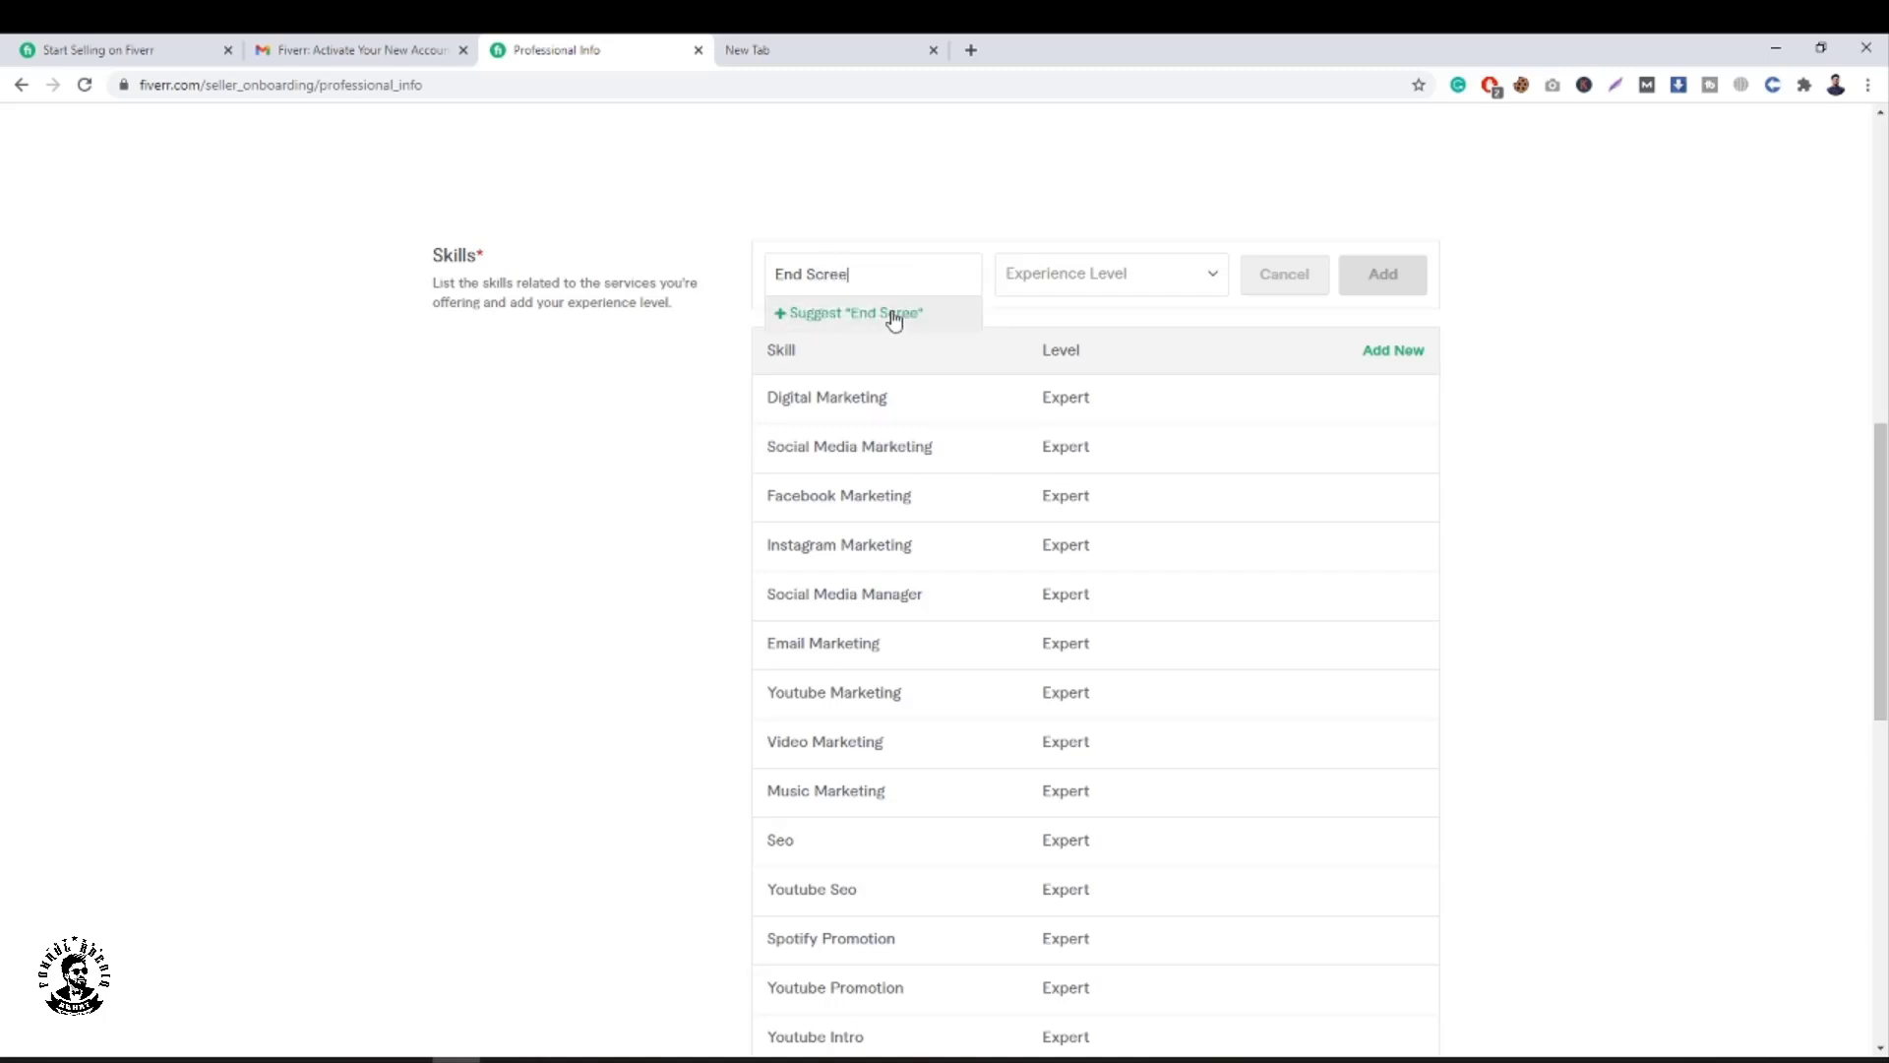
pyautogui.write('n')
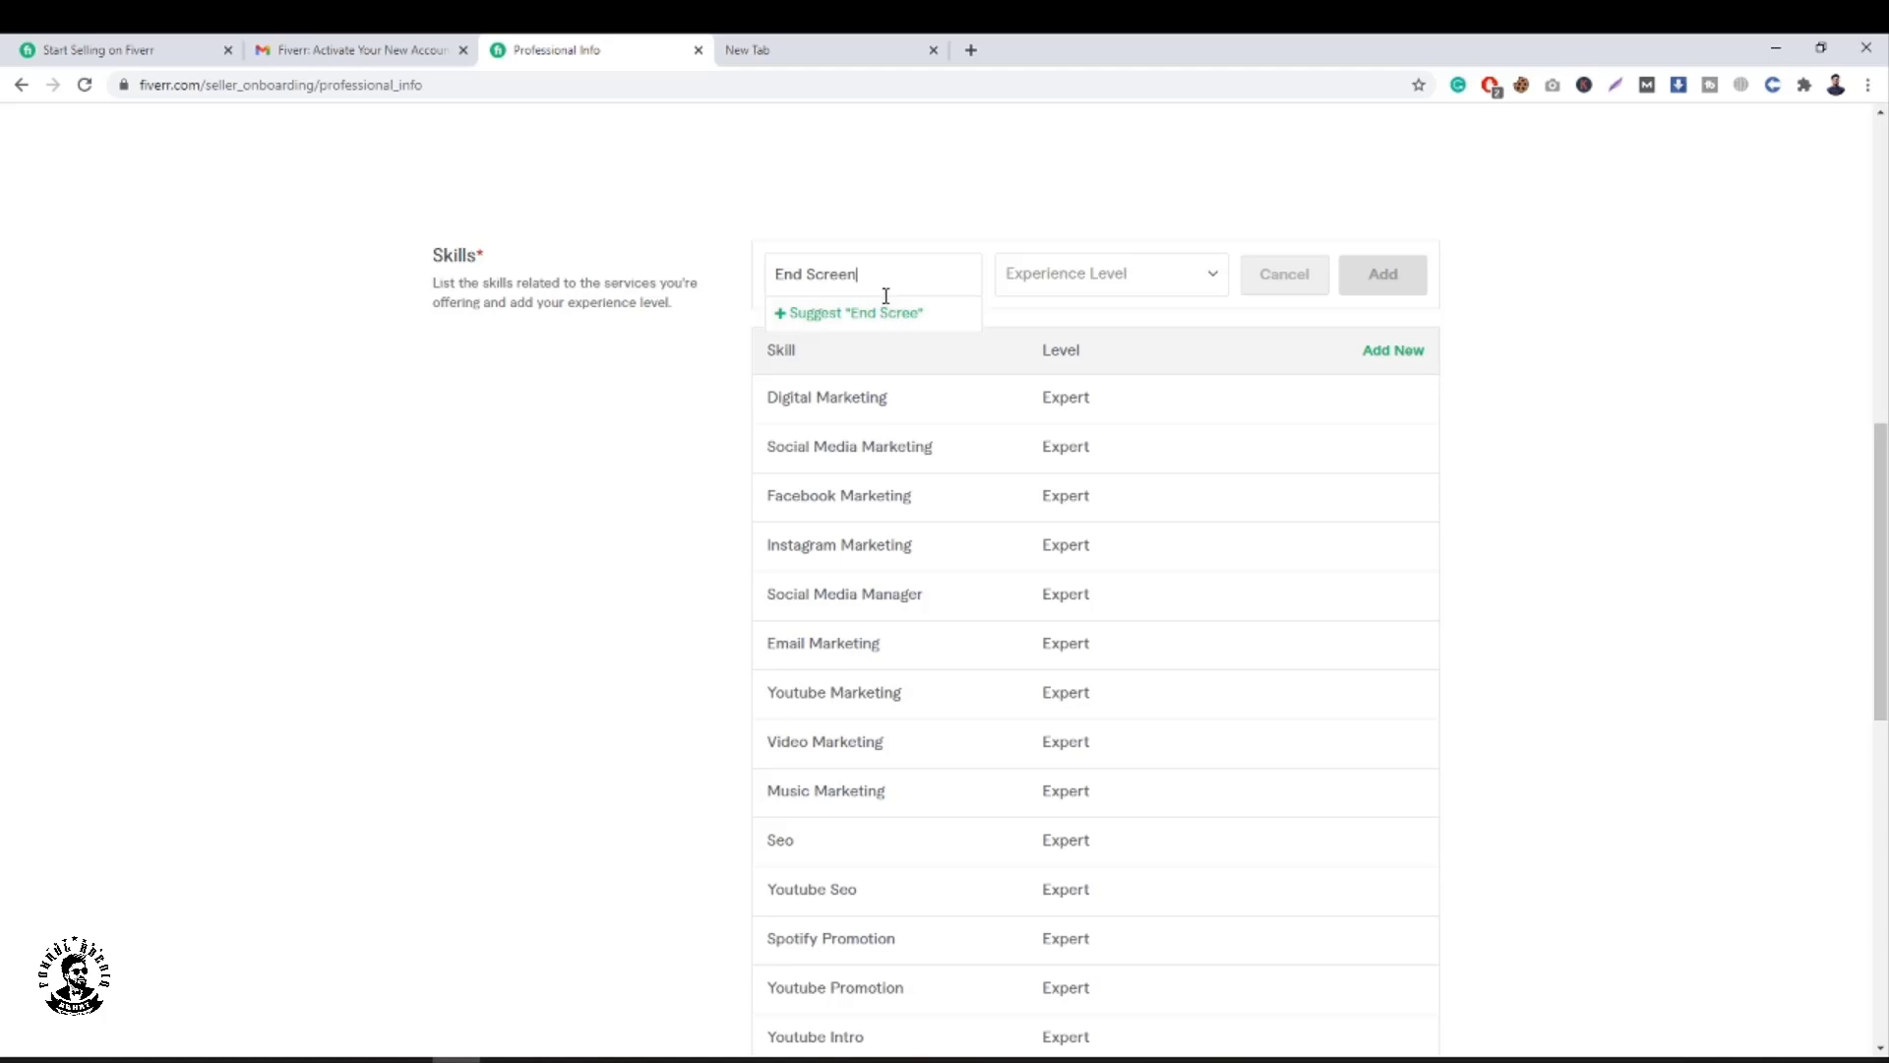
pyautogui.click(810, 275)
pyautogui.press('BackSpace')
pyautogui.click(879, 280)
pyautogui.moveTo(879, 279); pyautogui.dragTo(766, 261)
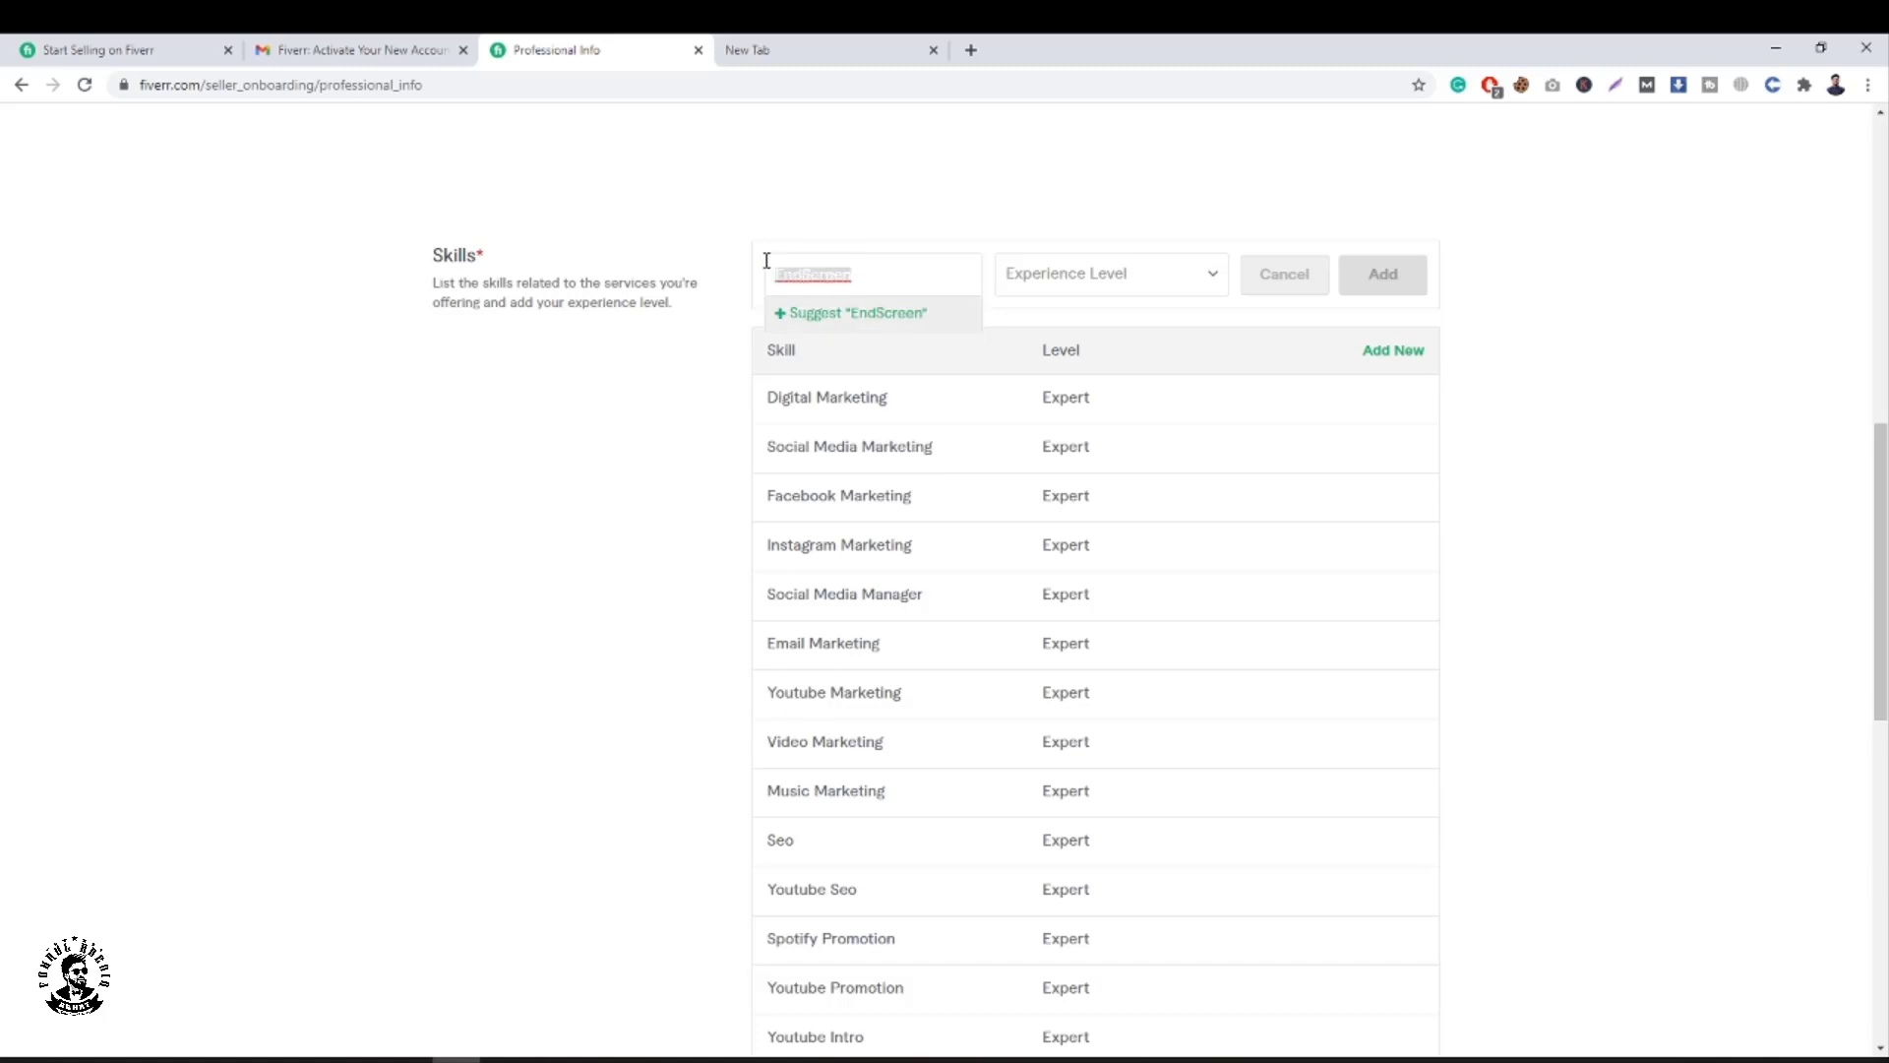
pyautogui.write('Youtube End')
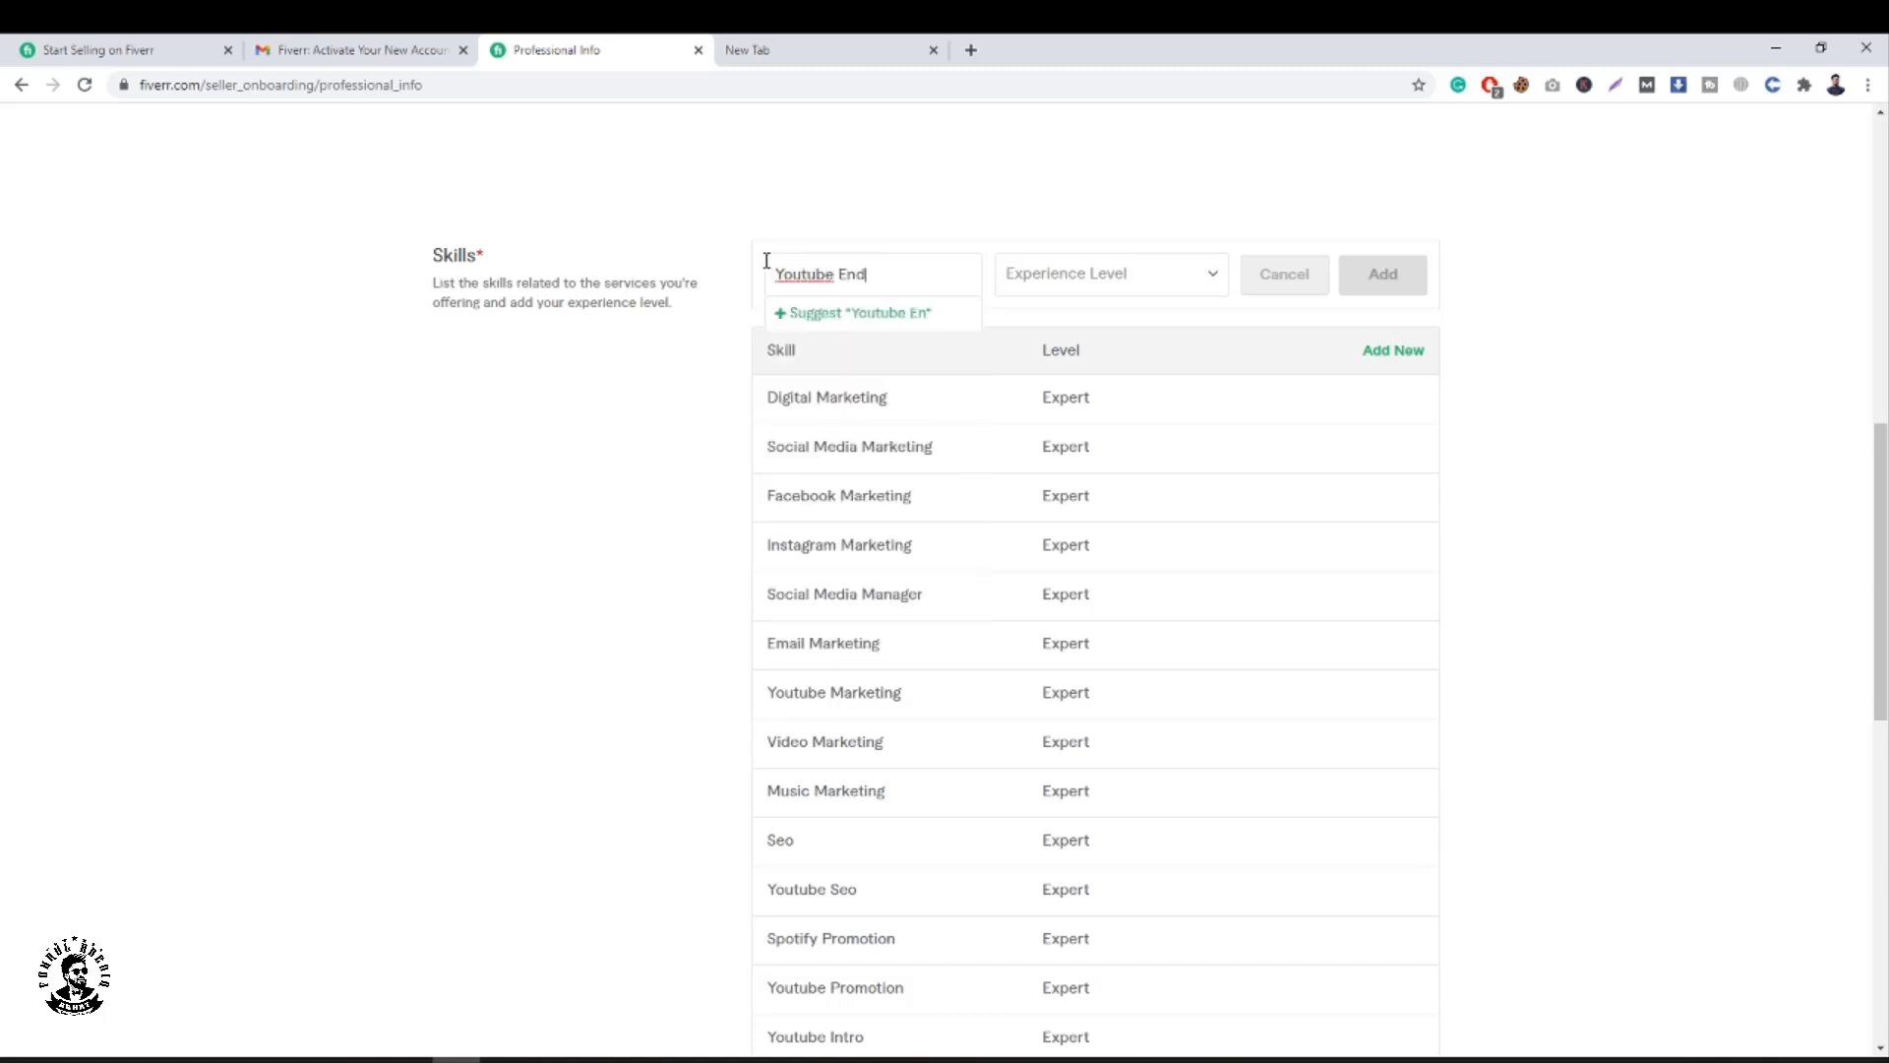
pyautogui.press('BackSpace')
pyautogui.press('BackSpace')
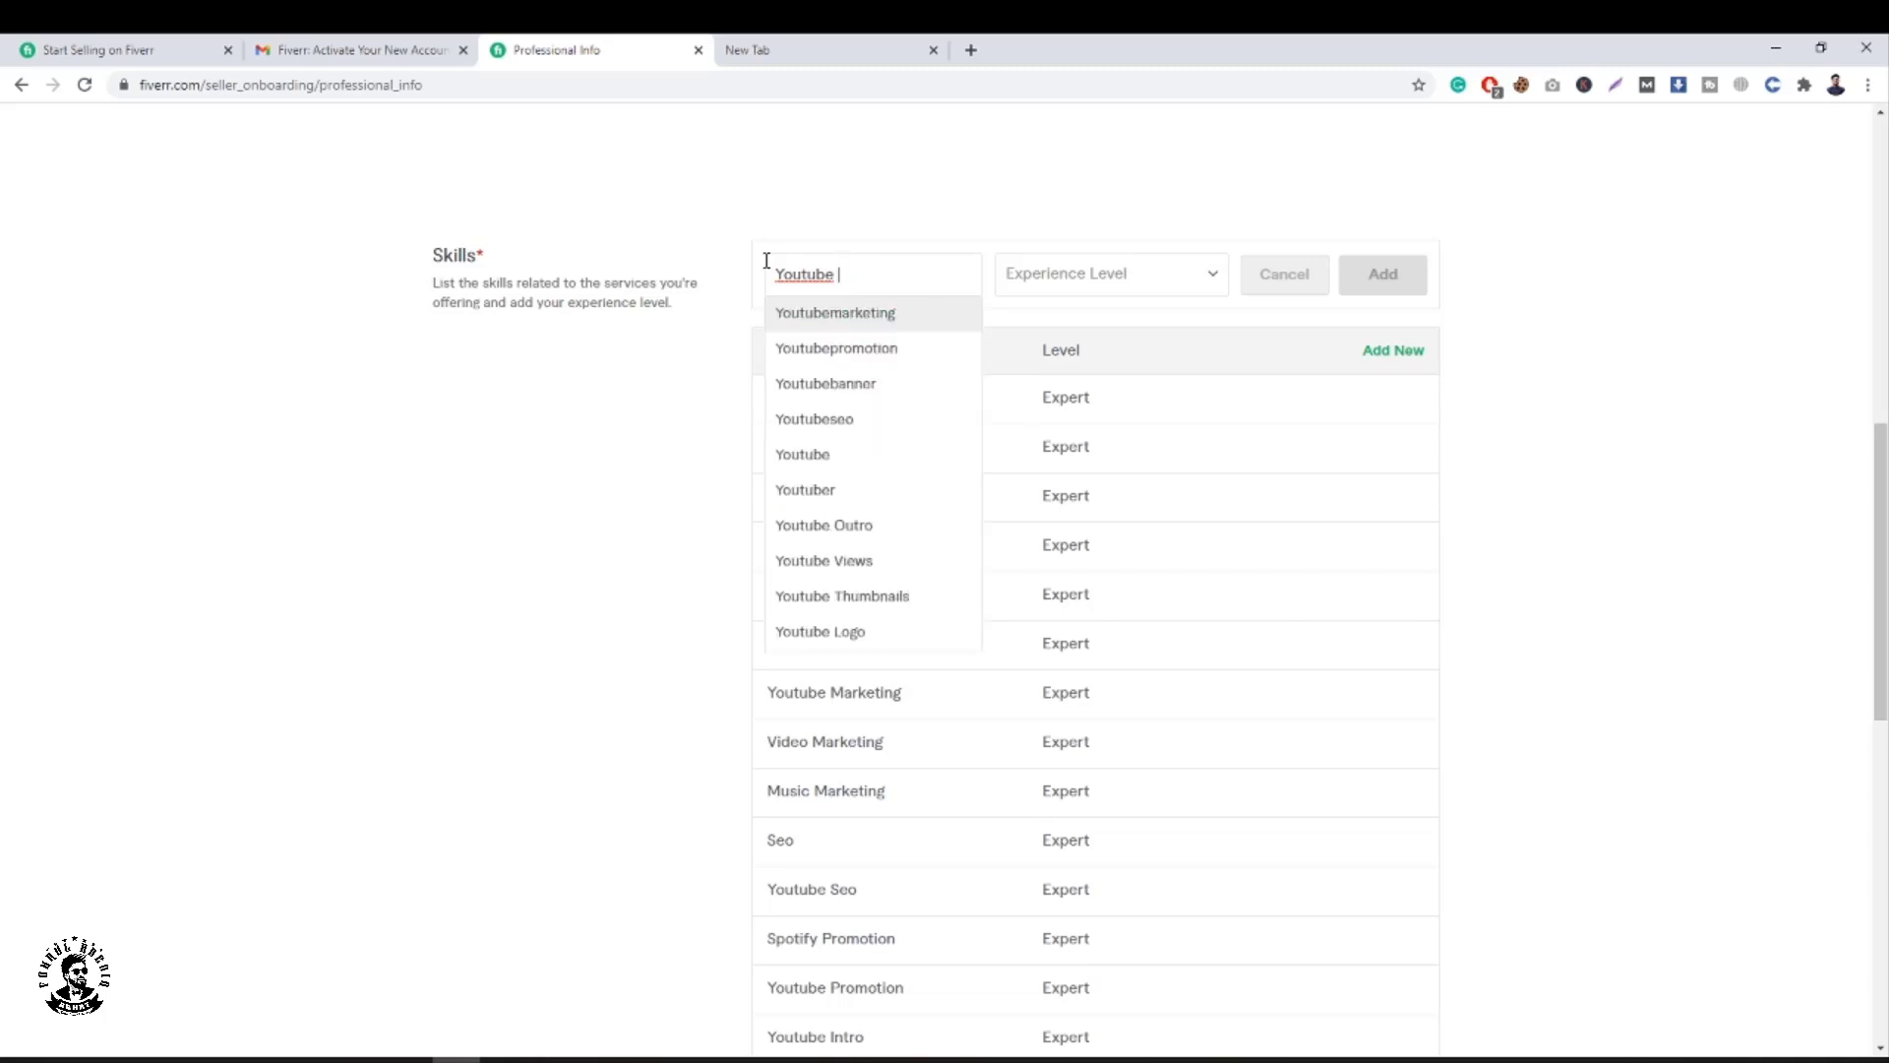
pyautogui.press('BackSpace')
pyautogui.press('BackSpace')
pyautogui.press('BackSpace')
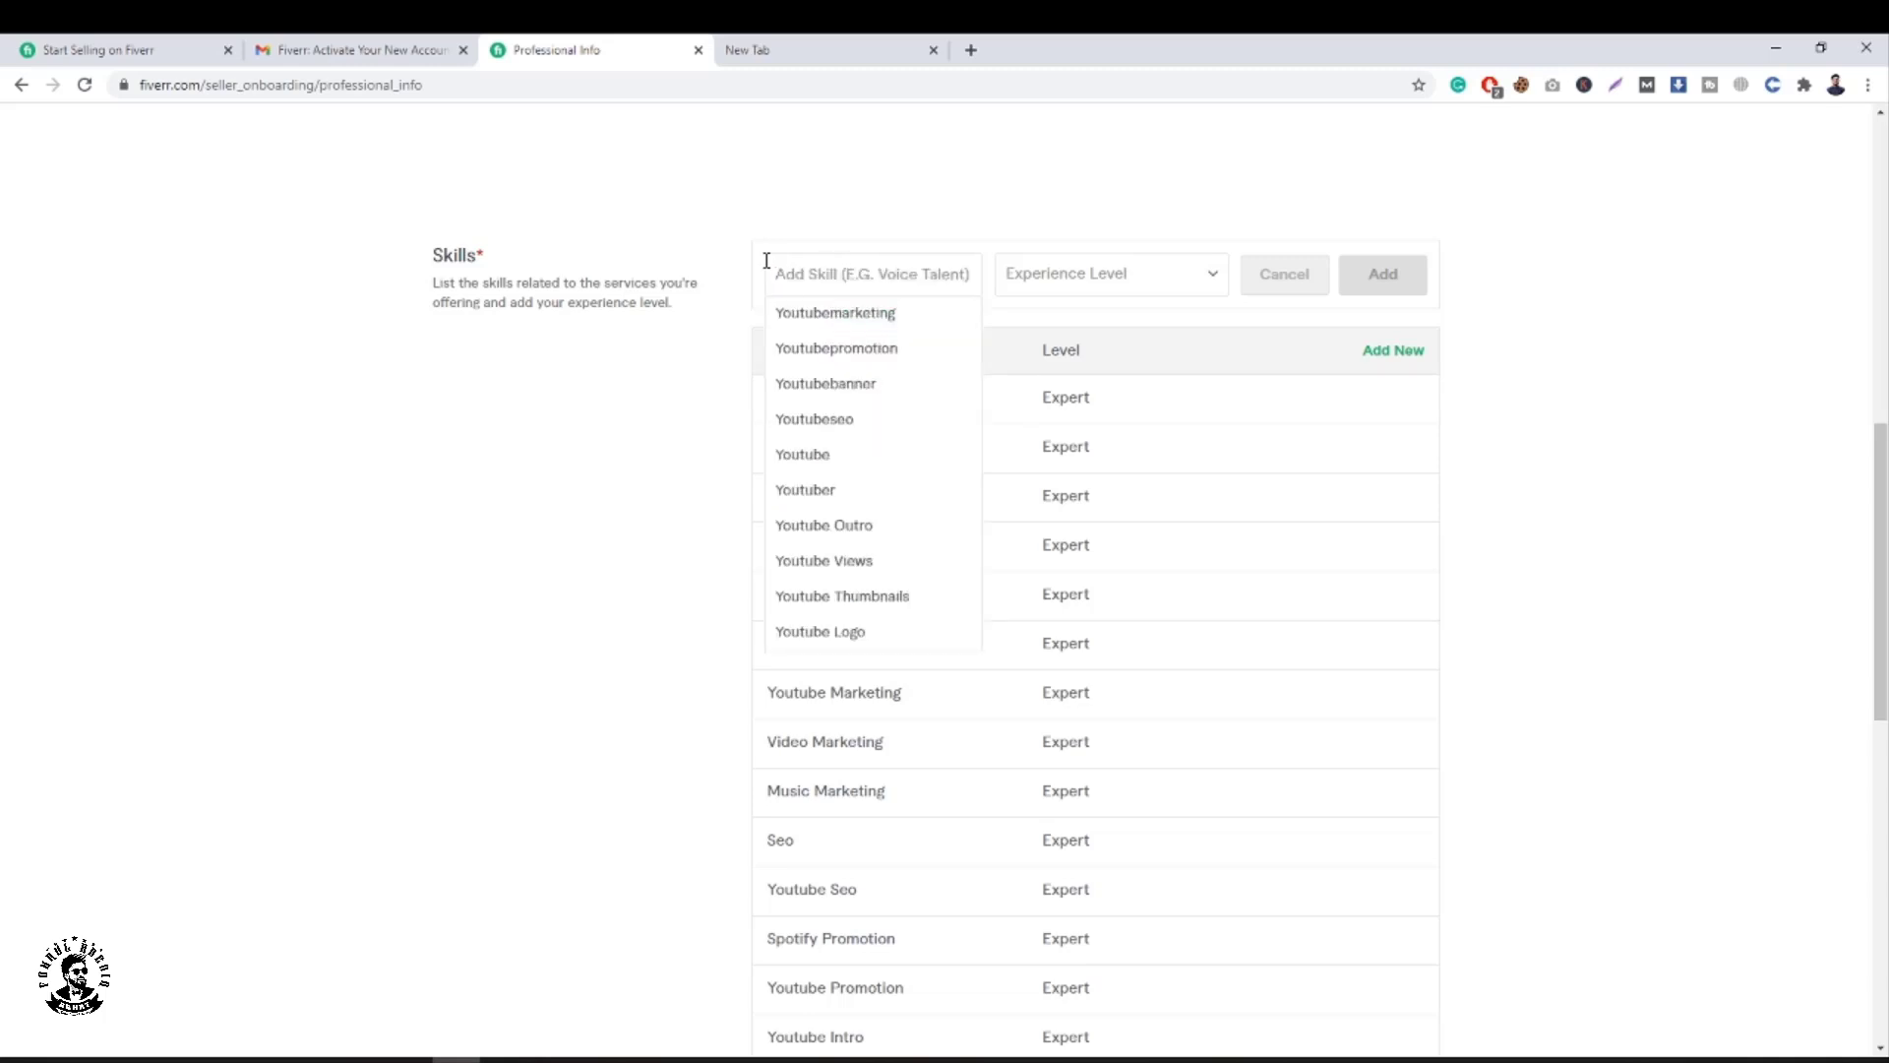
# Look up Outro in the blank skill entry and add the Youtube Outro skill with the Expert experience level.
pyautogui.write('Out')
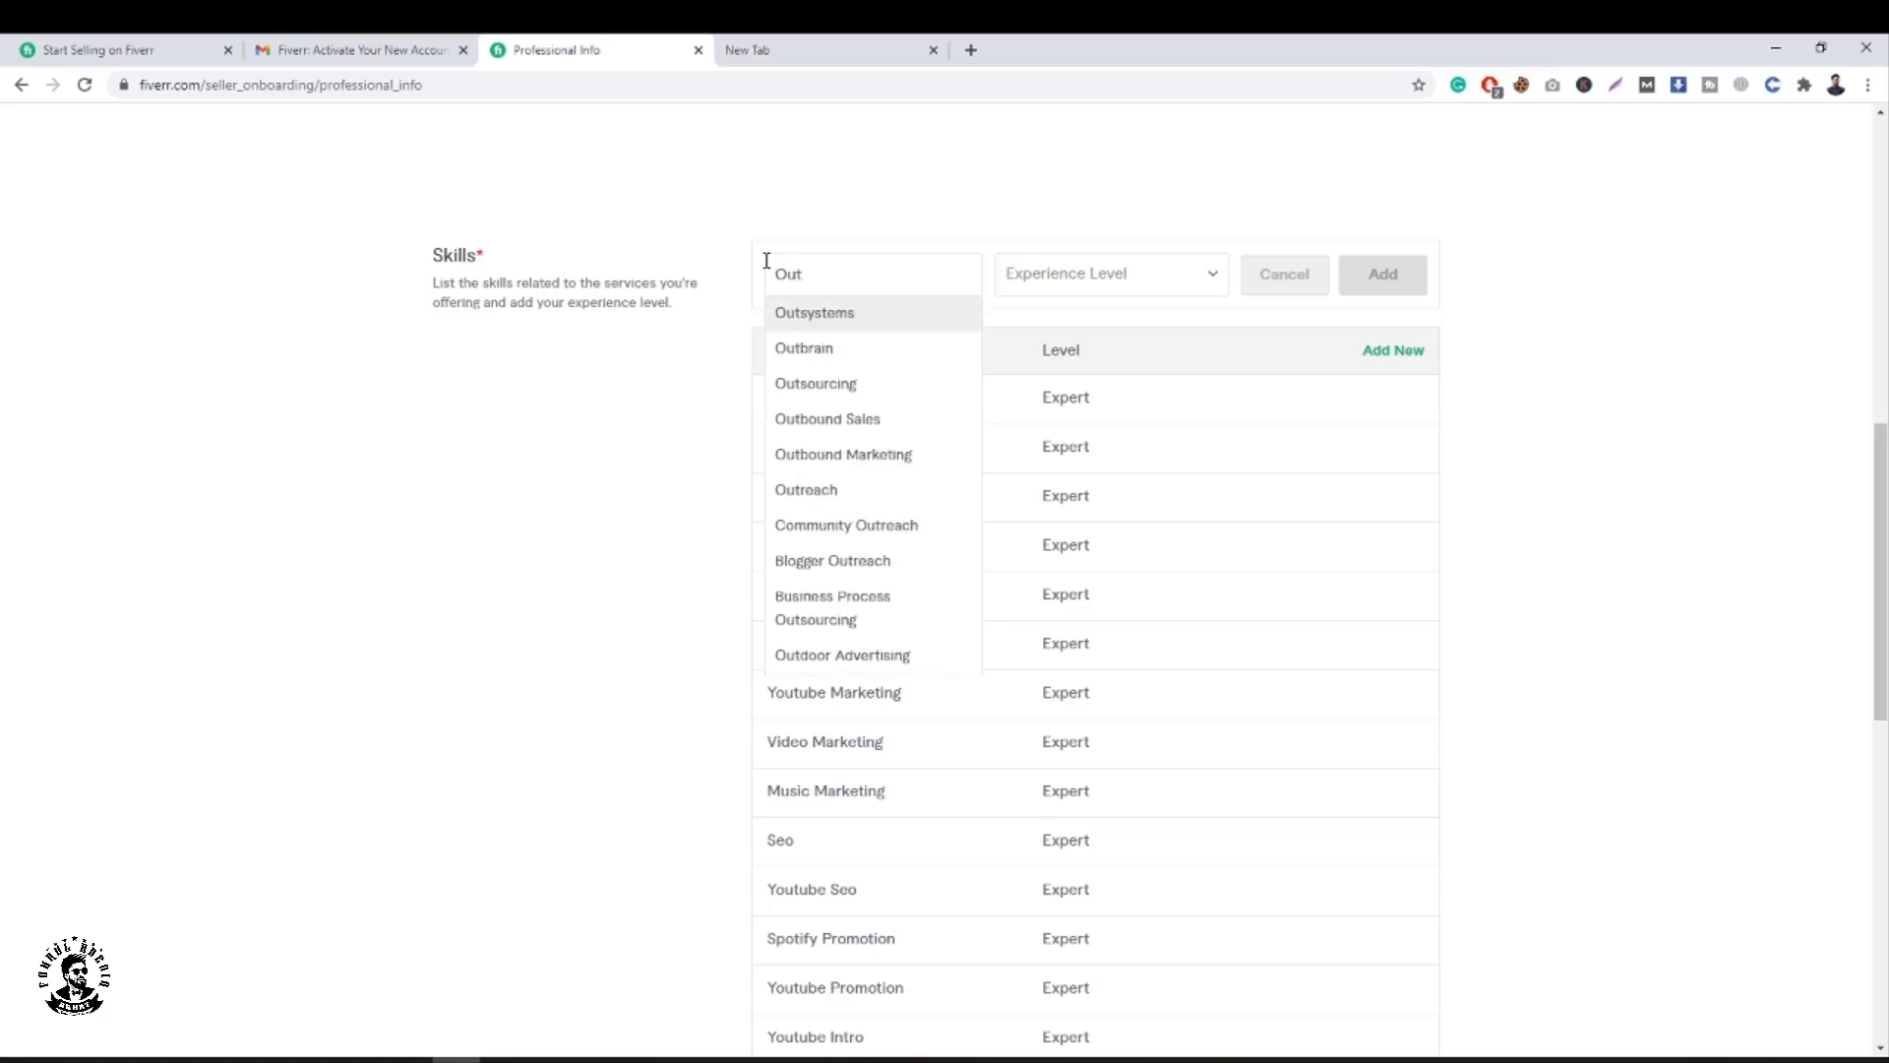
pyautogui.write('t')
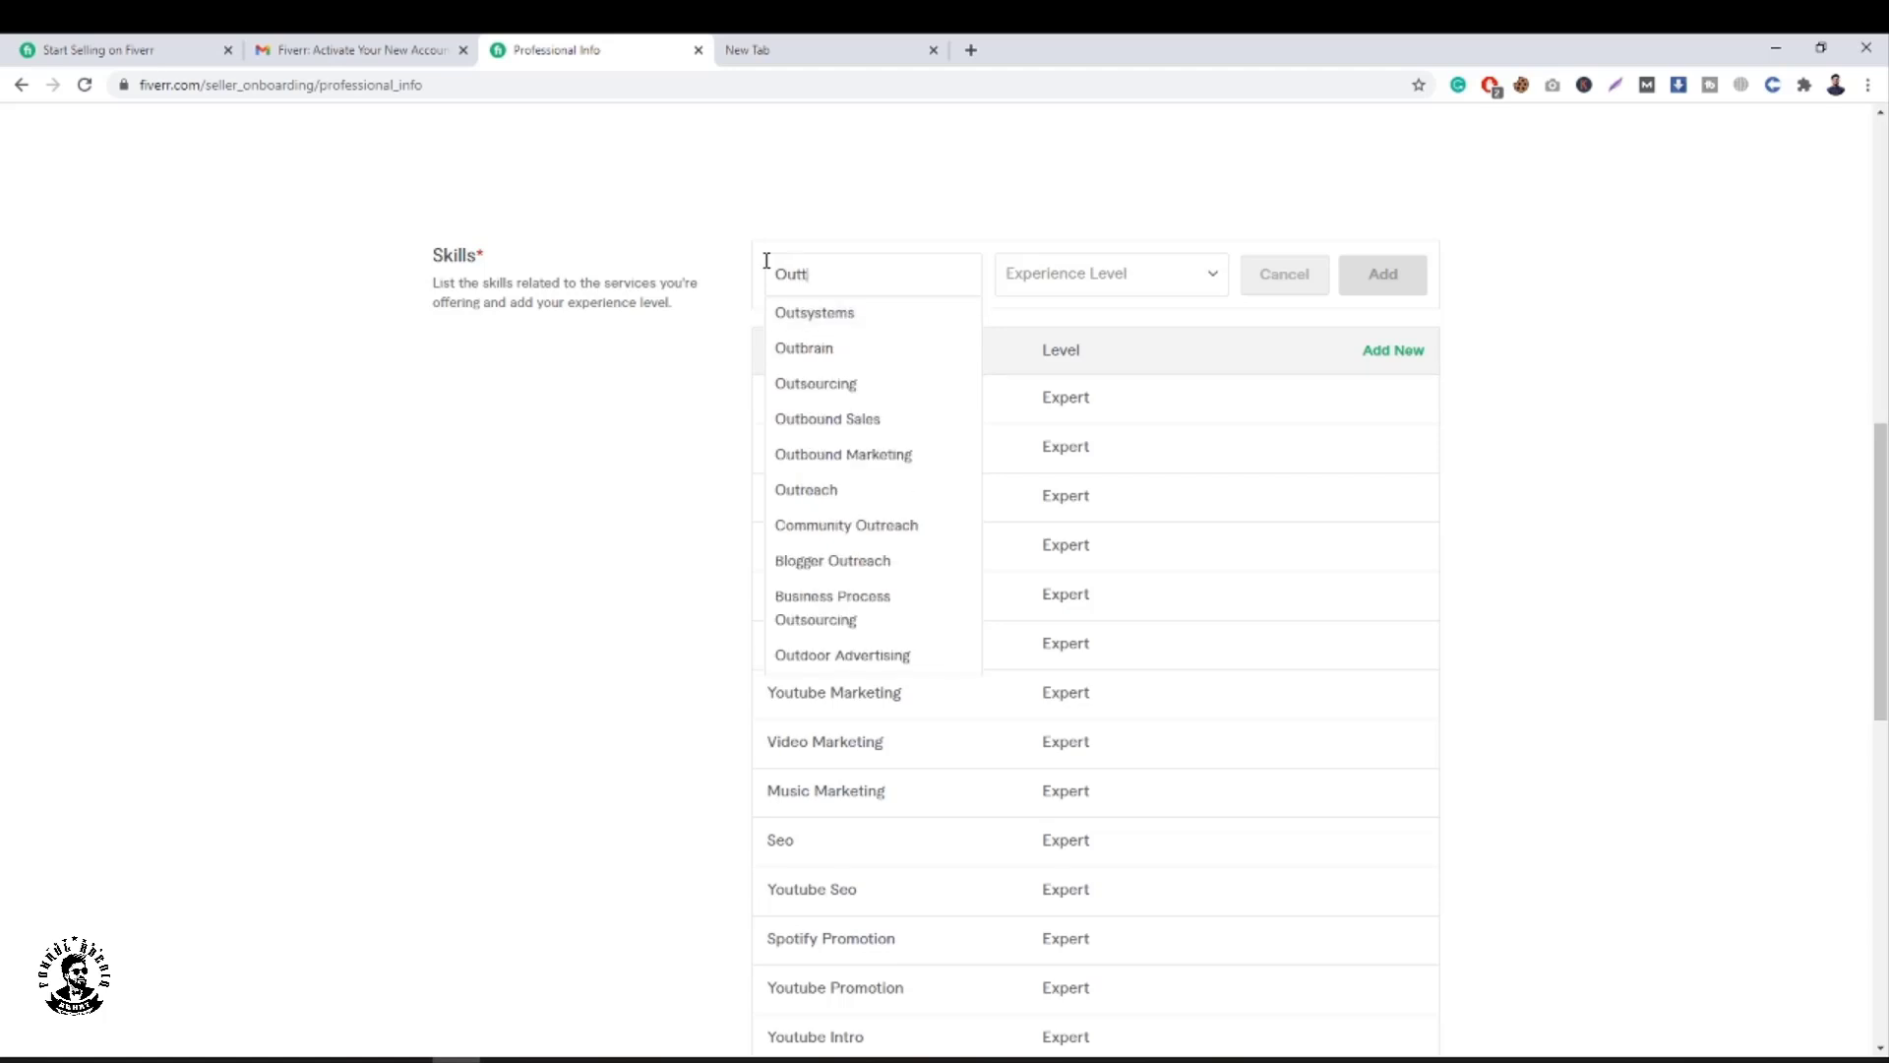
pyautogui.write('ro')
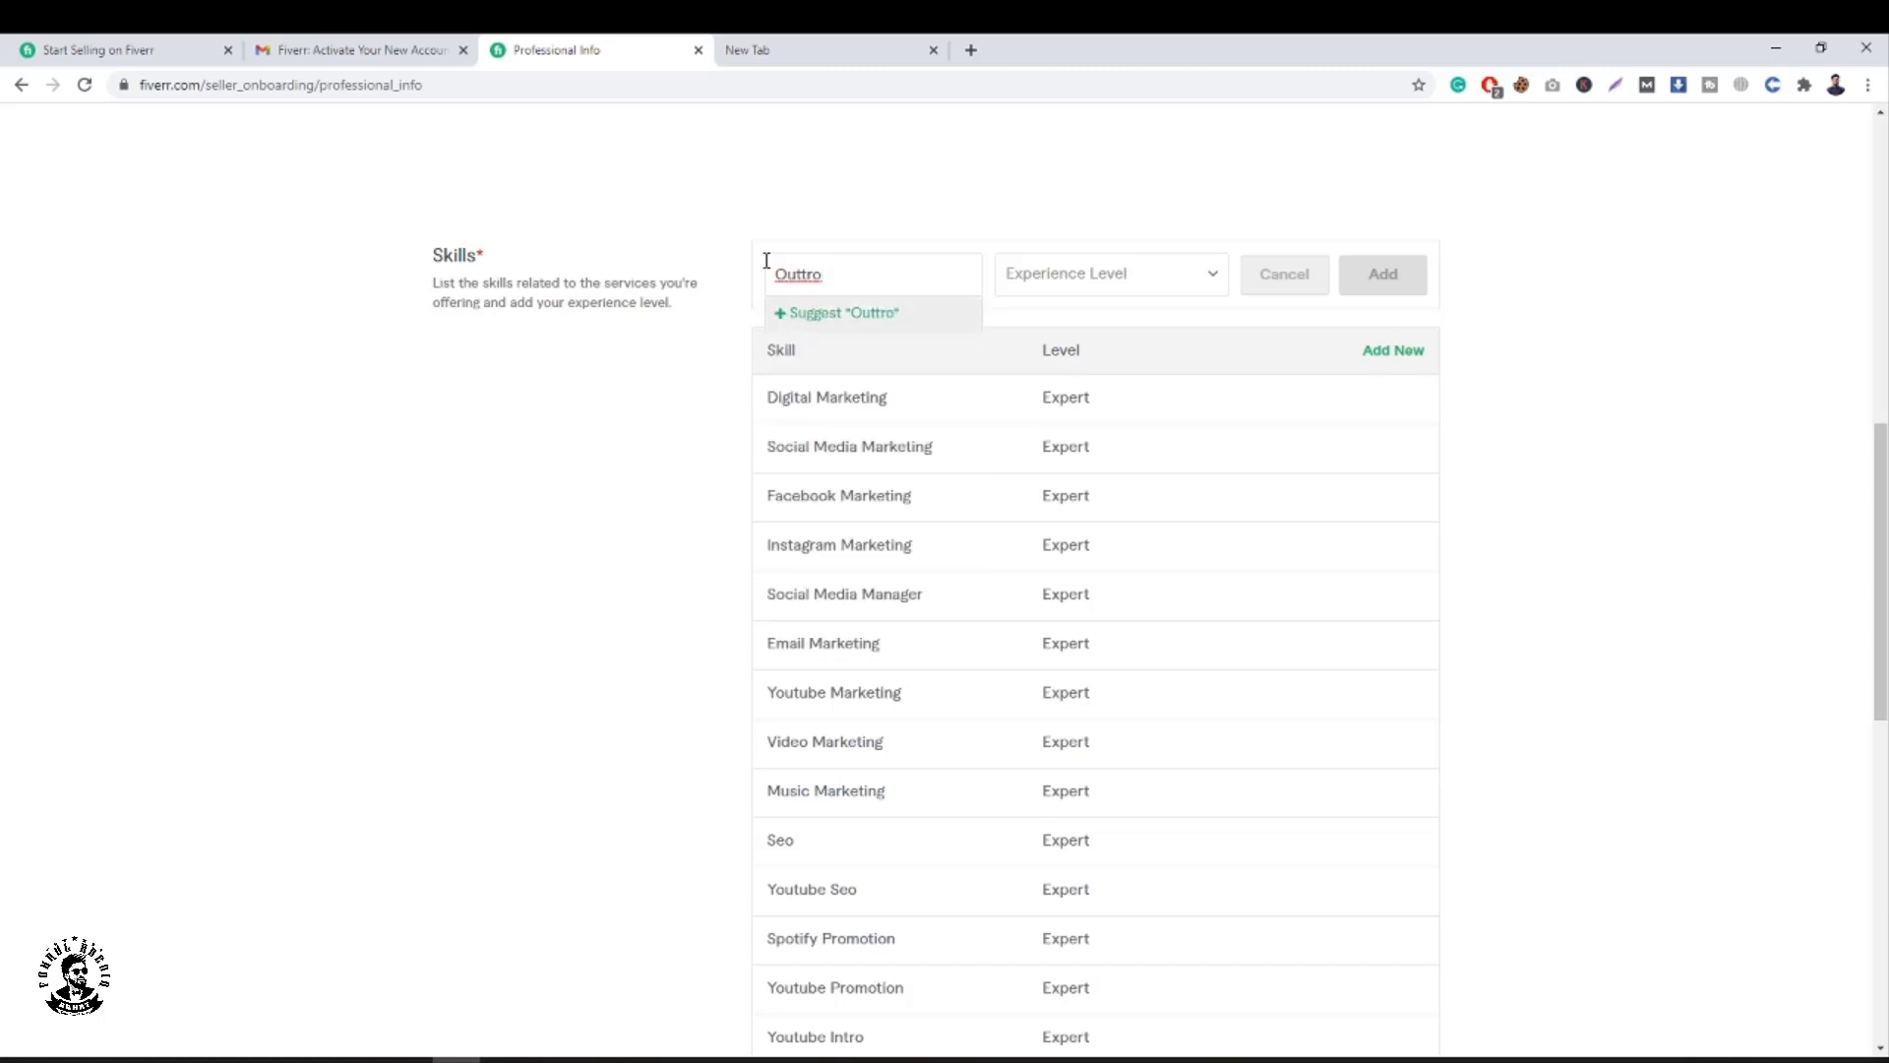
pyautogui.press('BackSpace')
pyautogui.write('ro')
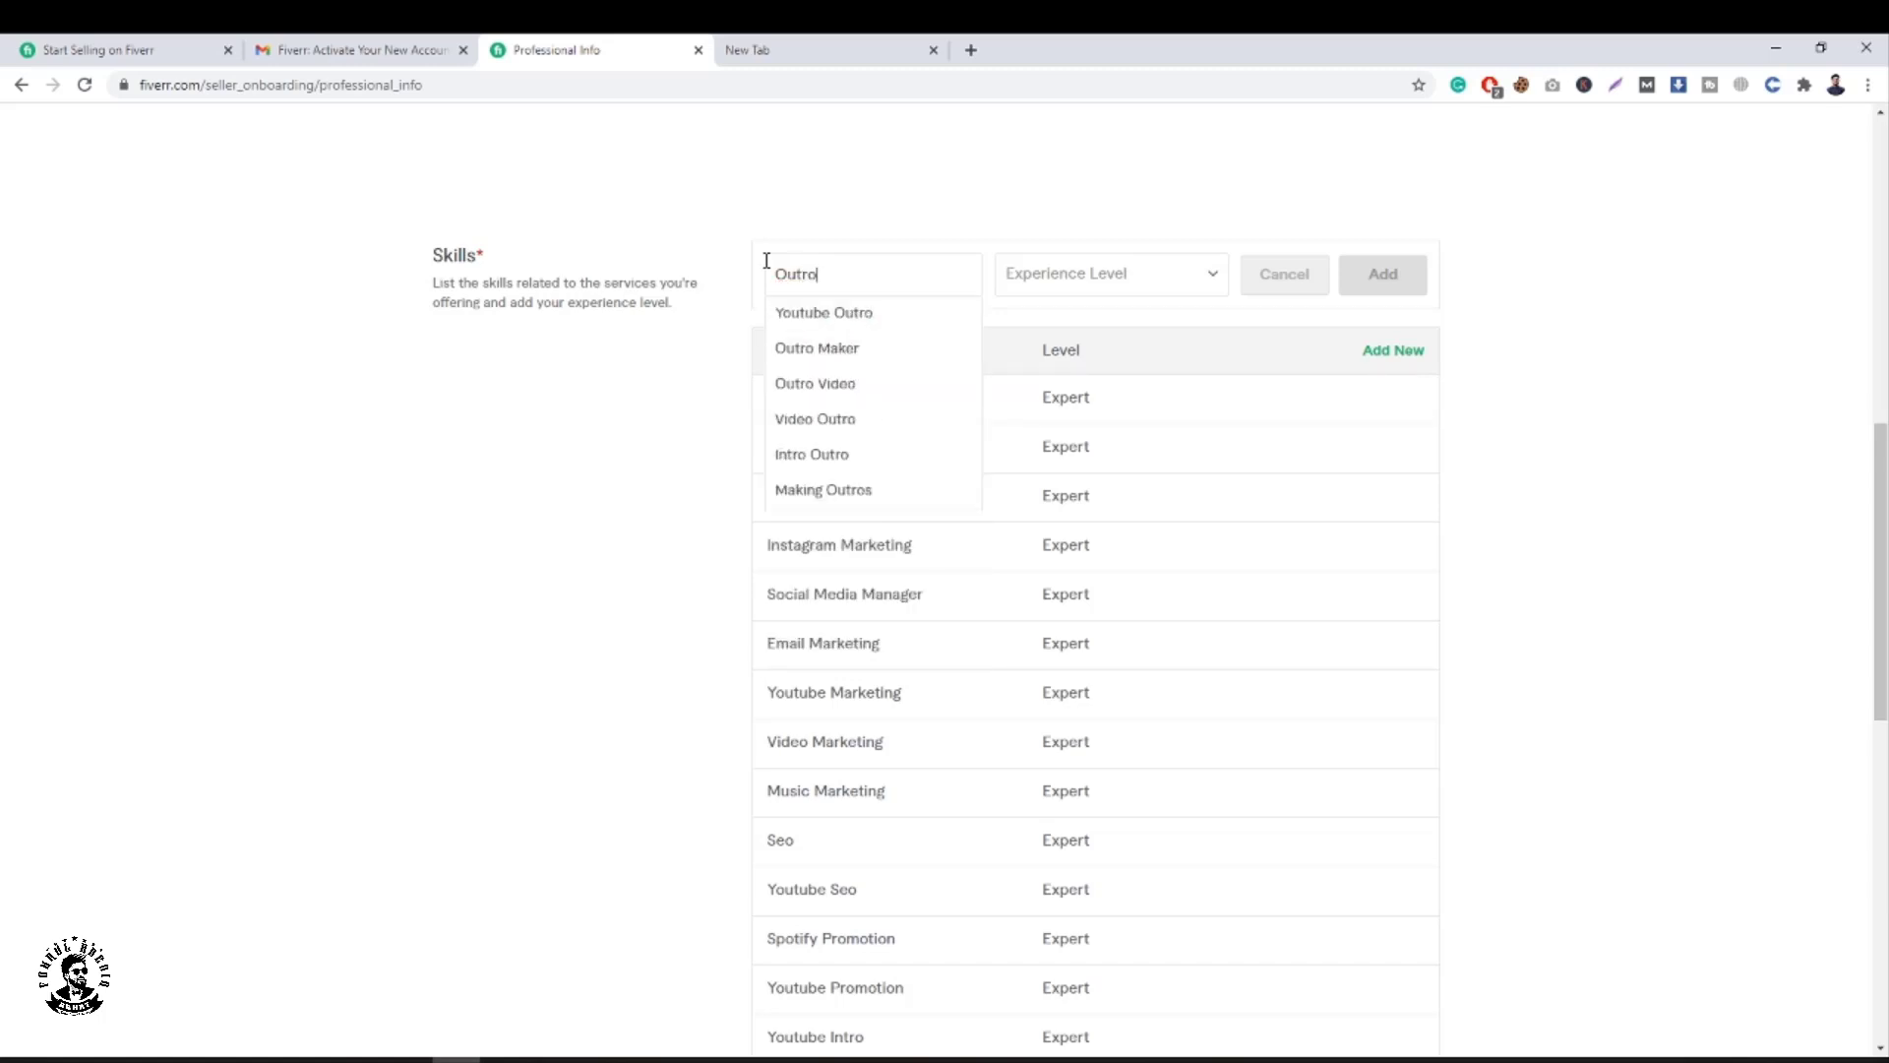
pyautogui.click(882, 314)
pyautogui.click(1164, 283)
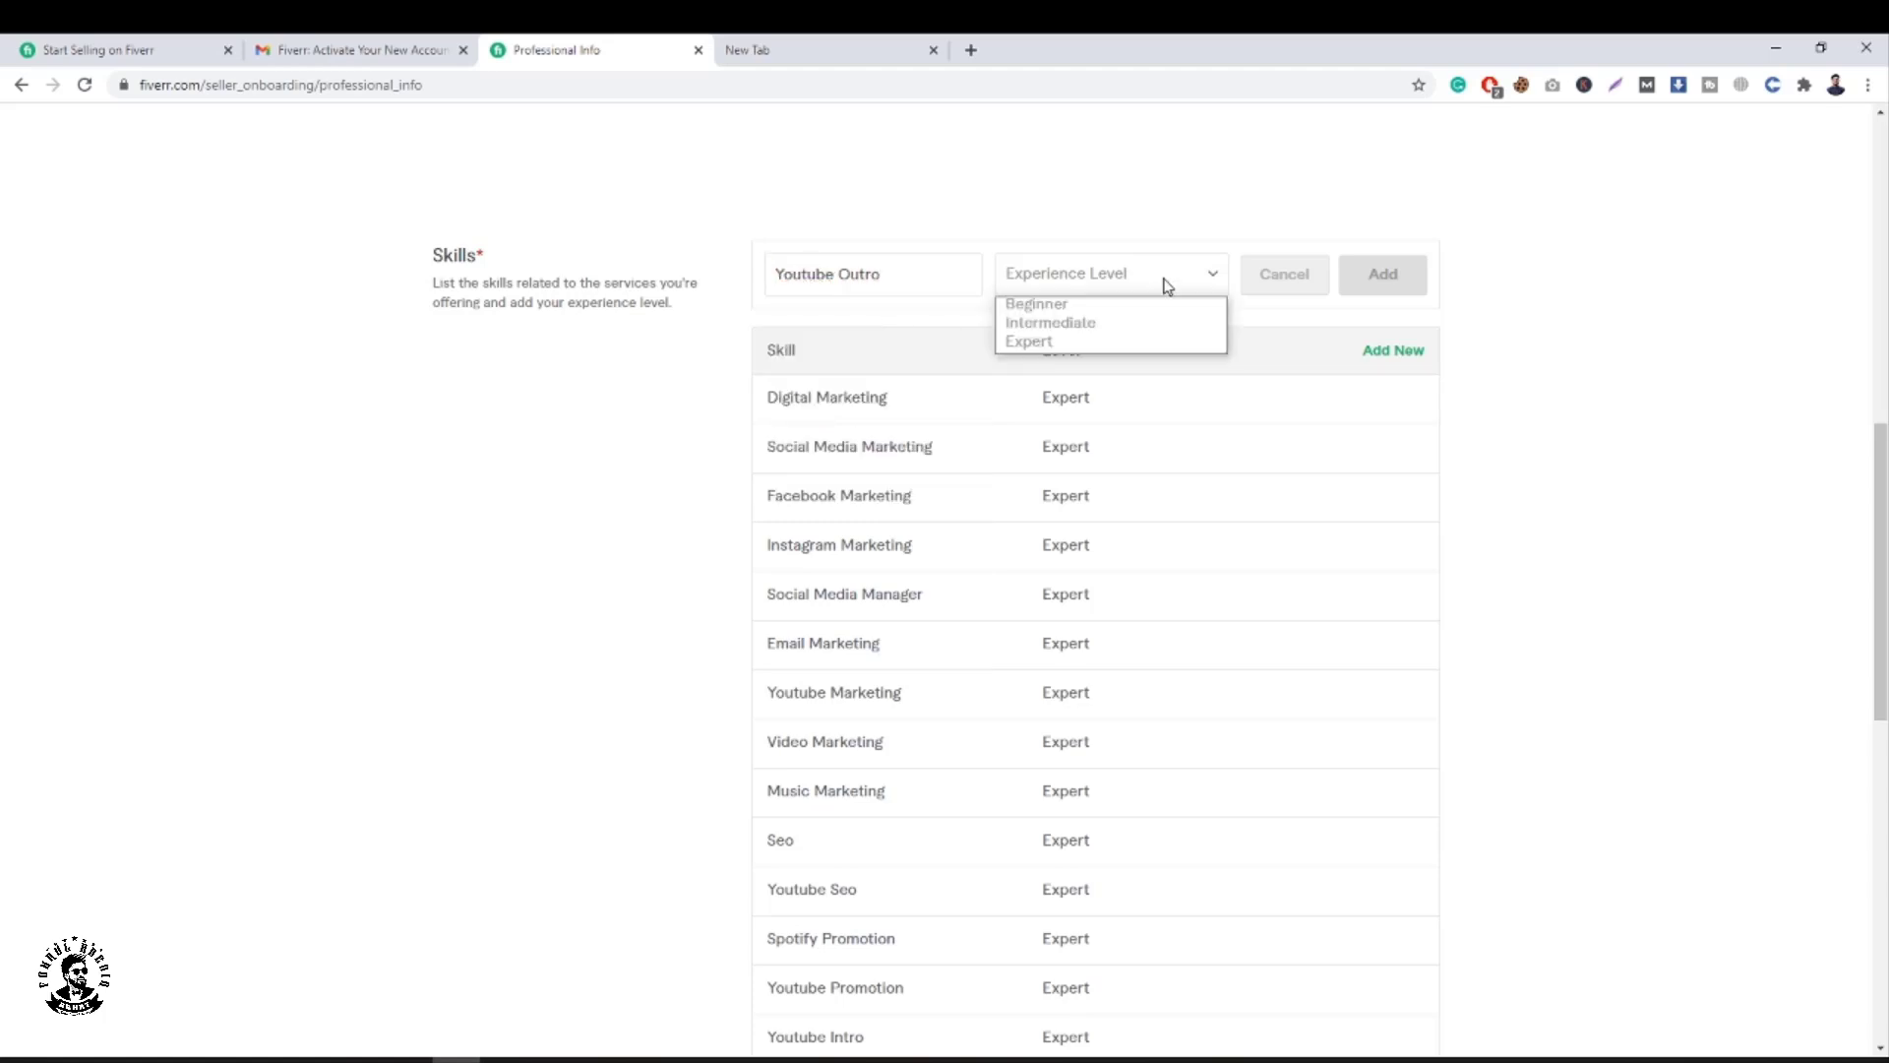
pyautogui.click(1109, 344)
pyautogui.click(1382, 297)
# Add a new skill, Whiteboard Animation, to the Skills section with the Expert experience level.
pyautogui.click(1411, 274)
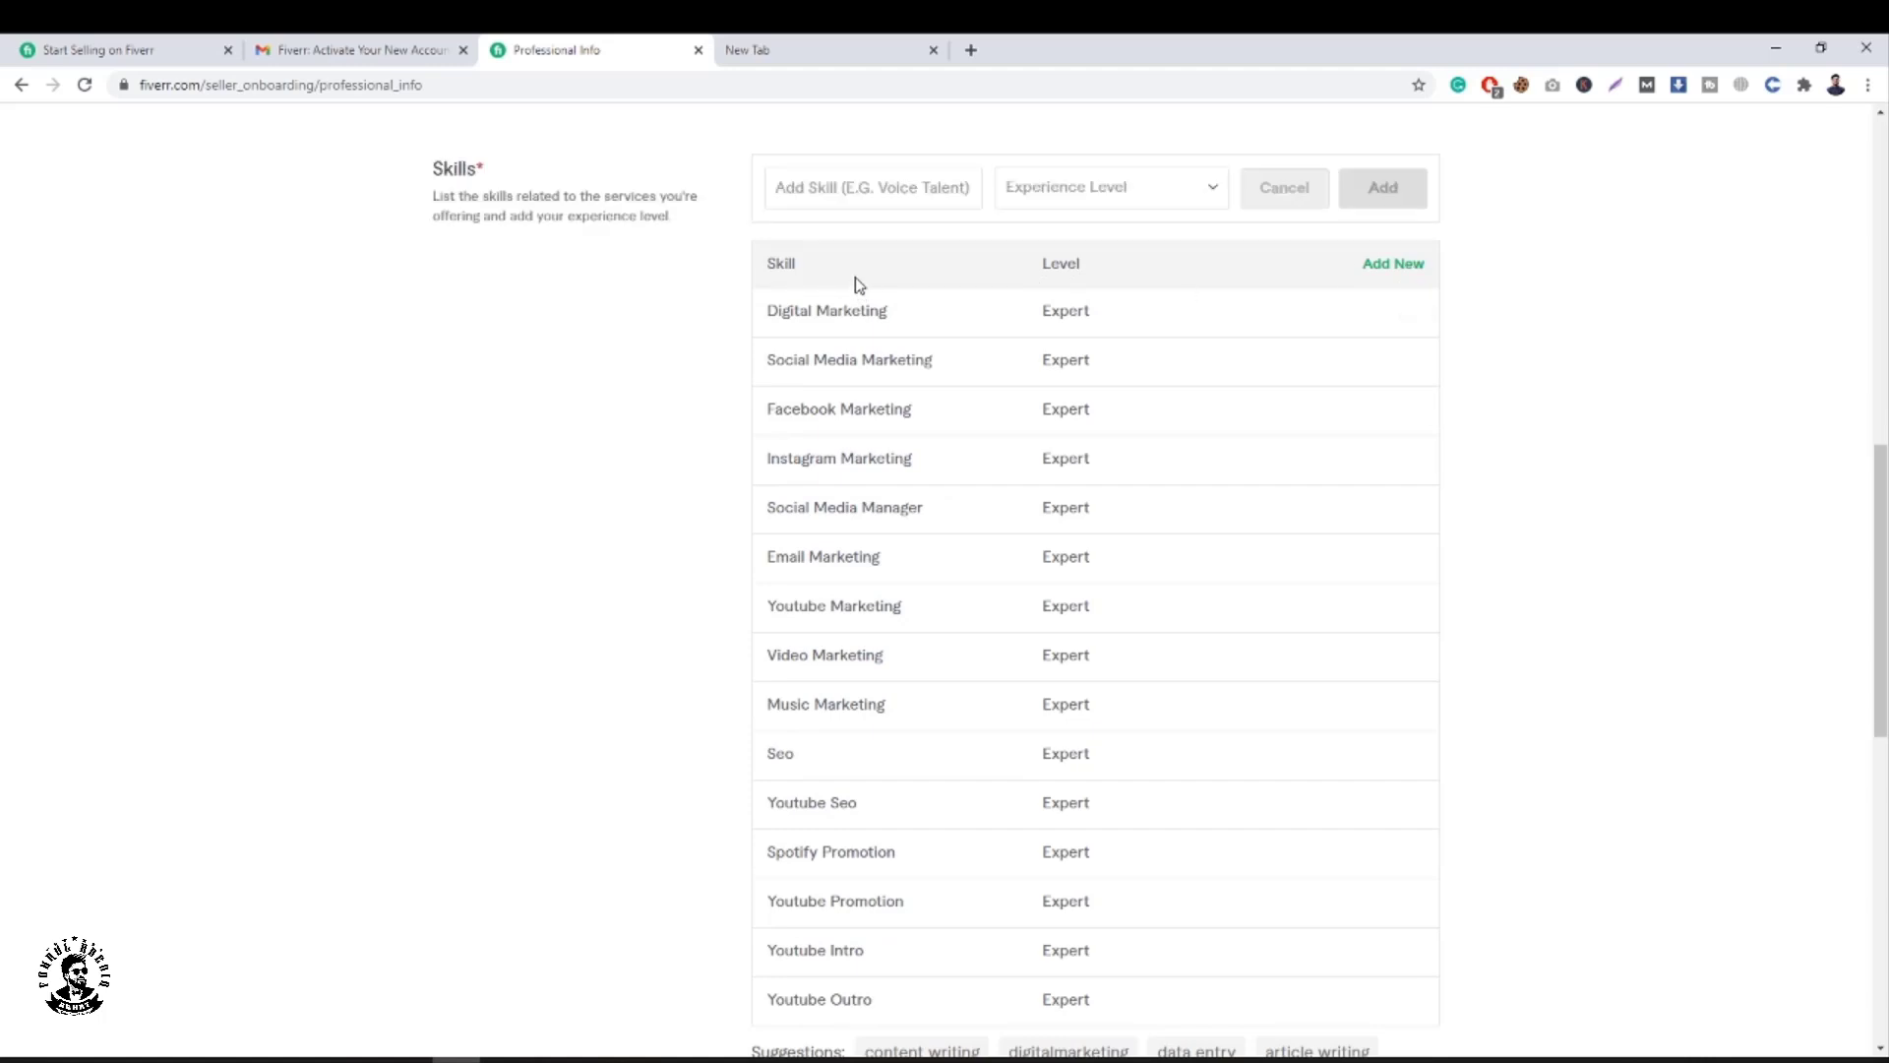
pyautogui.write('White')
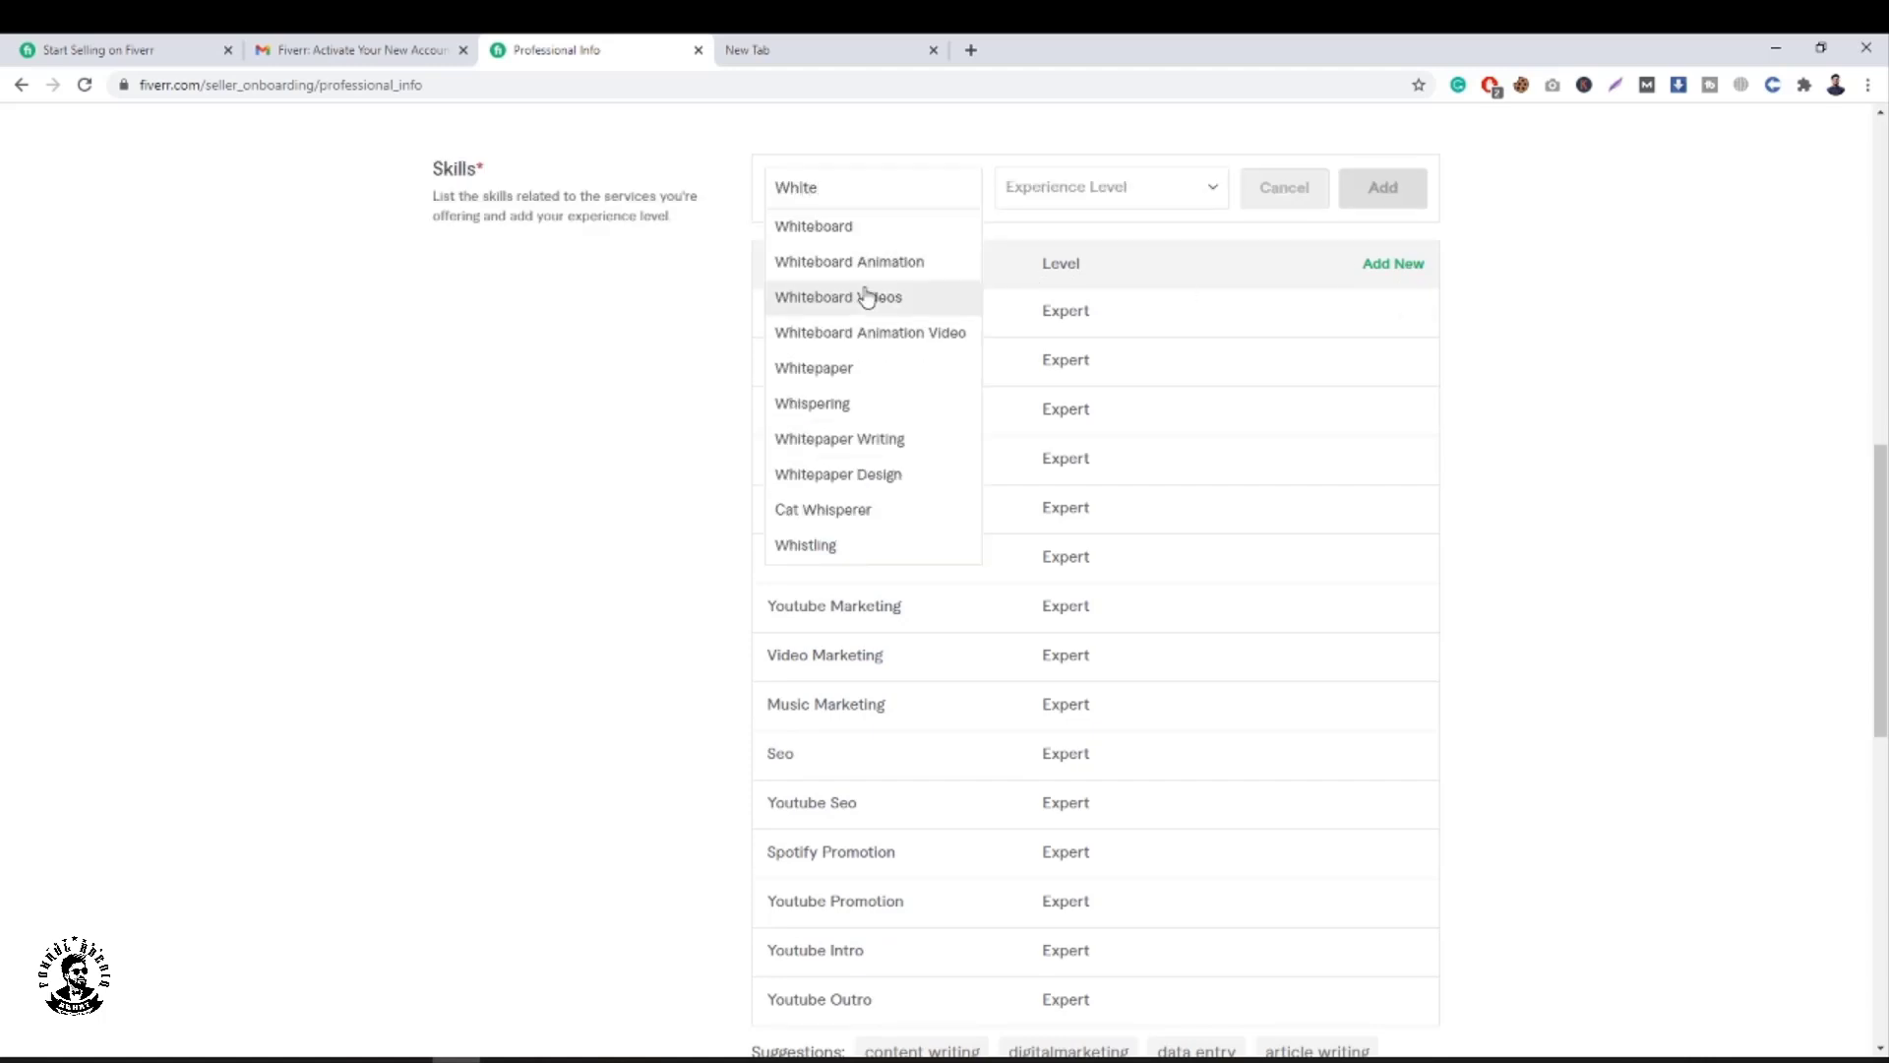
pyautogui.click(866, 262)
pyautogui.click(1082, 197)
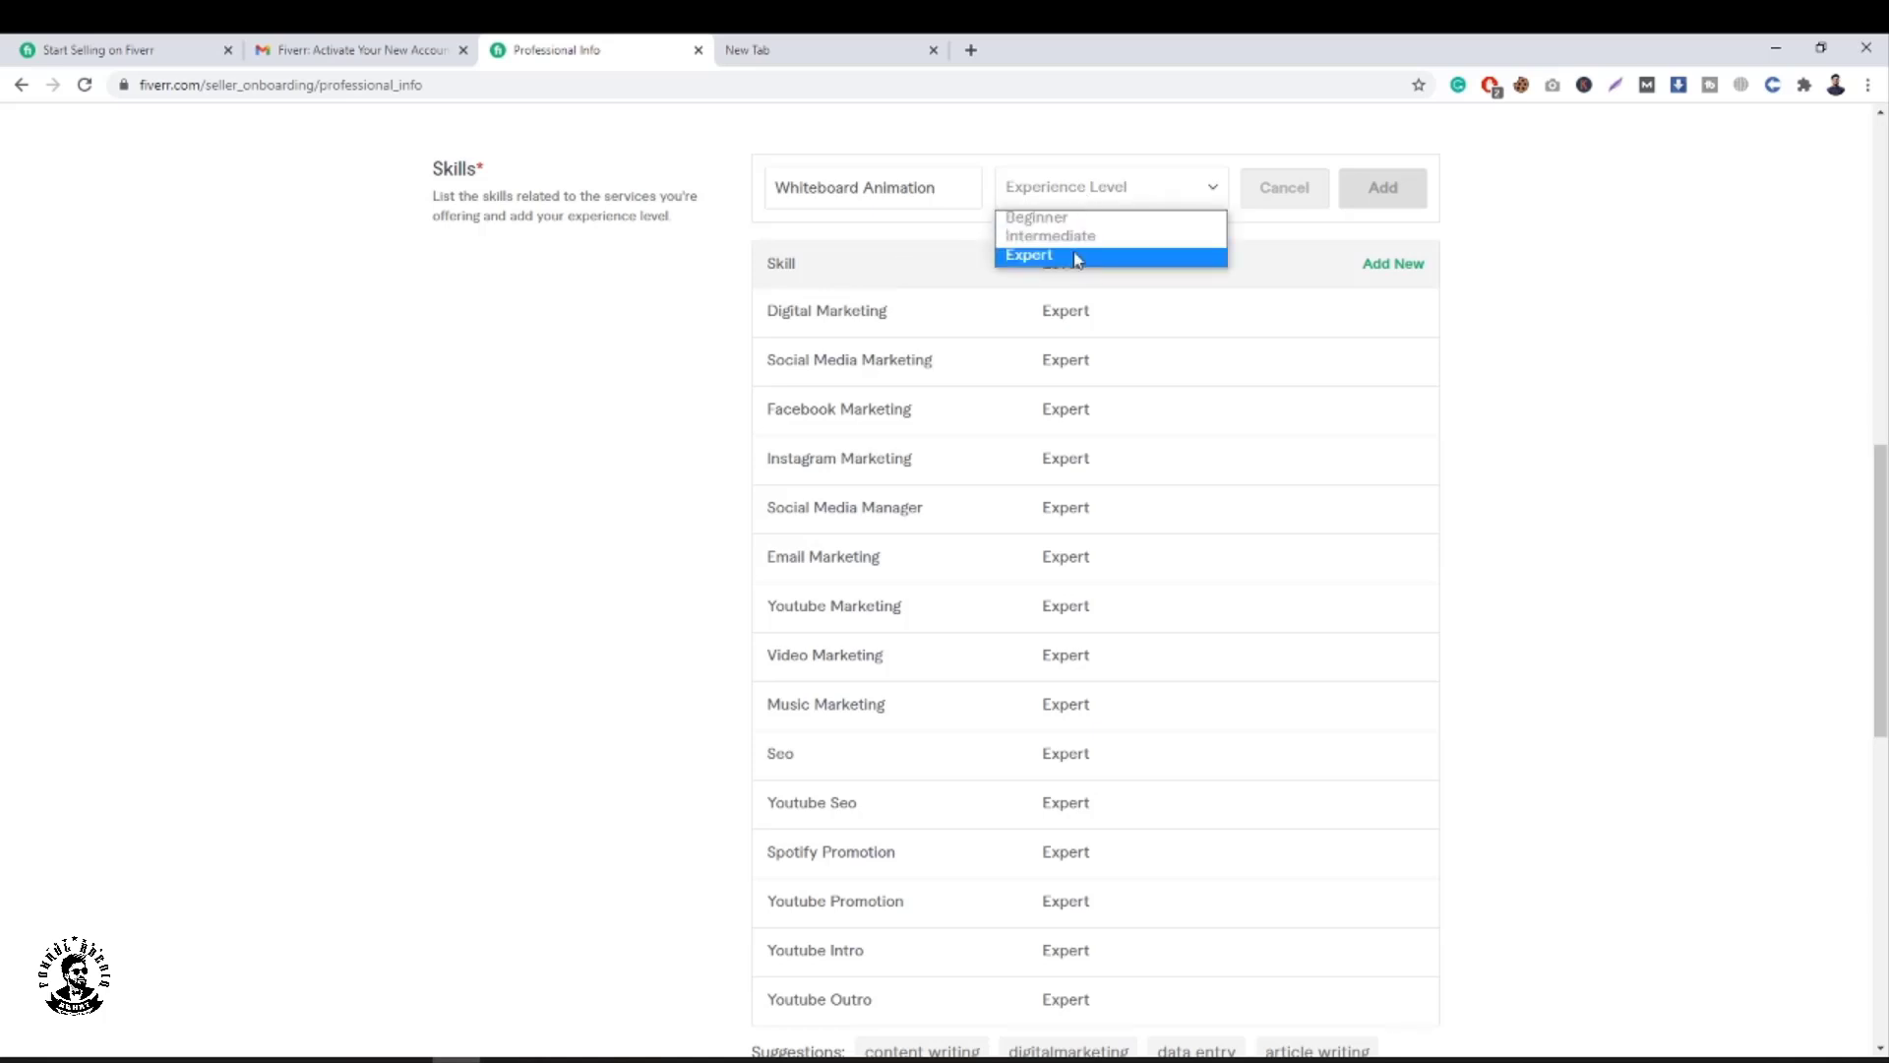
pyautogui.click(1075, 258)
pyautogui.click(1383, 187)
# In the Education section, set the college country to Bangladesh and the college/university name to SUST.
pyautogui.scroll(3, 1177, 451)
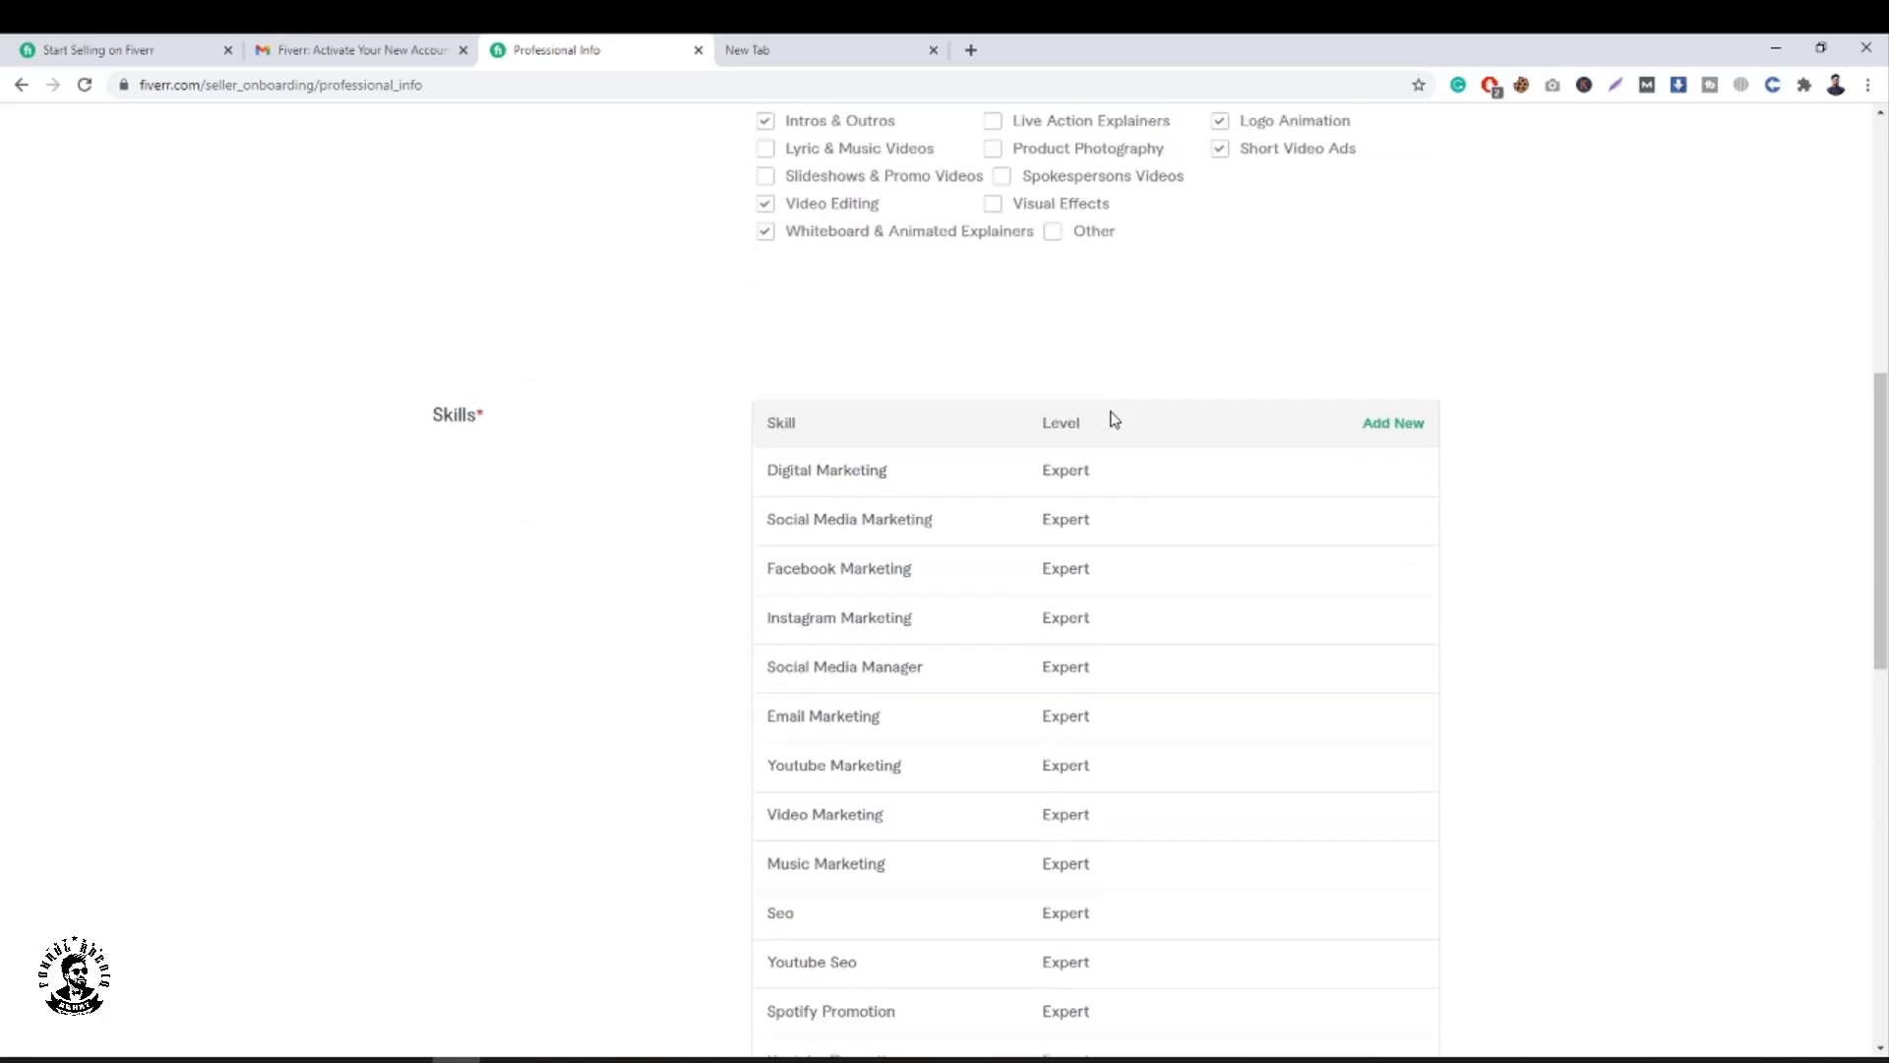
pyautogui.scroll(-10, 1113, 418)
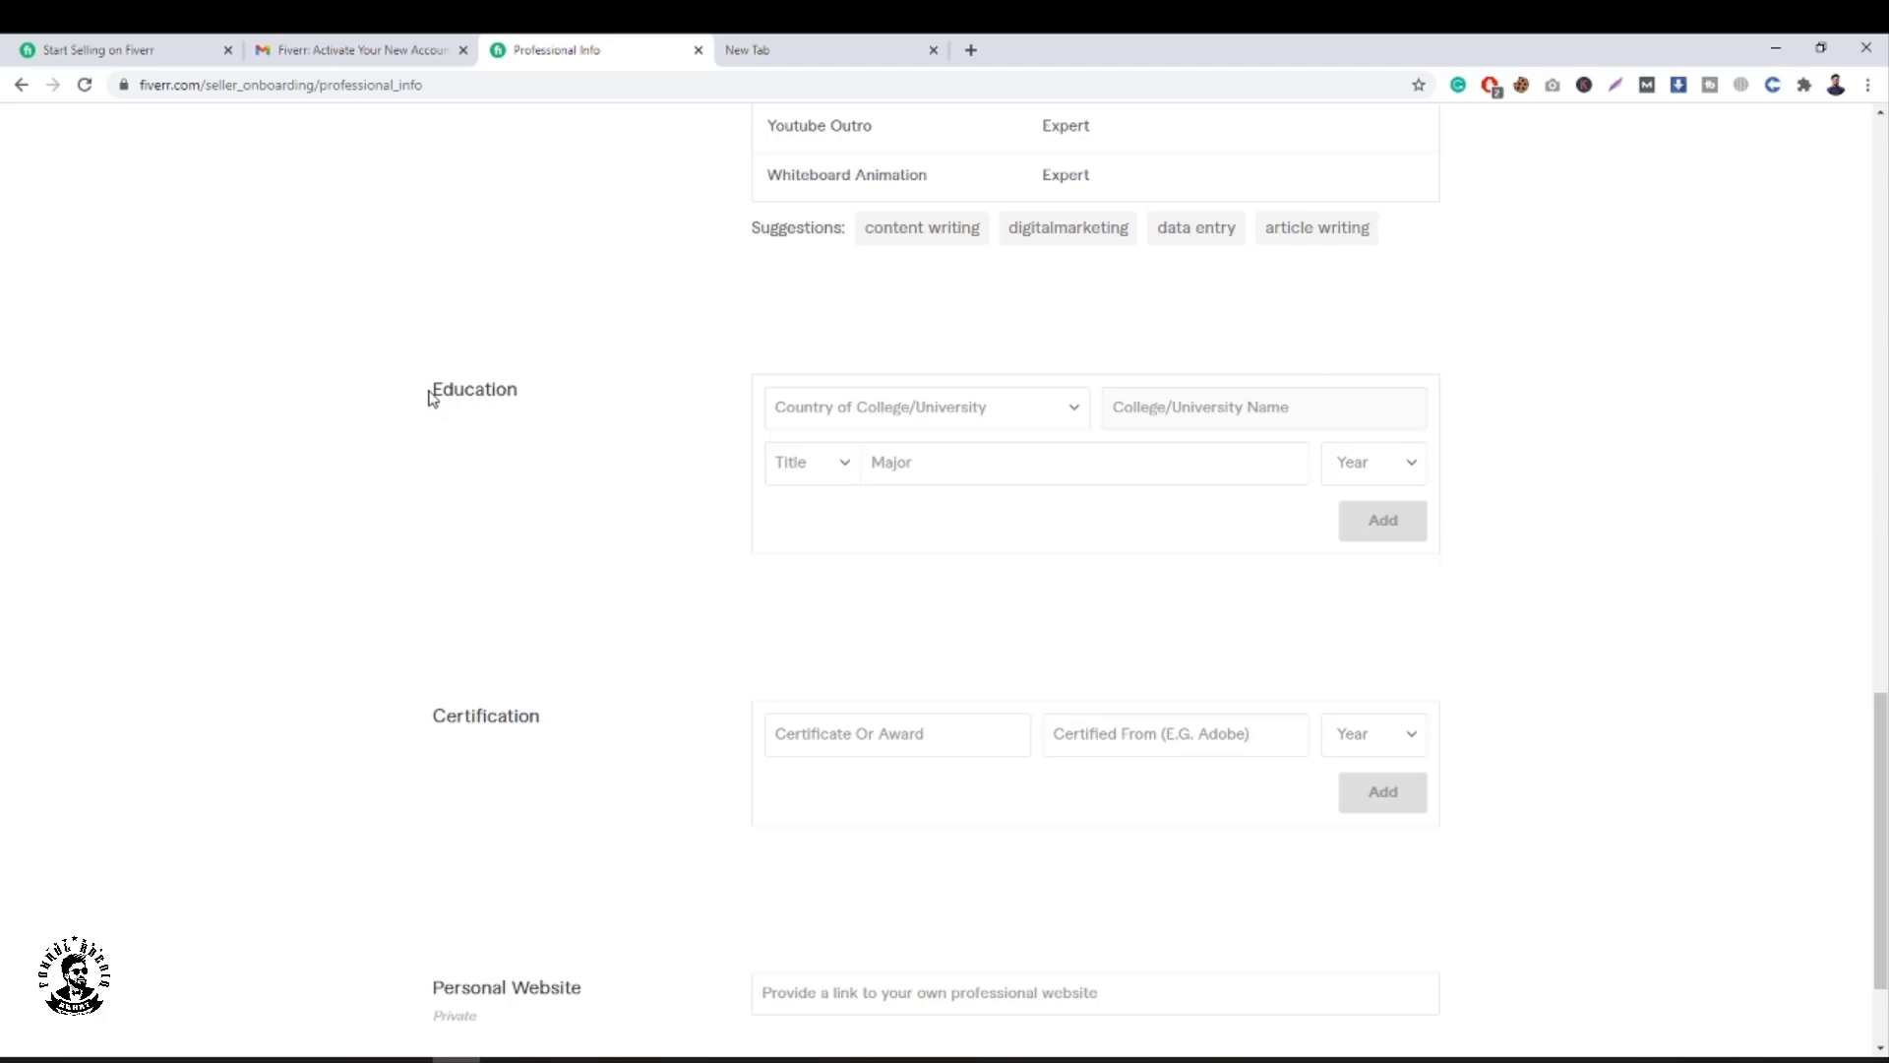
pyautogui.tripleClick(542, 404)
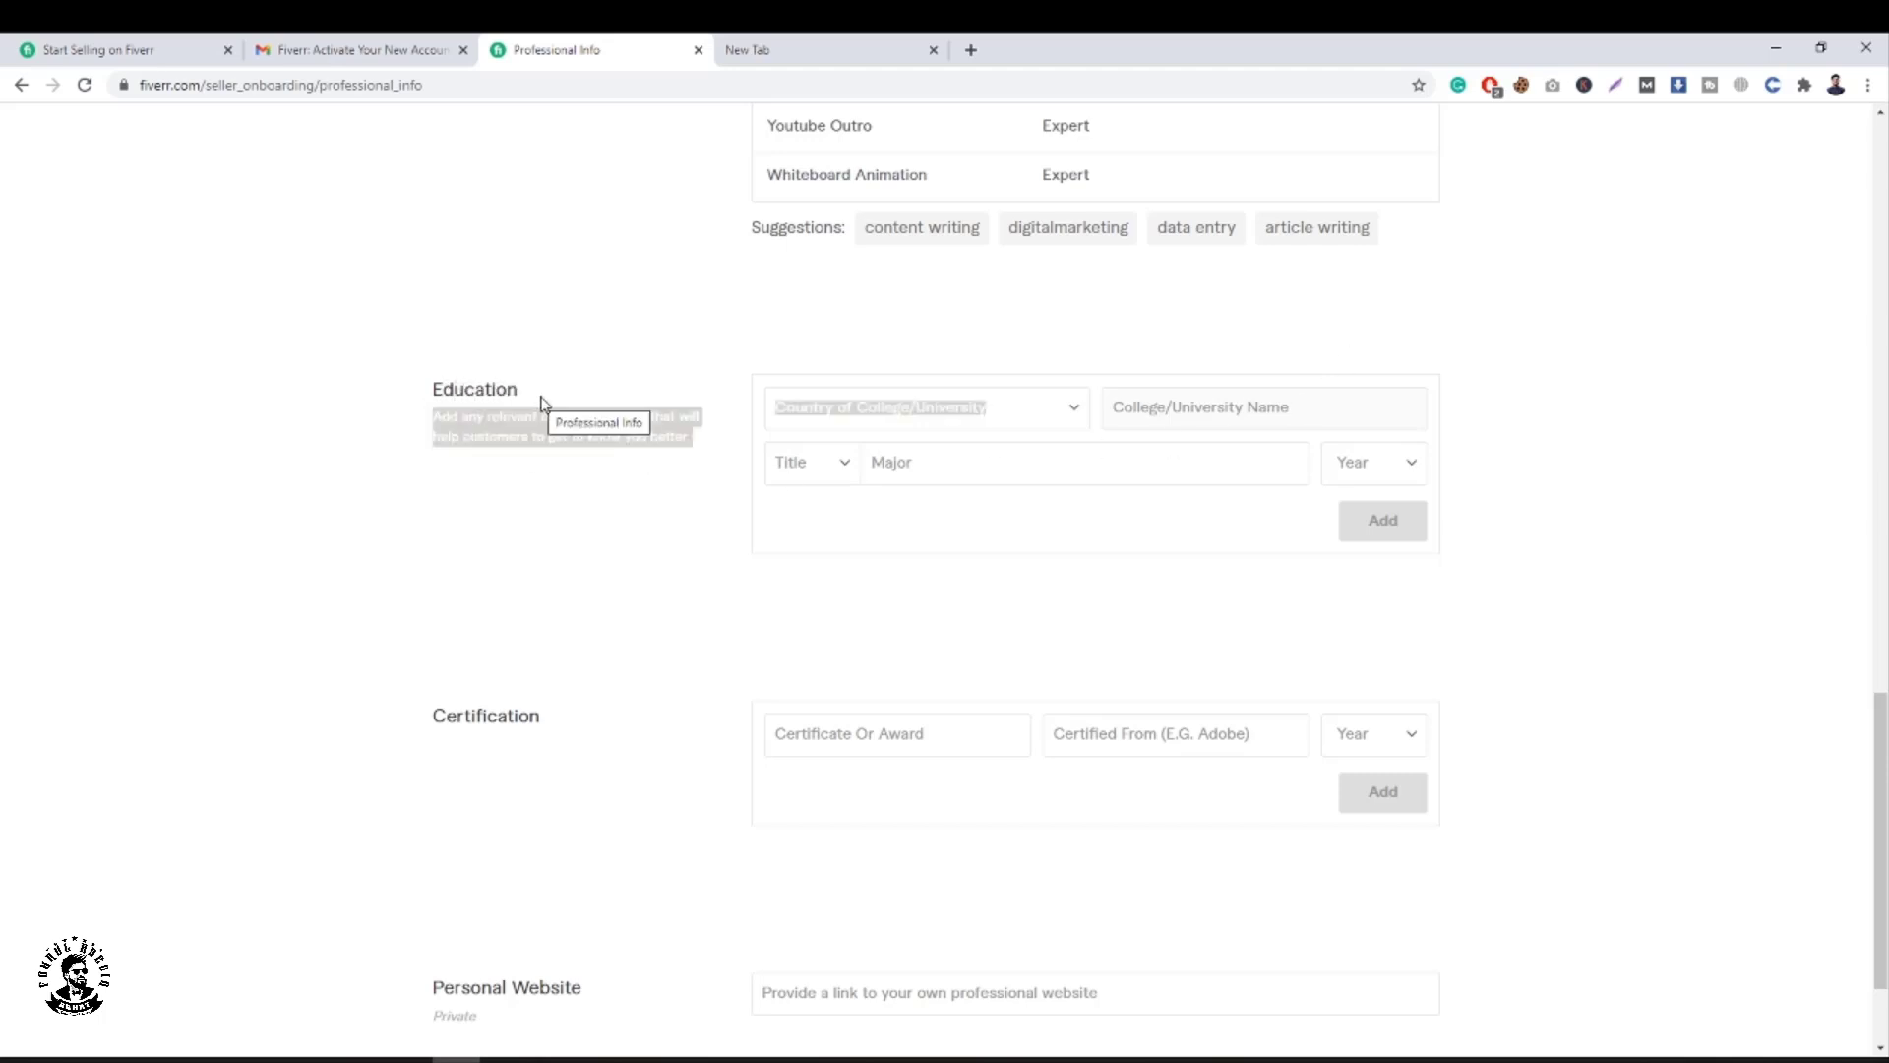
pyautogui.click(868, 414)
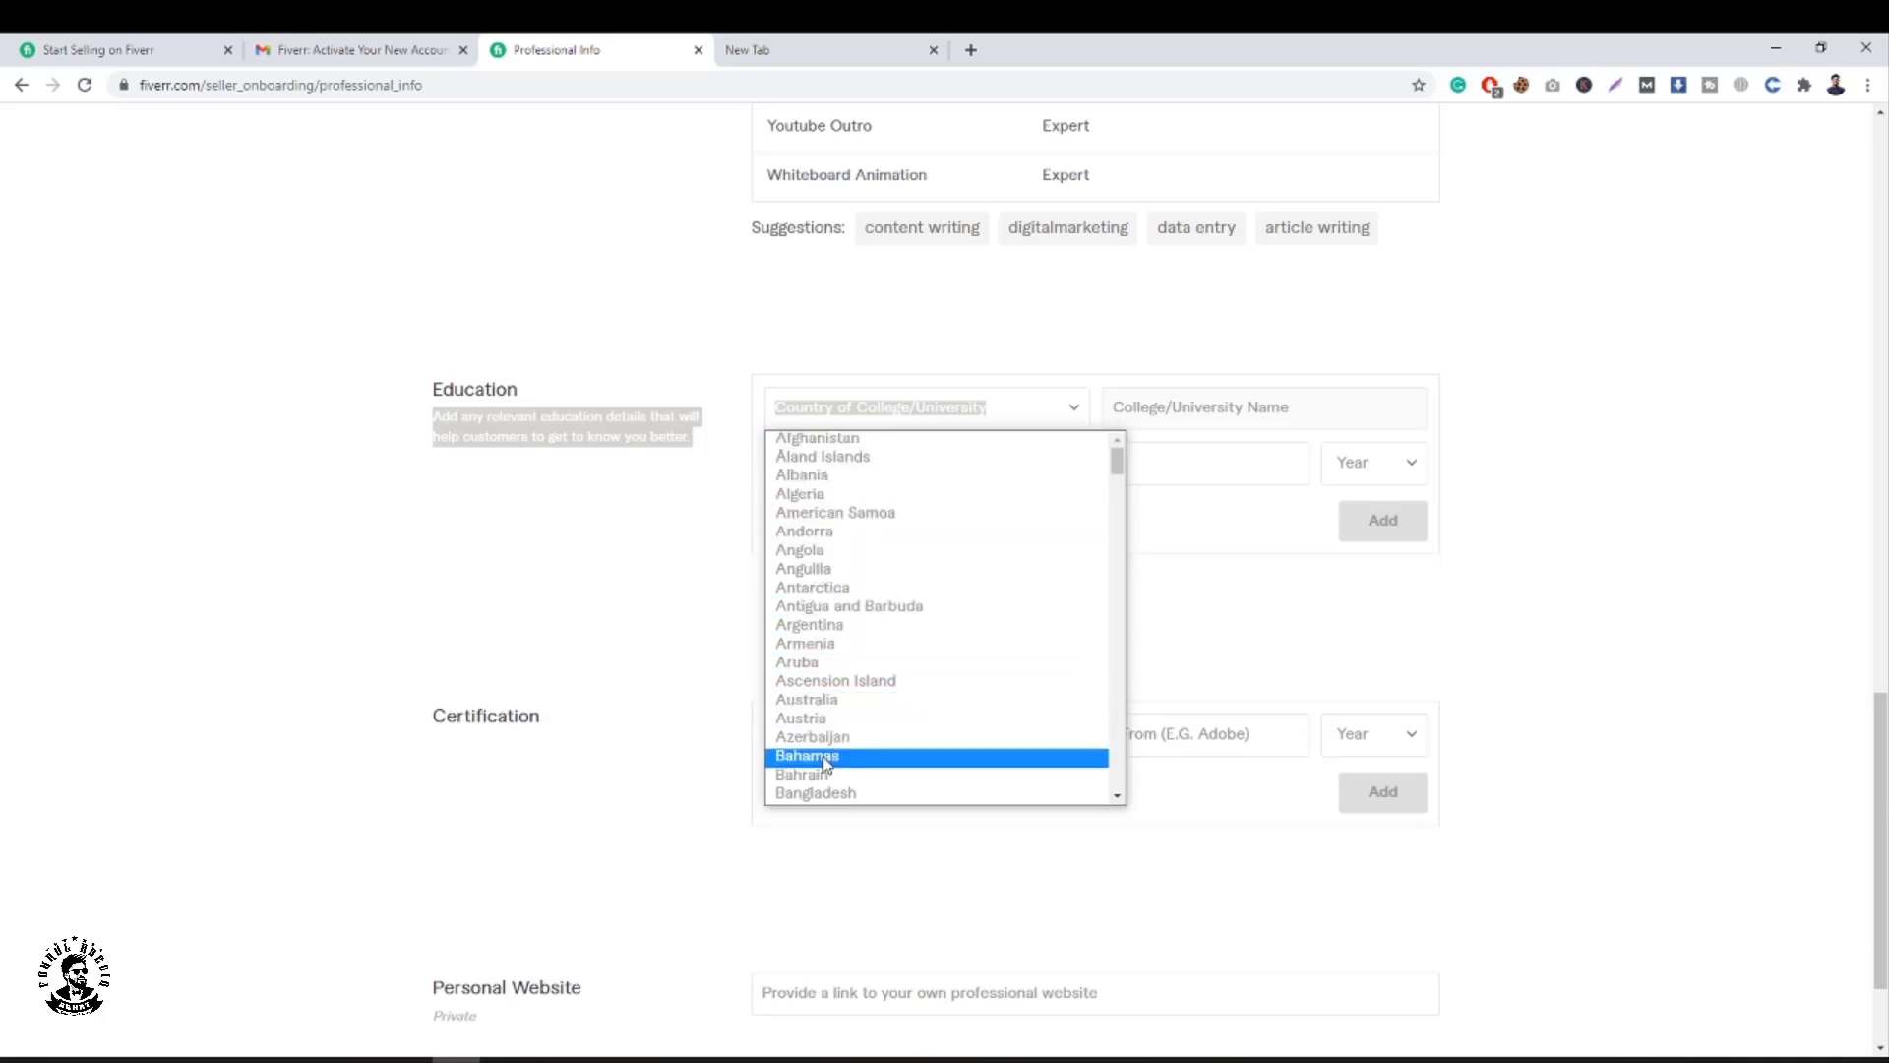
pyautogui.click(831, 791)
pyautogui.click(1233, 392)
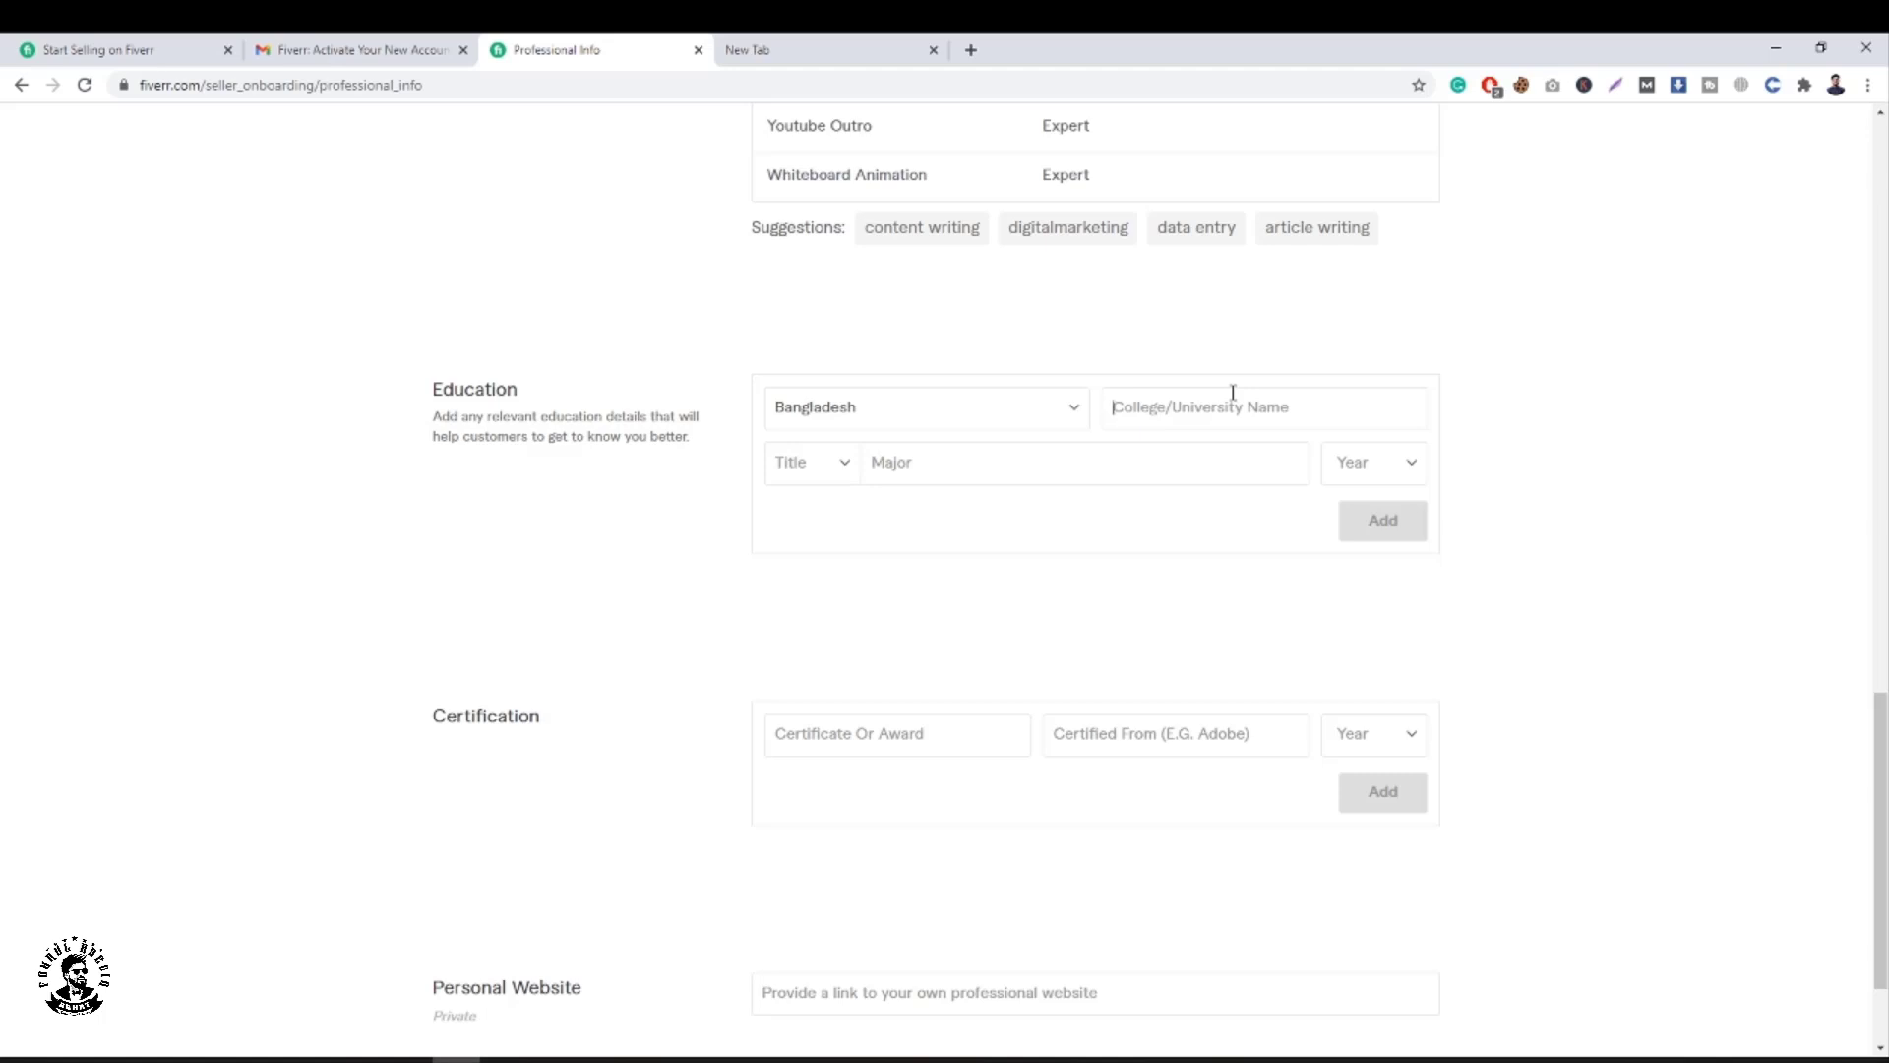
pyautogui.write('SUST')
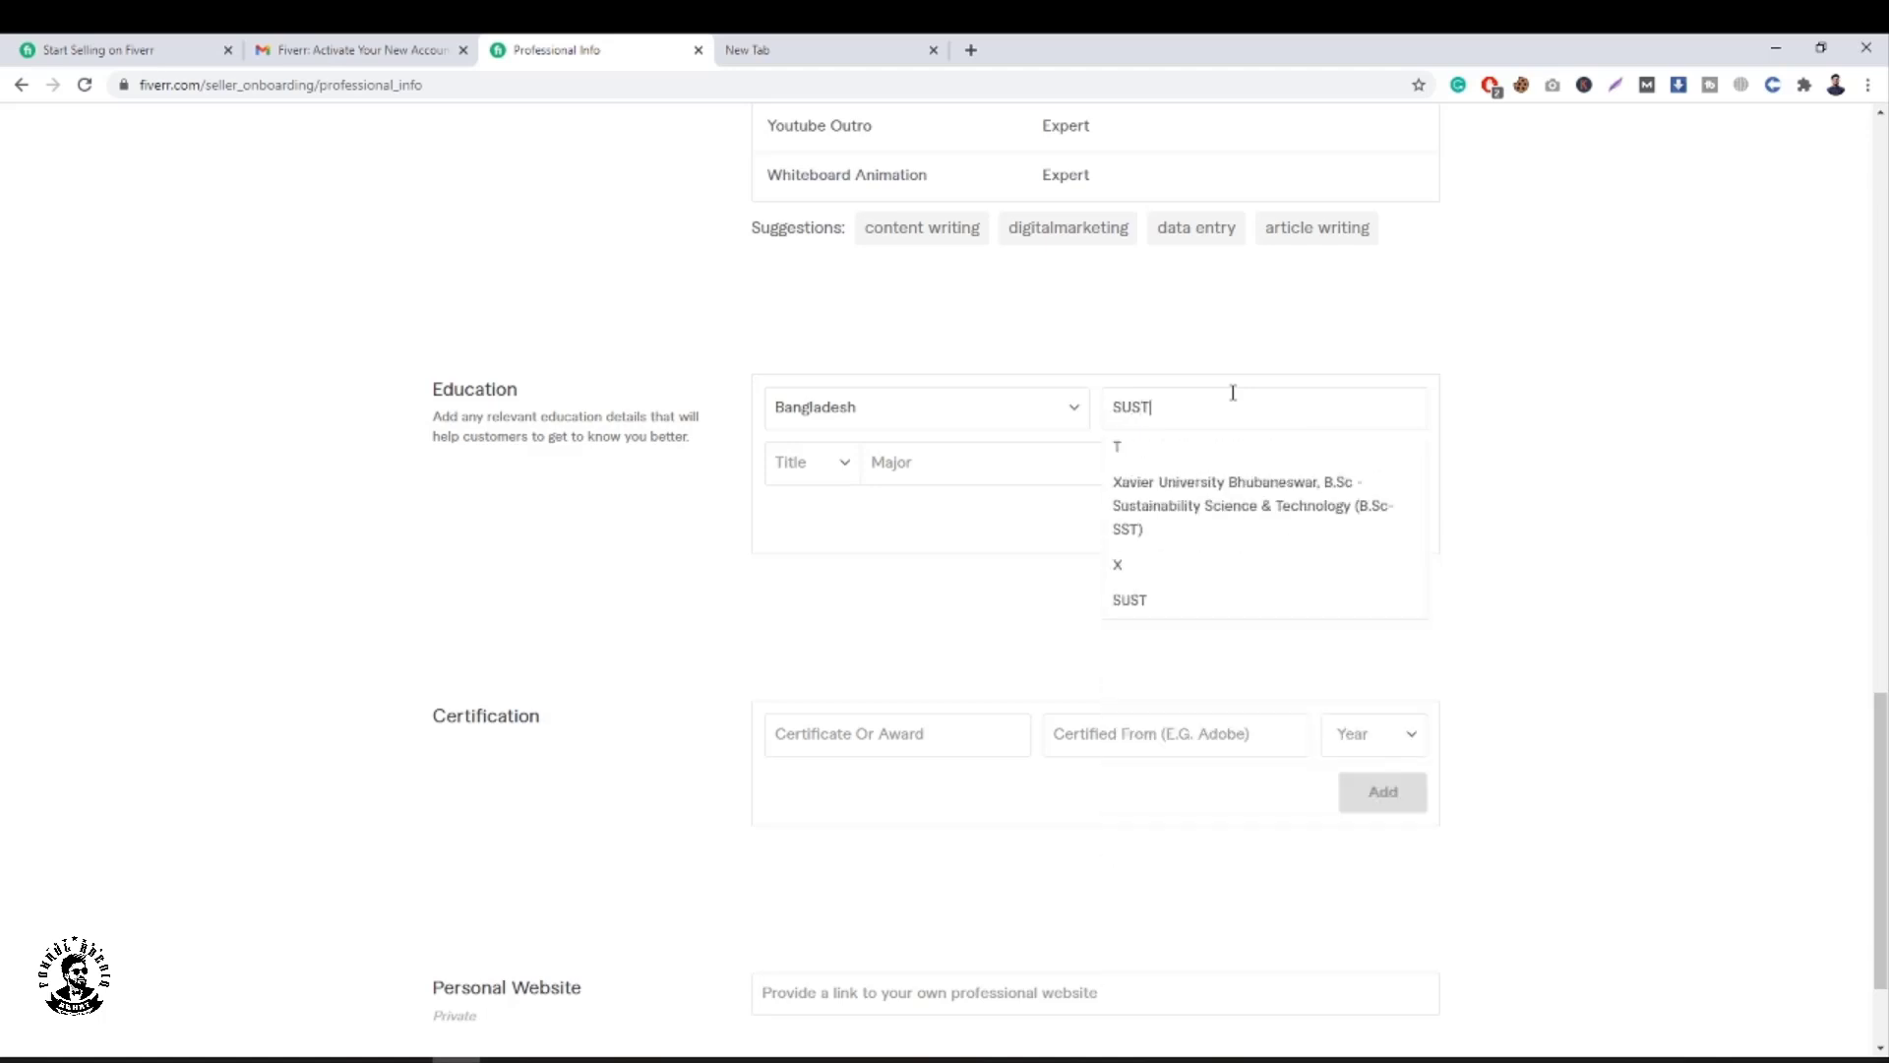
pyautogui.click(1184, 597)
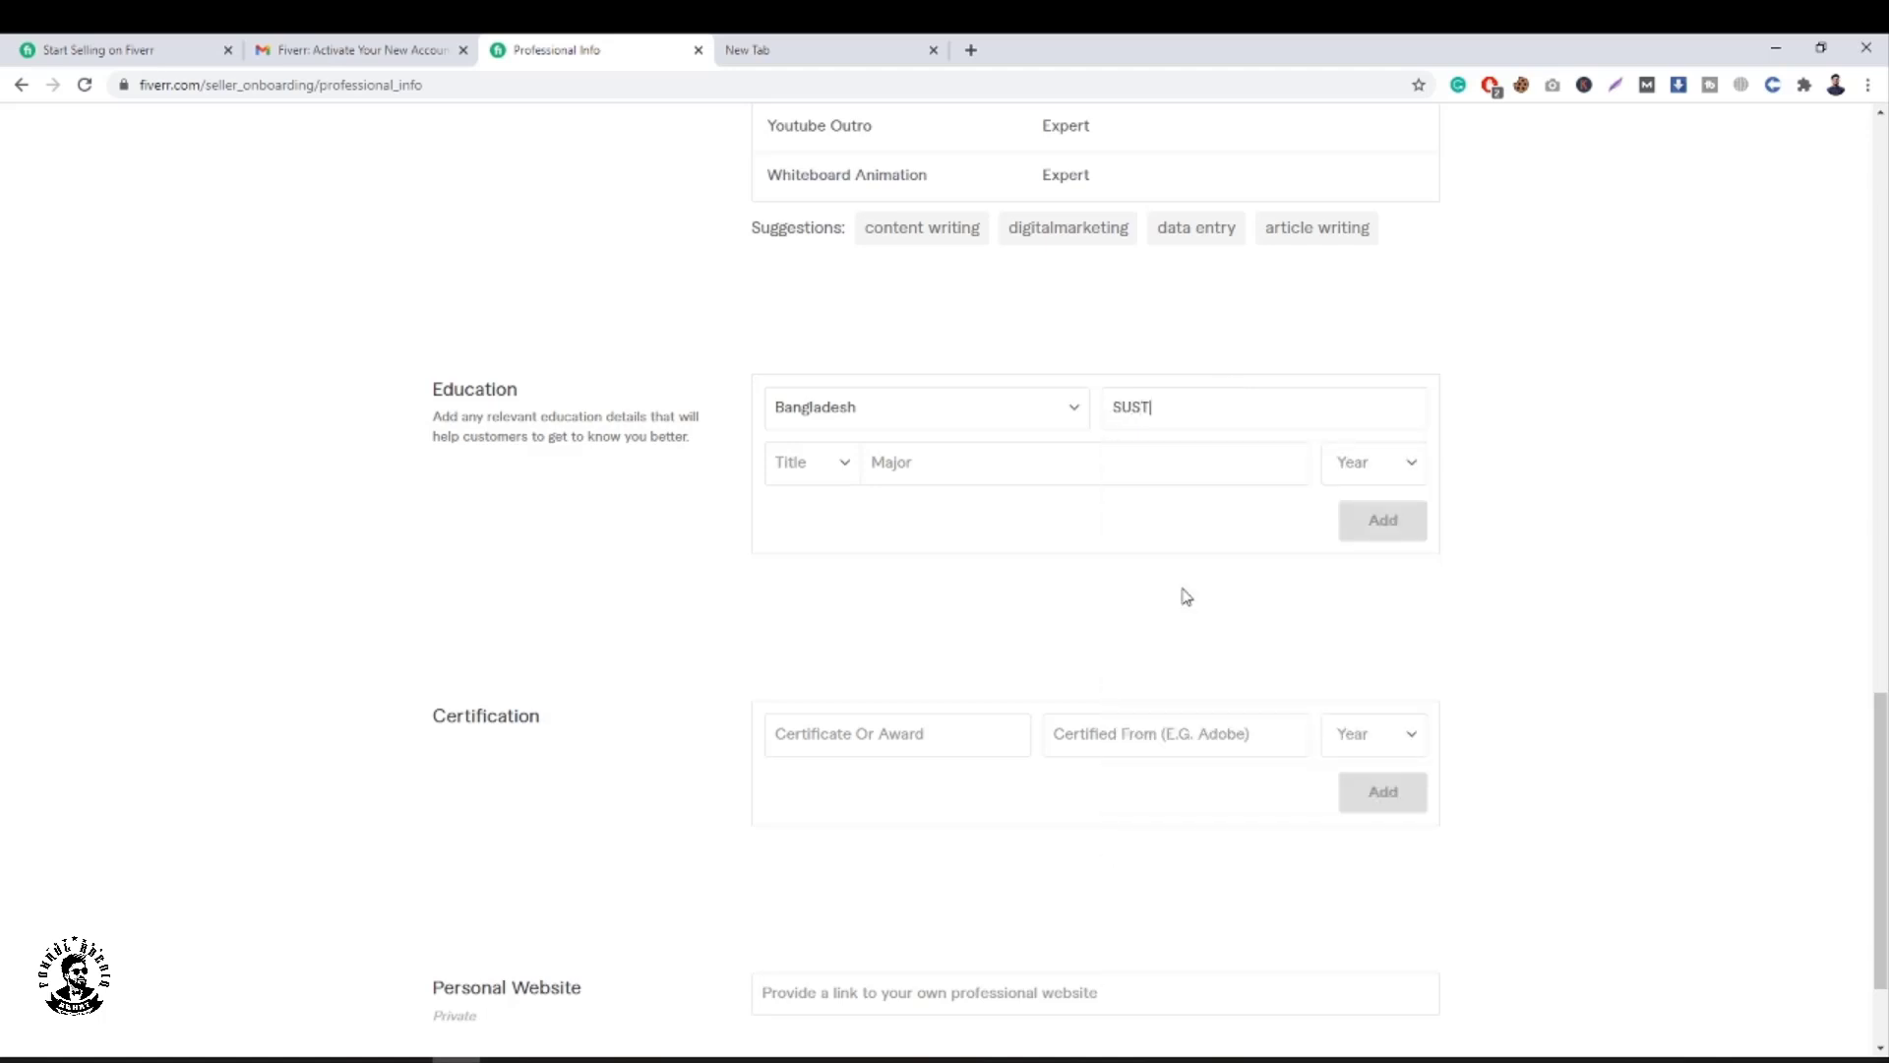
# Set the education title to B.Sc. and the major to Nursing.
pyautogui.click(848, 468)
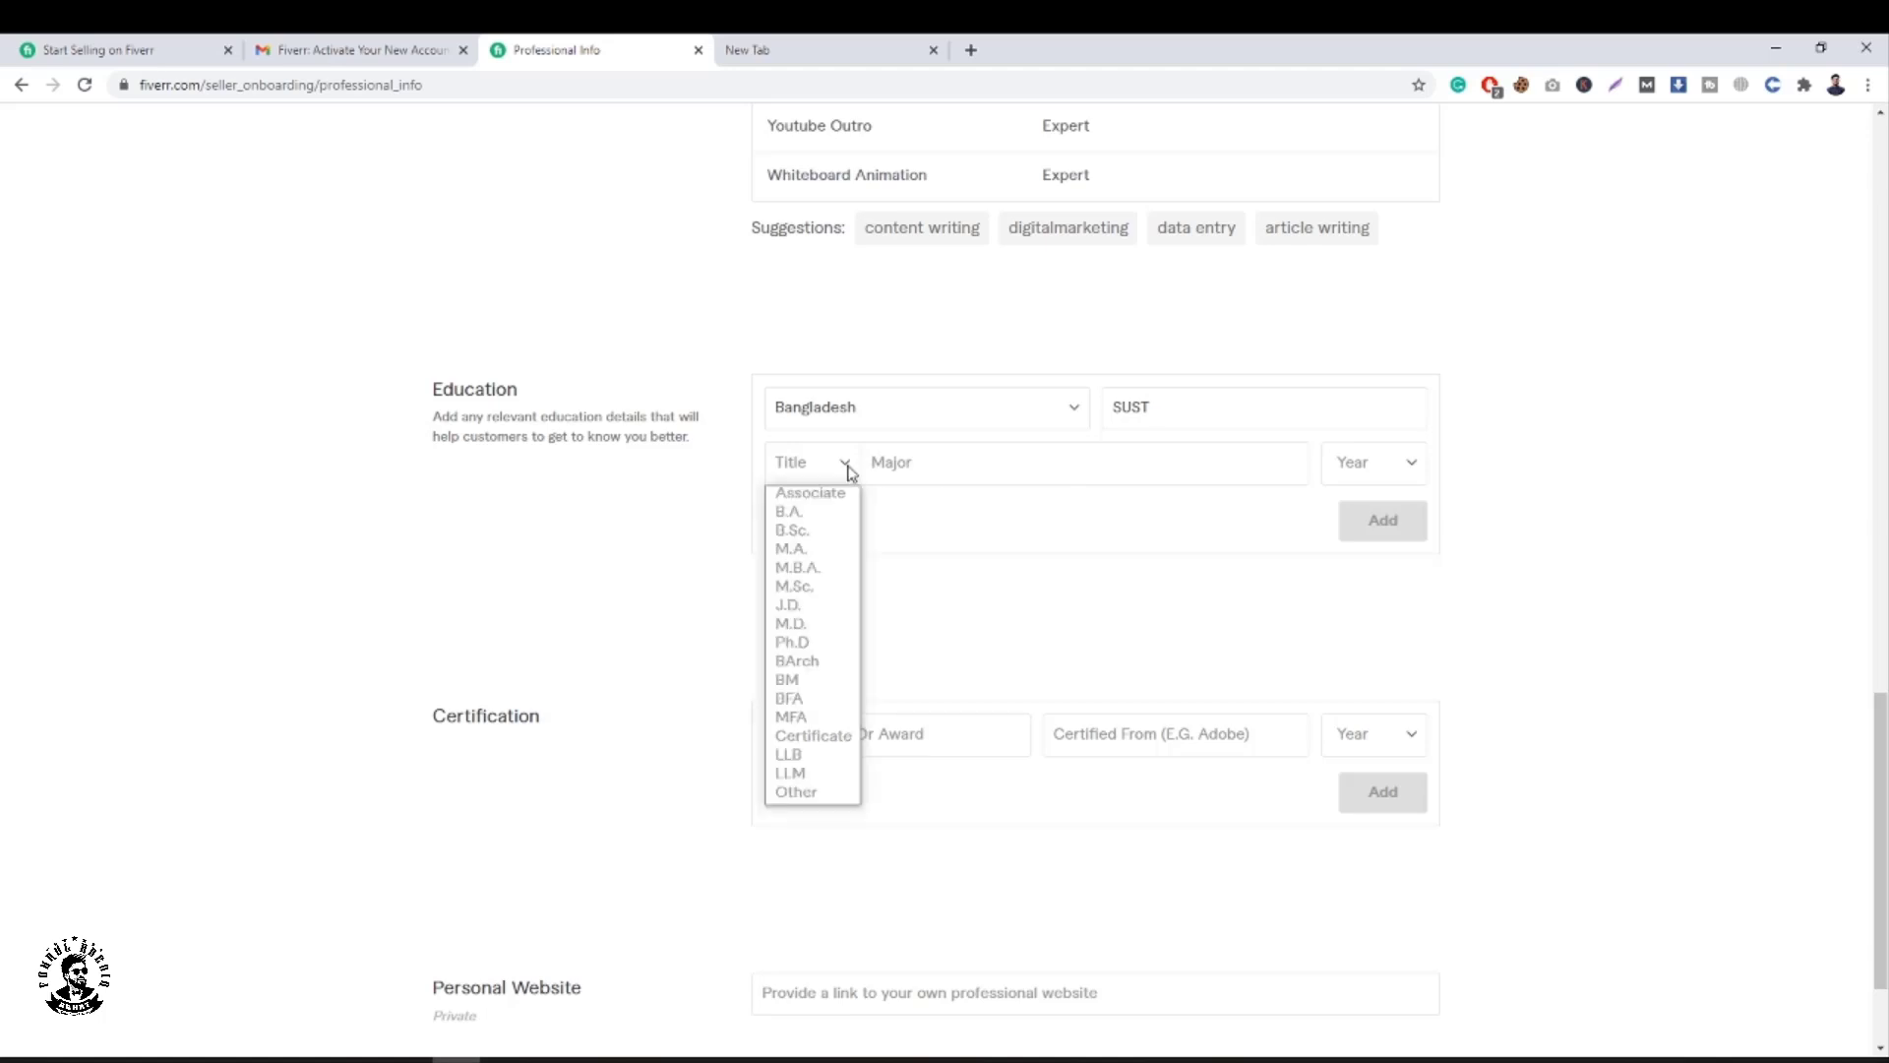
pyautogui.click(806, 537)
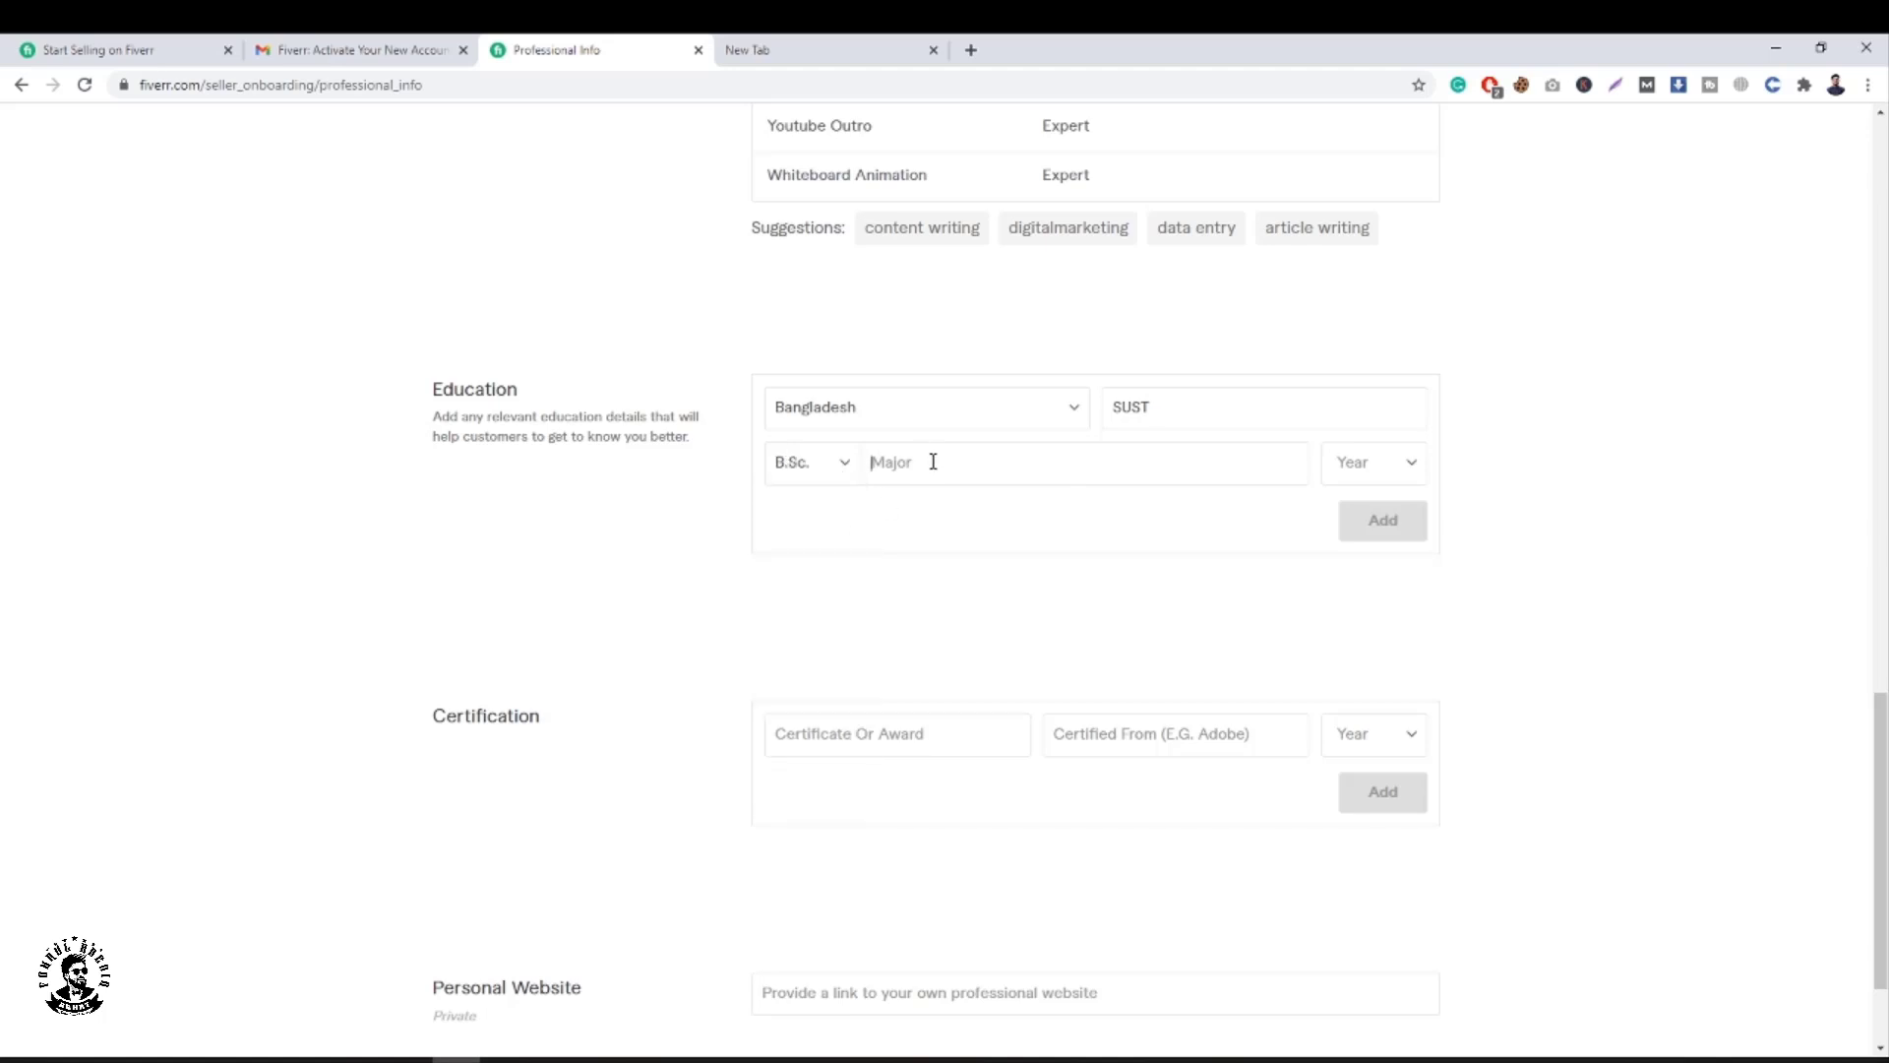
pyautogui.click(932, 461)
pyautogui.write('Nursing')
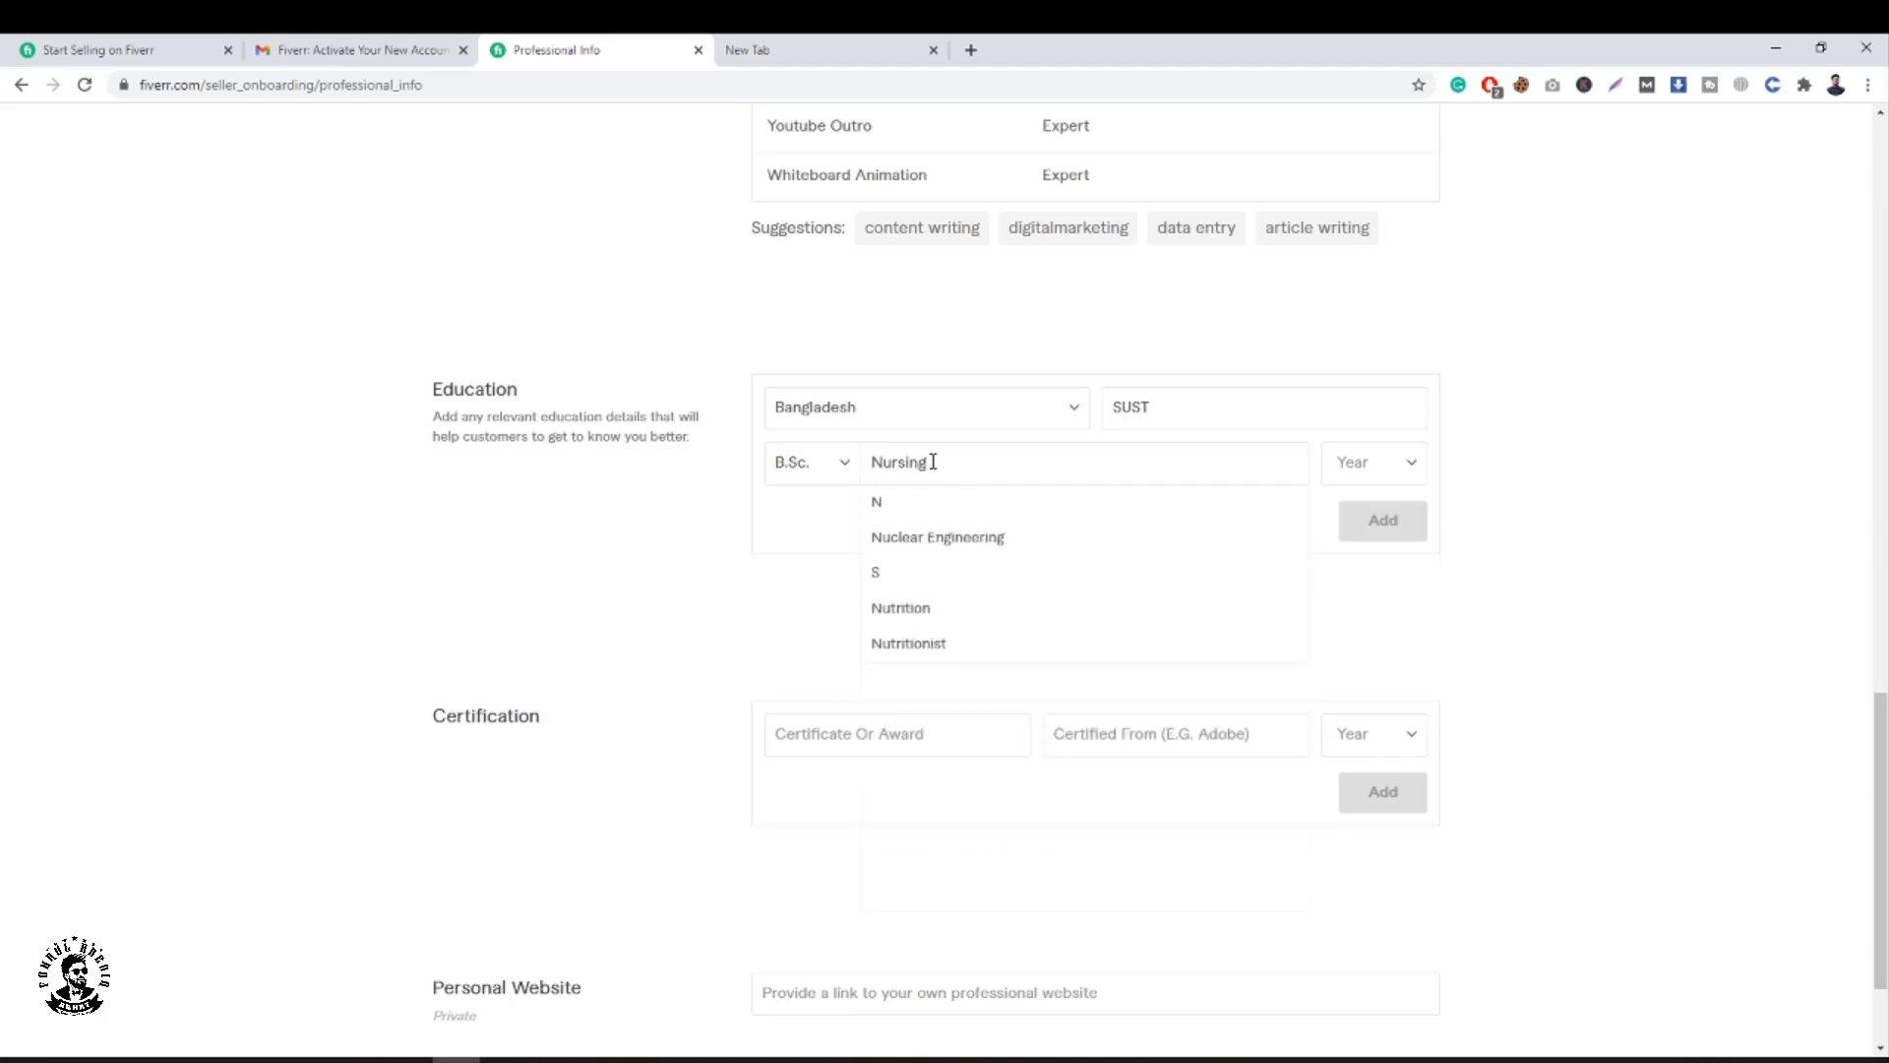
pyautogui.click(937, 536)
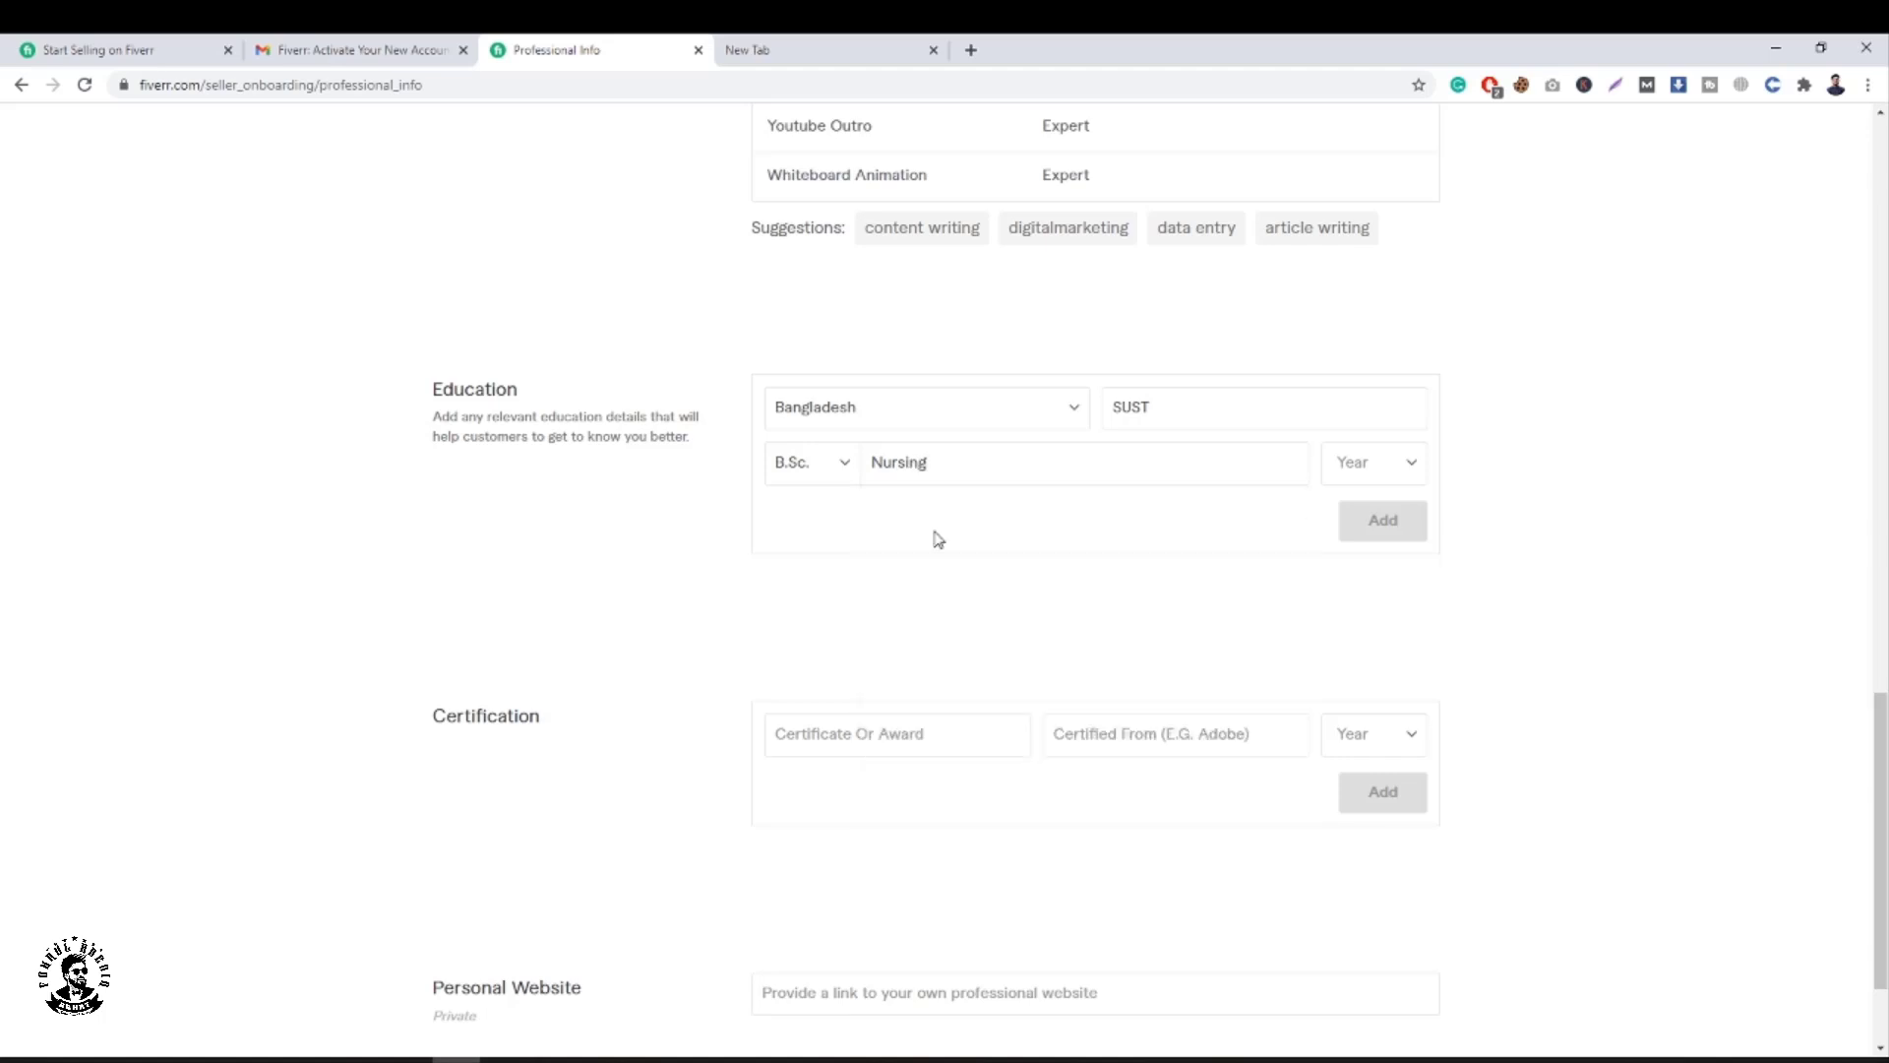
# Try Sylhet Mc as the college/university name in the education entry, and set it back to SUST.
pyautogui.click(1186, 411)
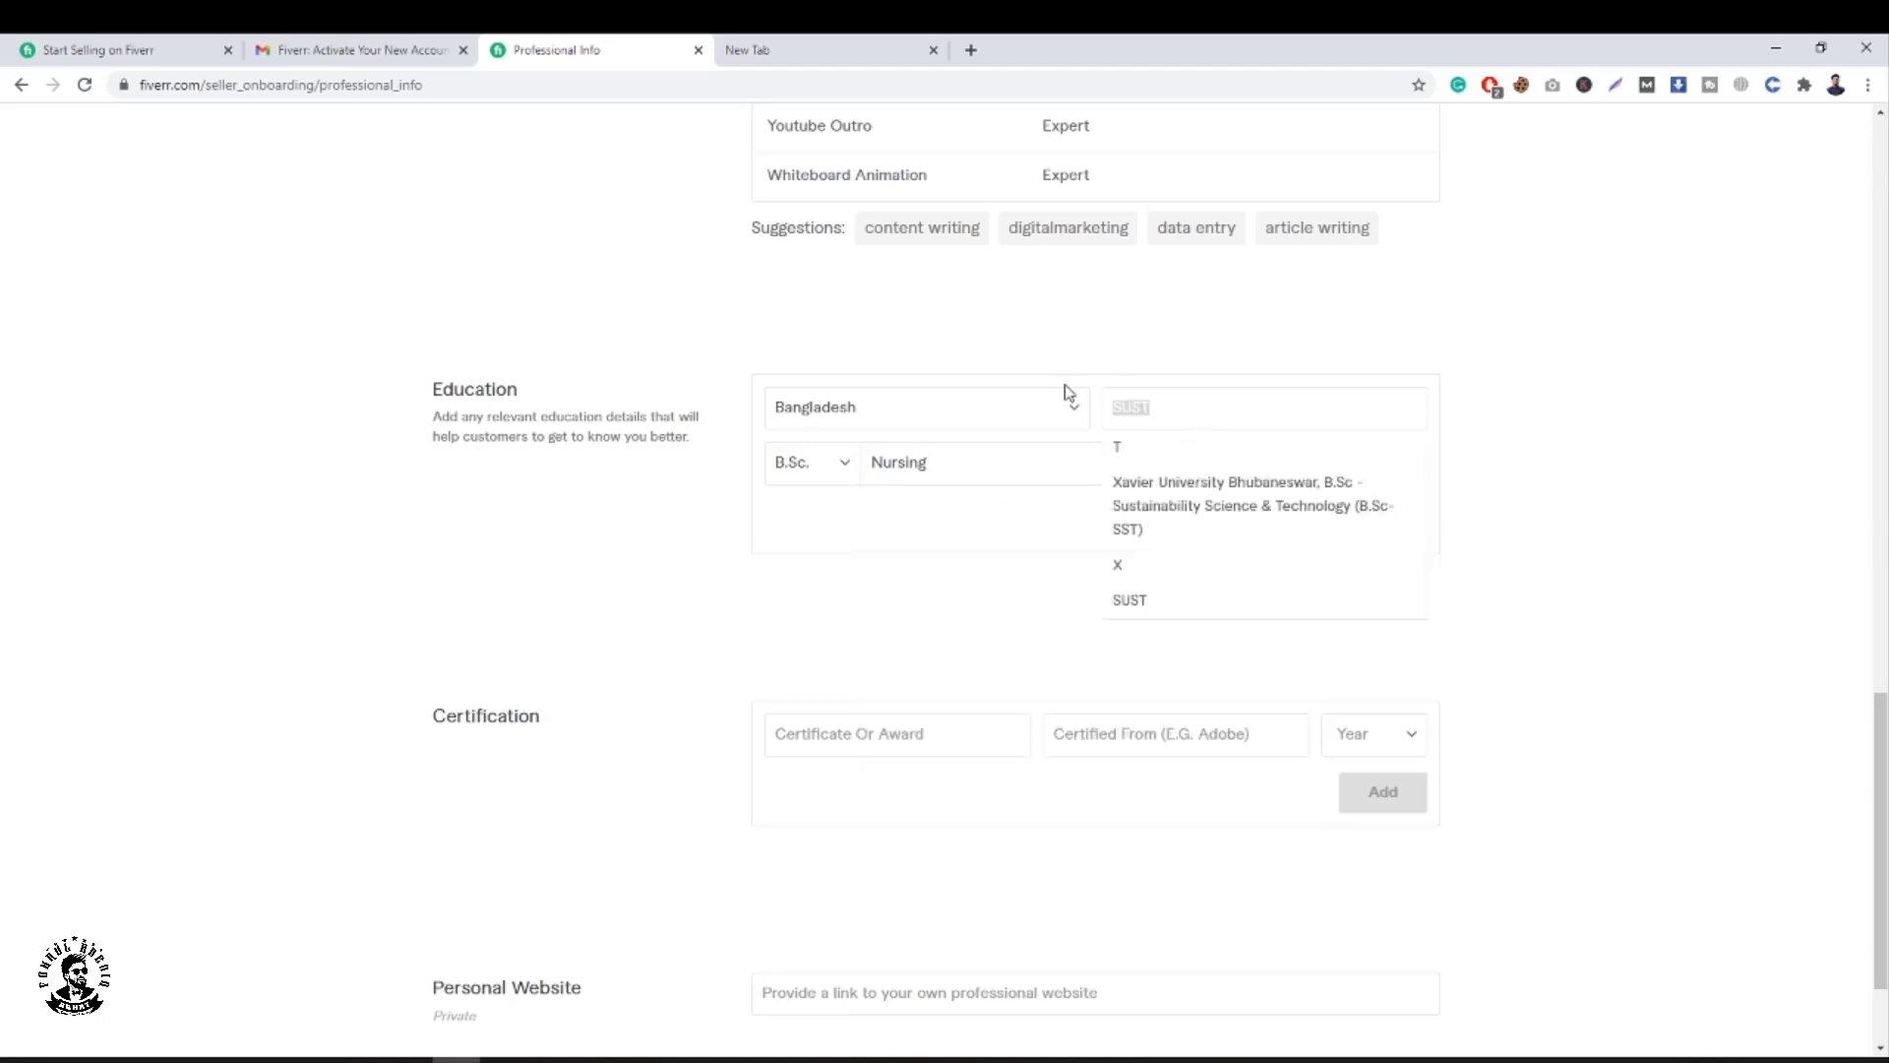
pyautogui.write('Sylhet Mc')
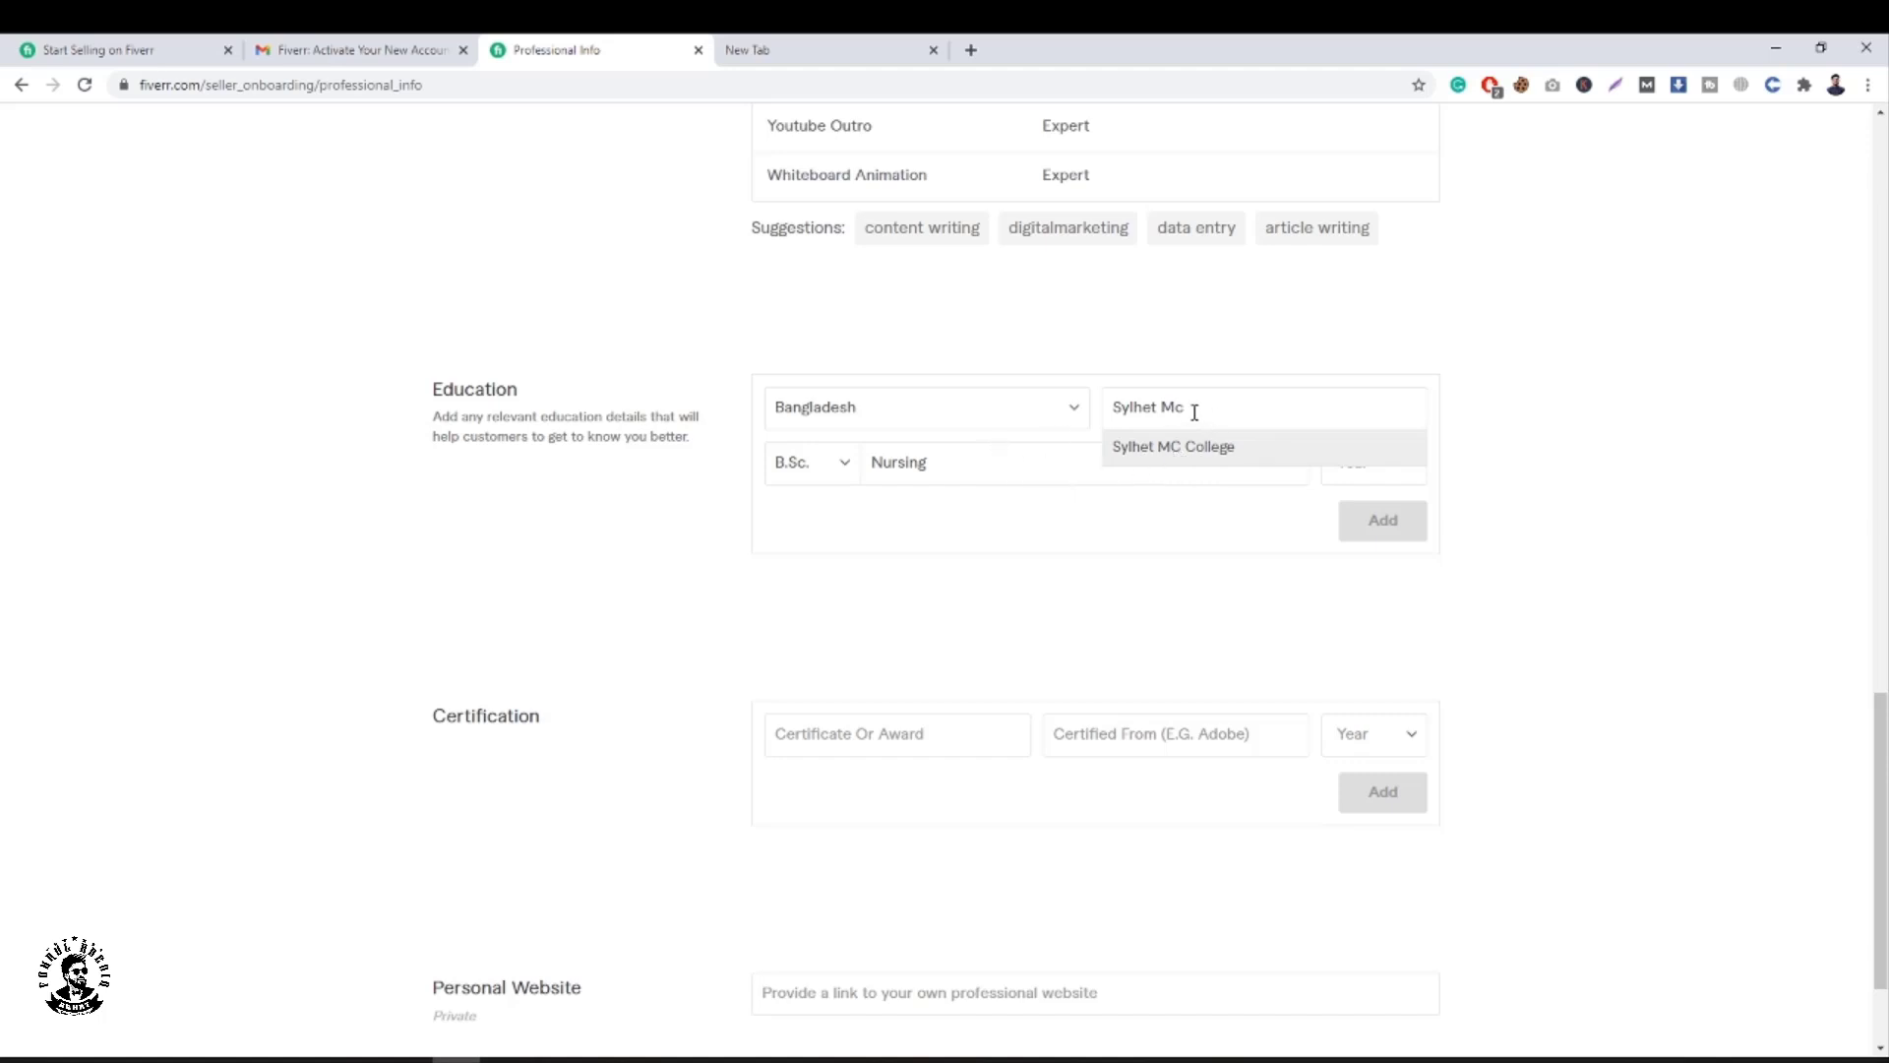
pyautogui.moveTo(1194, 412); pyautogui.dragTo(1105, 393)
pyautogui.write('Sust')
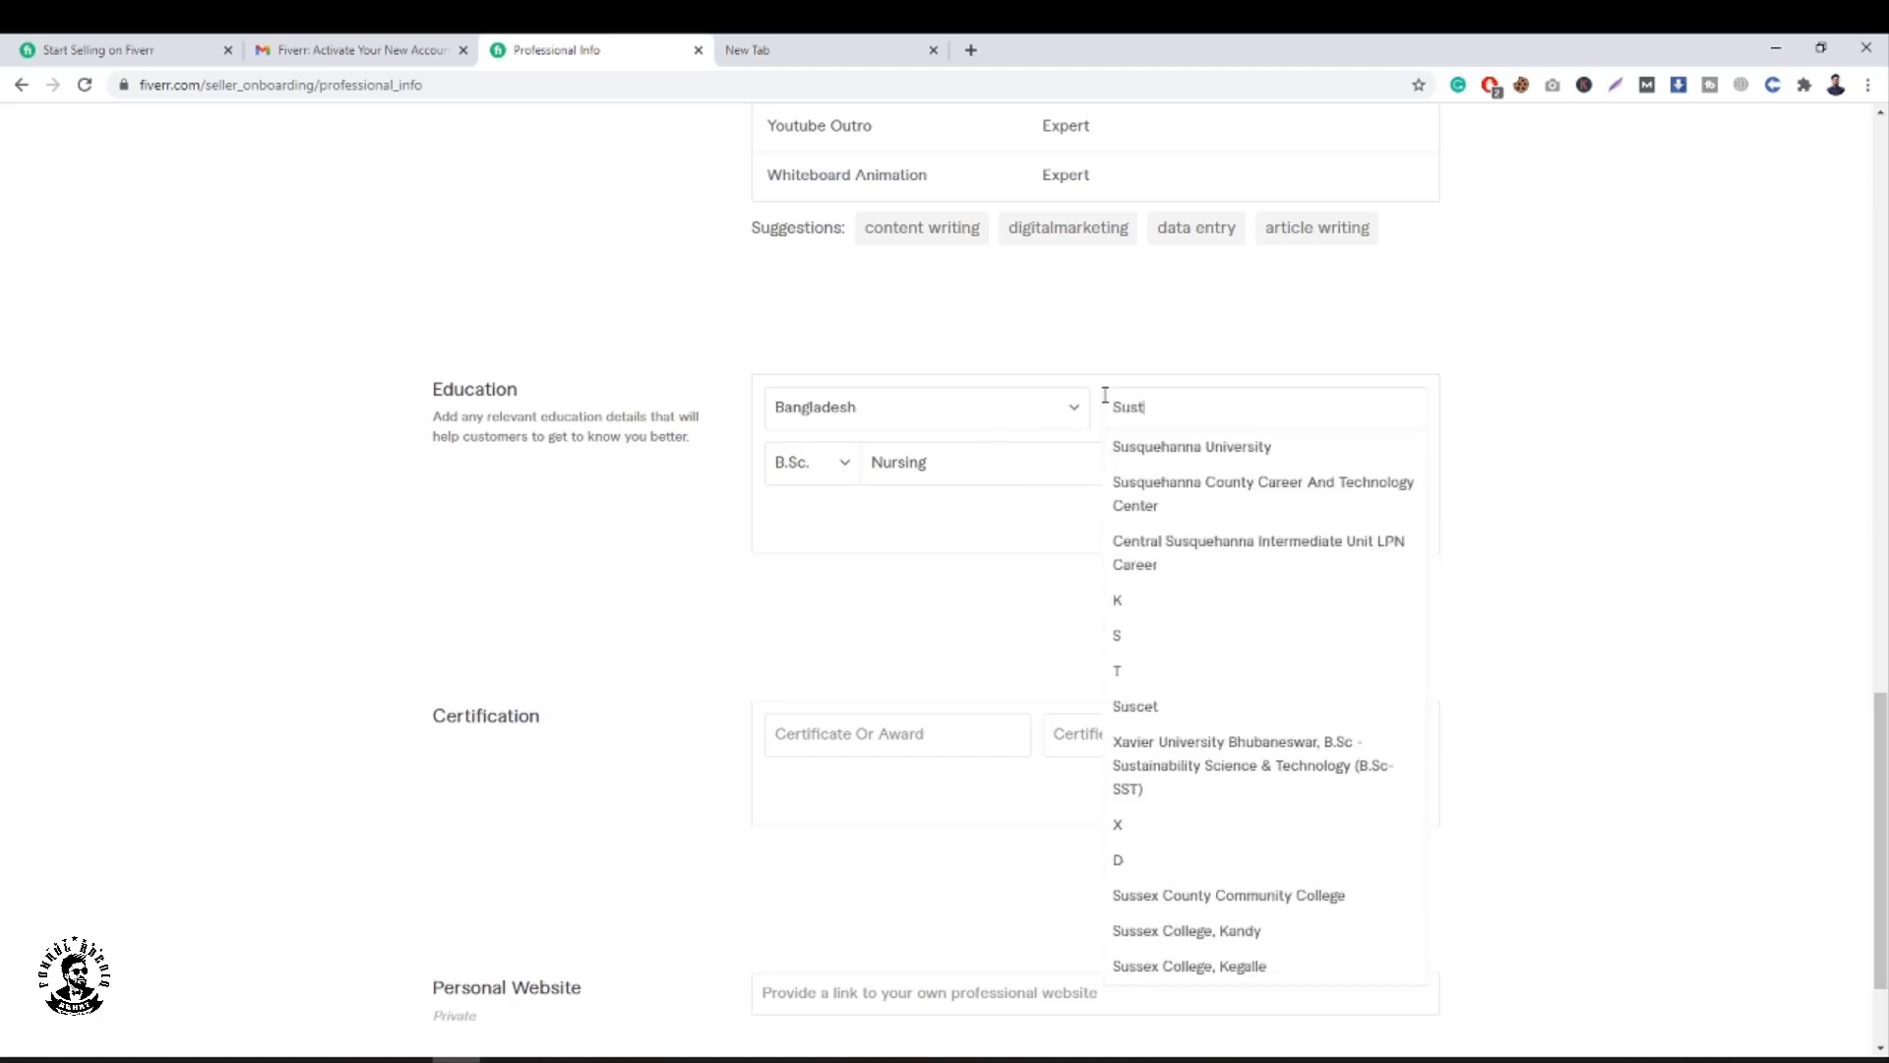
pyautogui.click(1134, 600)
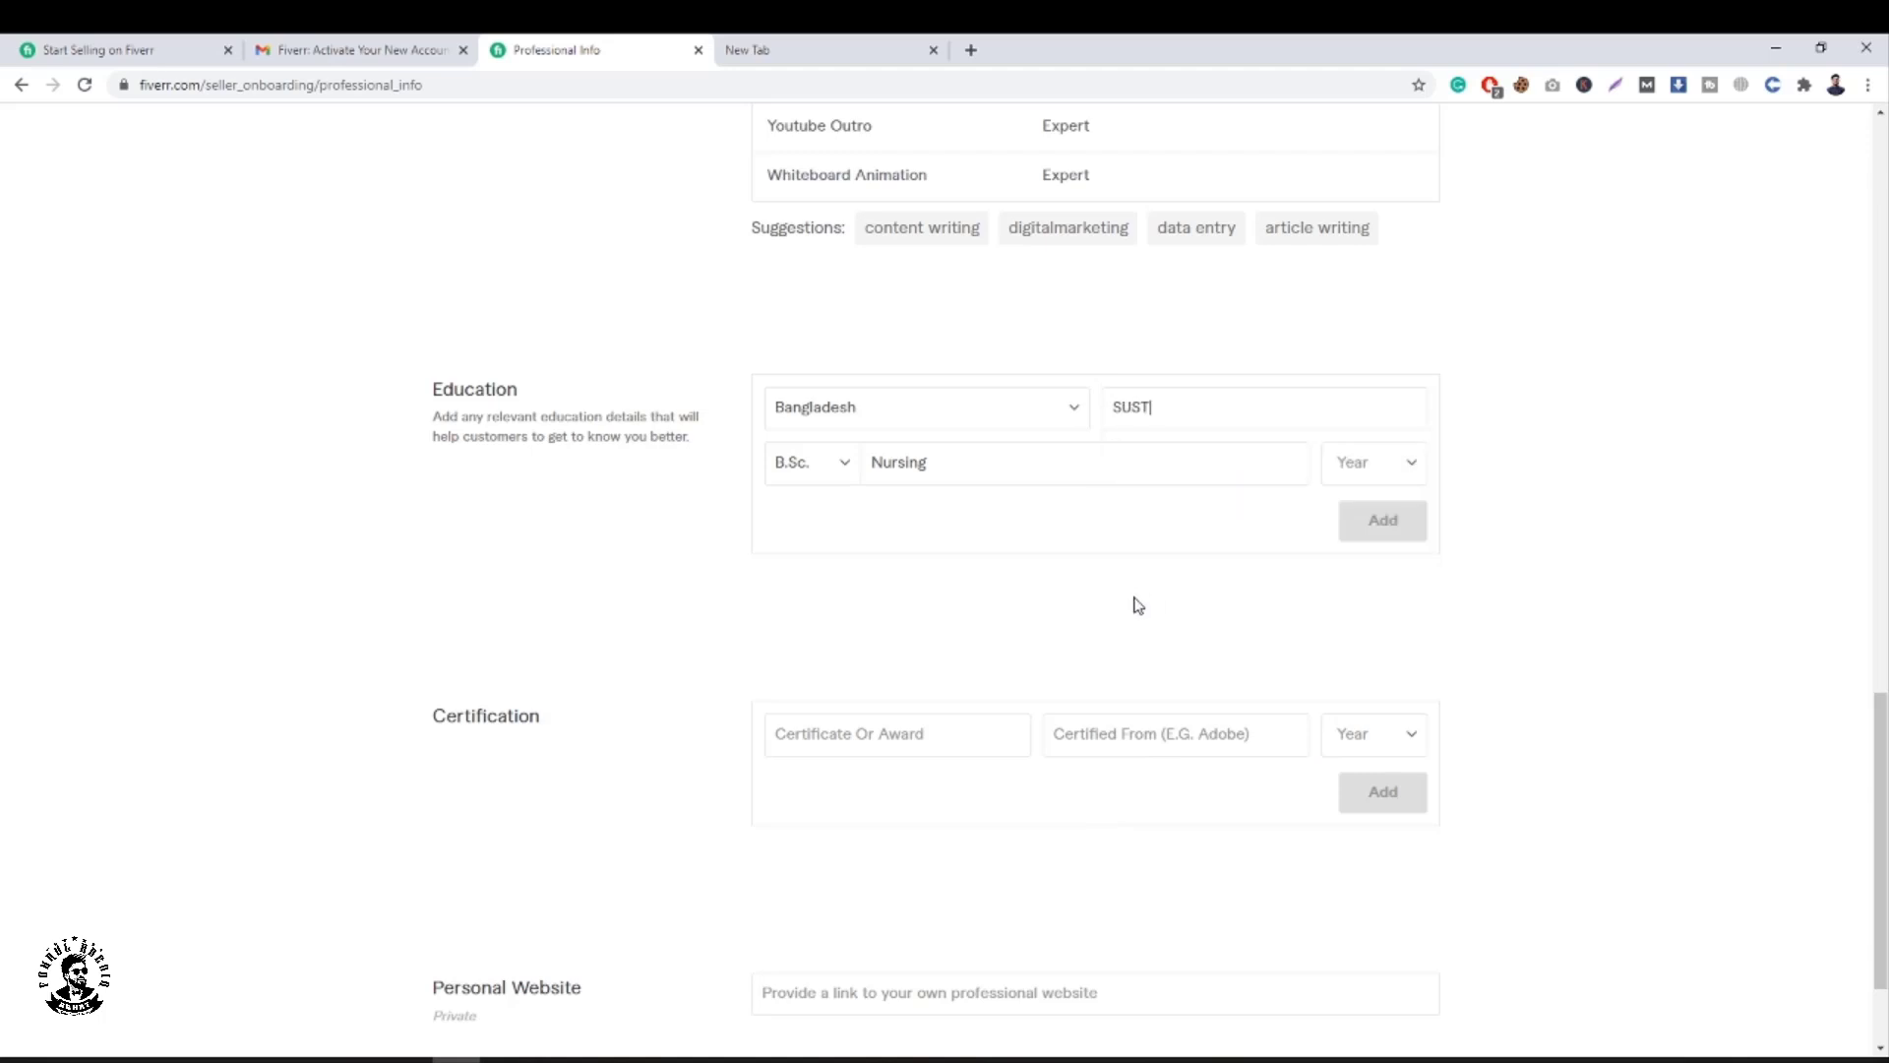
# Set the graduation year to 2020 and add the Nursing degree to the Education section.
pyautogui.click(1407, 477)
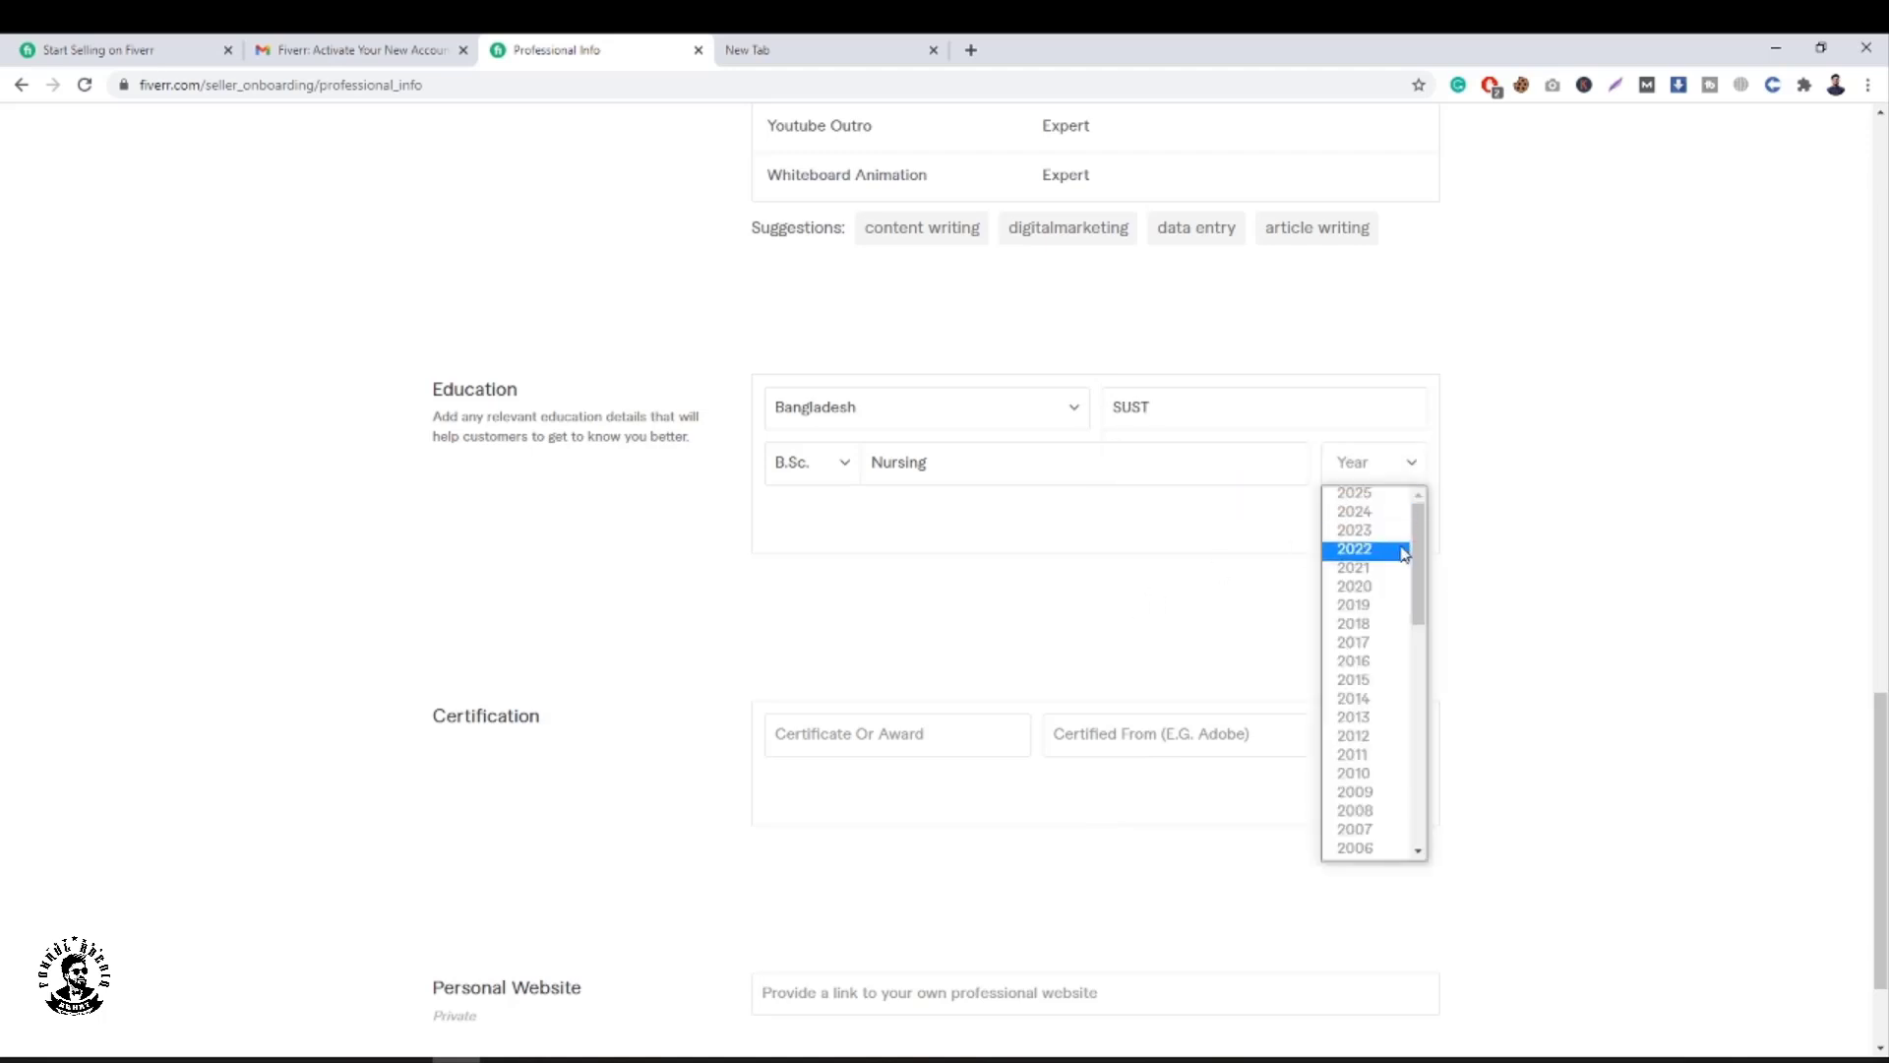
pyautogui.click(1384, 586)
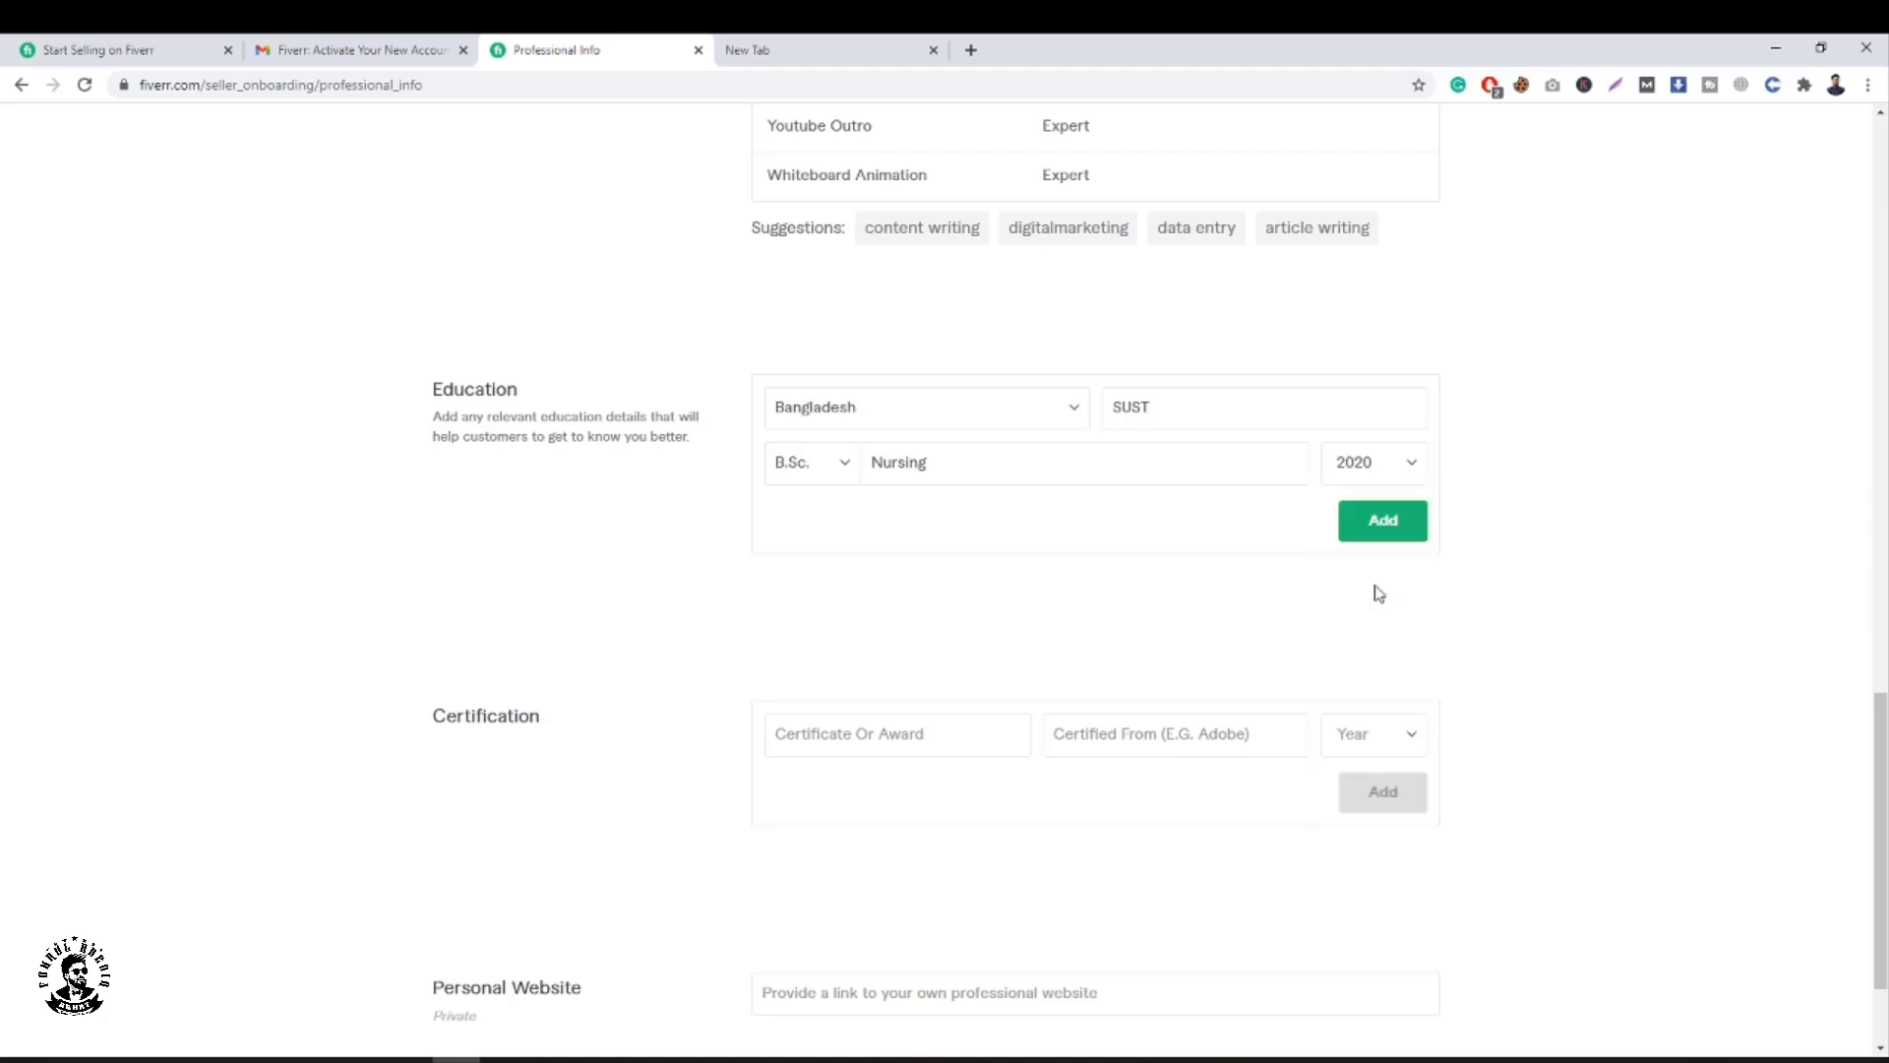
pyautogui.click(1387, 522)
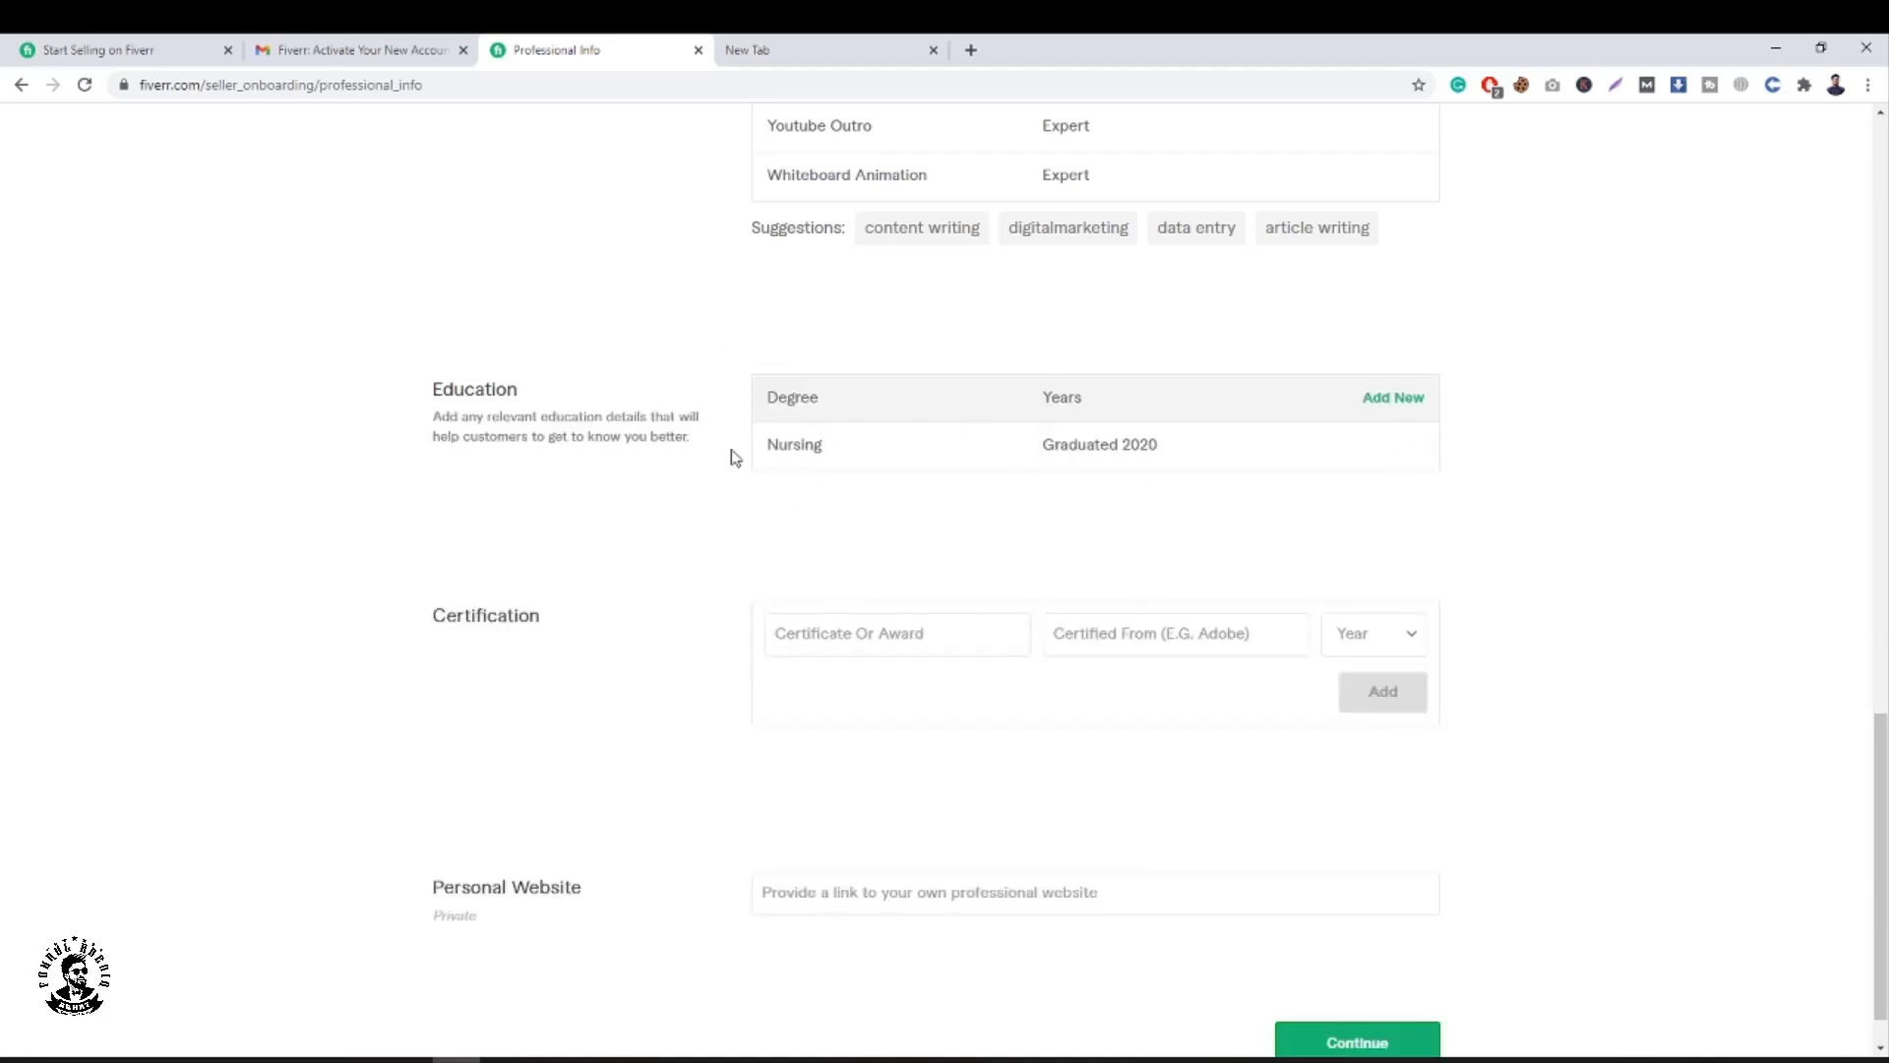
# Search Google for basis outsourcing award in the blank browser tab and copy the query text for the certificate name.
pyautogui.scroll(-1, 868, 489)
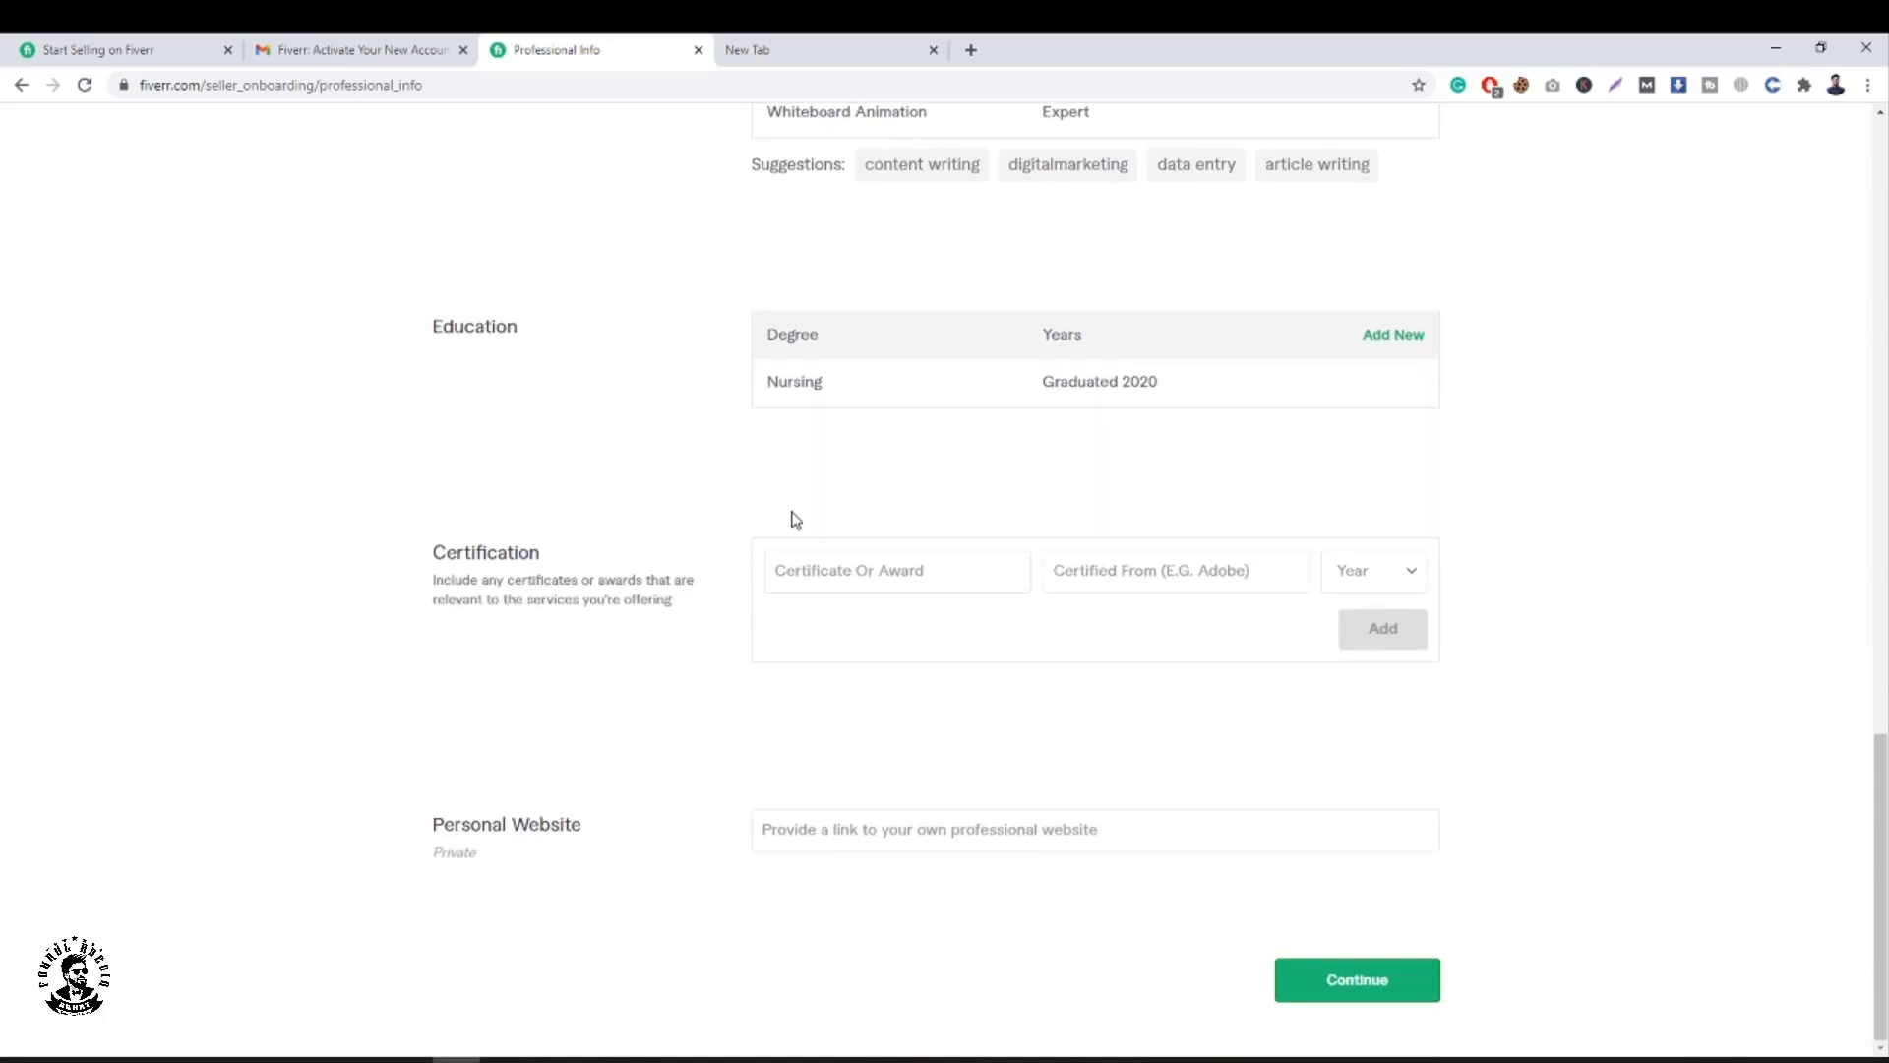
pyautogui.doubleClick(516, 558)
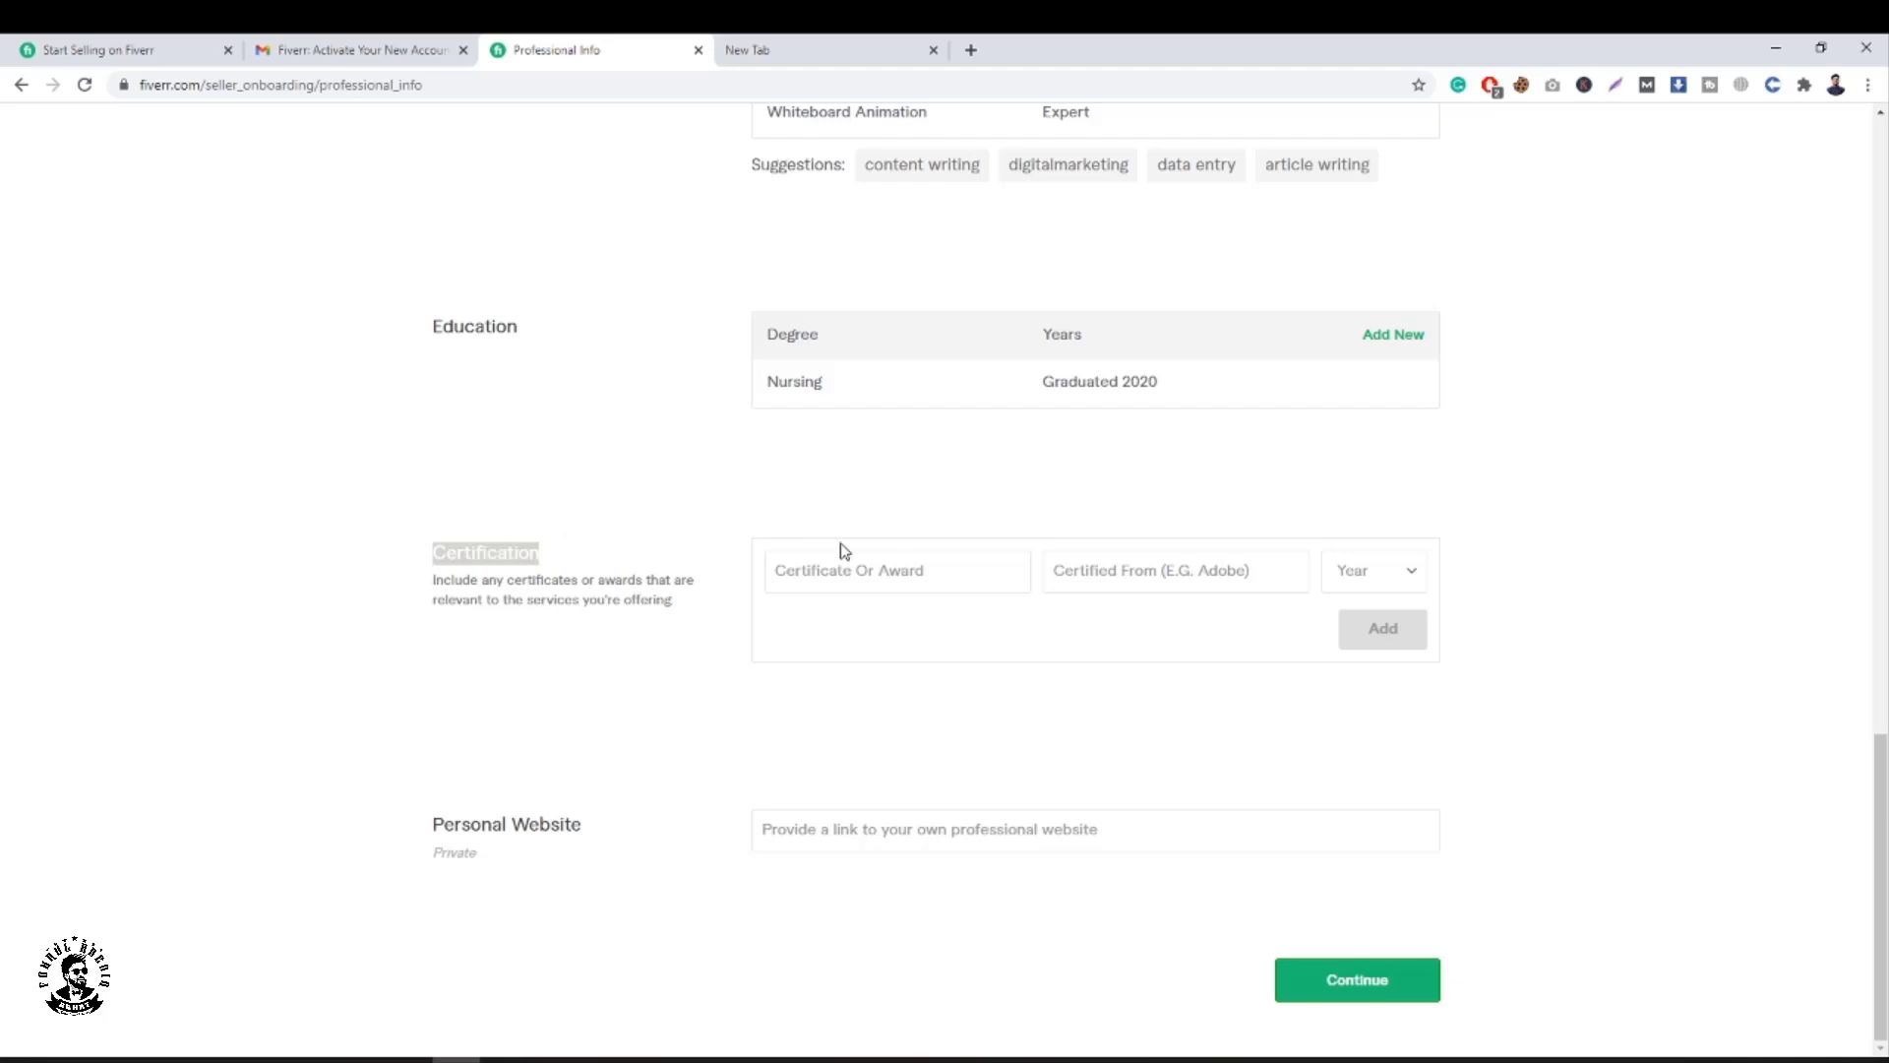
pyautogui.click(825, 581)
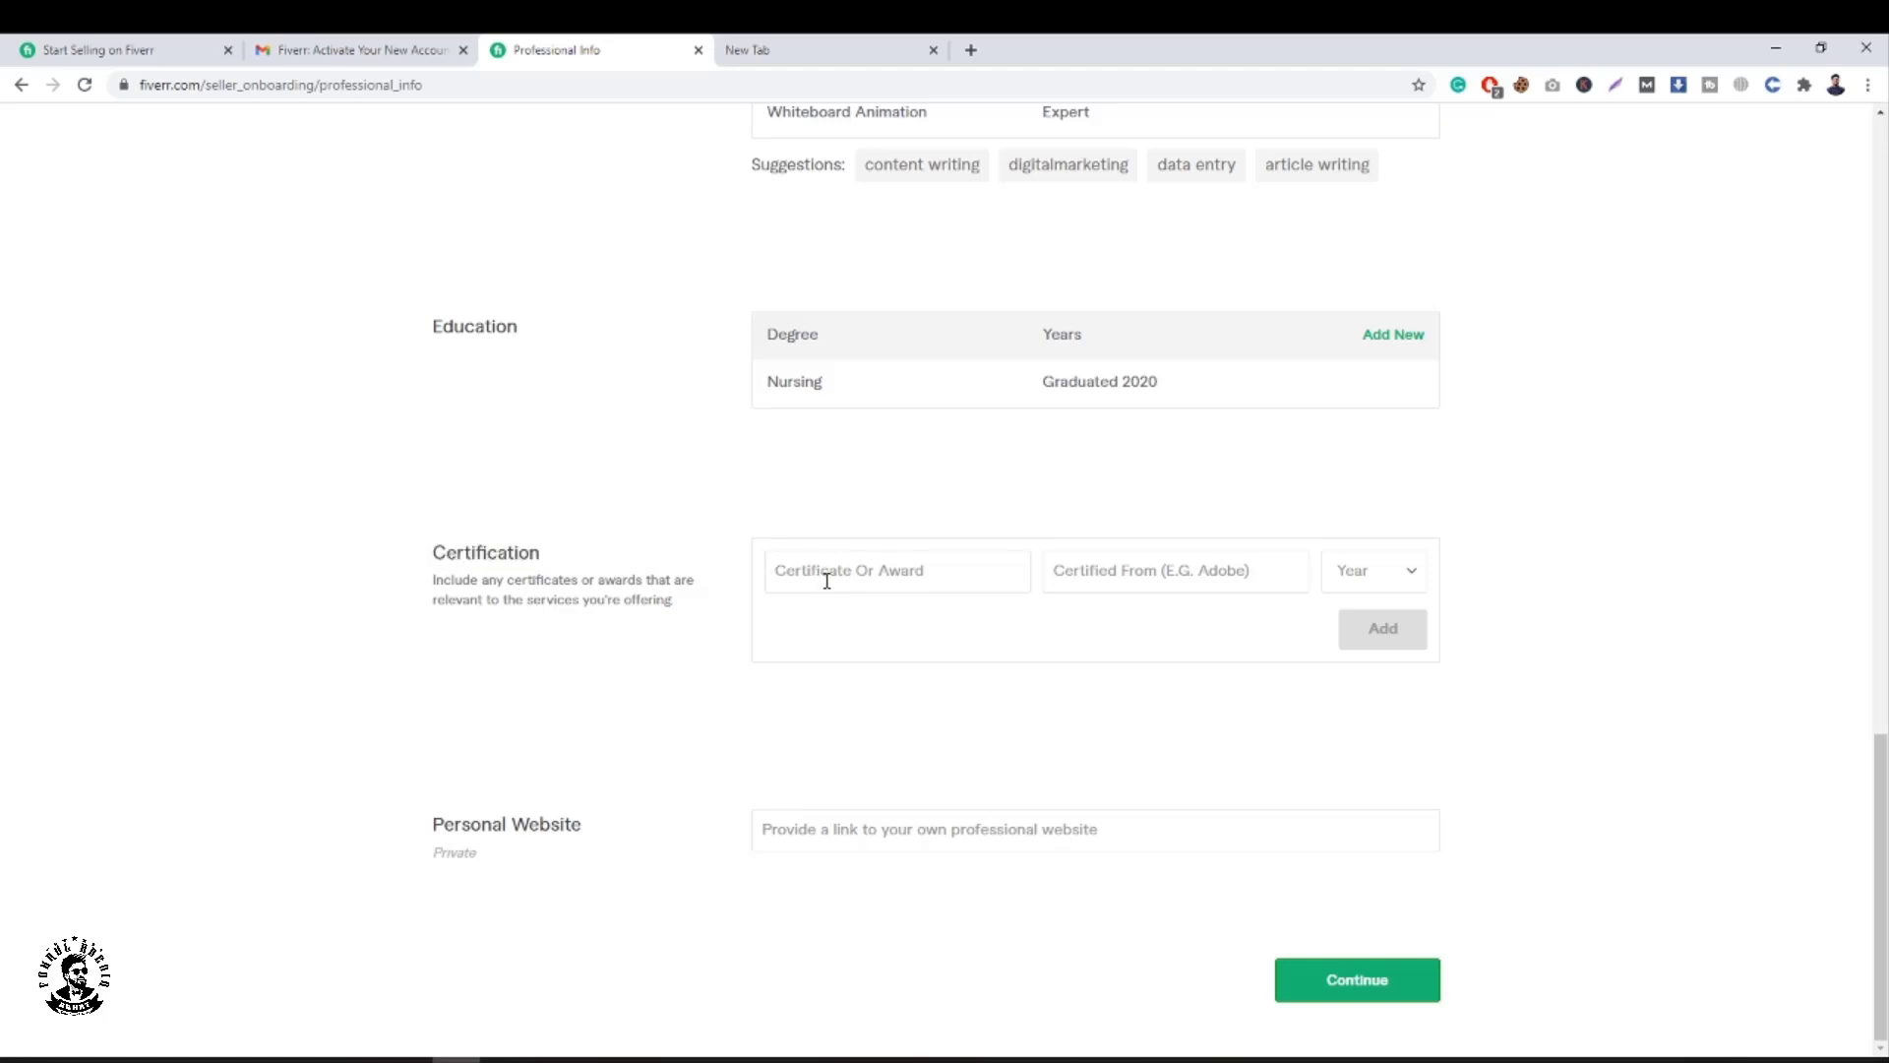
pyautogui.click(802, 51)
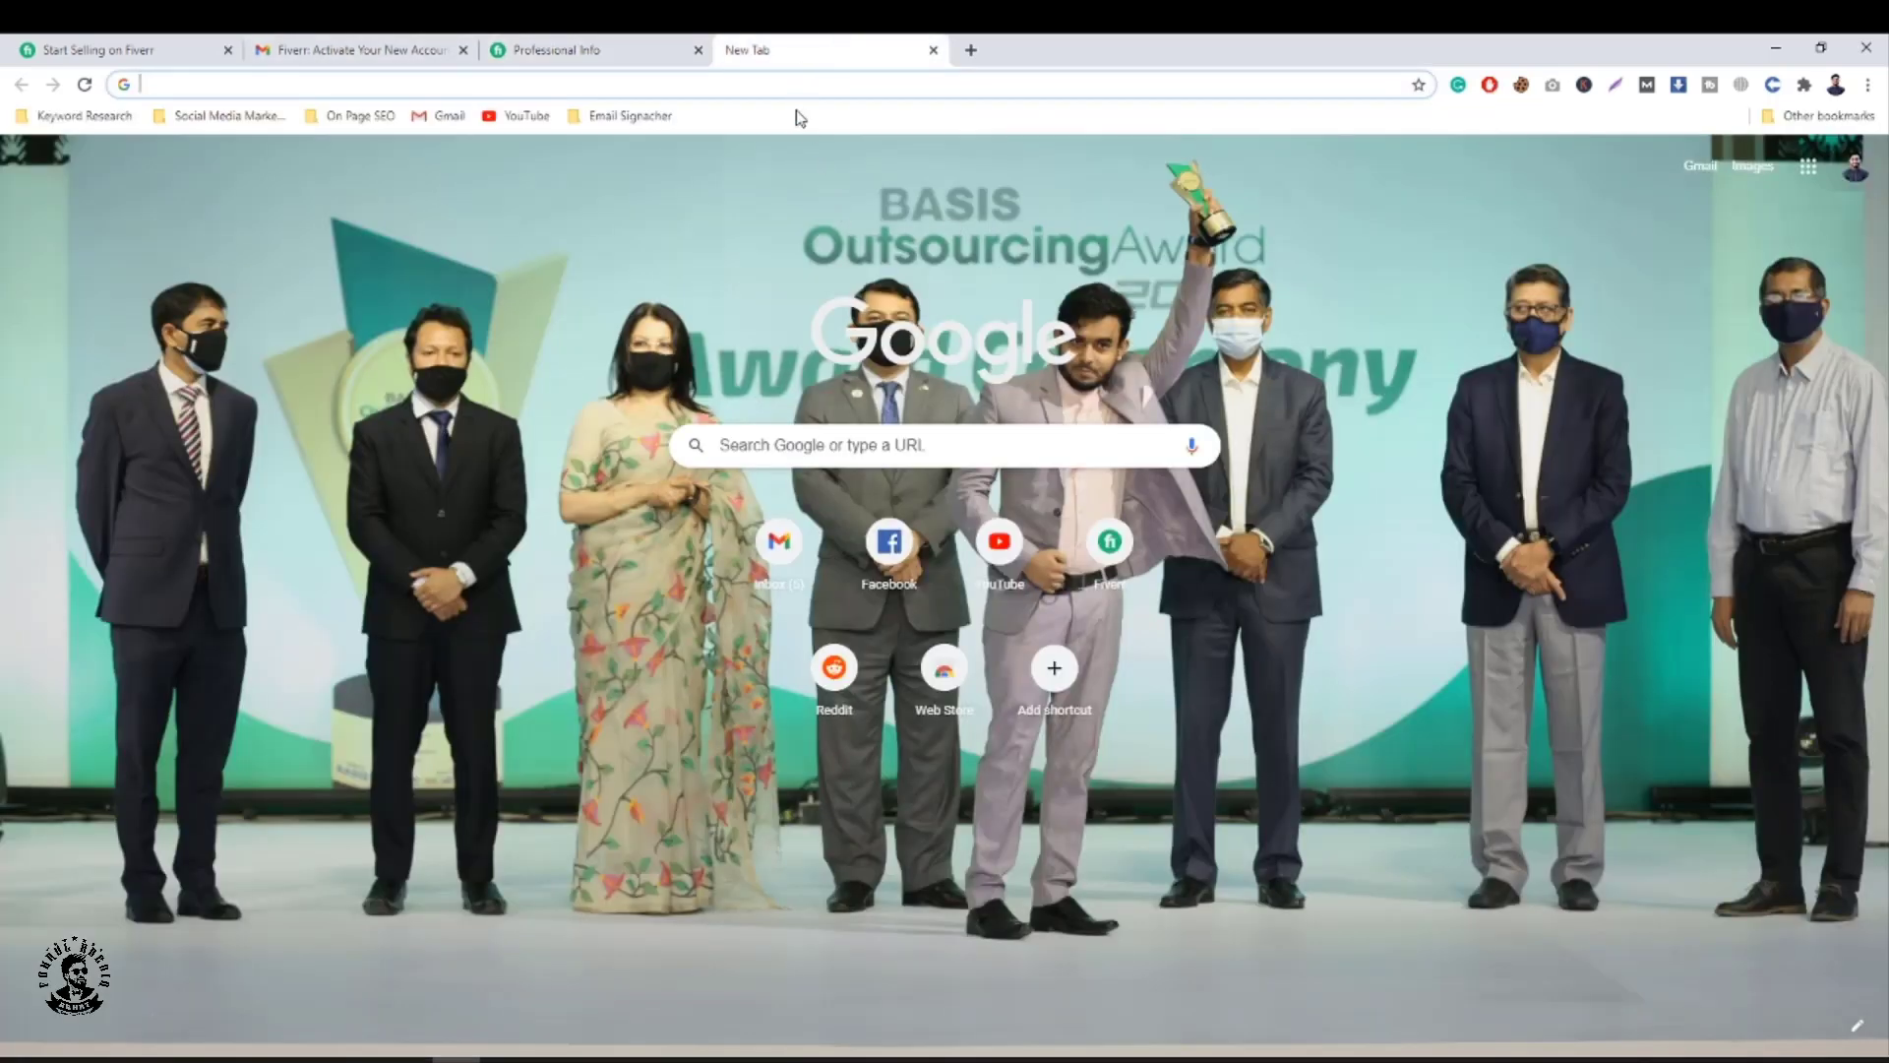
pyautogui.click(791, 89)
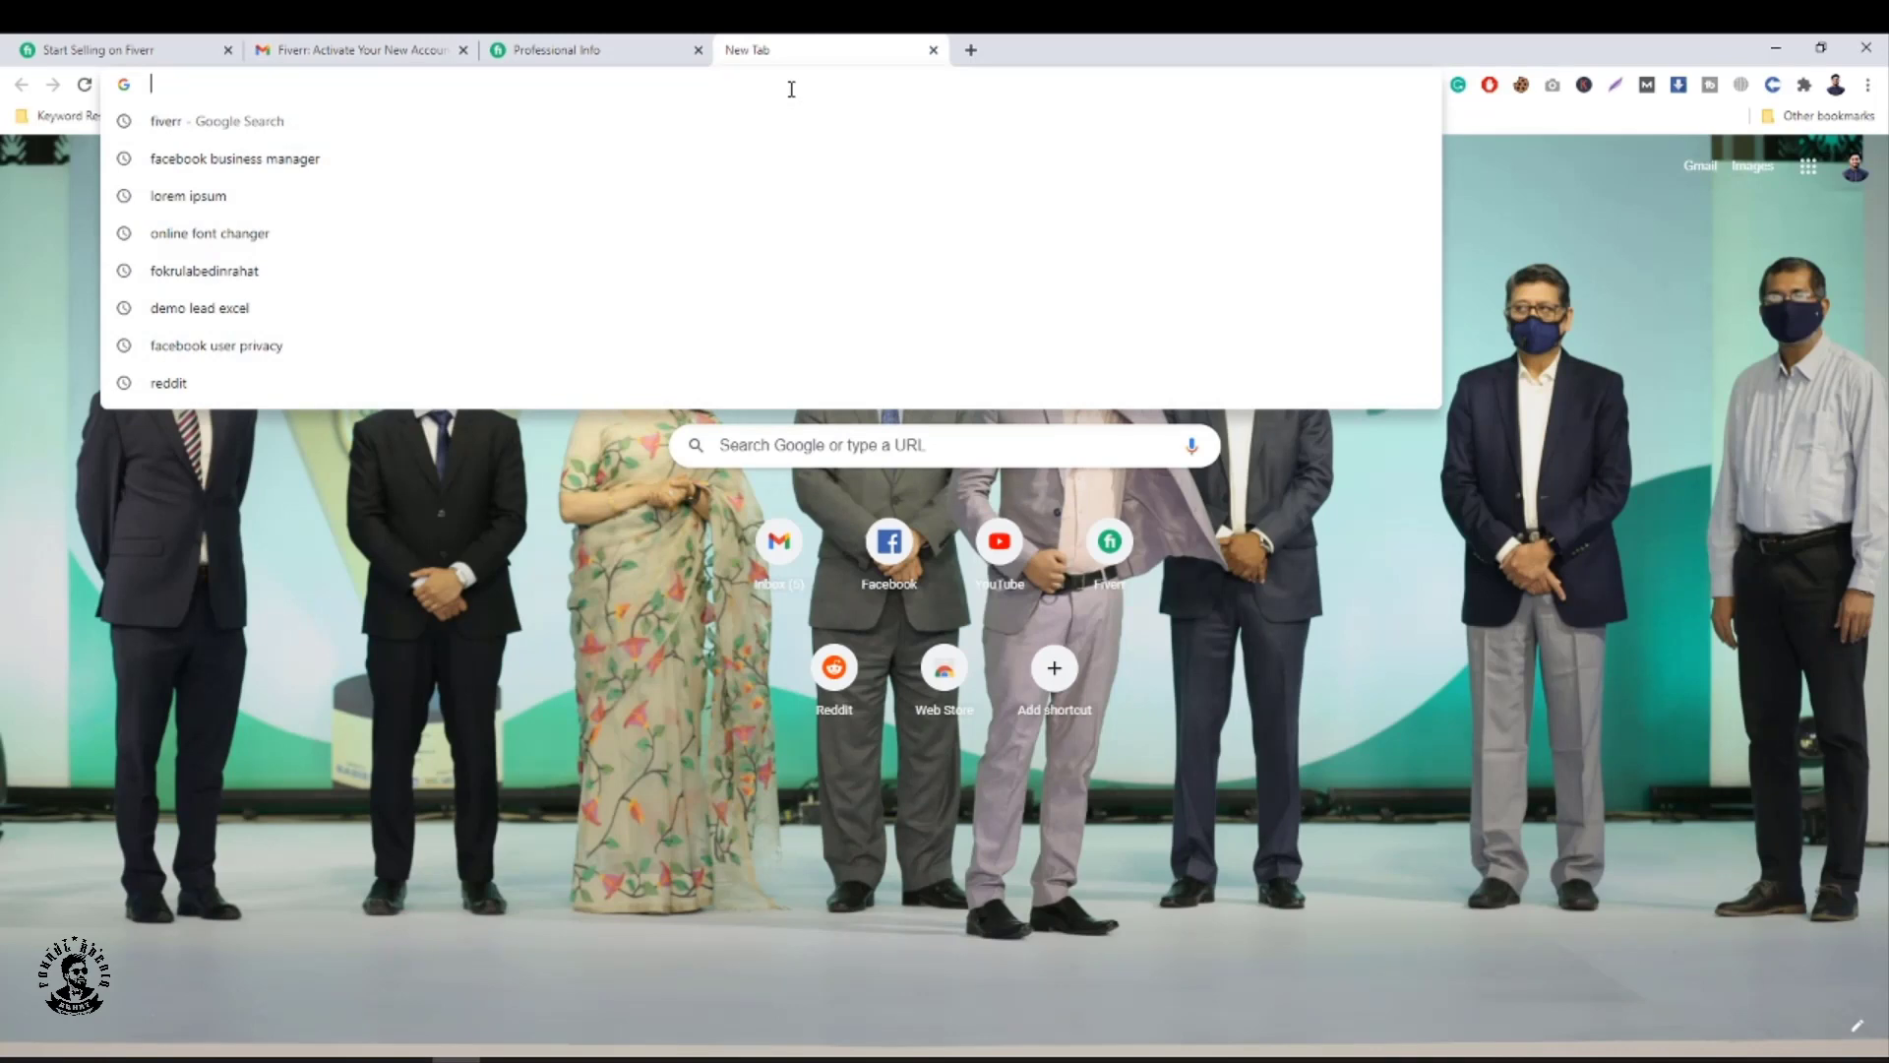
pyautogui.write('BAS')
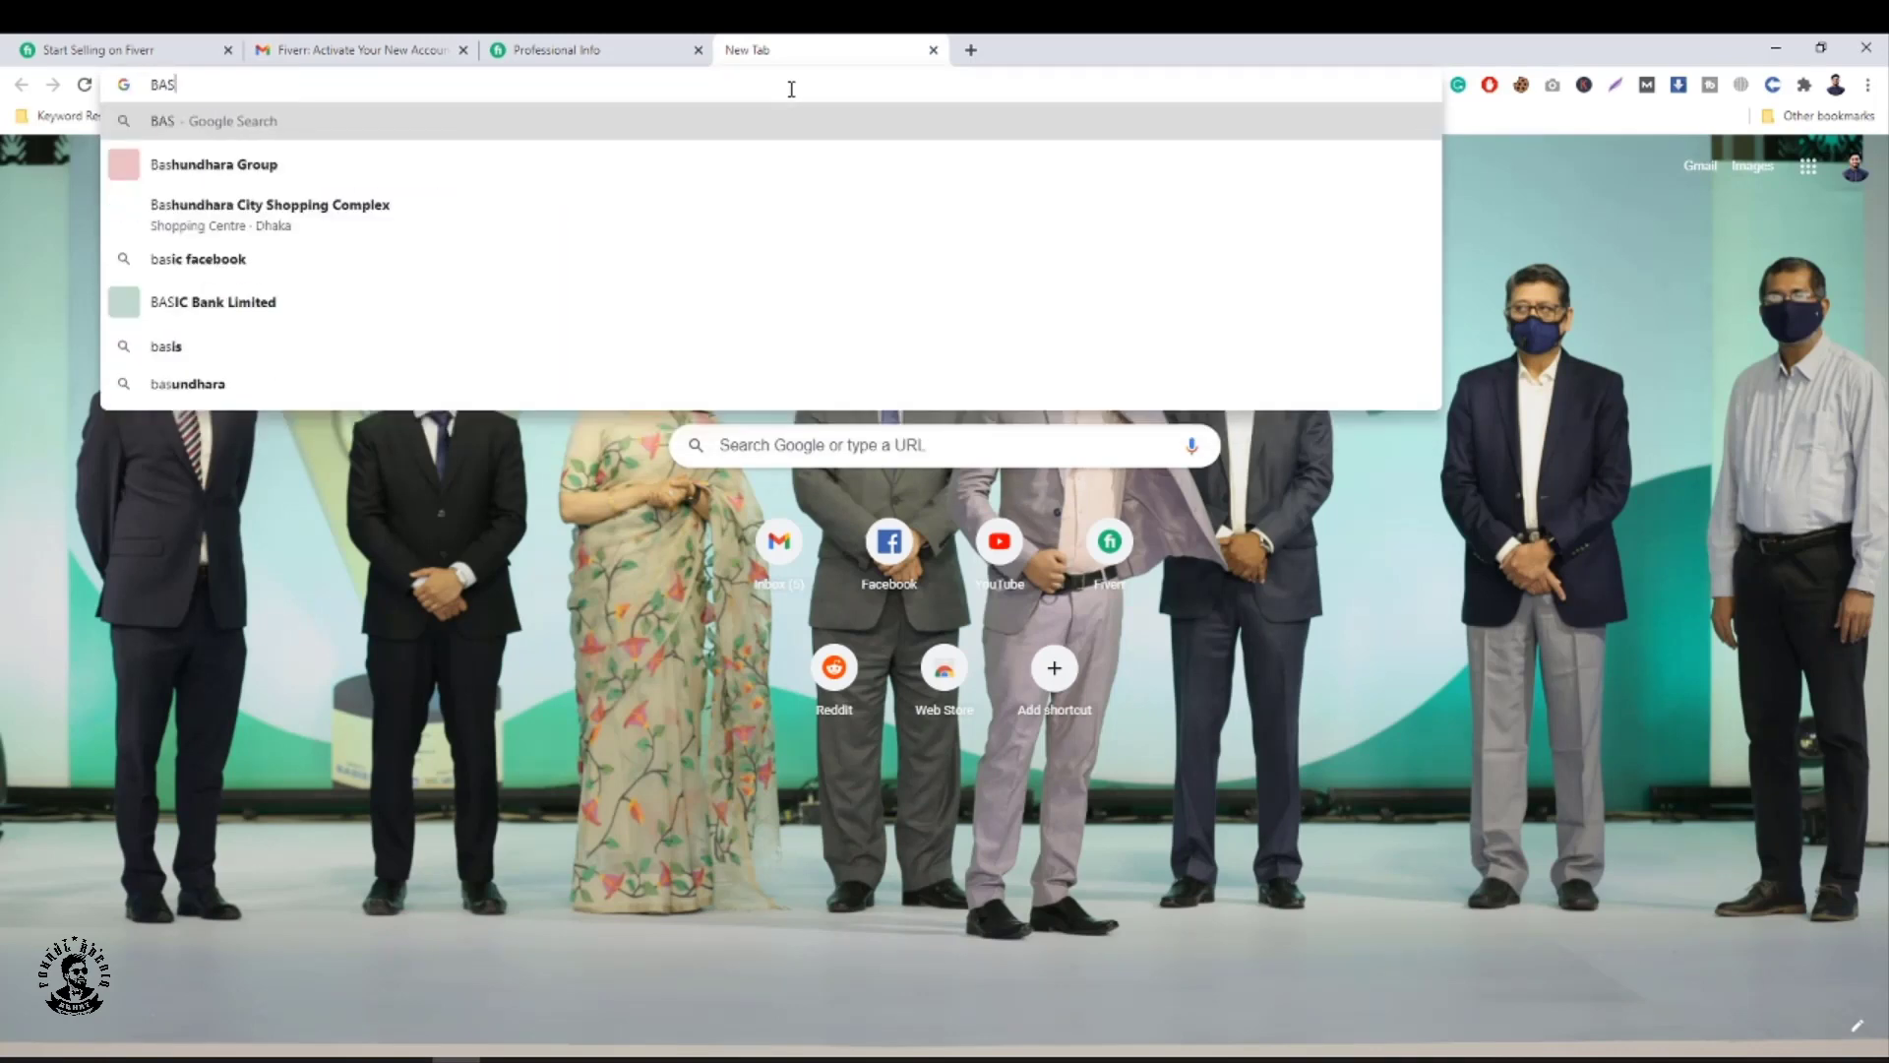
pyautogui.write('IS ')
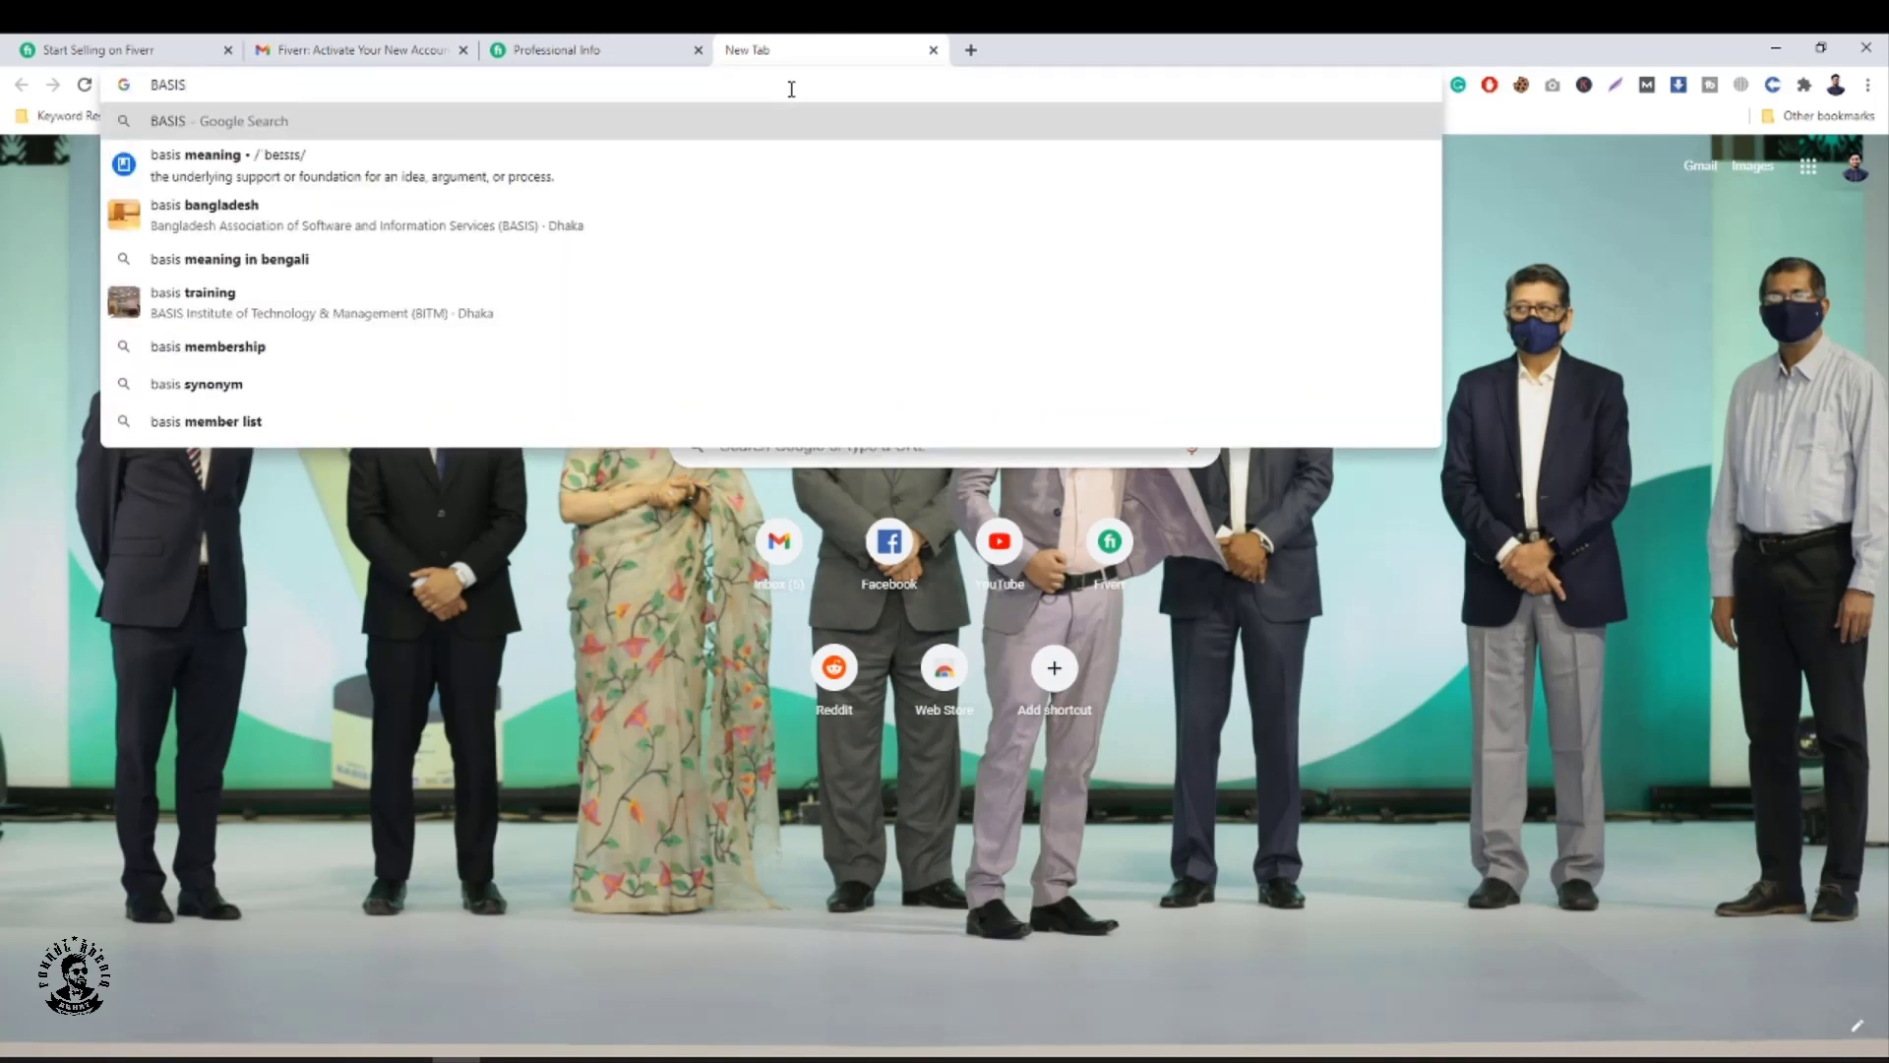
pyautogui.write('out')
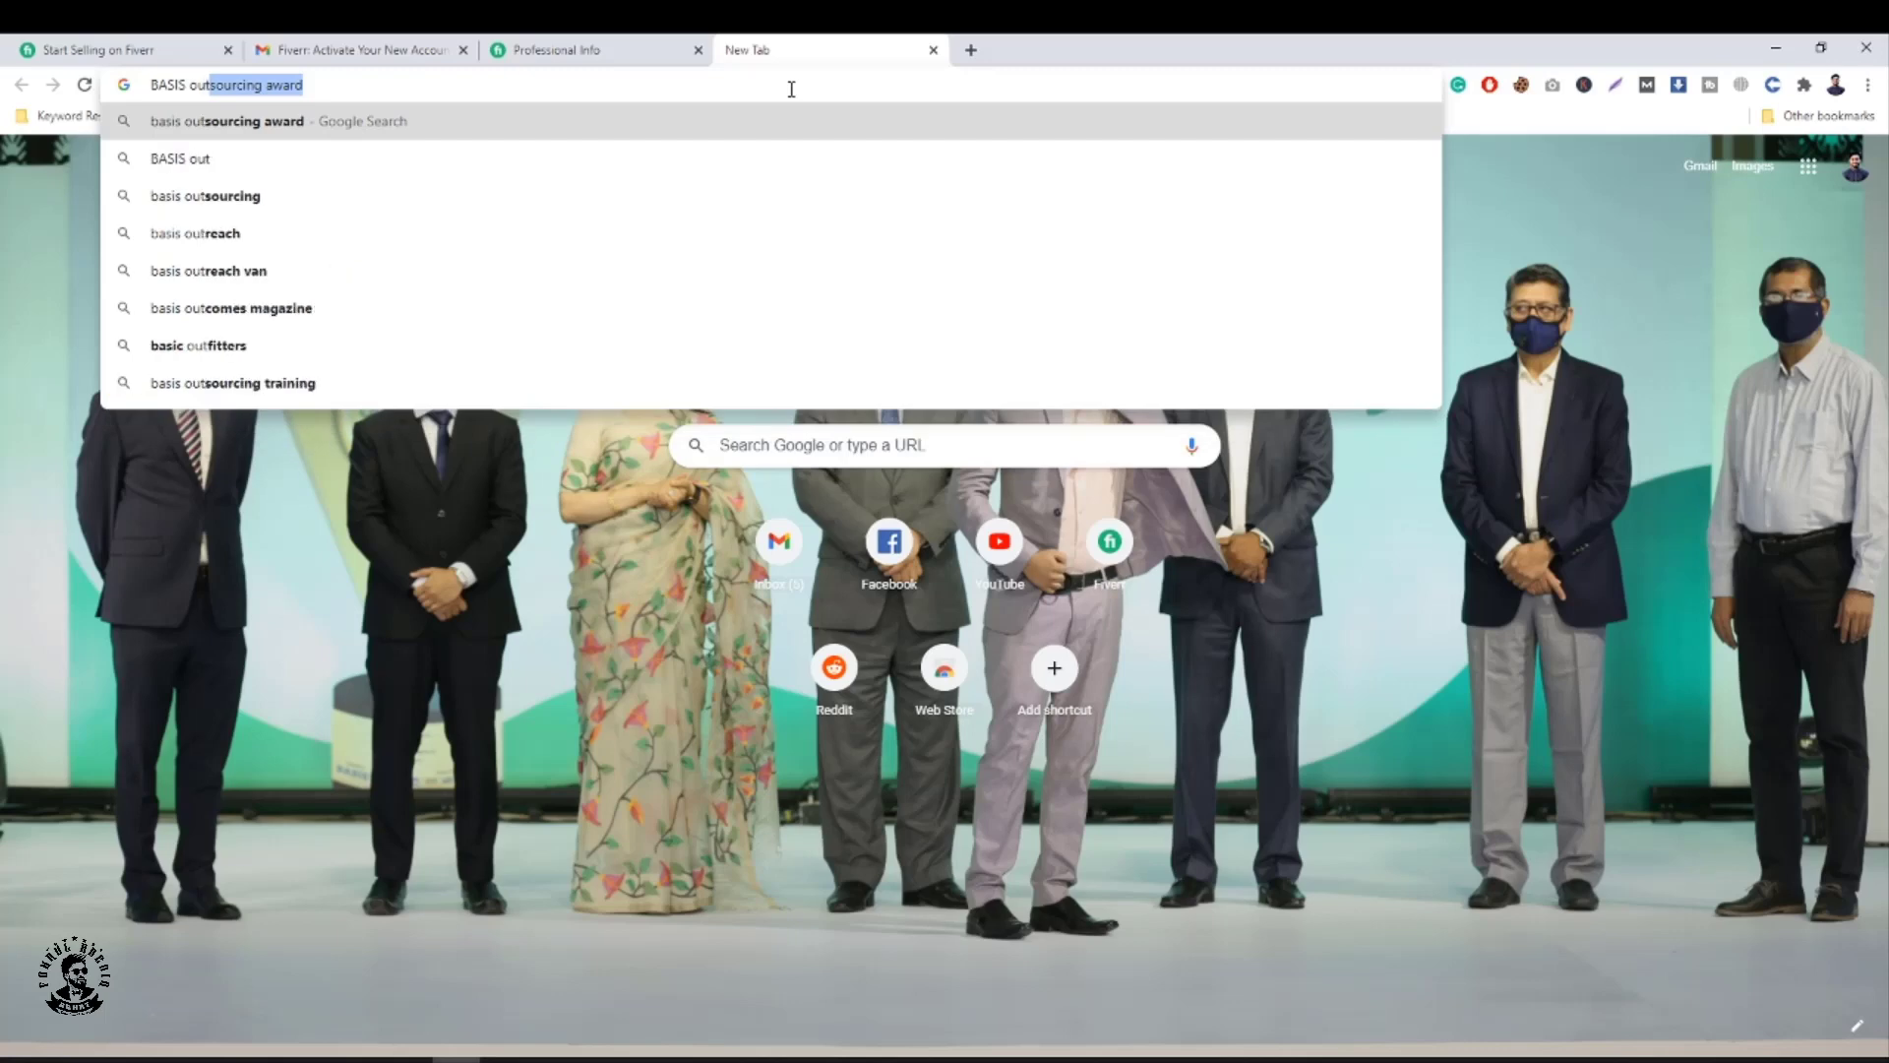
pyautogui.press('Return')
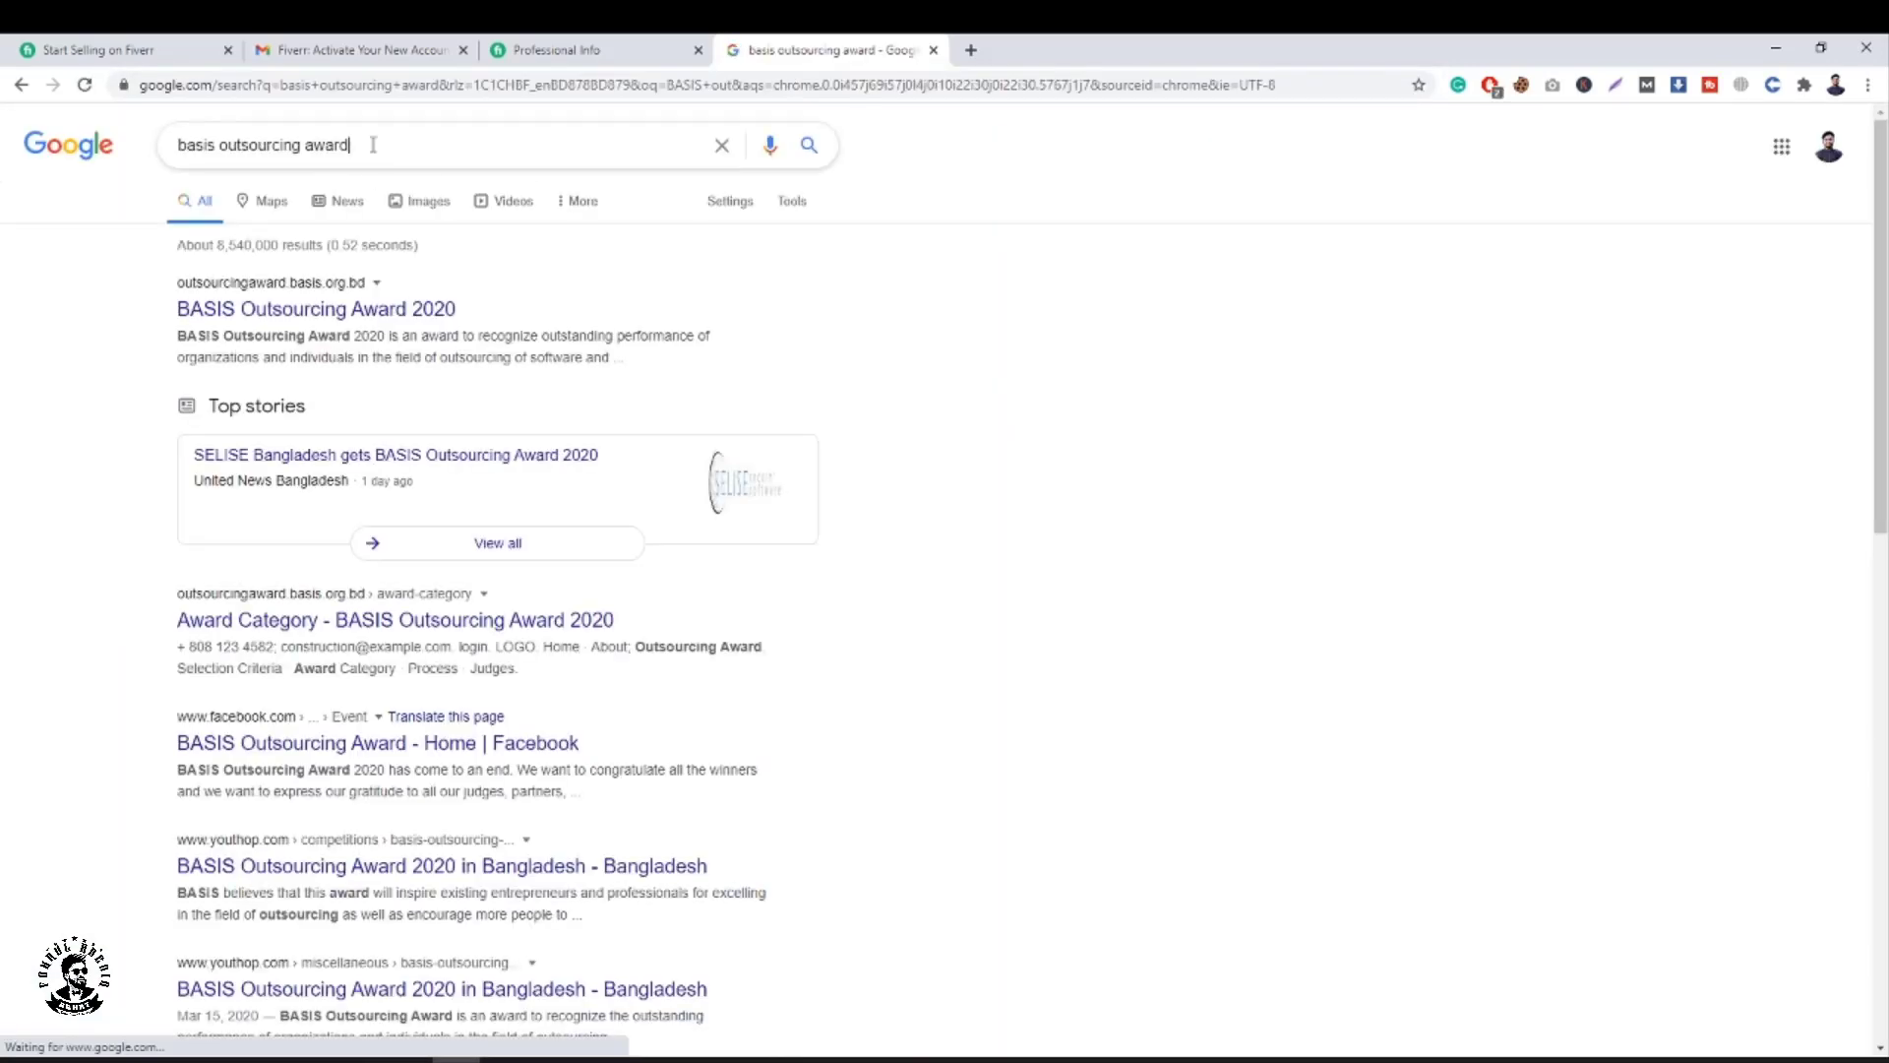
pyautogui.tripleClick(373, 145)
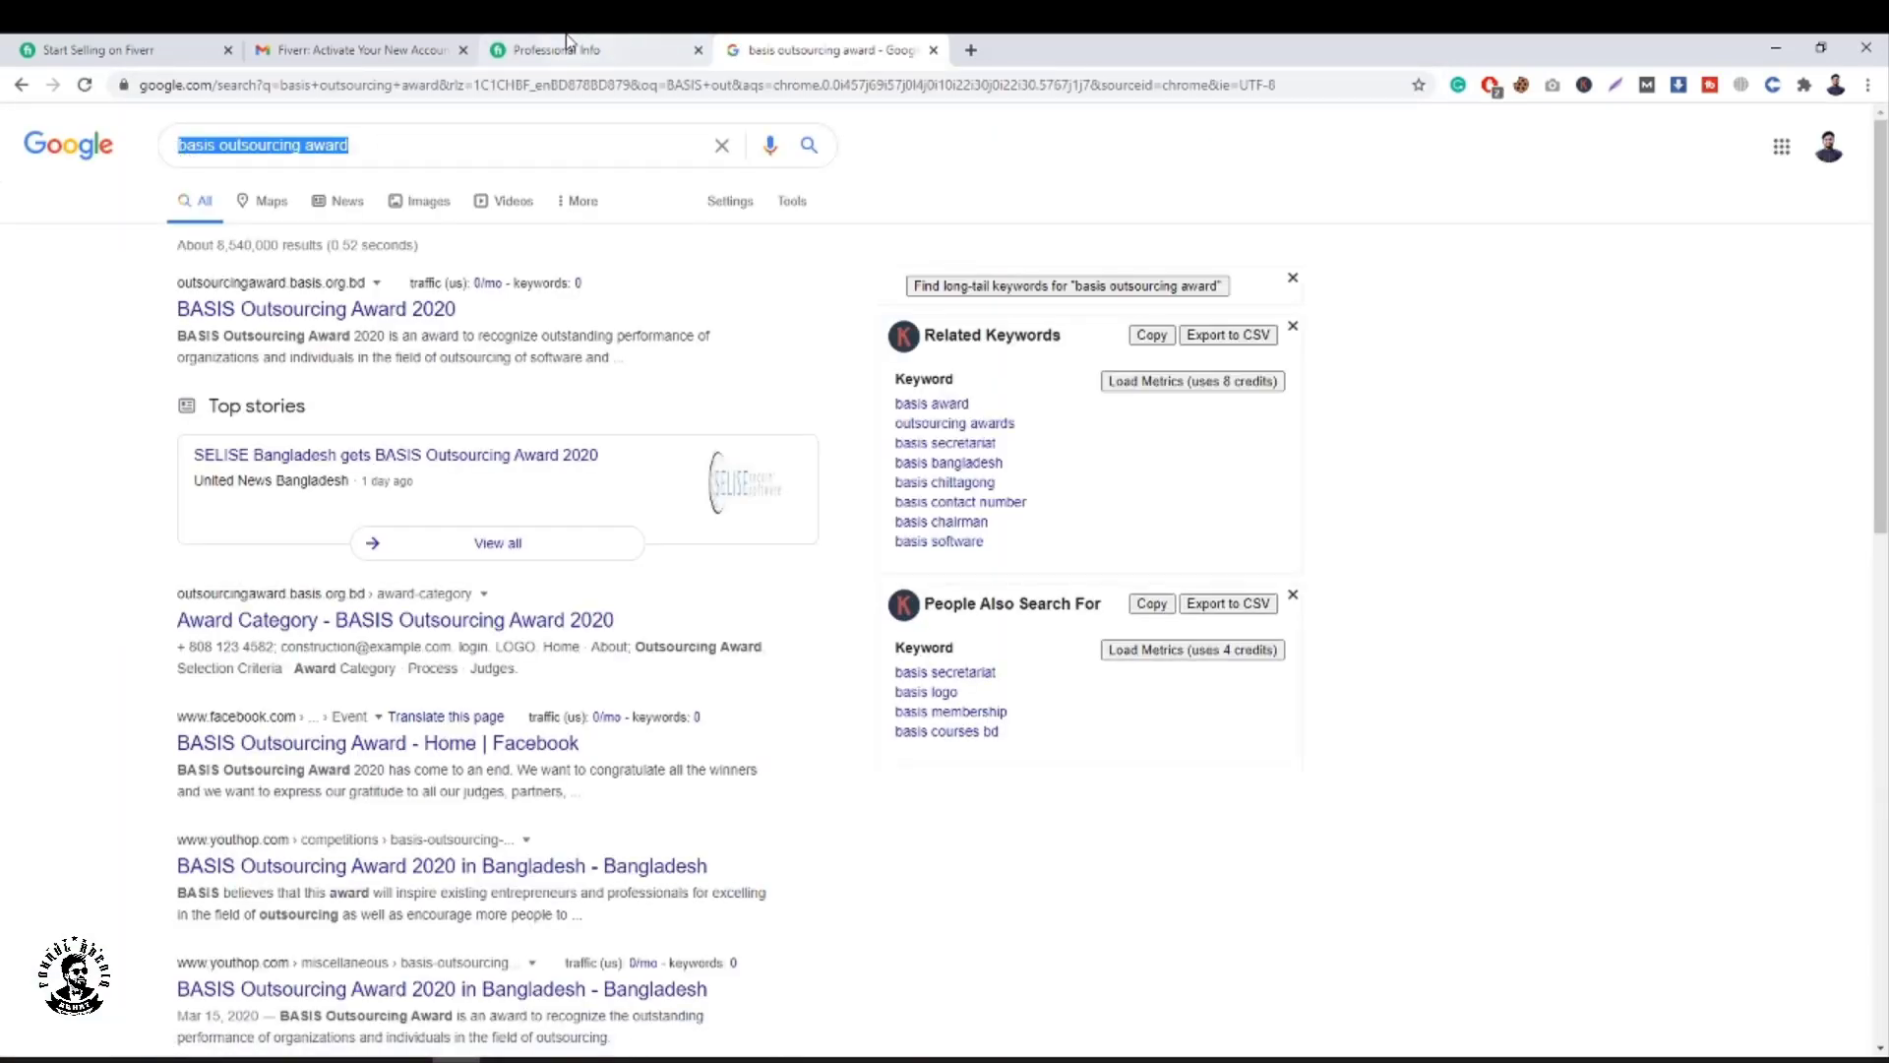
# Back on the Fiverr Professional Info page, add the certification Basis Outsourcing Award, certified from BASIS, with the year 2020.
pyautogui.click(569, 47)
pyautogui.write('Basis Outsourcing Award')
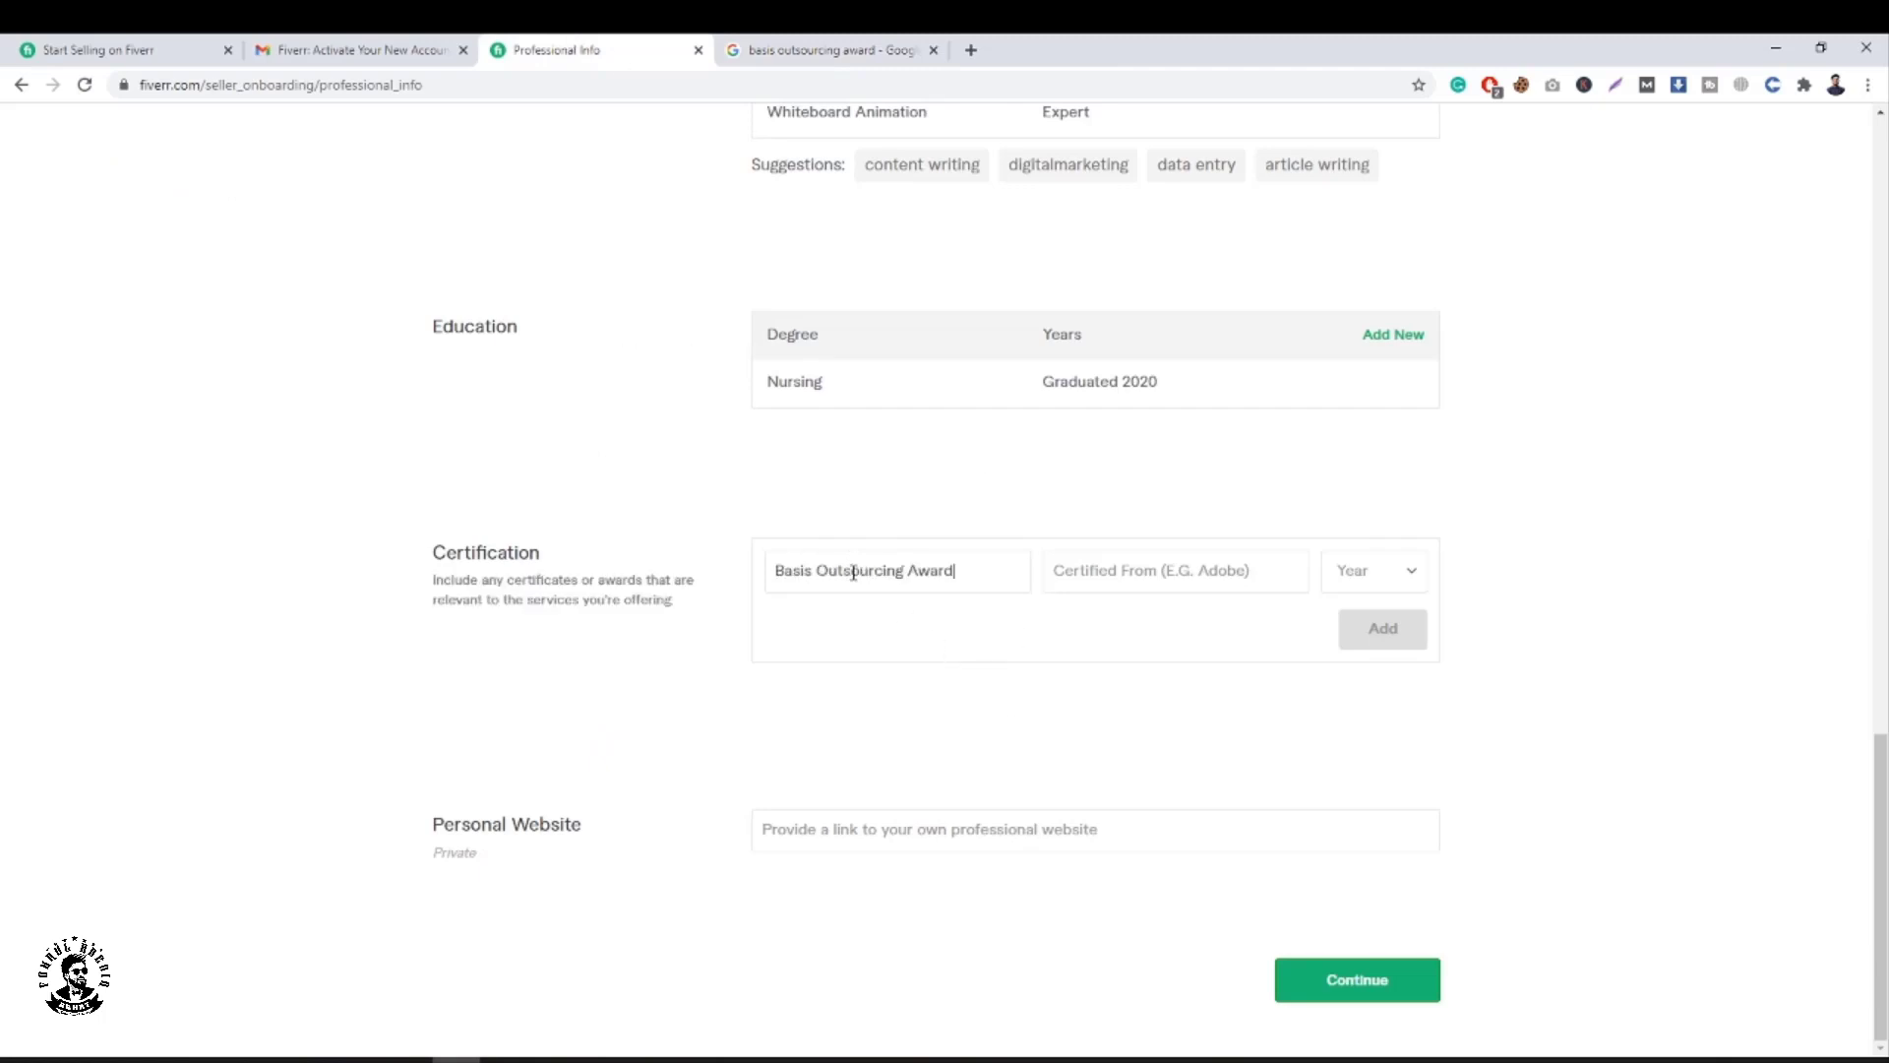
pyautogui.write('BASIS')
pyautogui.click(1363, 581)
pyautogui.click(1366, 603)
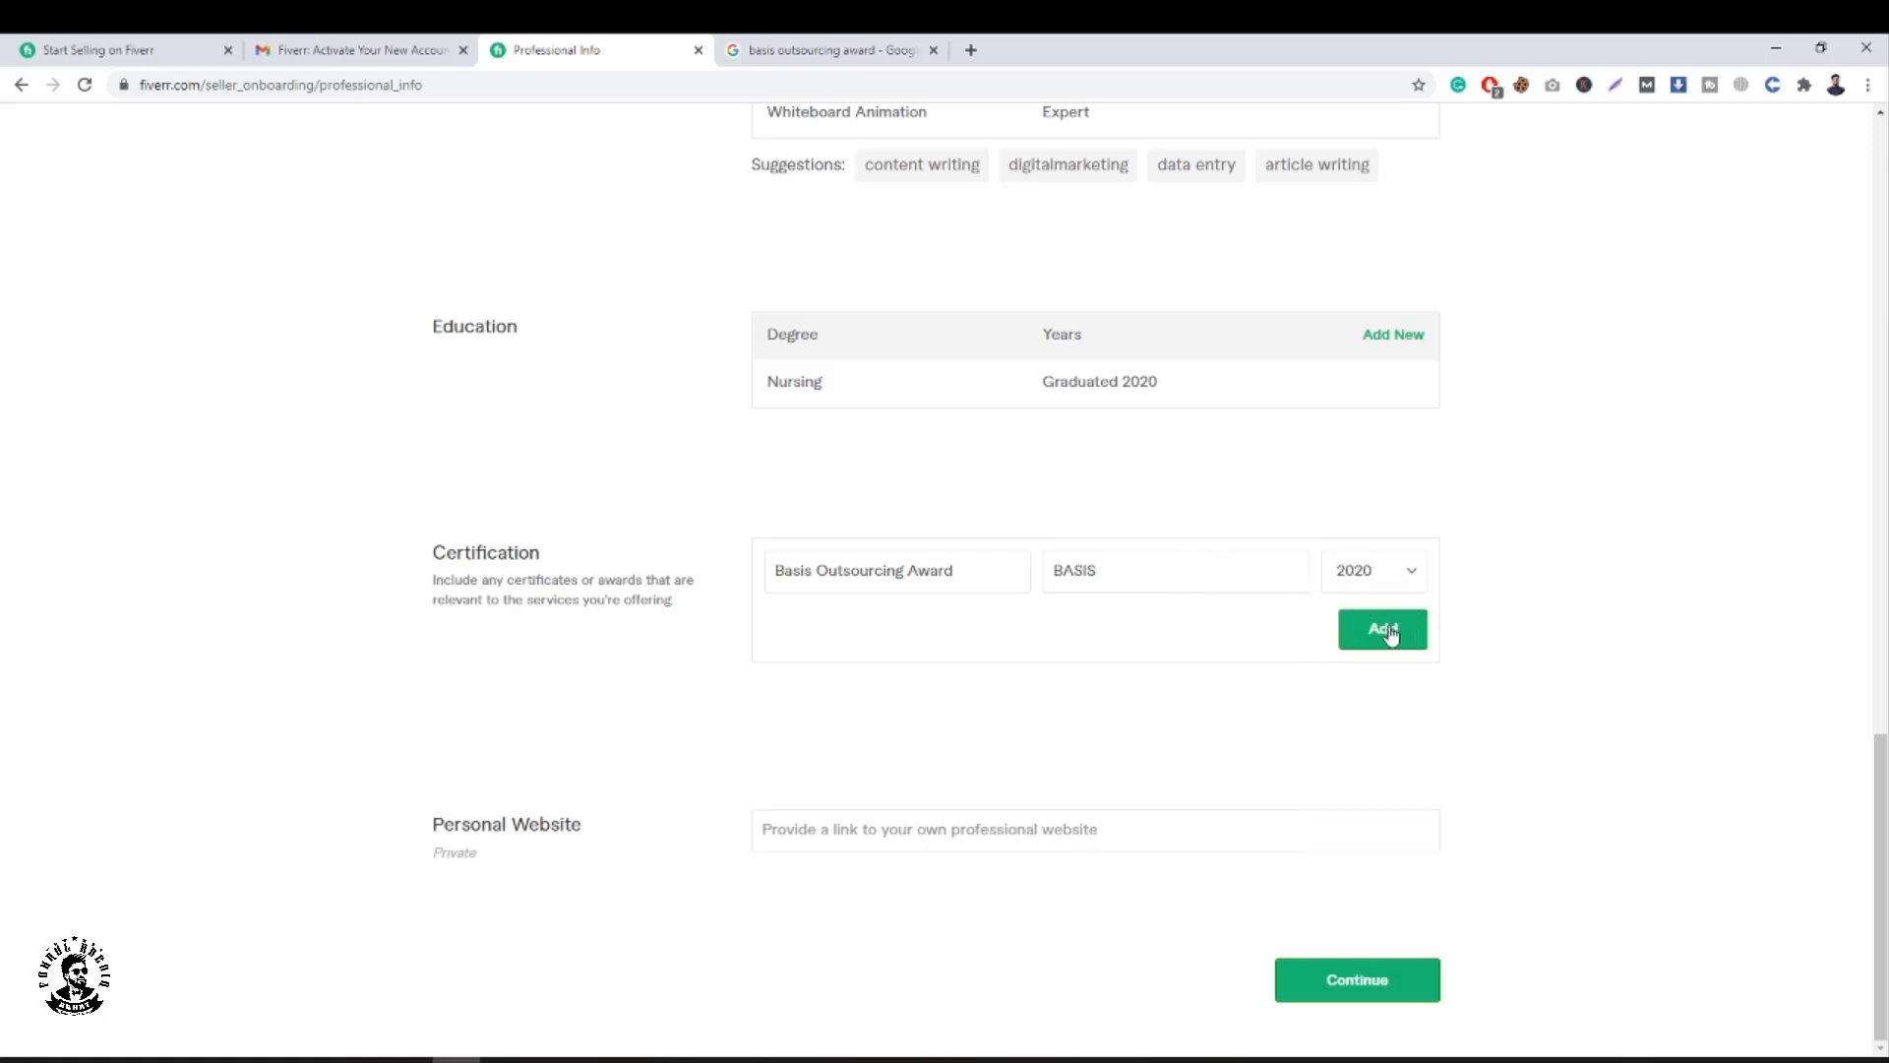
pyautogui.click(1388, 632)
# Add a new certification, Digital Marketing, certified from FutureITValley, with the year 2020.
pyautogui.click(1404, 607)
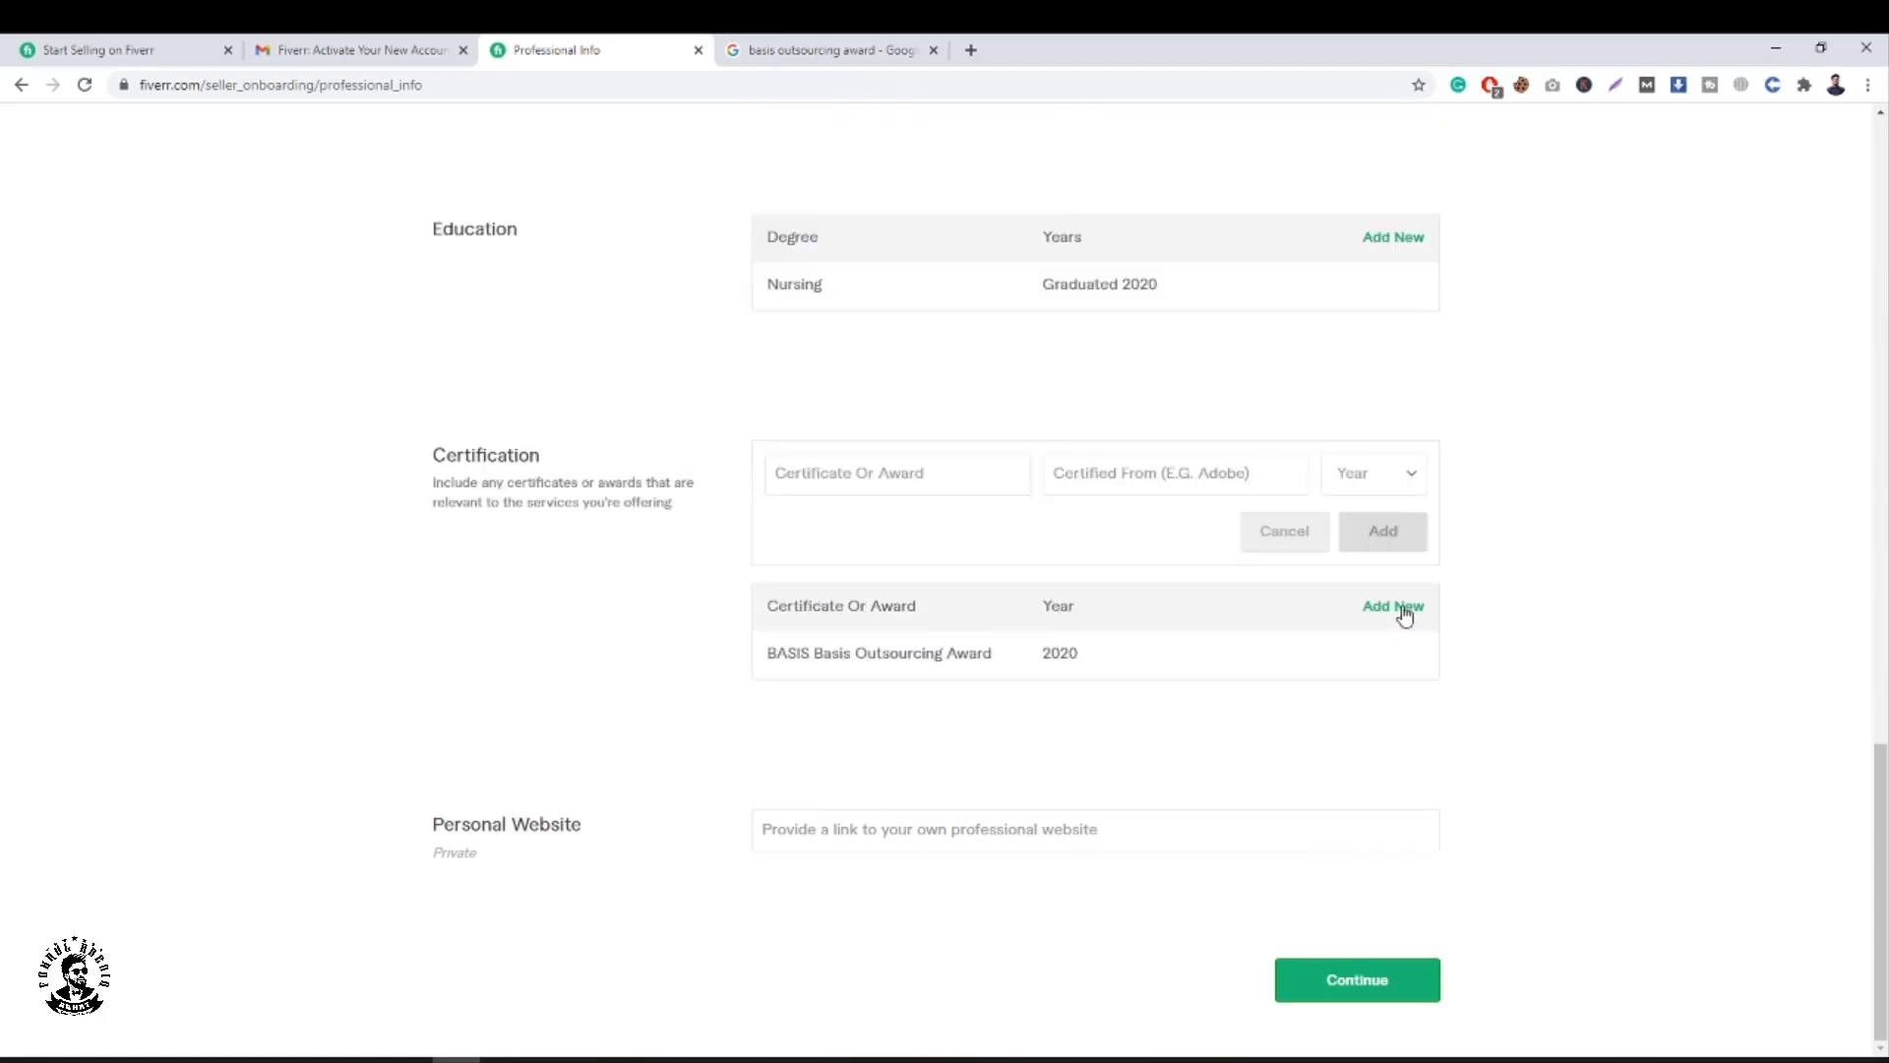
pyautogui.click(803, 471)
pyautogui.write('Digital Marketing')
pyautogui.click(1102, 486)
pyautogui.write('F')
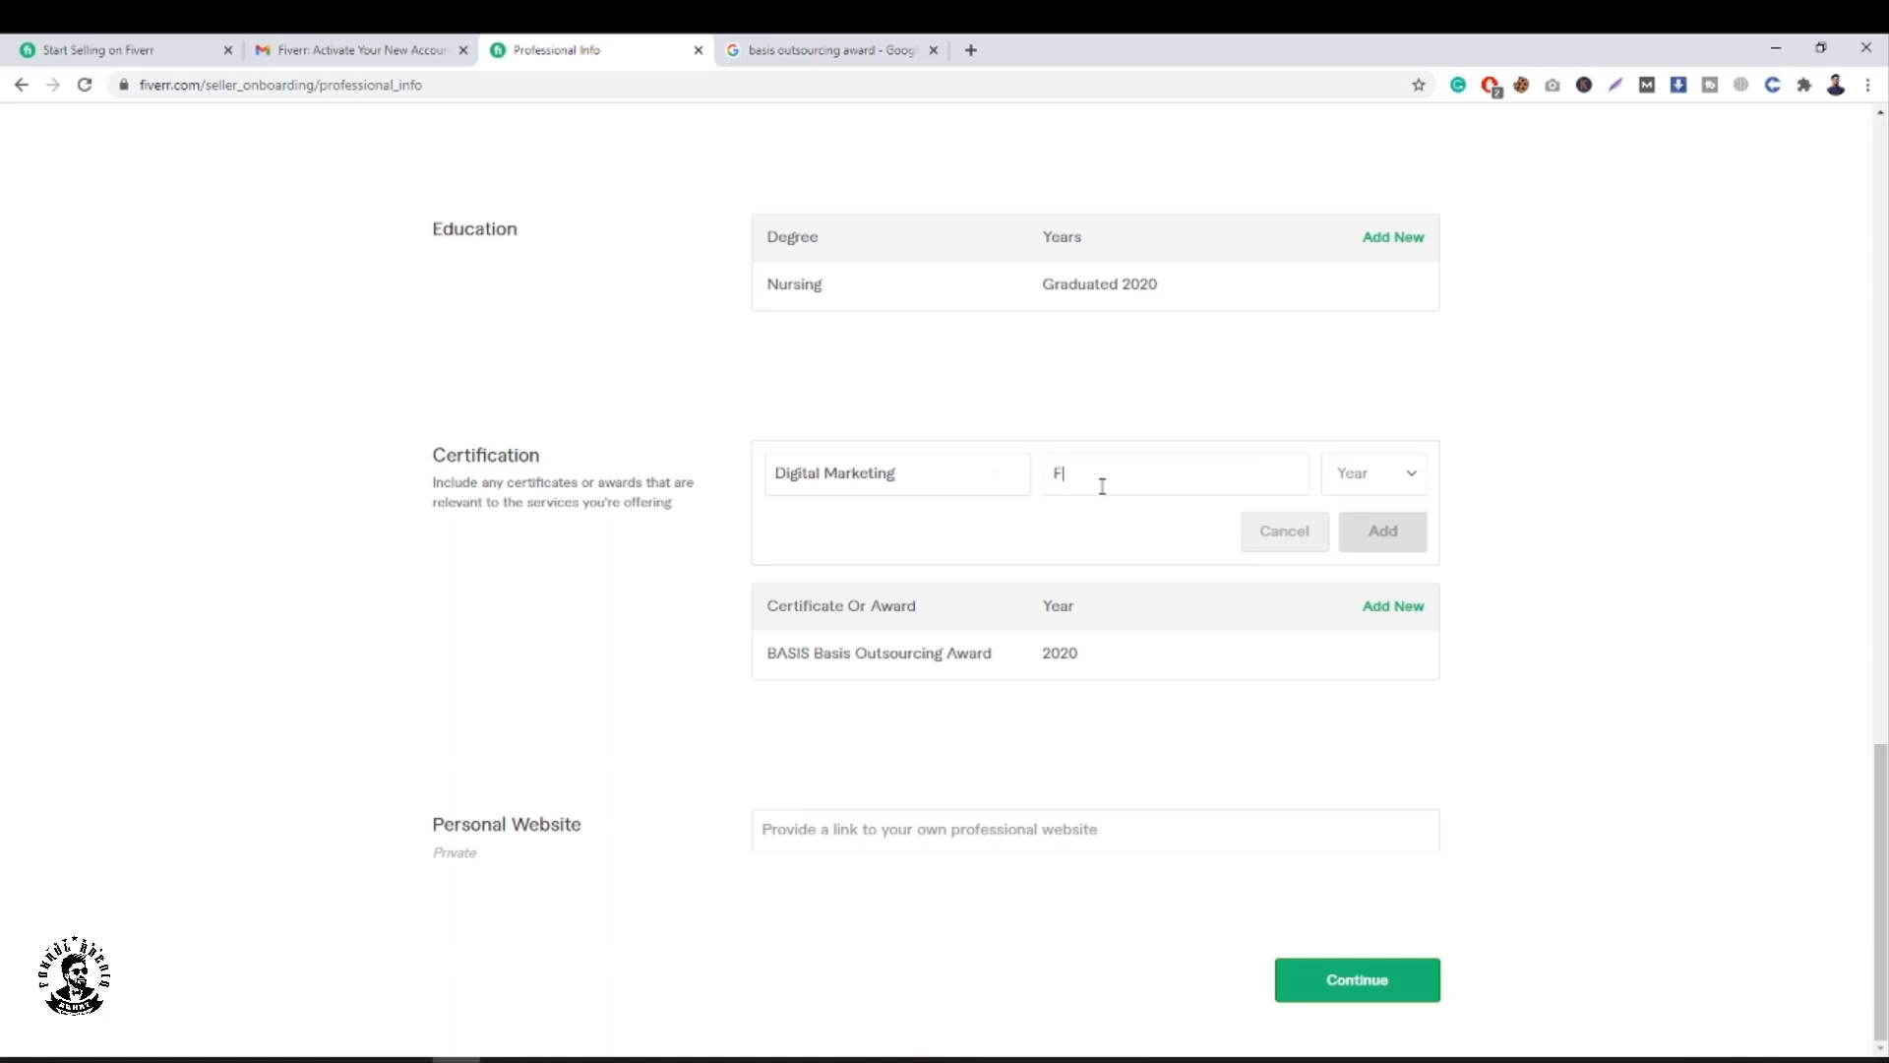
pyautogui.write('utureIT Valley')
pyautogui.click(1410, 474)
pyautogui.click(1375, 508)
pyautogui.click(1383, 531)
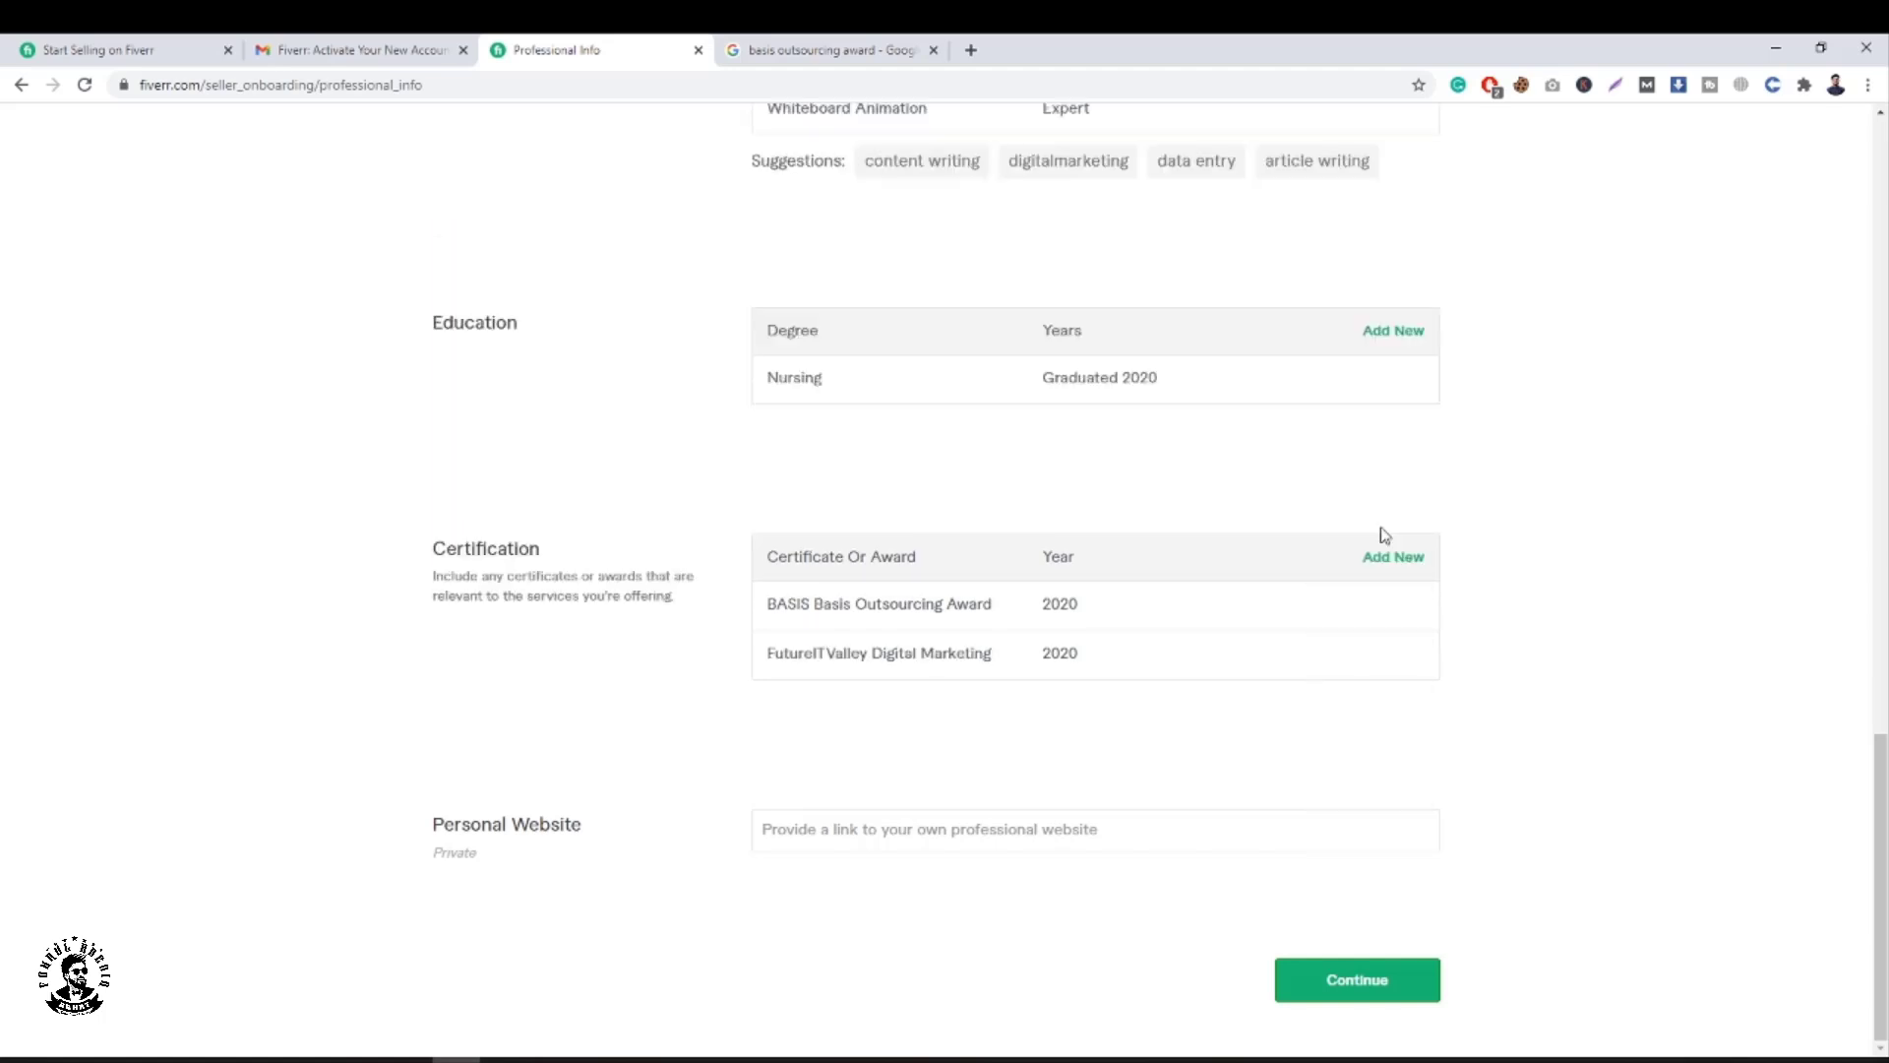
# Add another Digital Marketing certification, certified from LEDP, with the year 2020.
pyautogui.click(1374, 558)
pyautogui.click(939, 432)
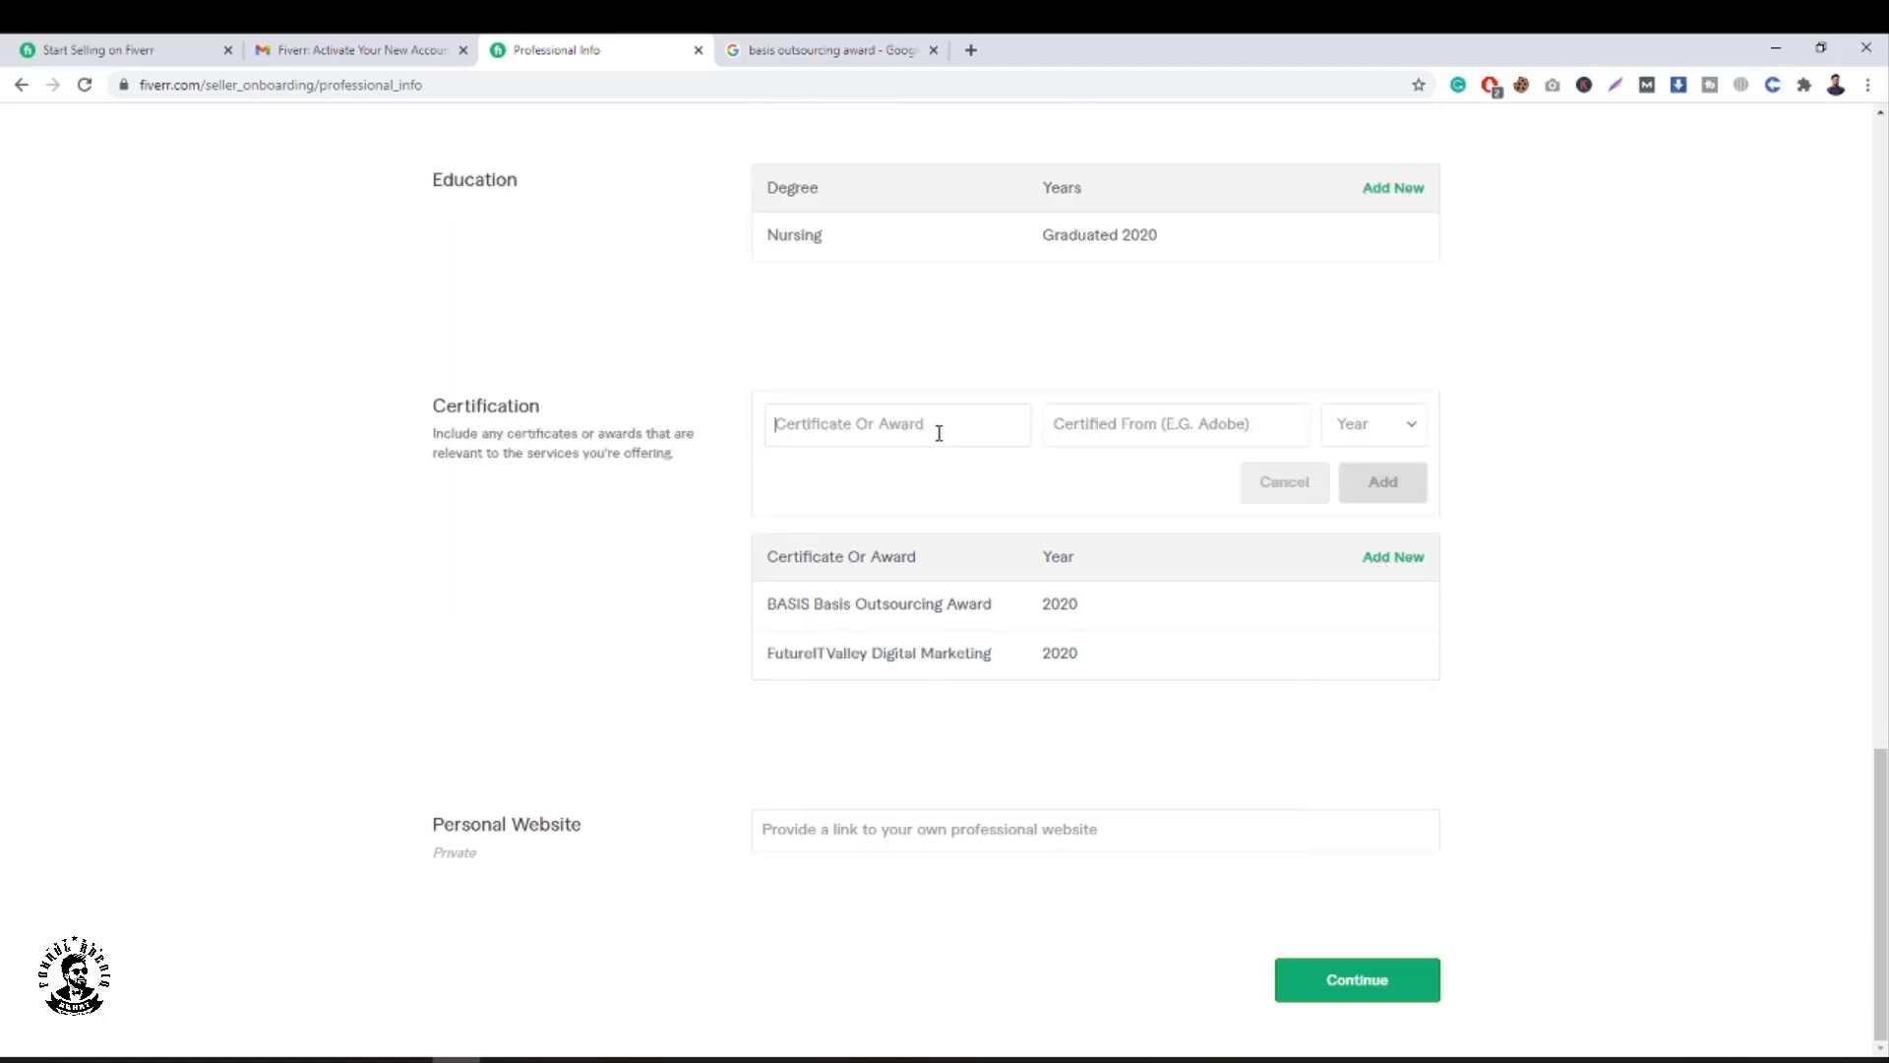
pyautogui.write('Digital Marketing')
pyautogui.click(1079, 431)
pyautogui.write('LEDP')
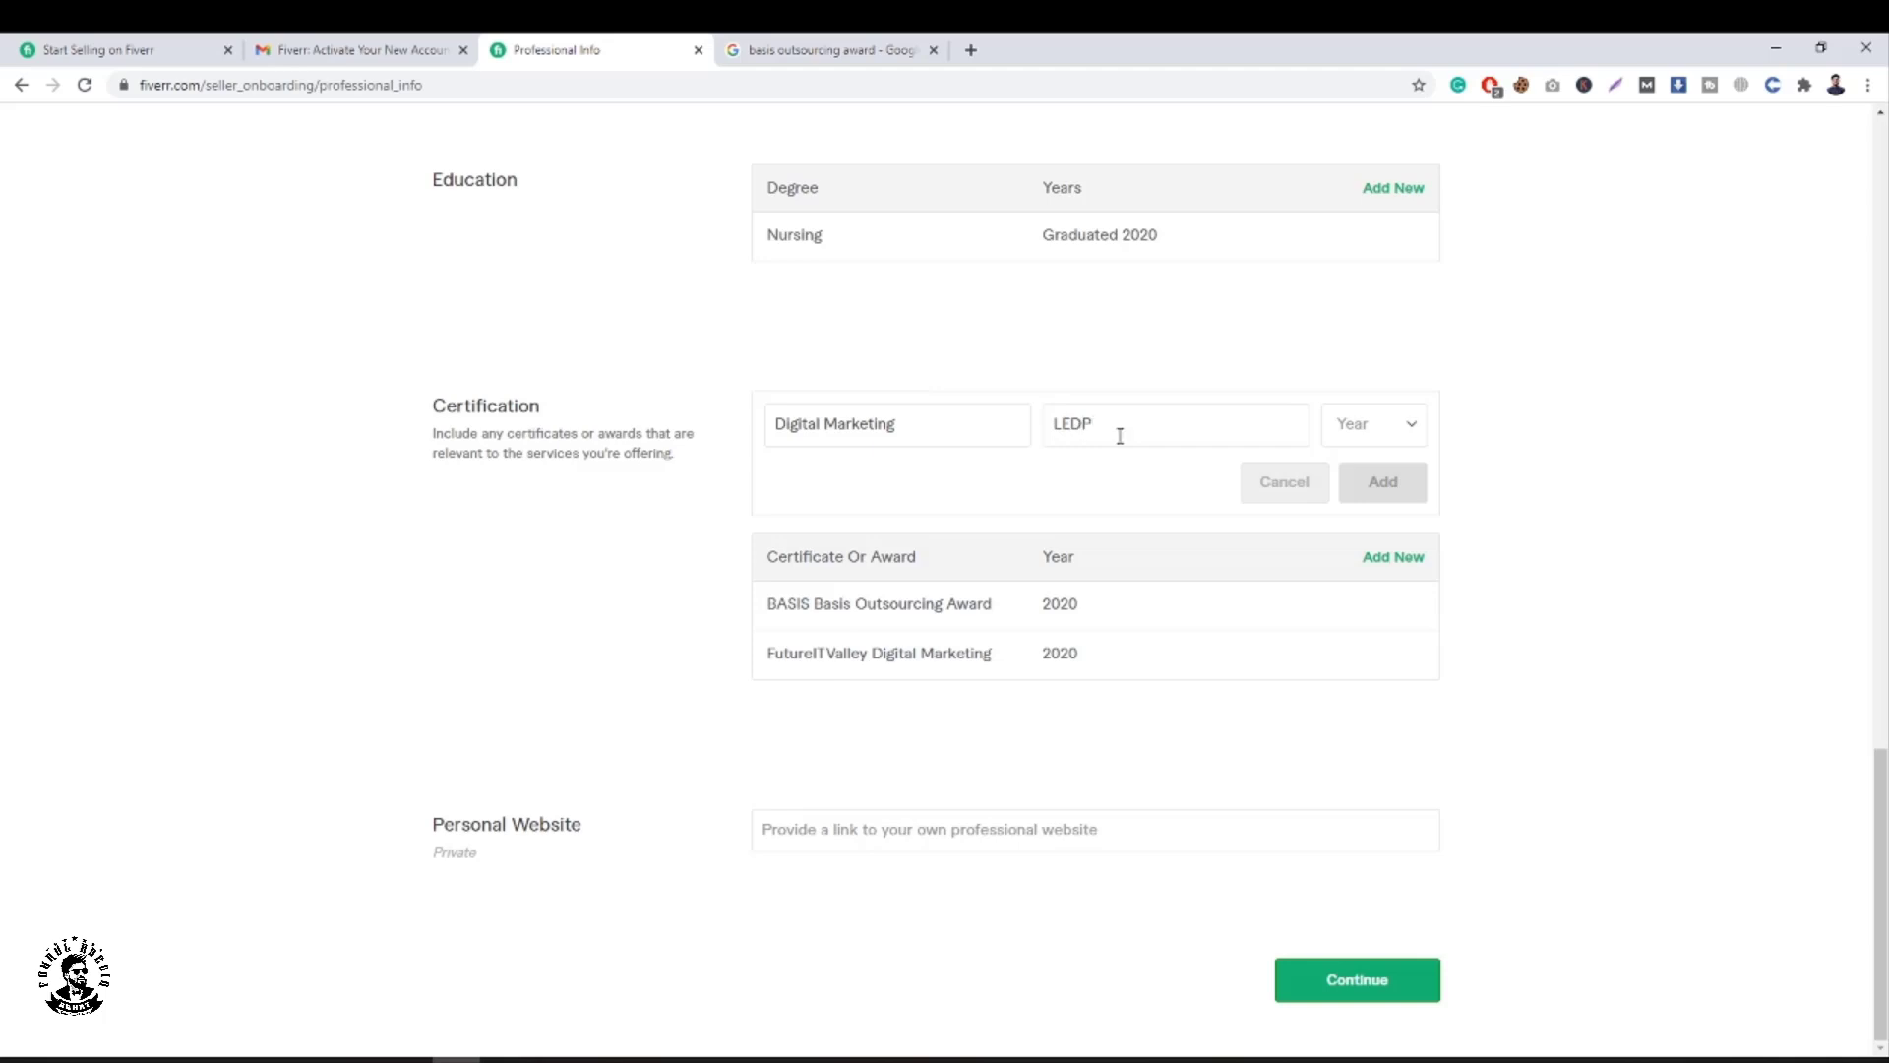
pyautogui.click(1392, 425)
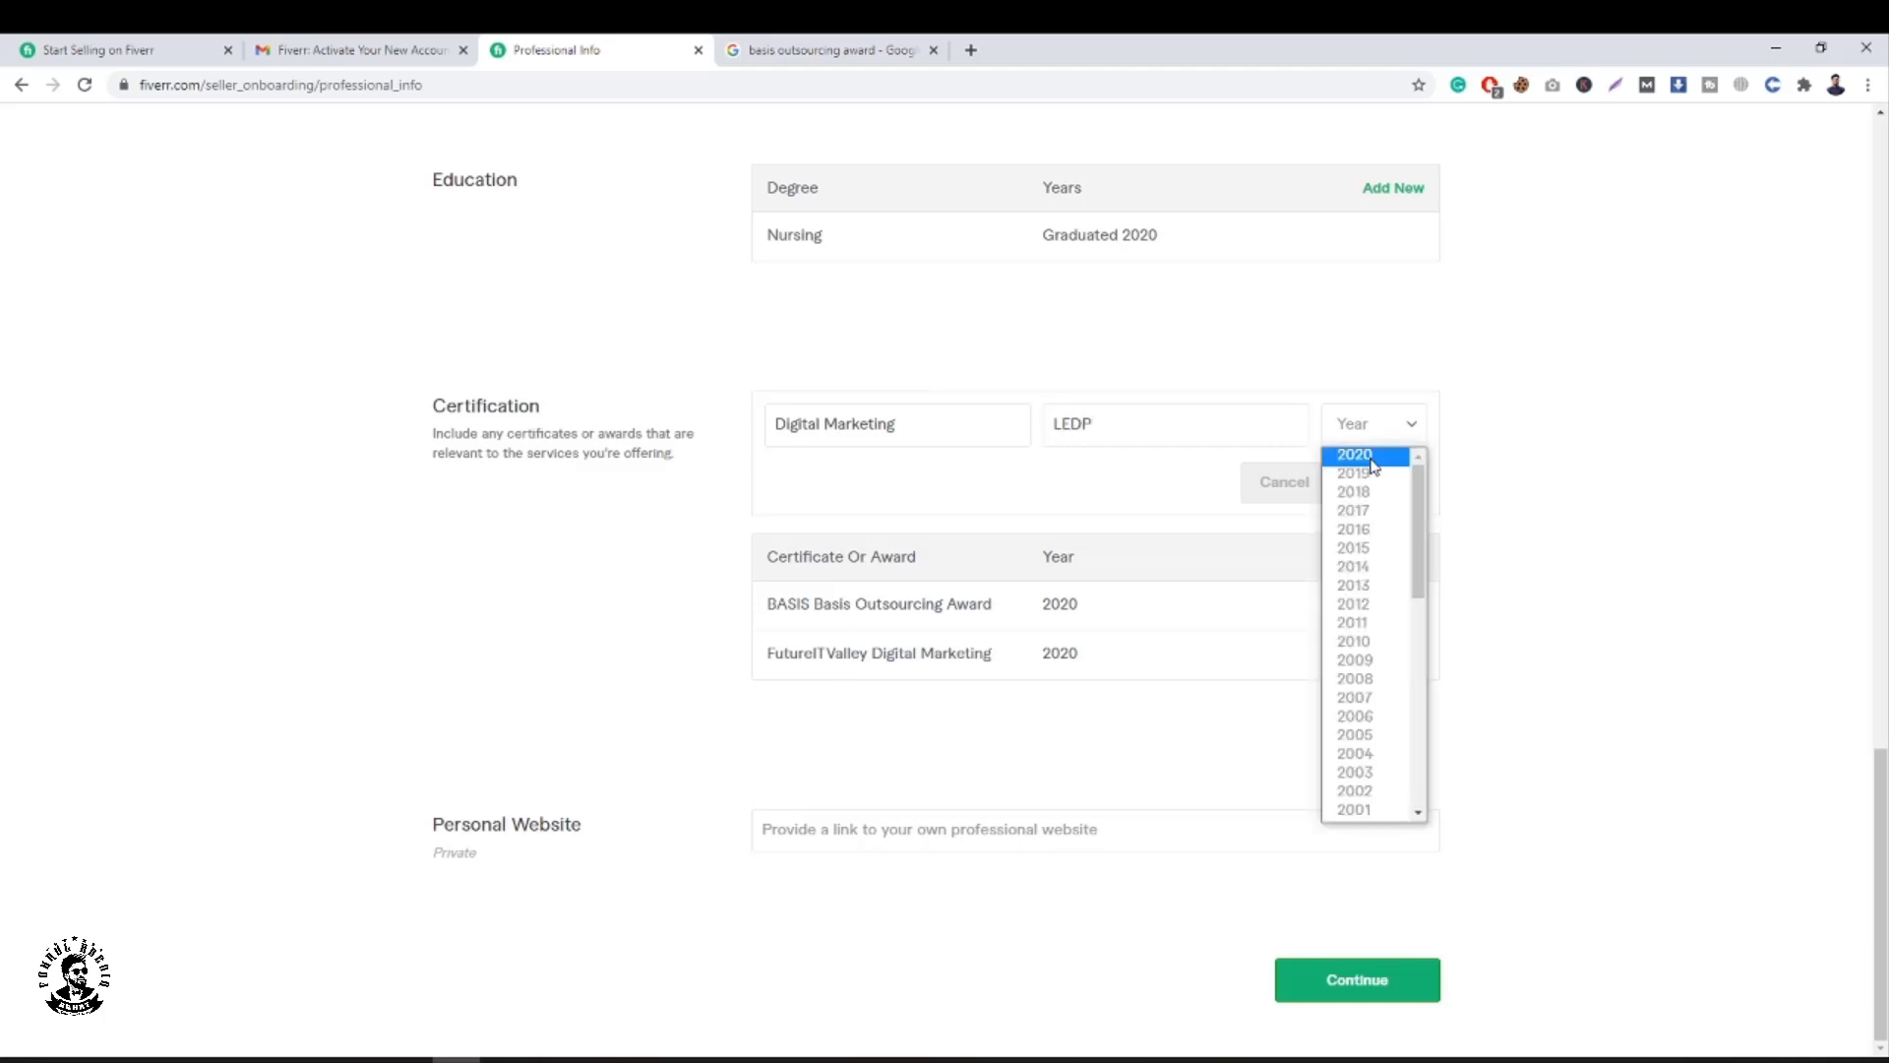
pyautogui.click(1382, 456)
pyautogui.click(1379, 481)
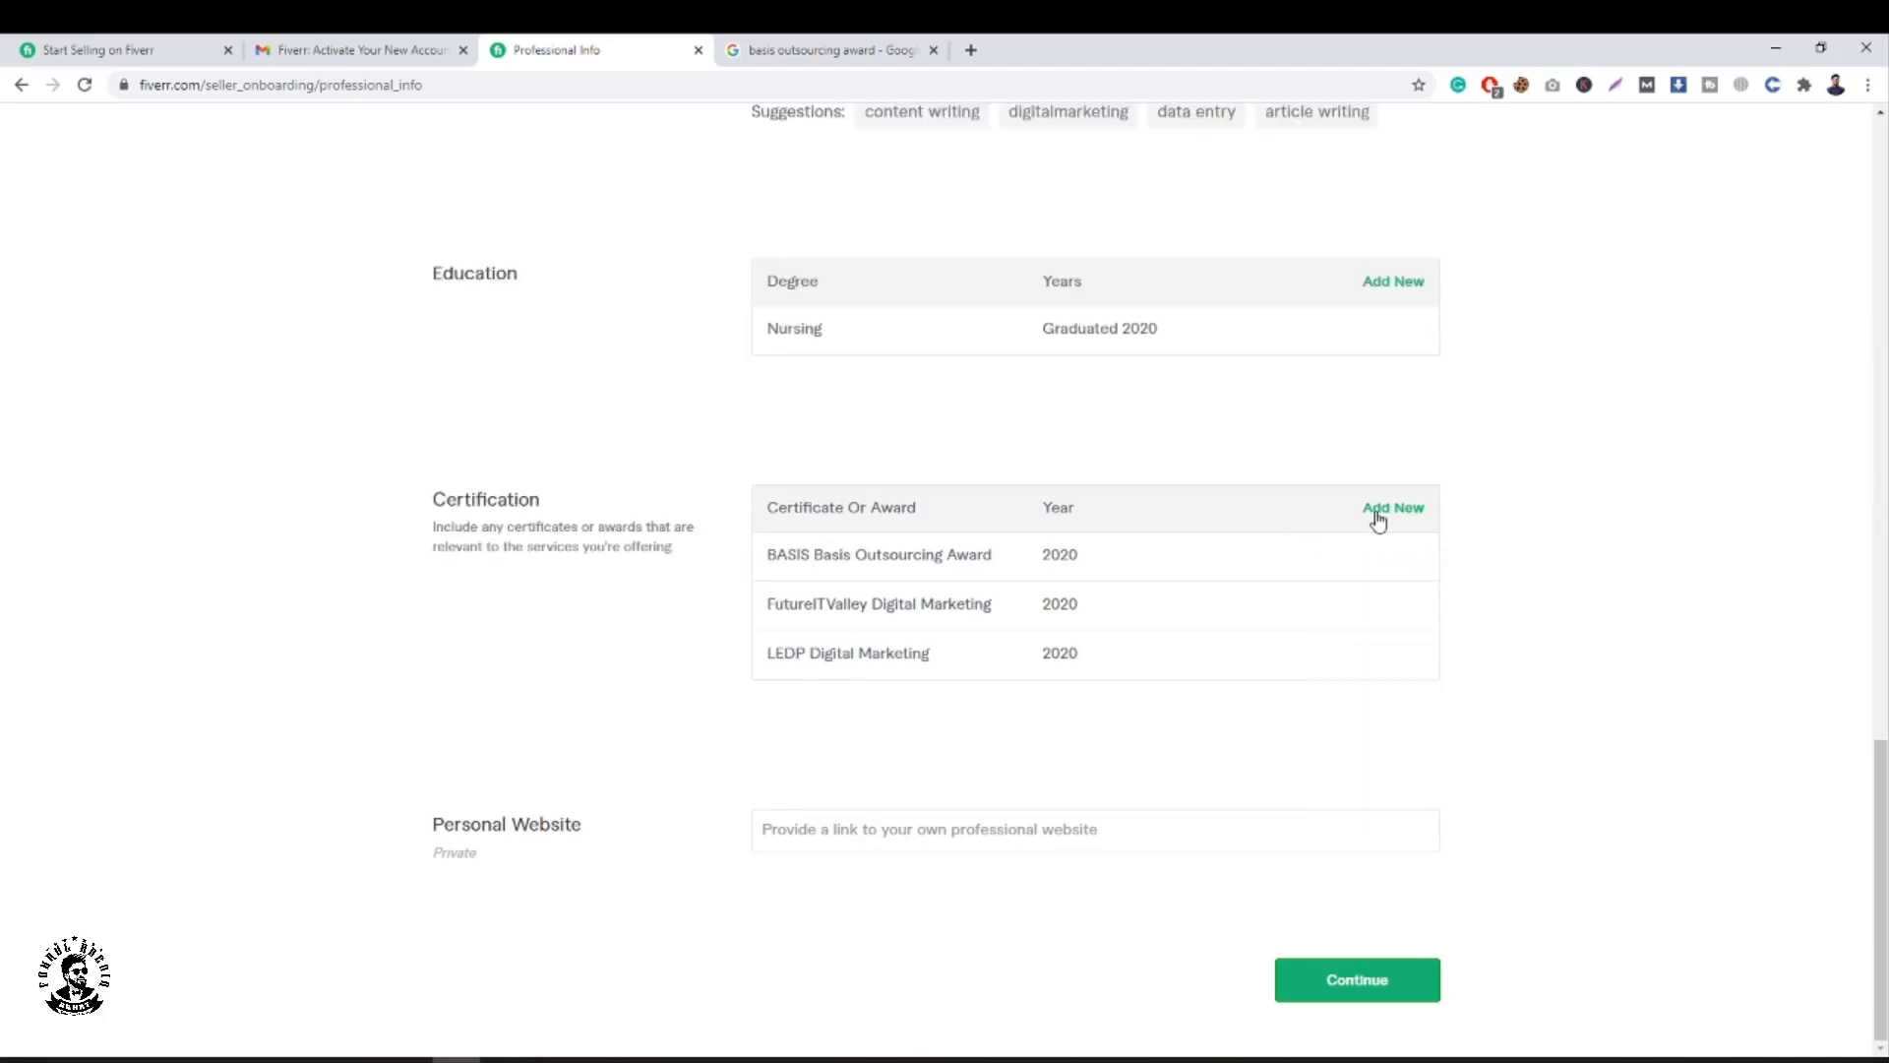
# Edit the Basis Outsourcing Award certification, changing its year to 2017, and save the entry.
pyautogui.click(1398, 557)
pyautogui.click(1364, 519)
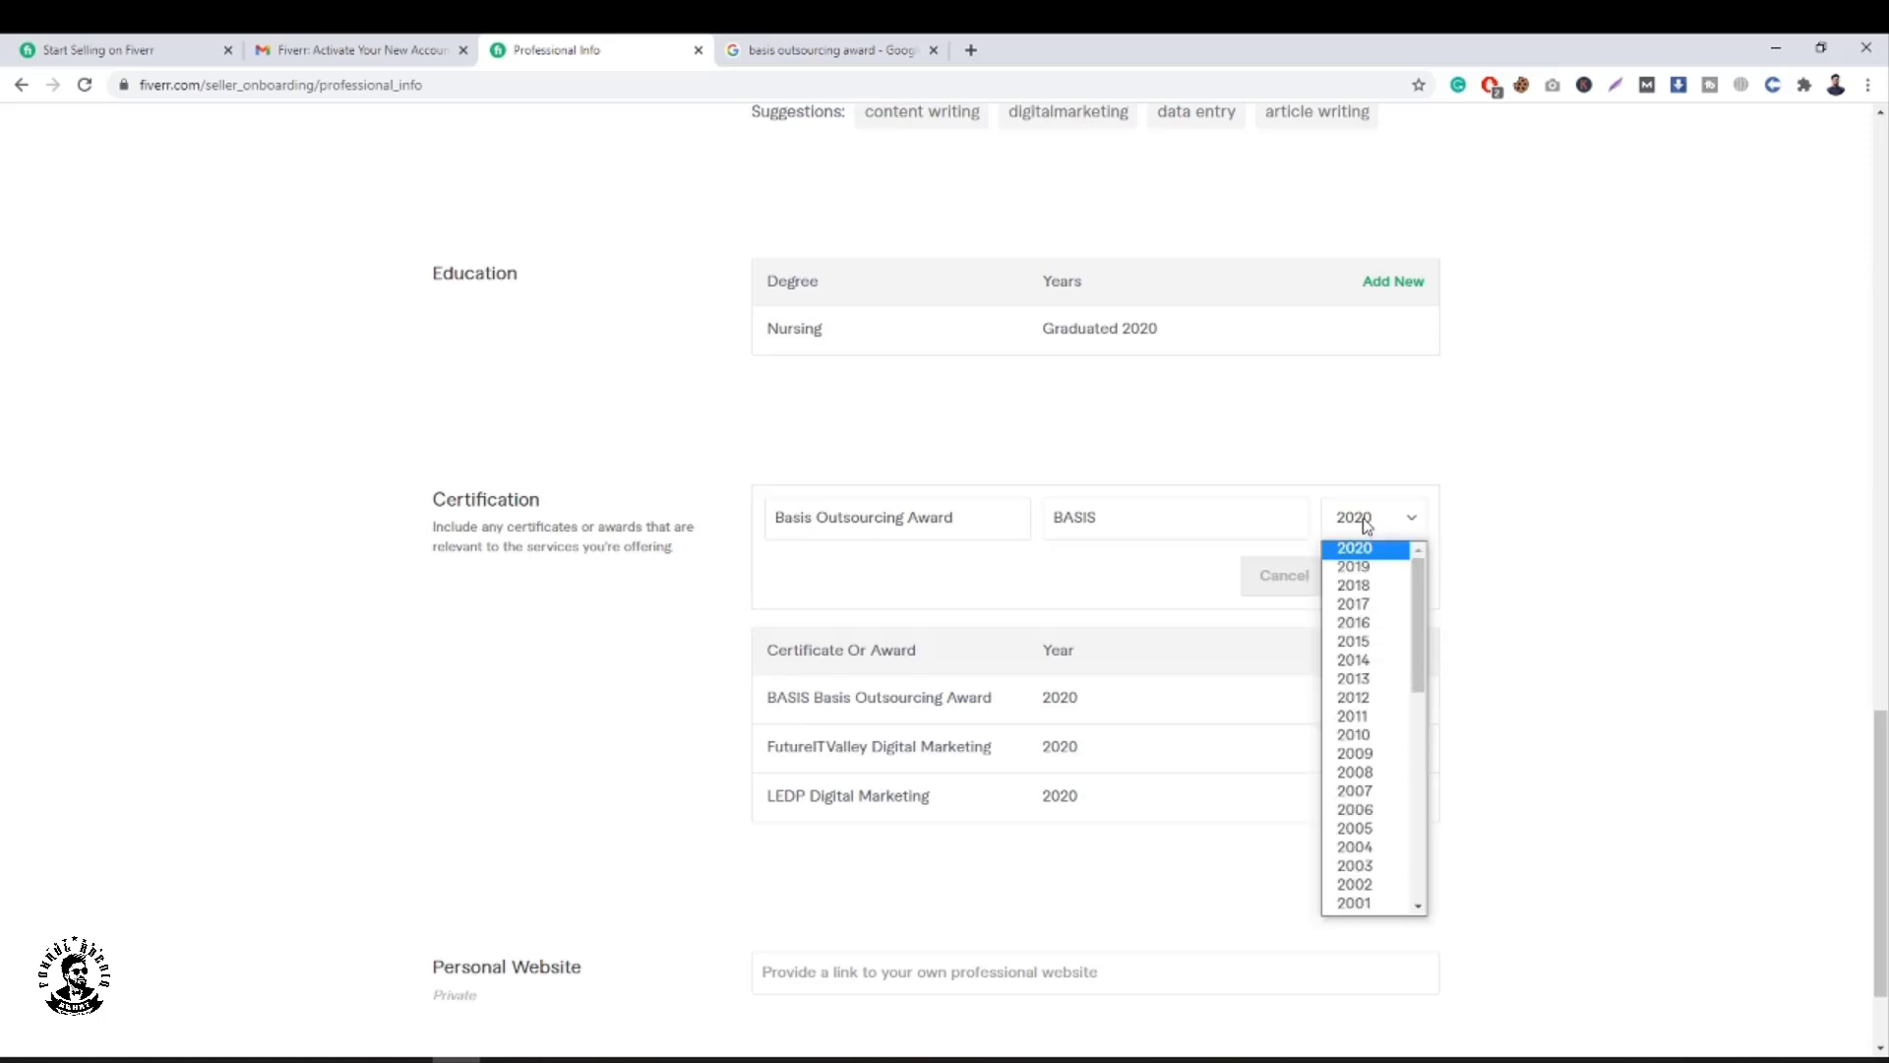
pyautogui.click(1369, 603)
pyautogui.click(1371, 524)
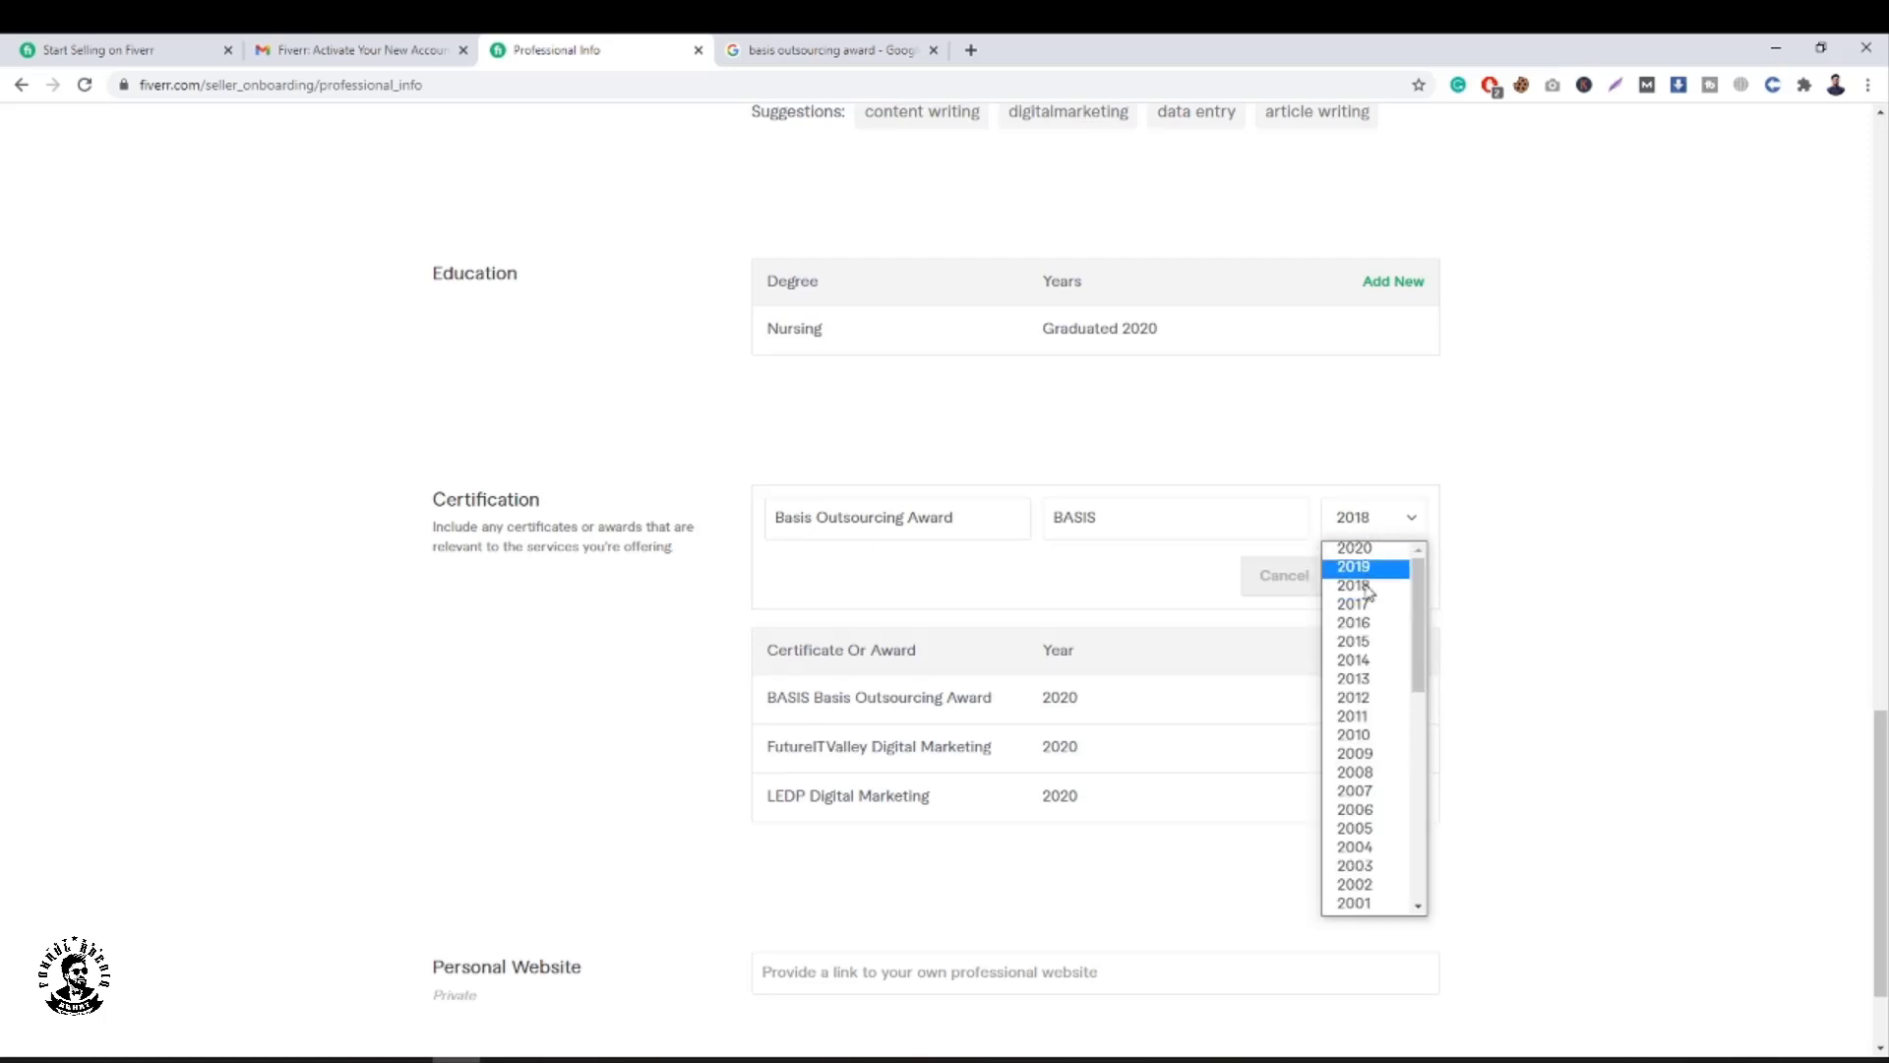
pyautogui.click(1370, 602)
pyautogui.click(1375, 585)
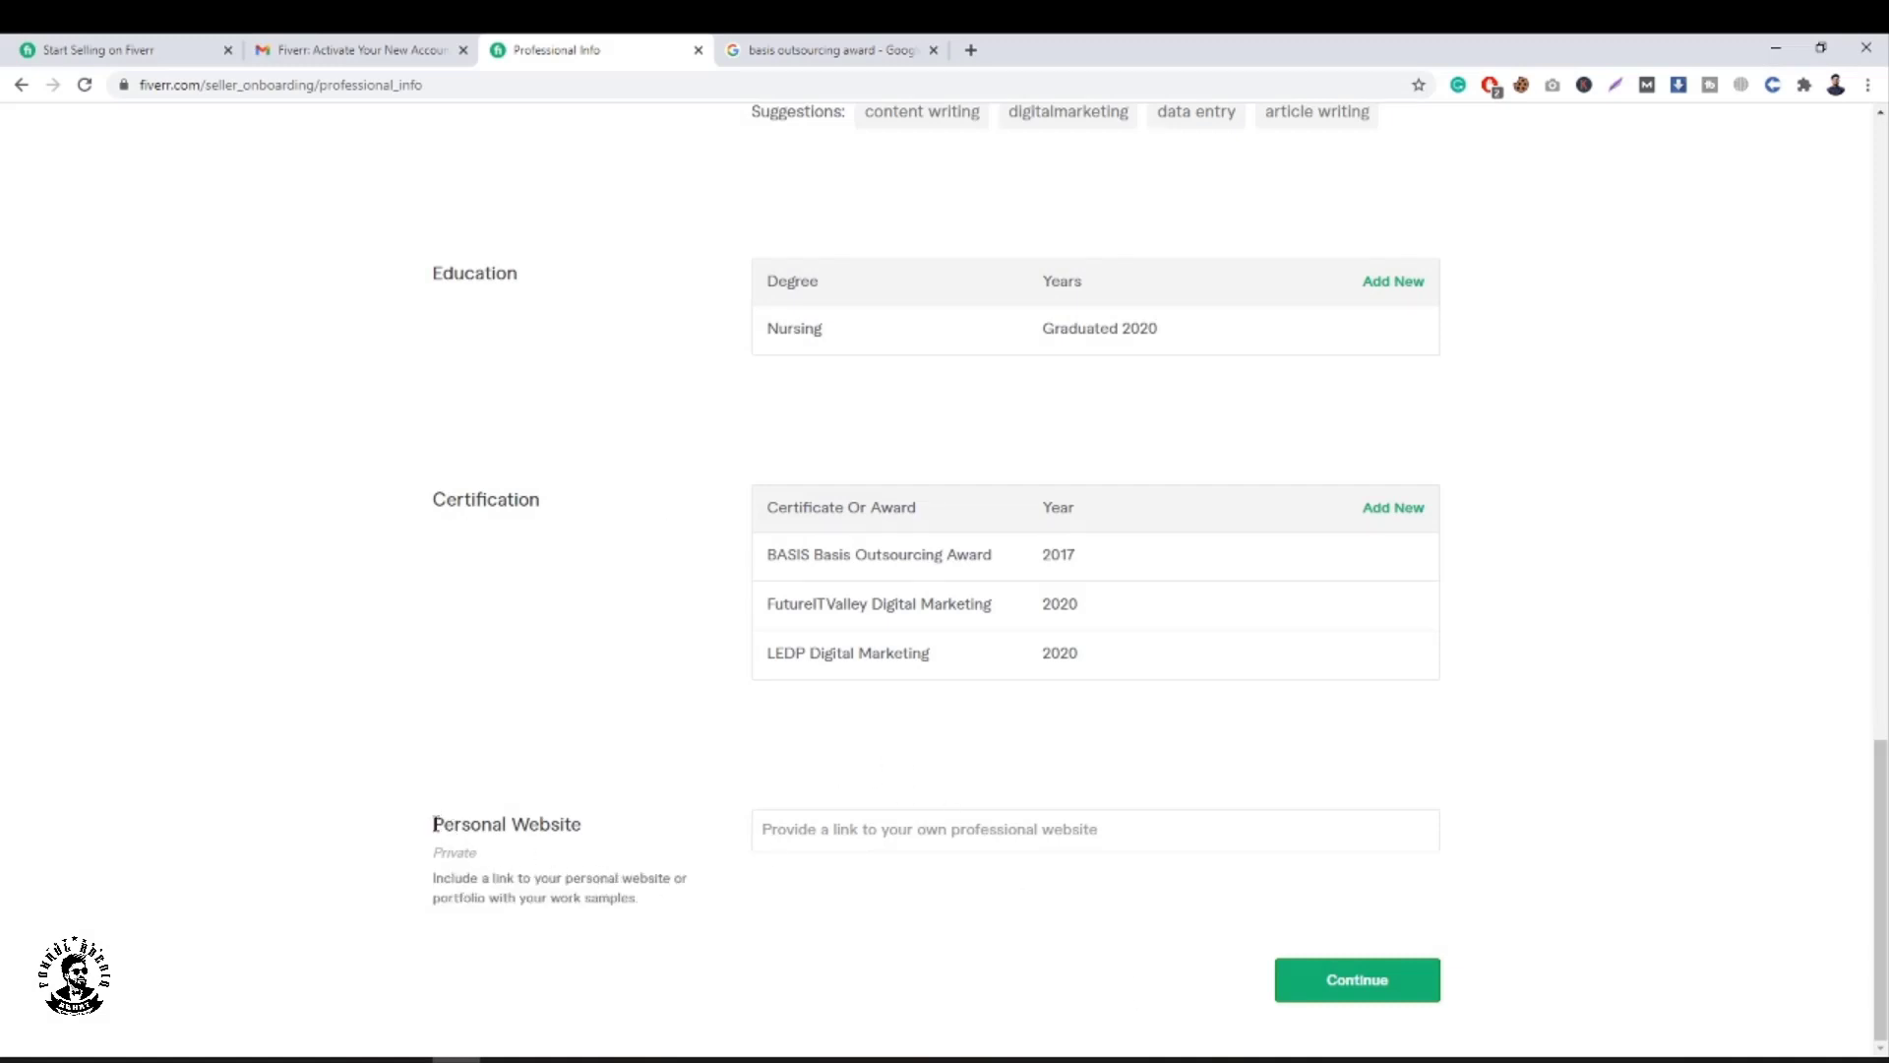
# Read the Personal Website description and review the occupation, skills, education and certification entries across the Professional Info page.
pyautogui.moveTo(433, 823); pyautogui.dragTo(603, 906)
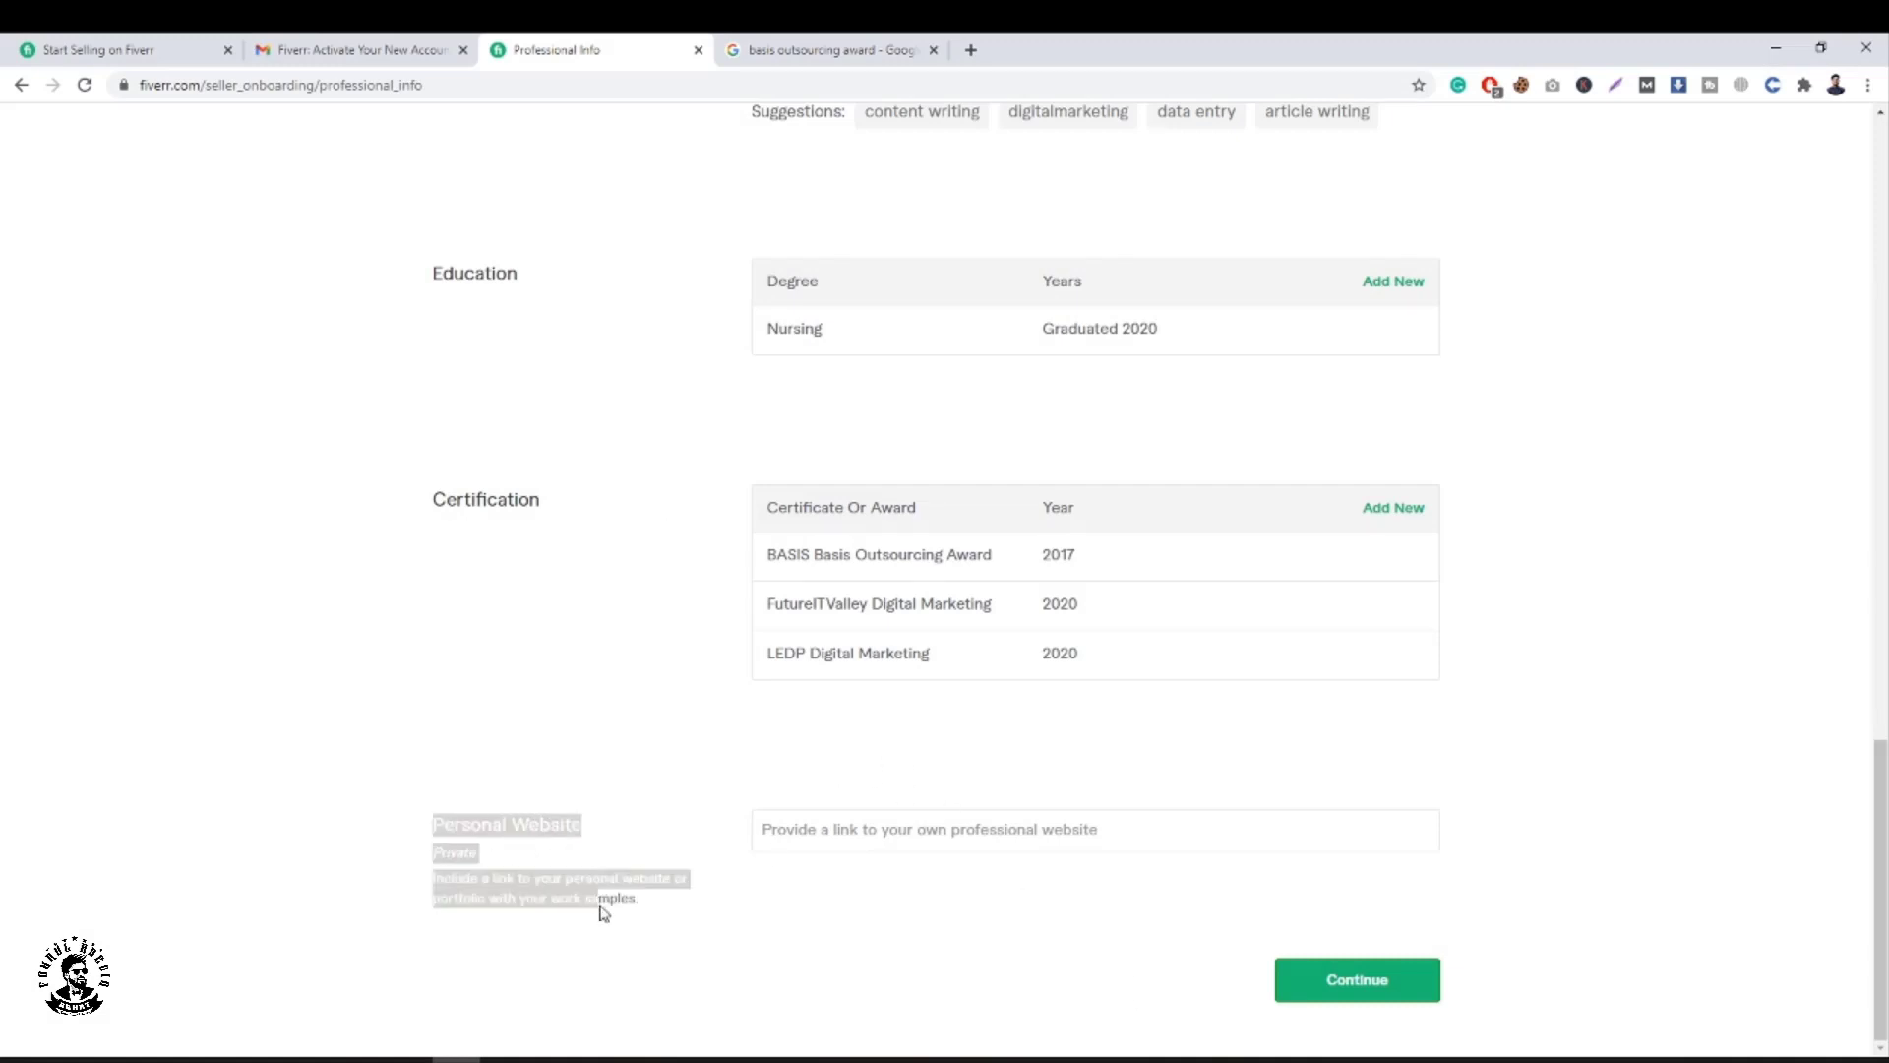
pyautogui.click(566, 829)
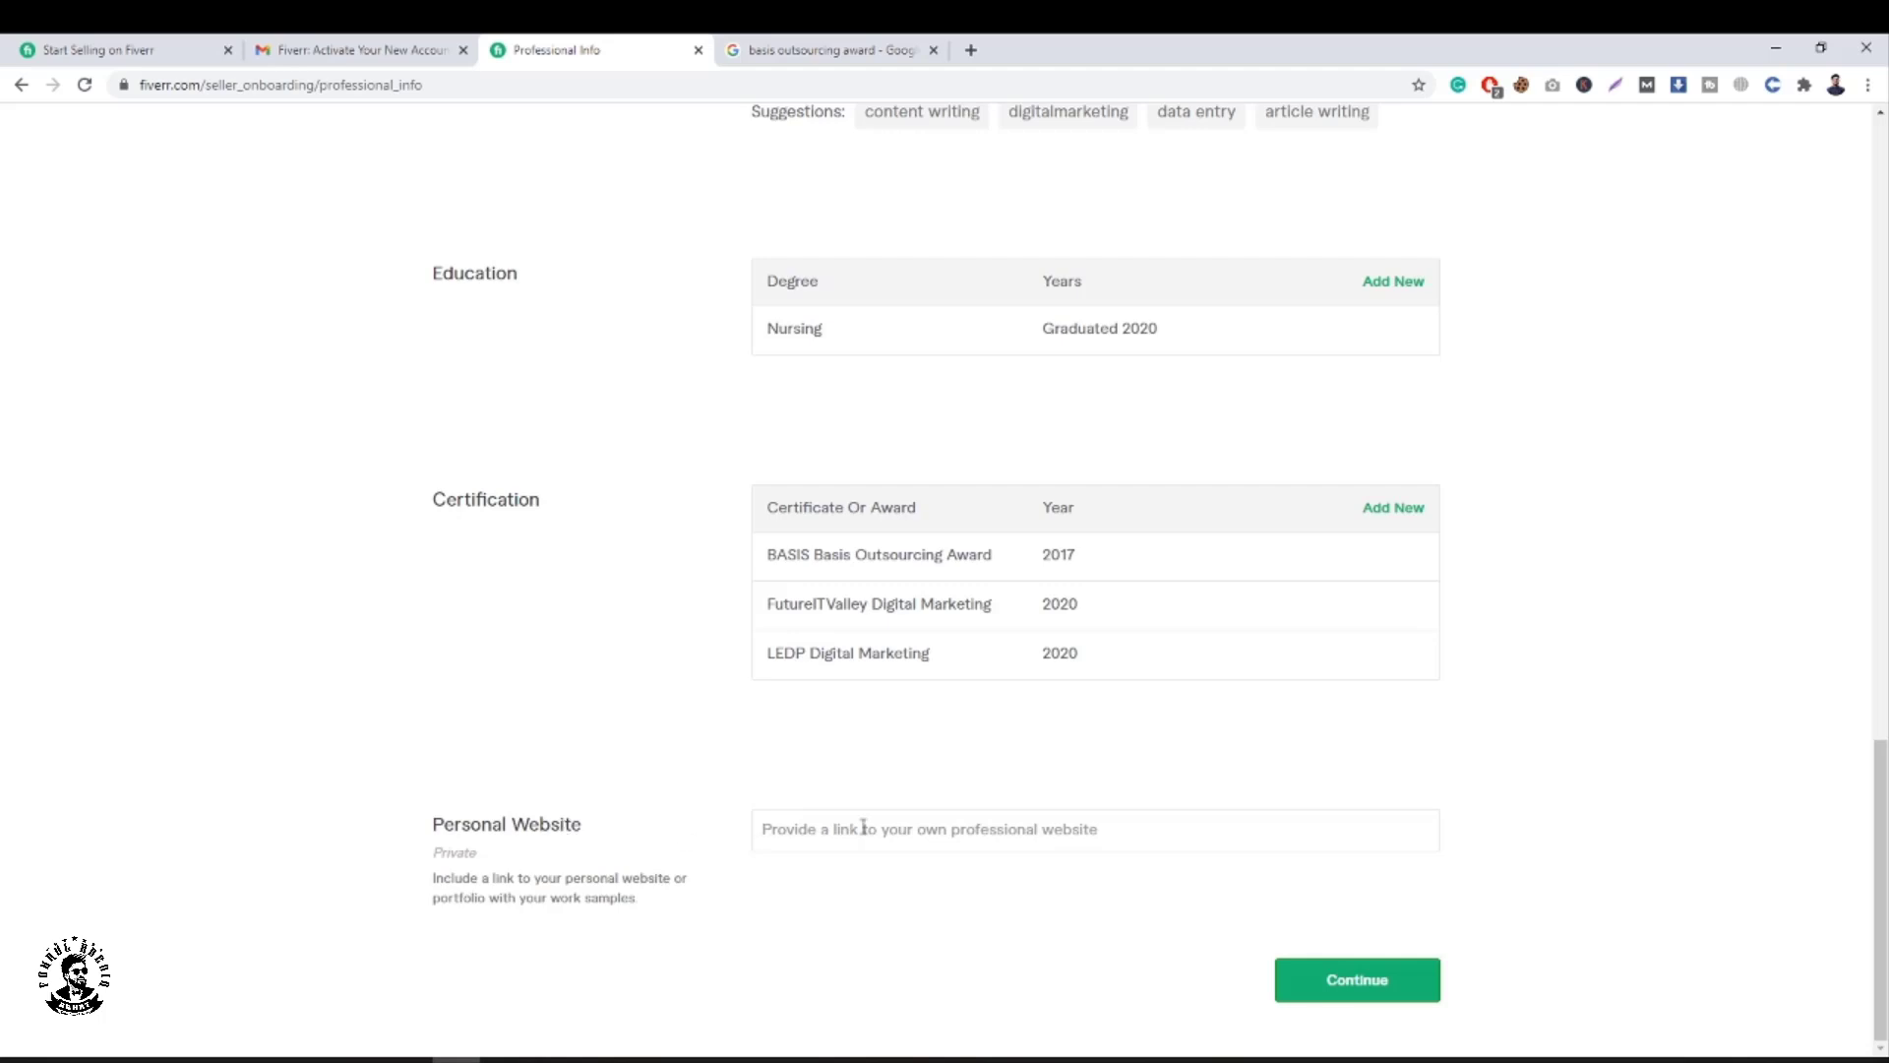
pyautogui.scroll(20, 1160, 561)
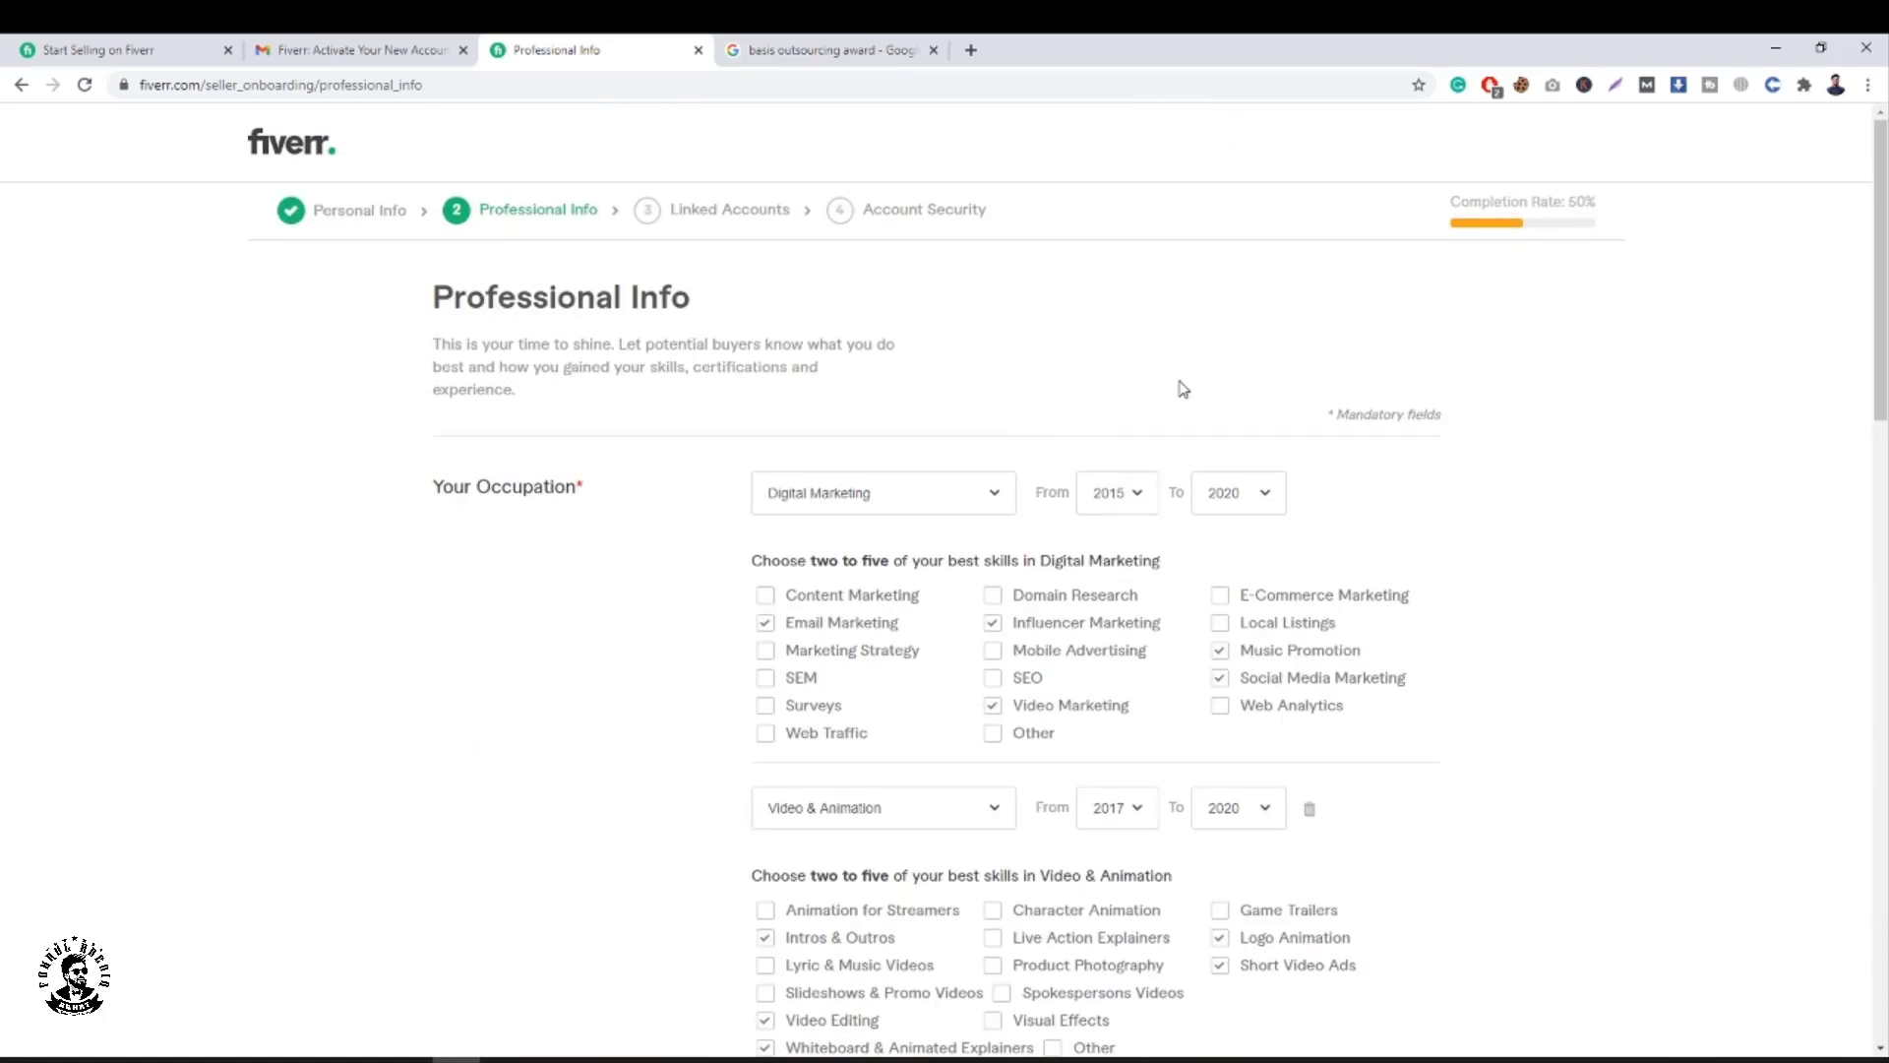
pyautogui.scroll(-5, 1163, 433)
pyautogui.scroll(-2, 1177, 513)
pyautogui.scroll(1, 1067, 474)
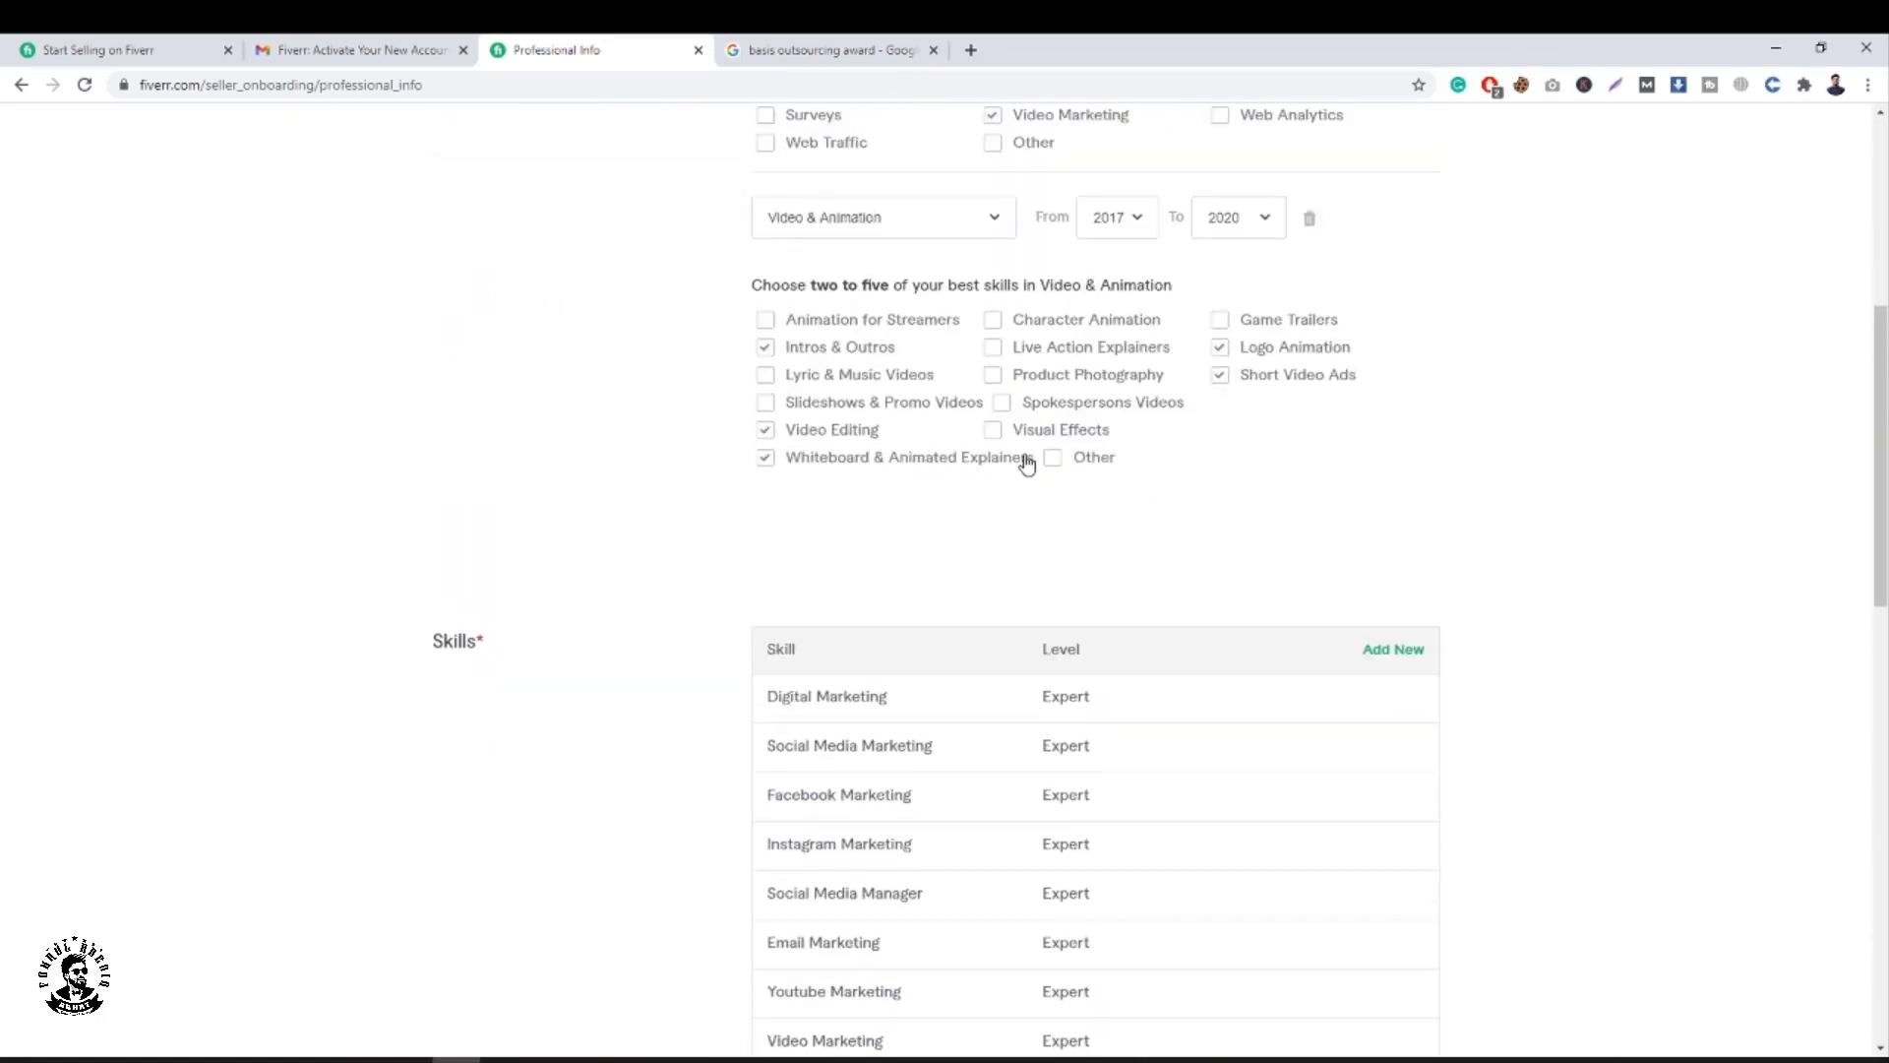
pyautogui.scroll(-12, 1514, 923)
pyautogui.scroll(9, 1513, 923)
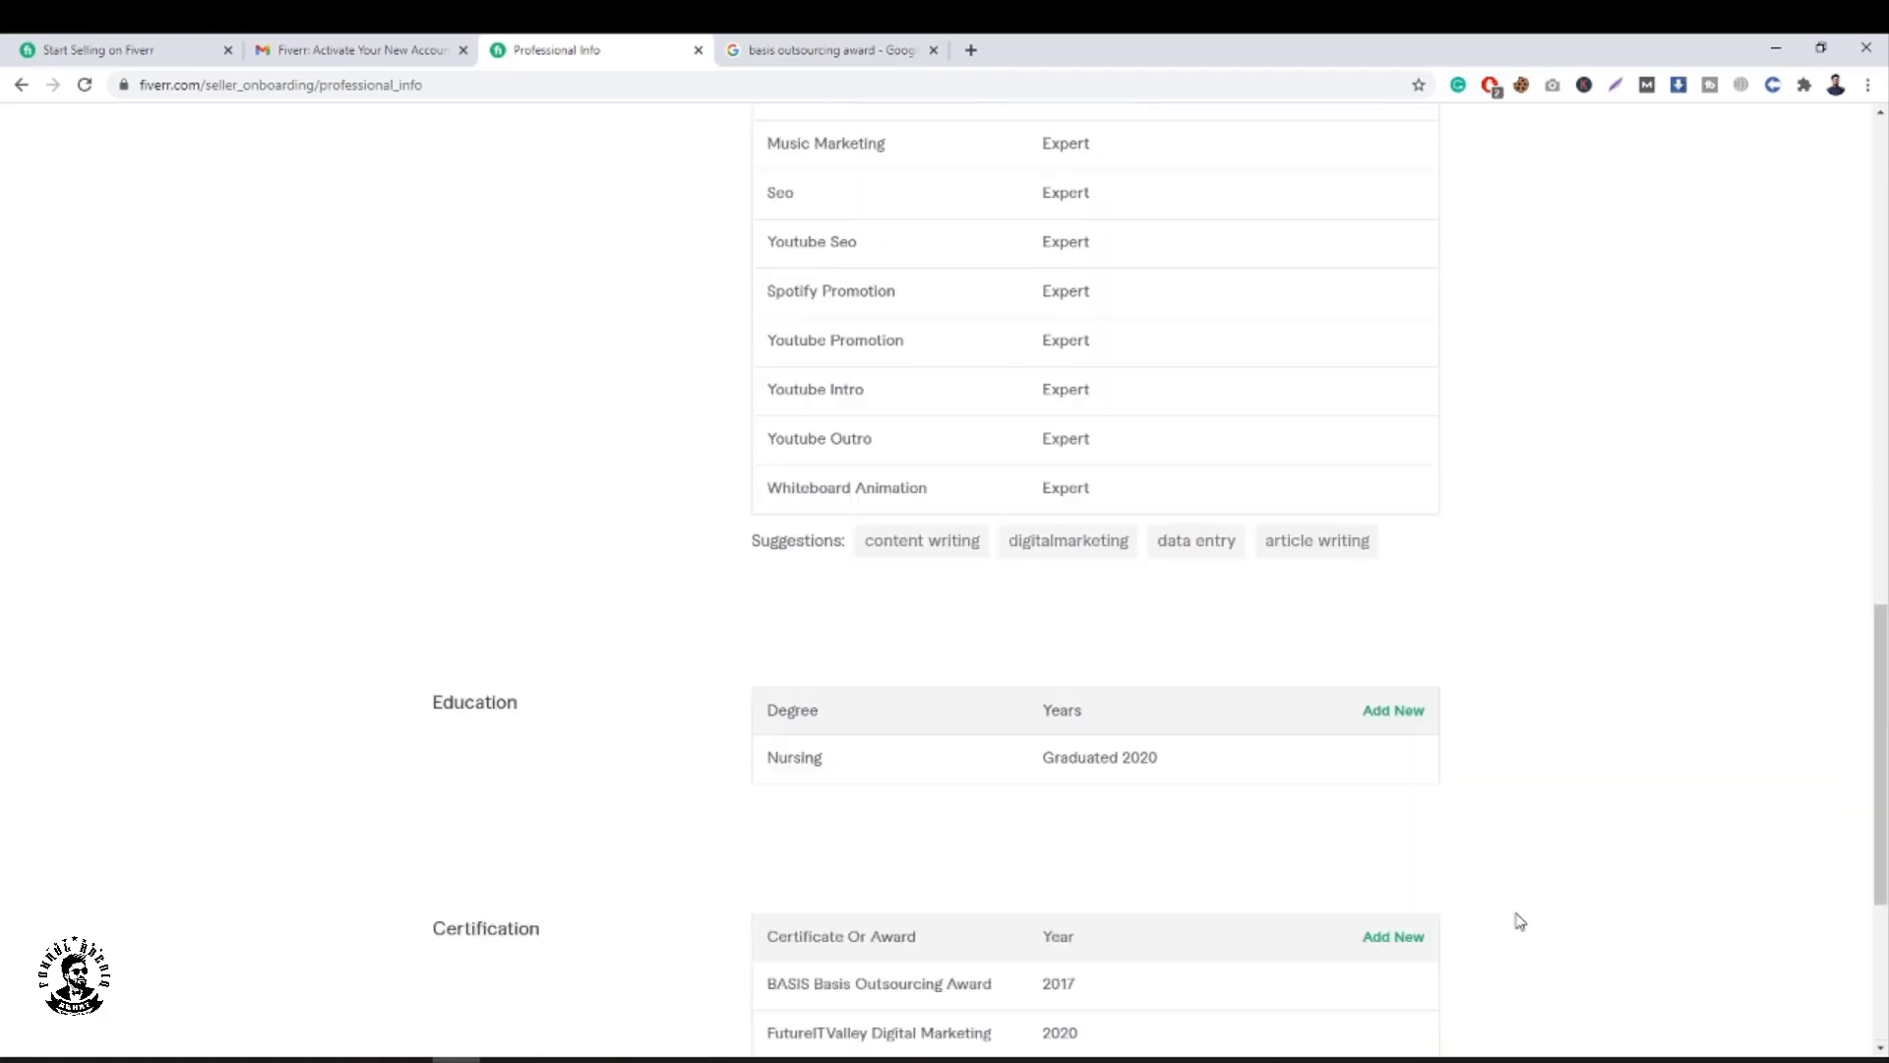
pyautogui.scroll(6, 1466, 760)
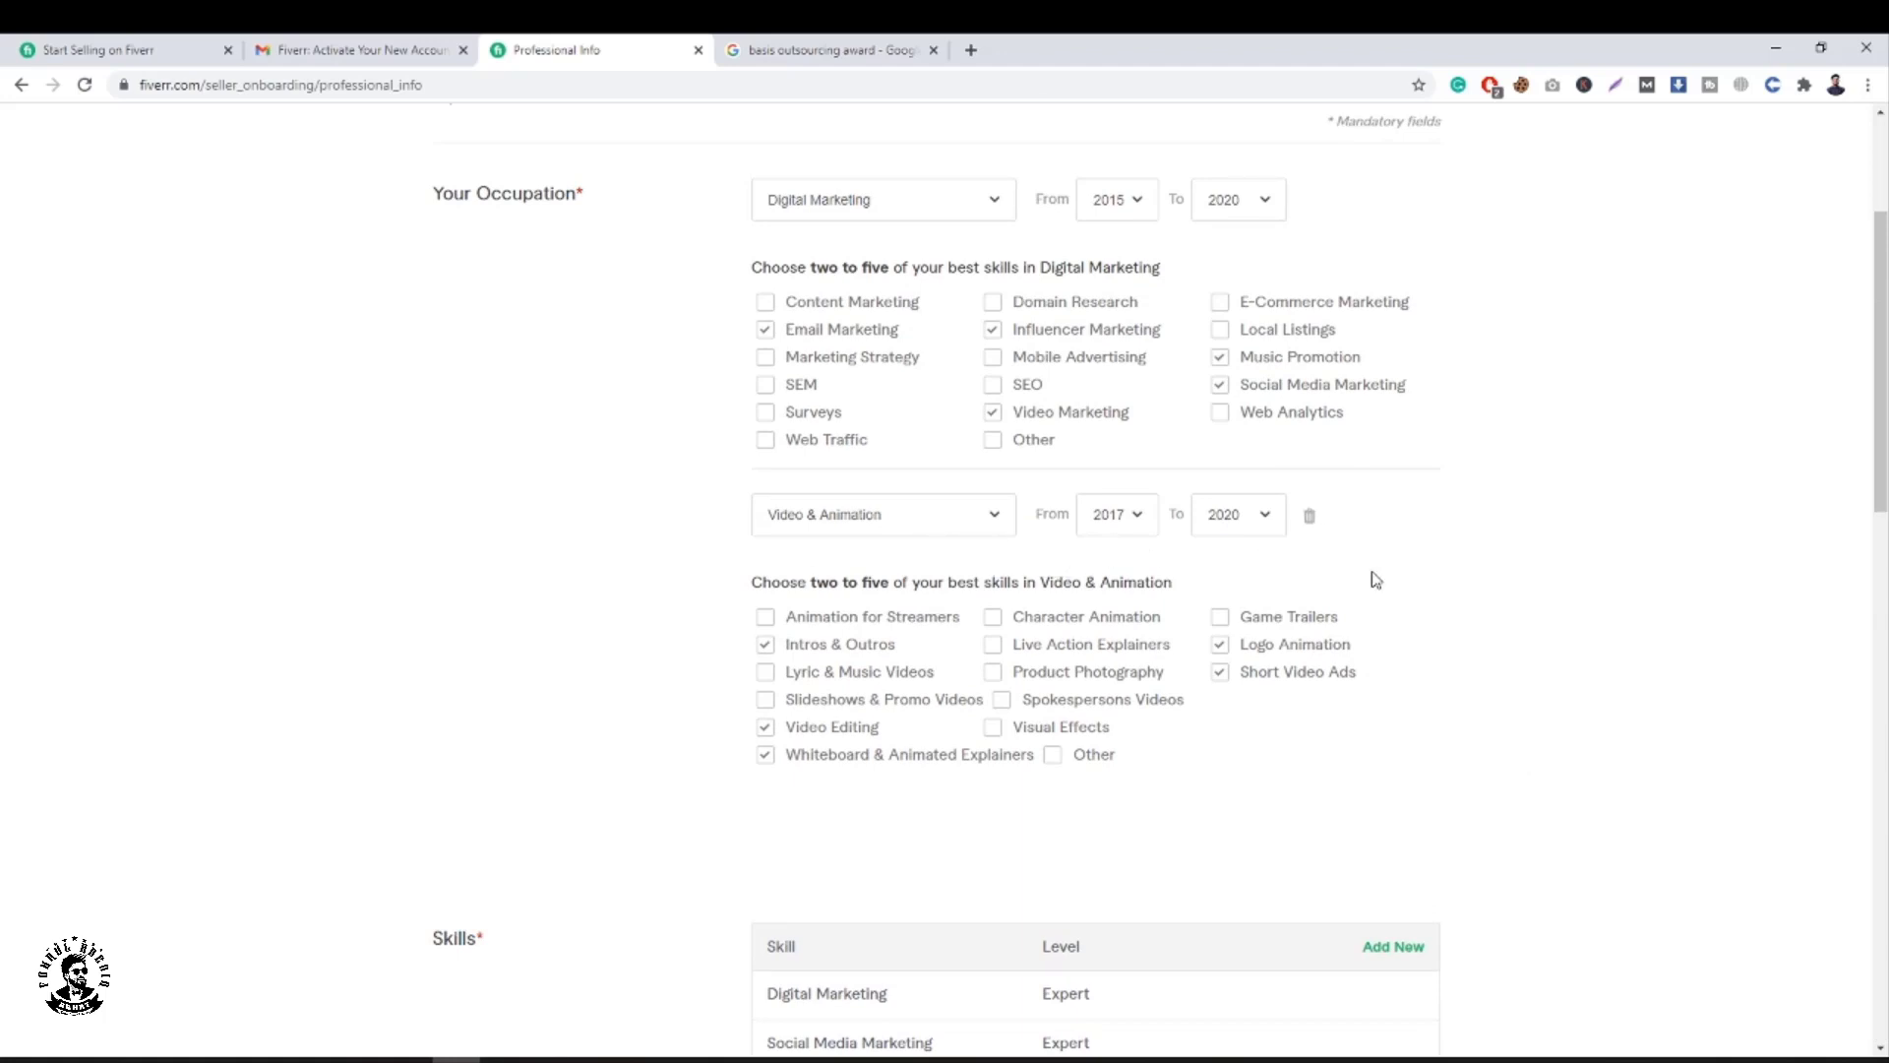
# Submit the completed Professional Info page and continue to the Linked Accounts stage of the seller onboarding.
pyautogui.scroll(-6, 1540, 733)
pyautogui.scroll(-10, 1535, 728)
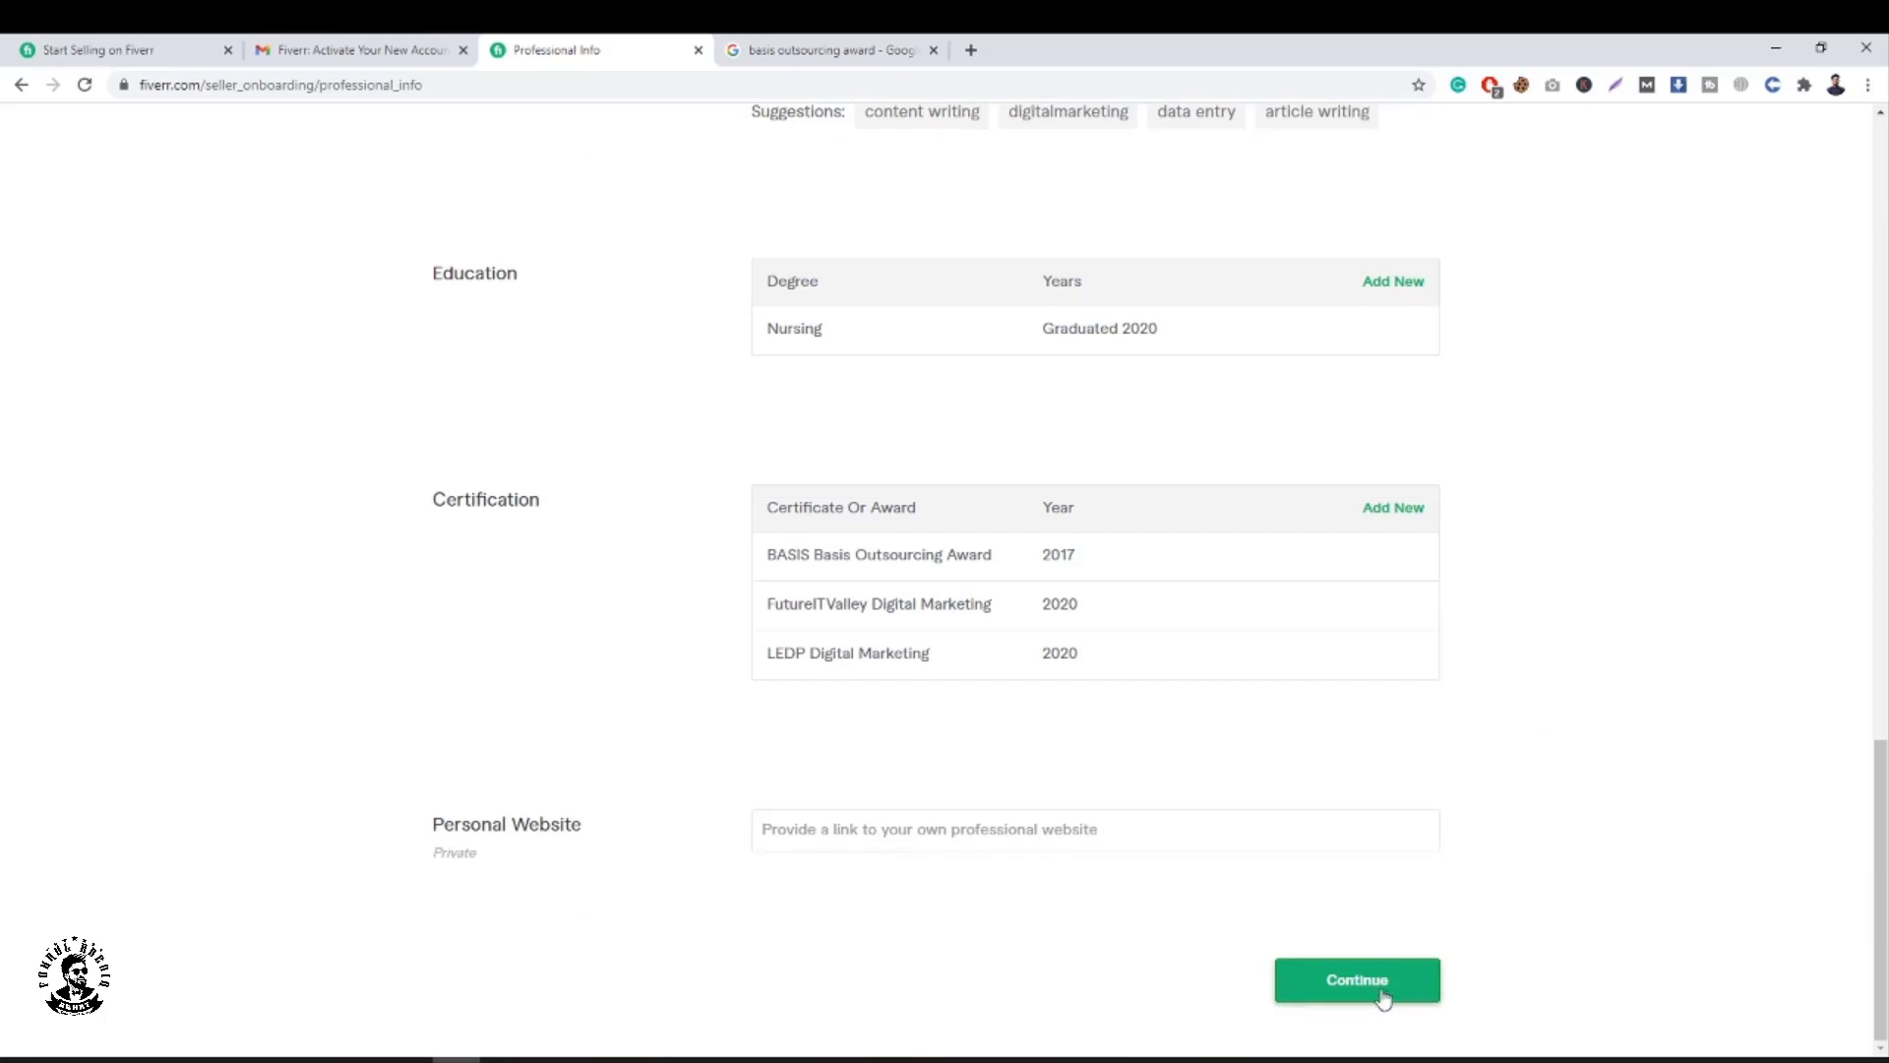
pyautogui.click(1381, 984)
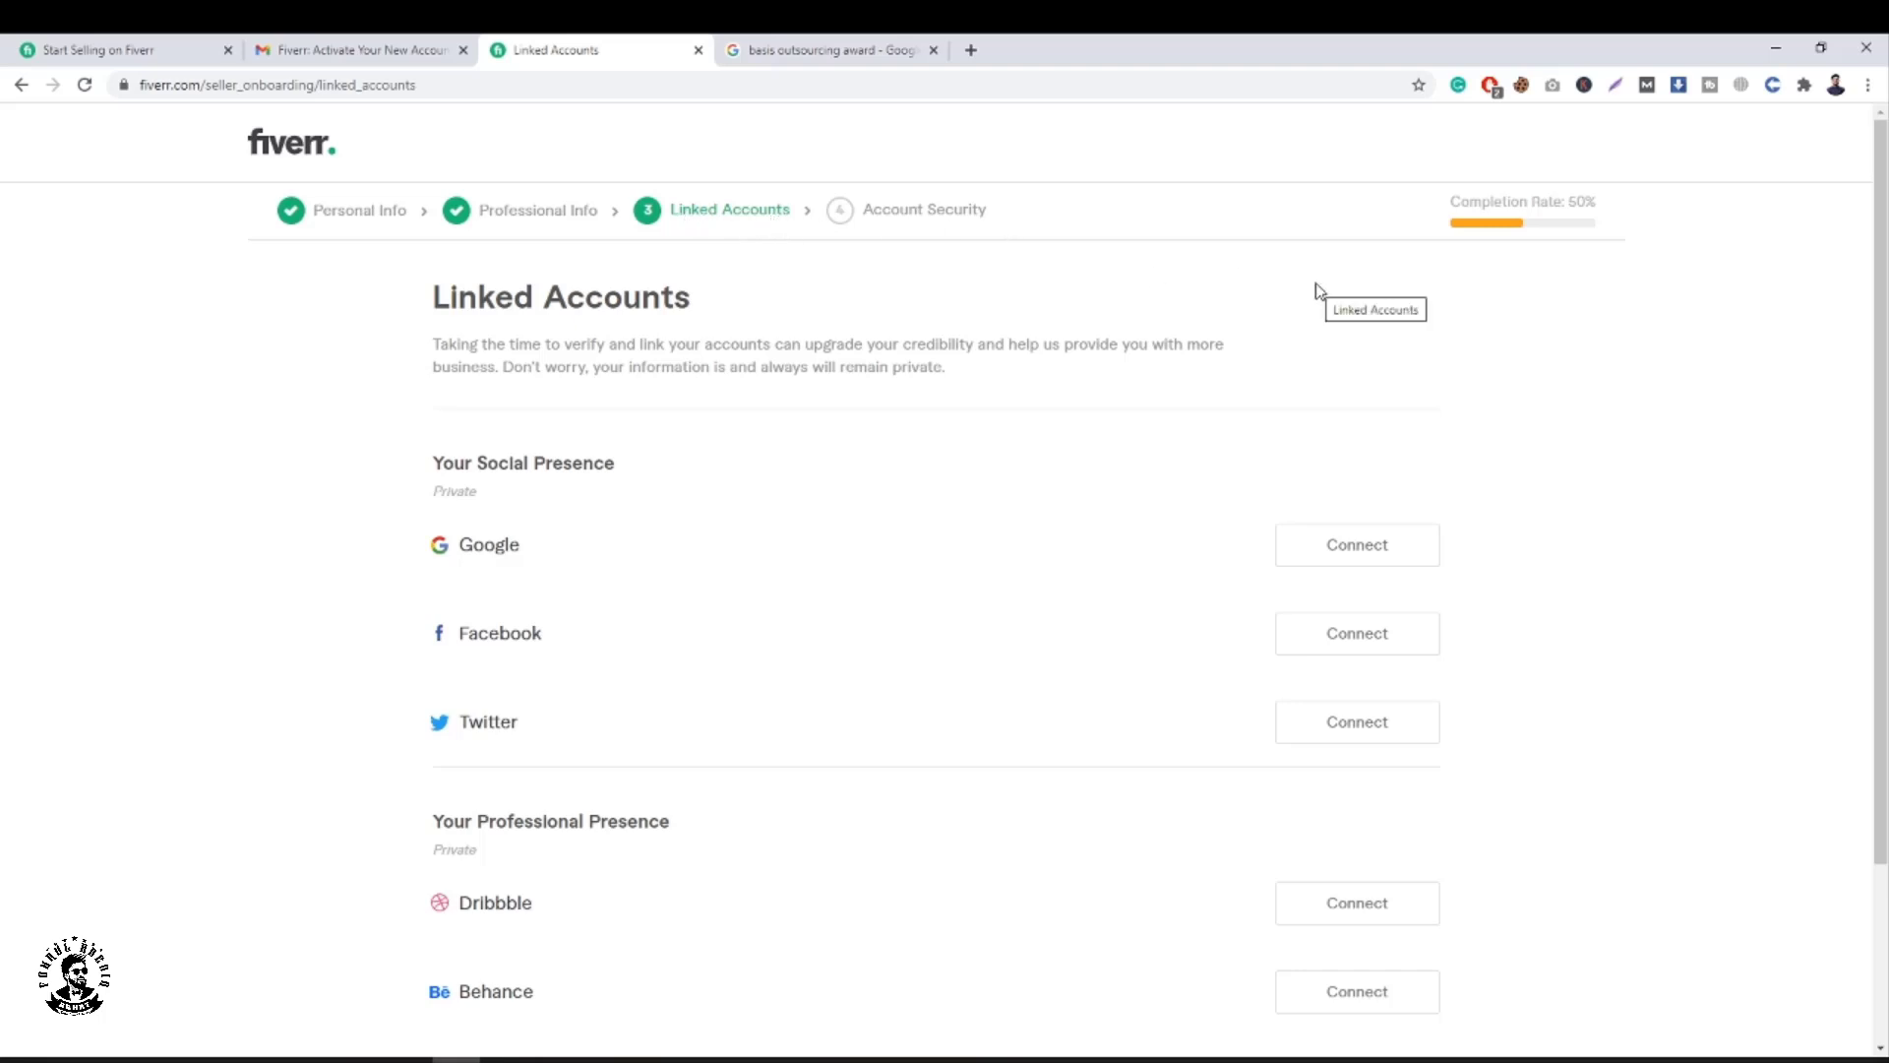
# Connect the Google account under Your Social Presence, choosing the existing Google profile for the sign-in.
pyautogui.scroll(-2, 1262, 562)
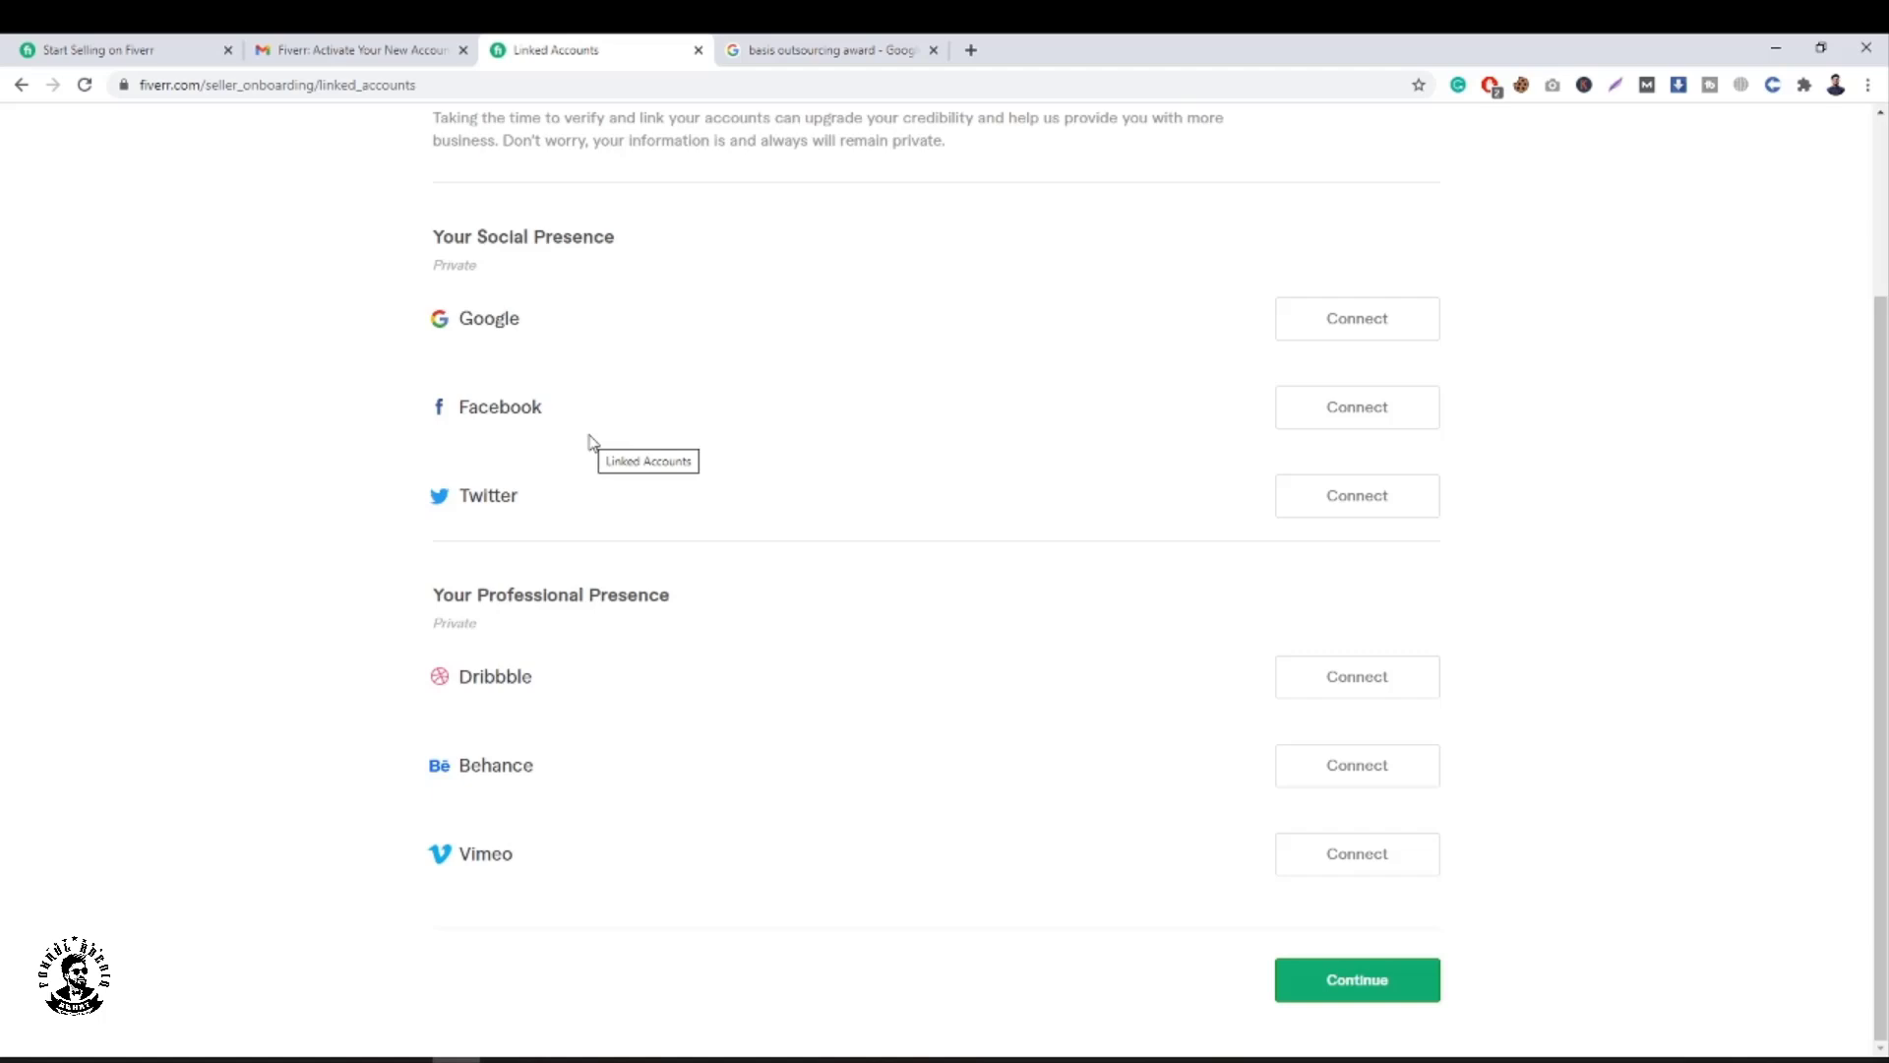
pyautogui.click(1382, 342)
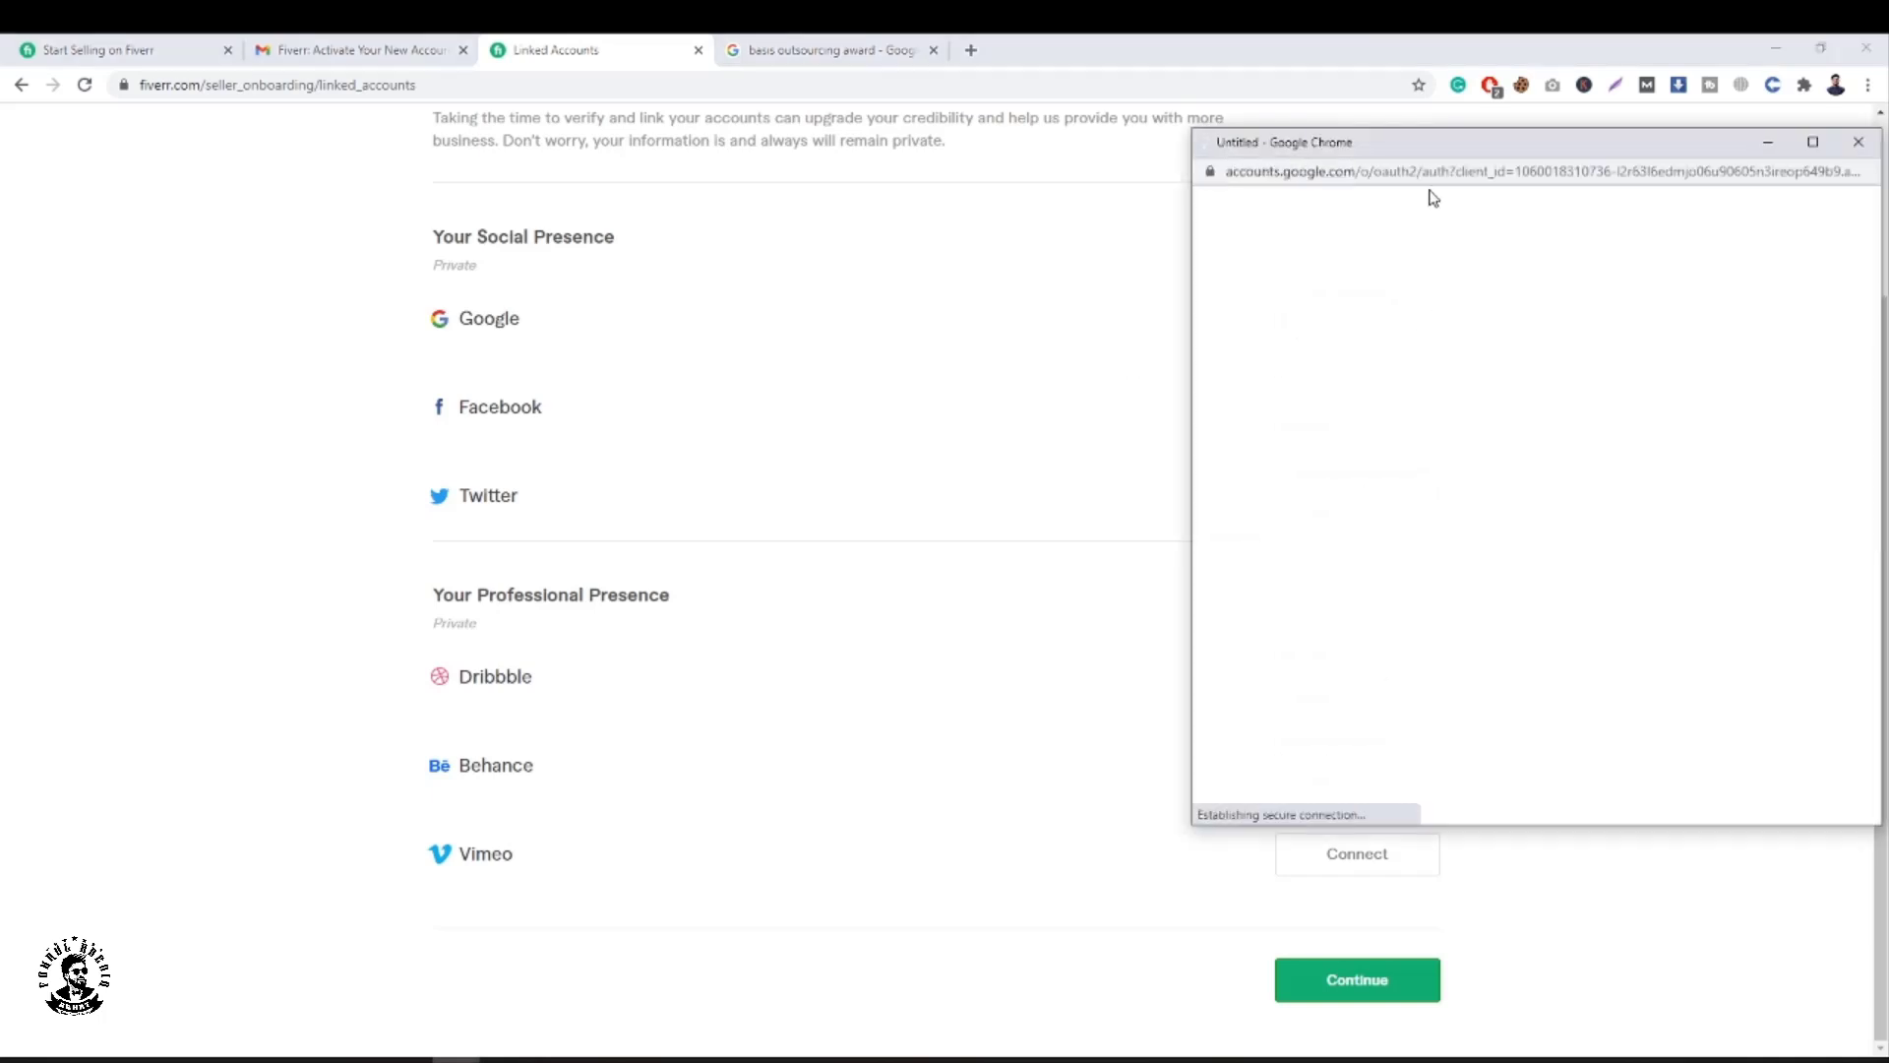
pyautogui.moveTo(1414, 145); pyautogui.dragTo(1094, 145)
pyautogui.click(1139, 481)
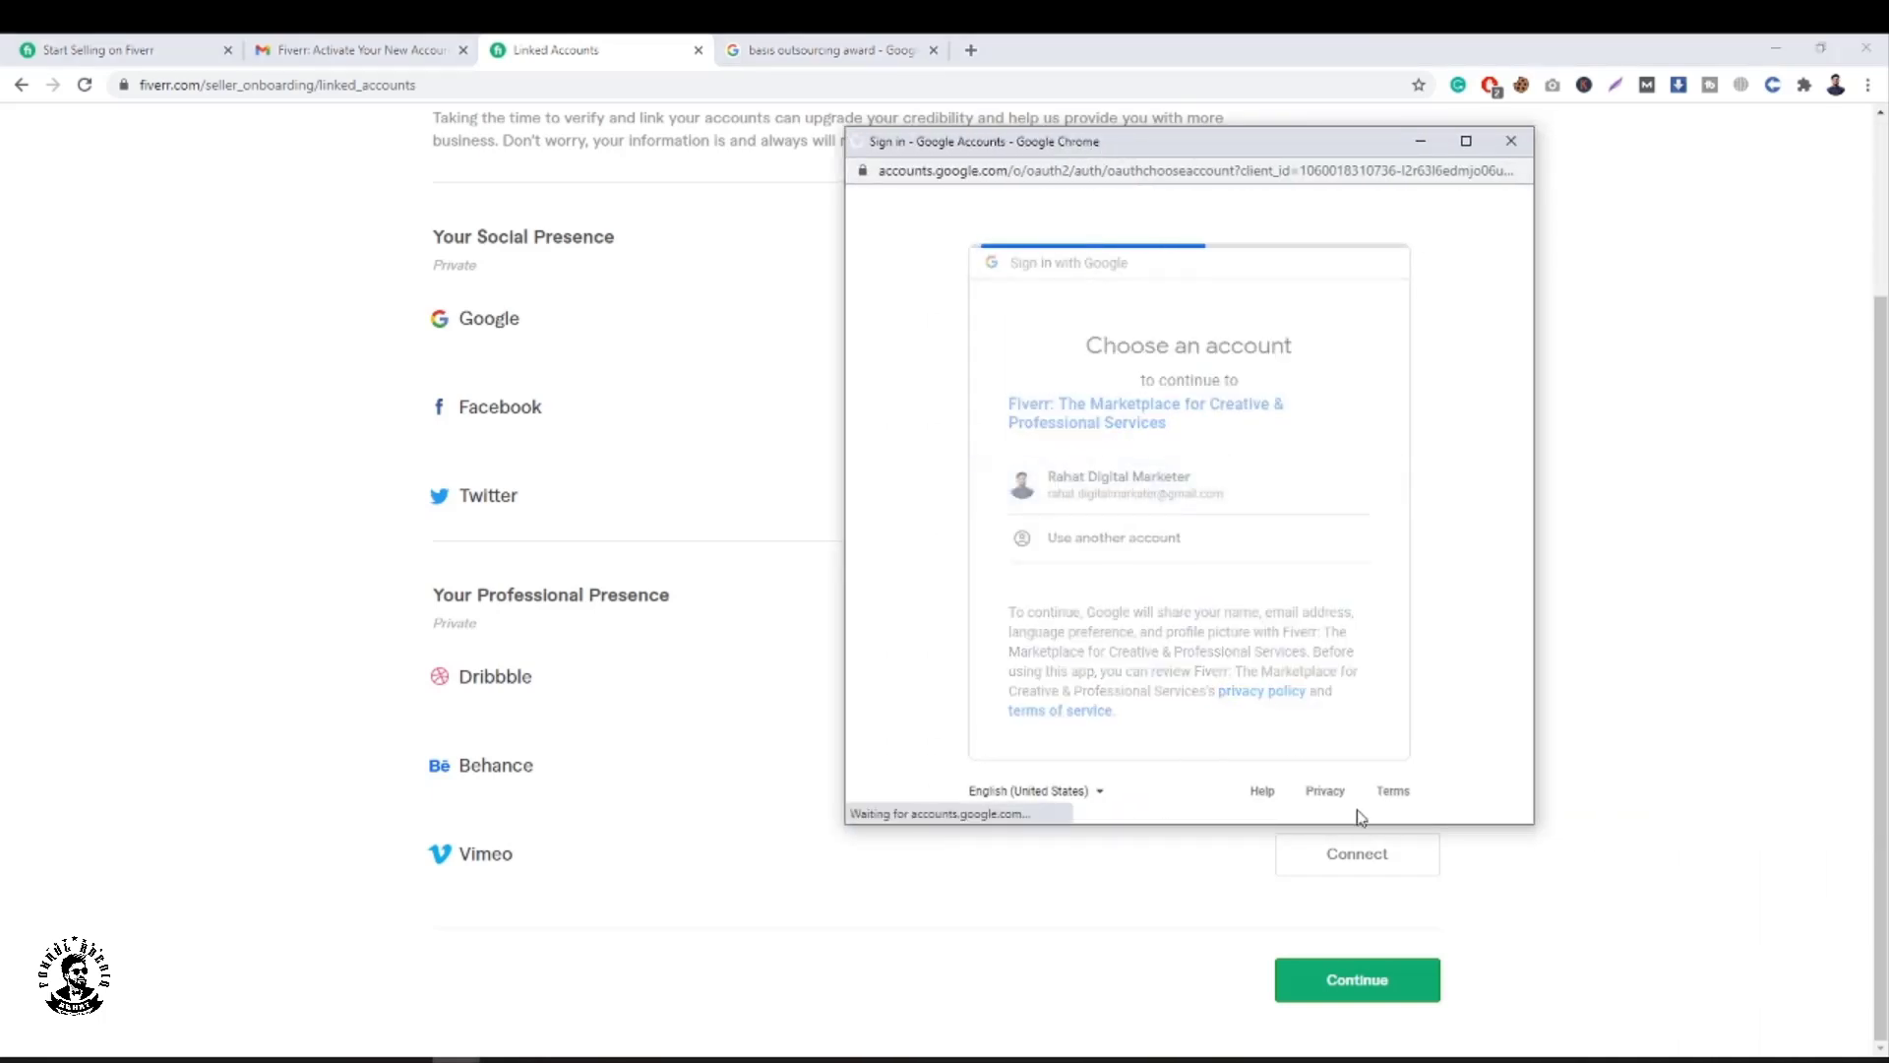
pyautogui.scroll(-3, 1337, 696)
pyautogui.click(1328, 679)
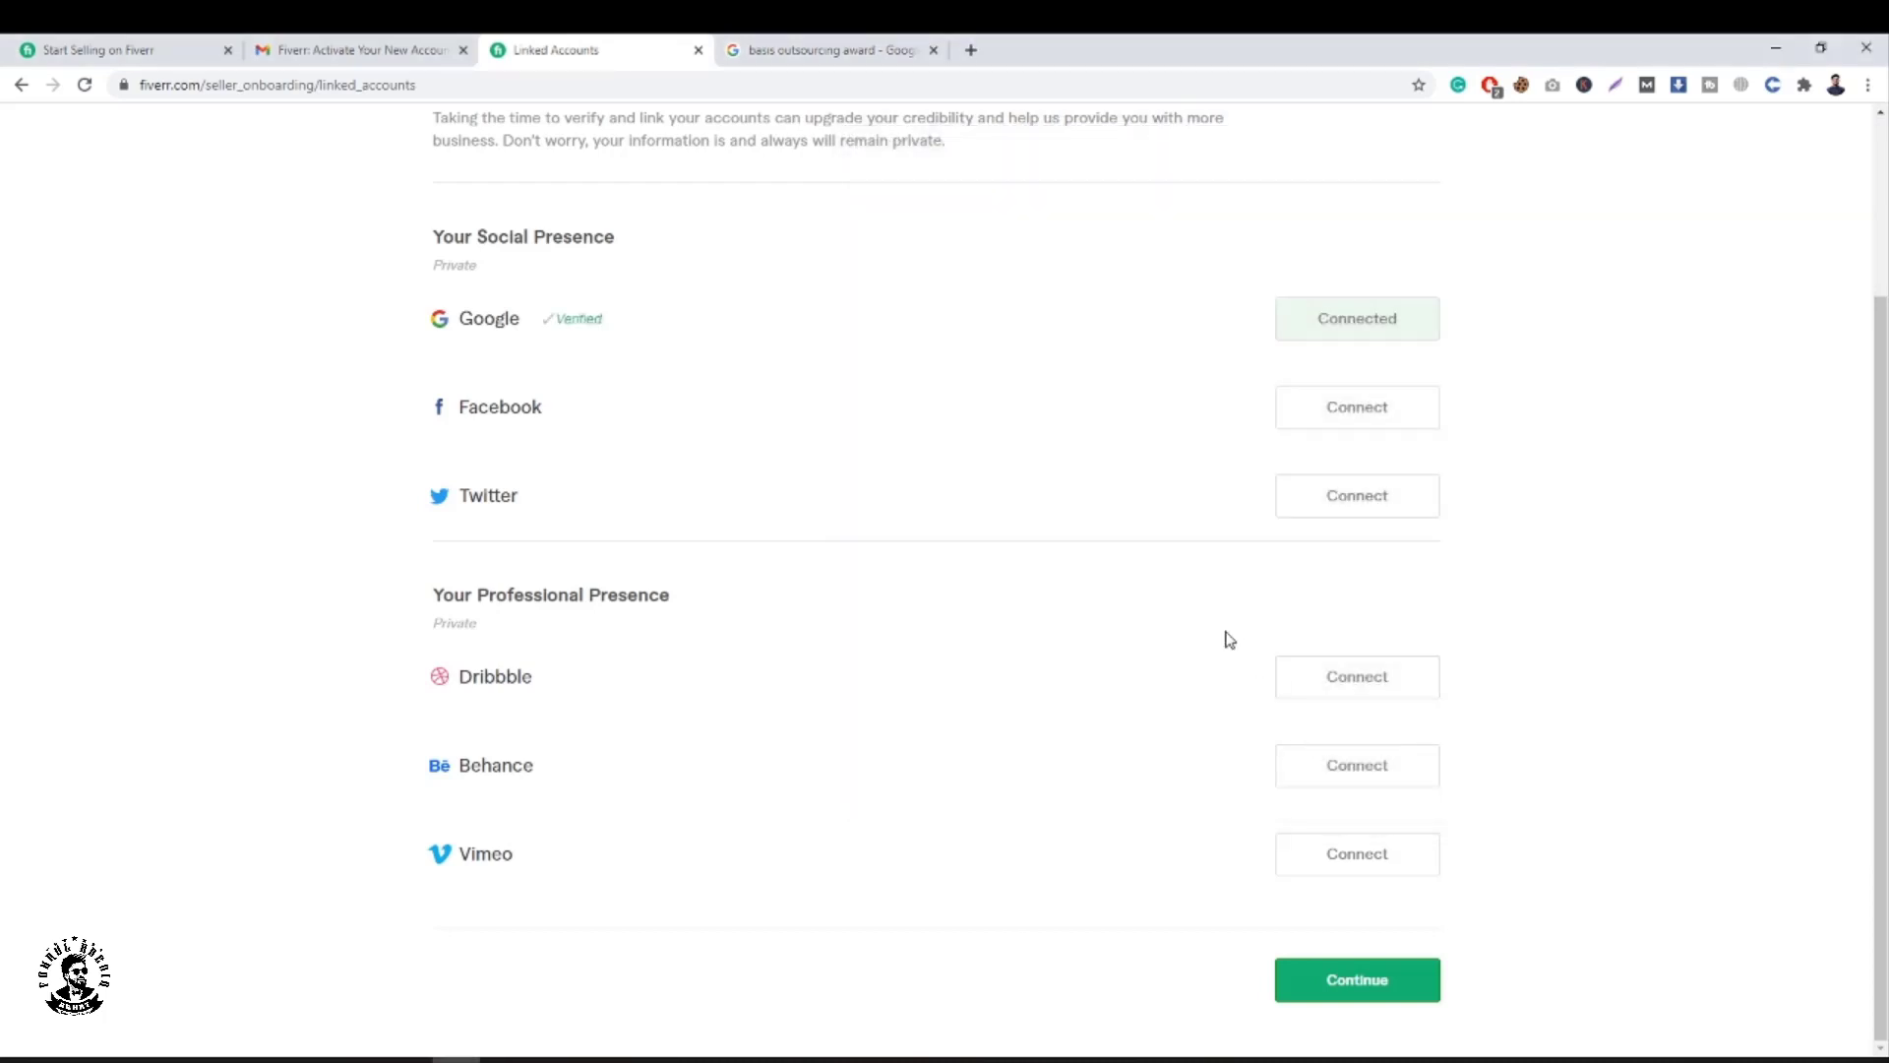
# Check the completion rate on the Linked Accounts page and continue to the Account Security stage.
pyautogui.scroll(3, 1225, 629)
pyautogui.scroll(-2, 1273, 729)
pyautogui.scroll(2, 1088, 650)
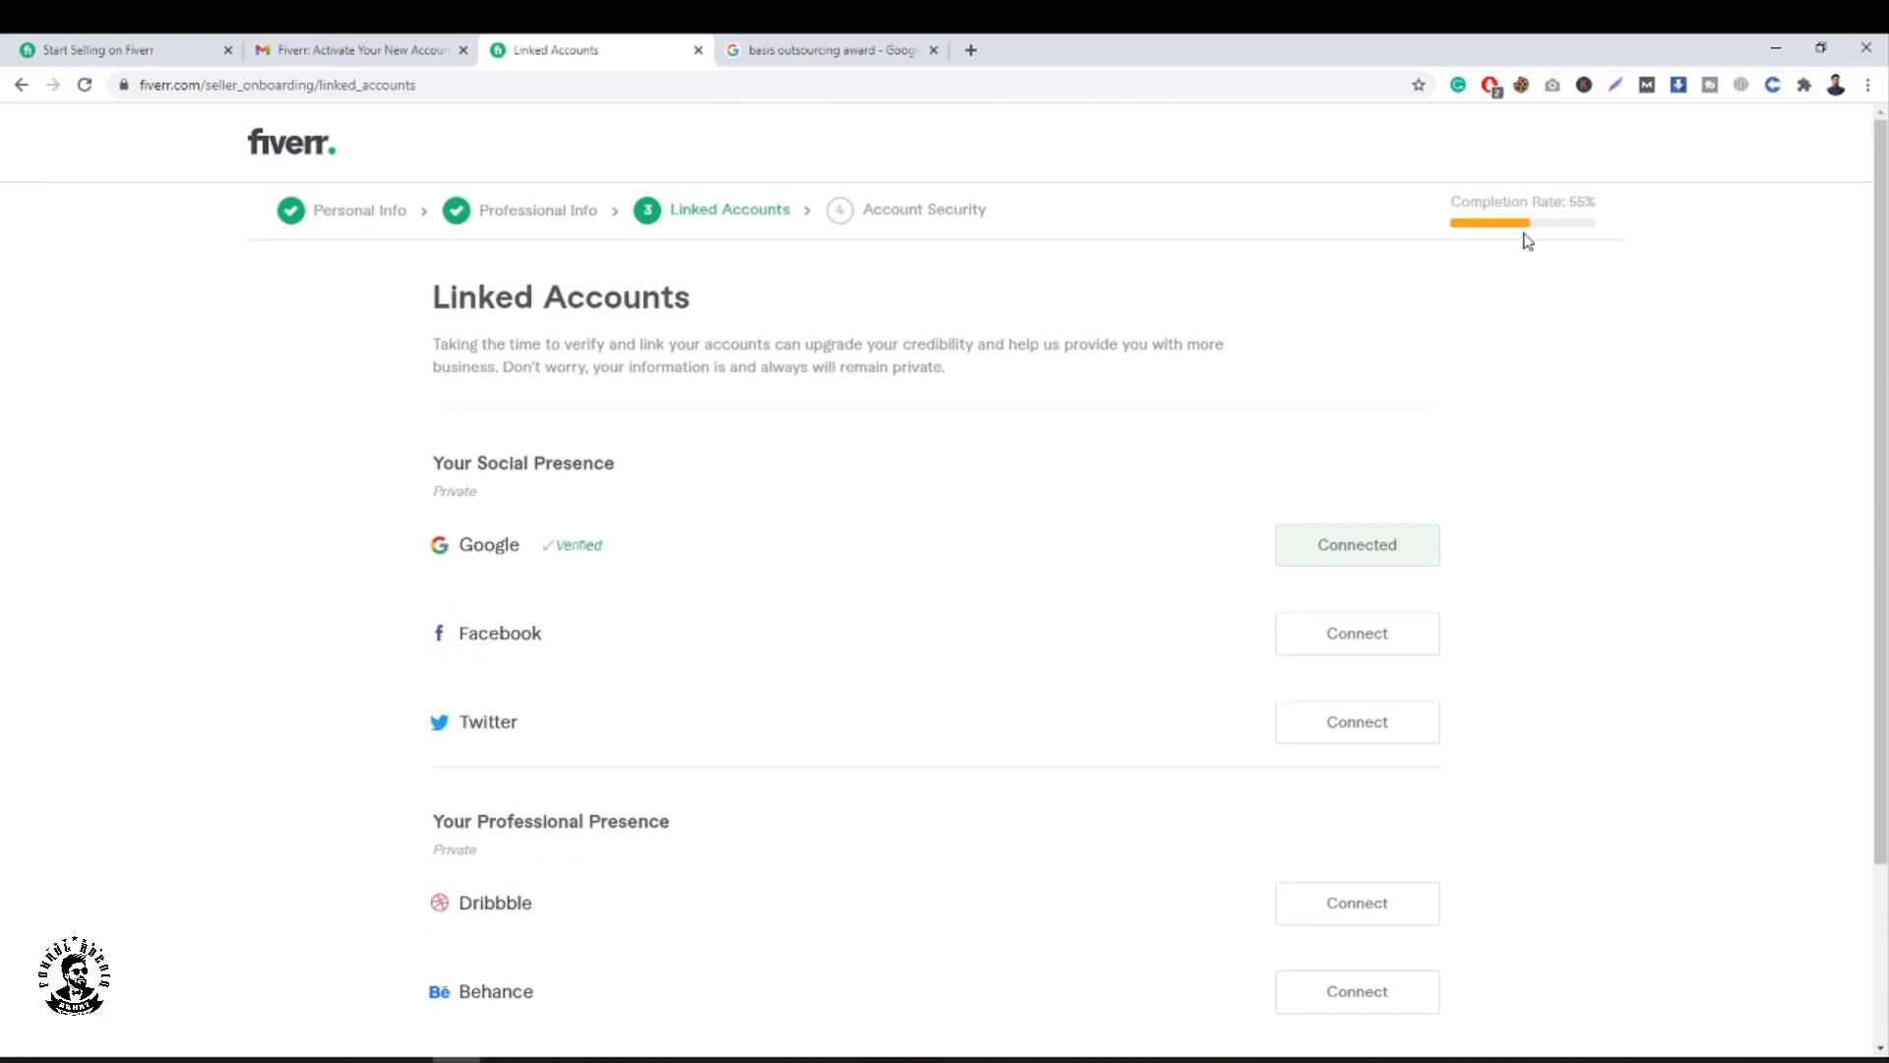
pyautogui.scroll(-3, 1493, 620)
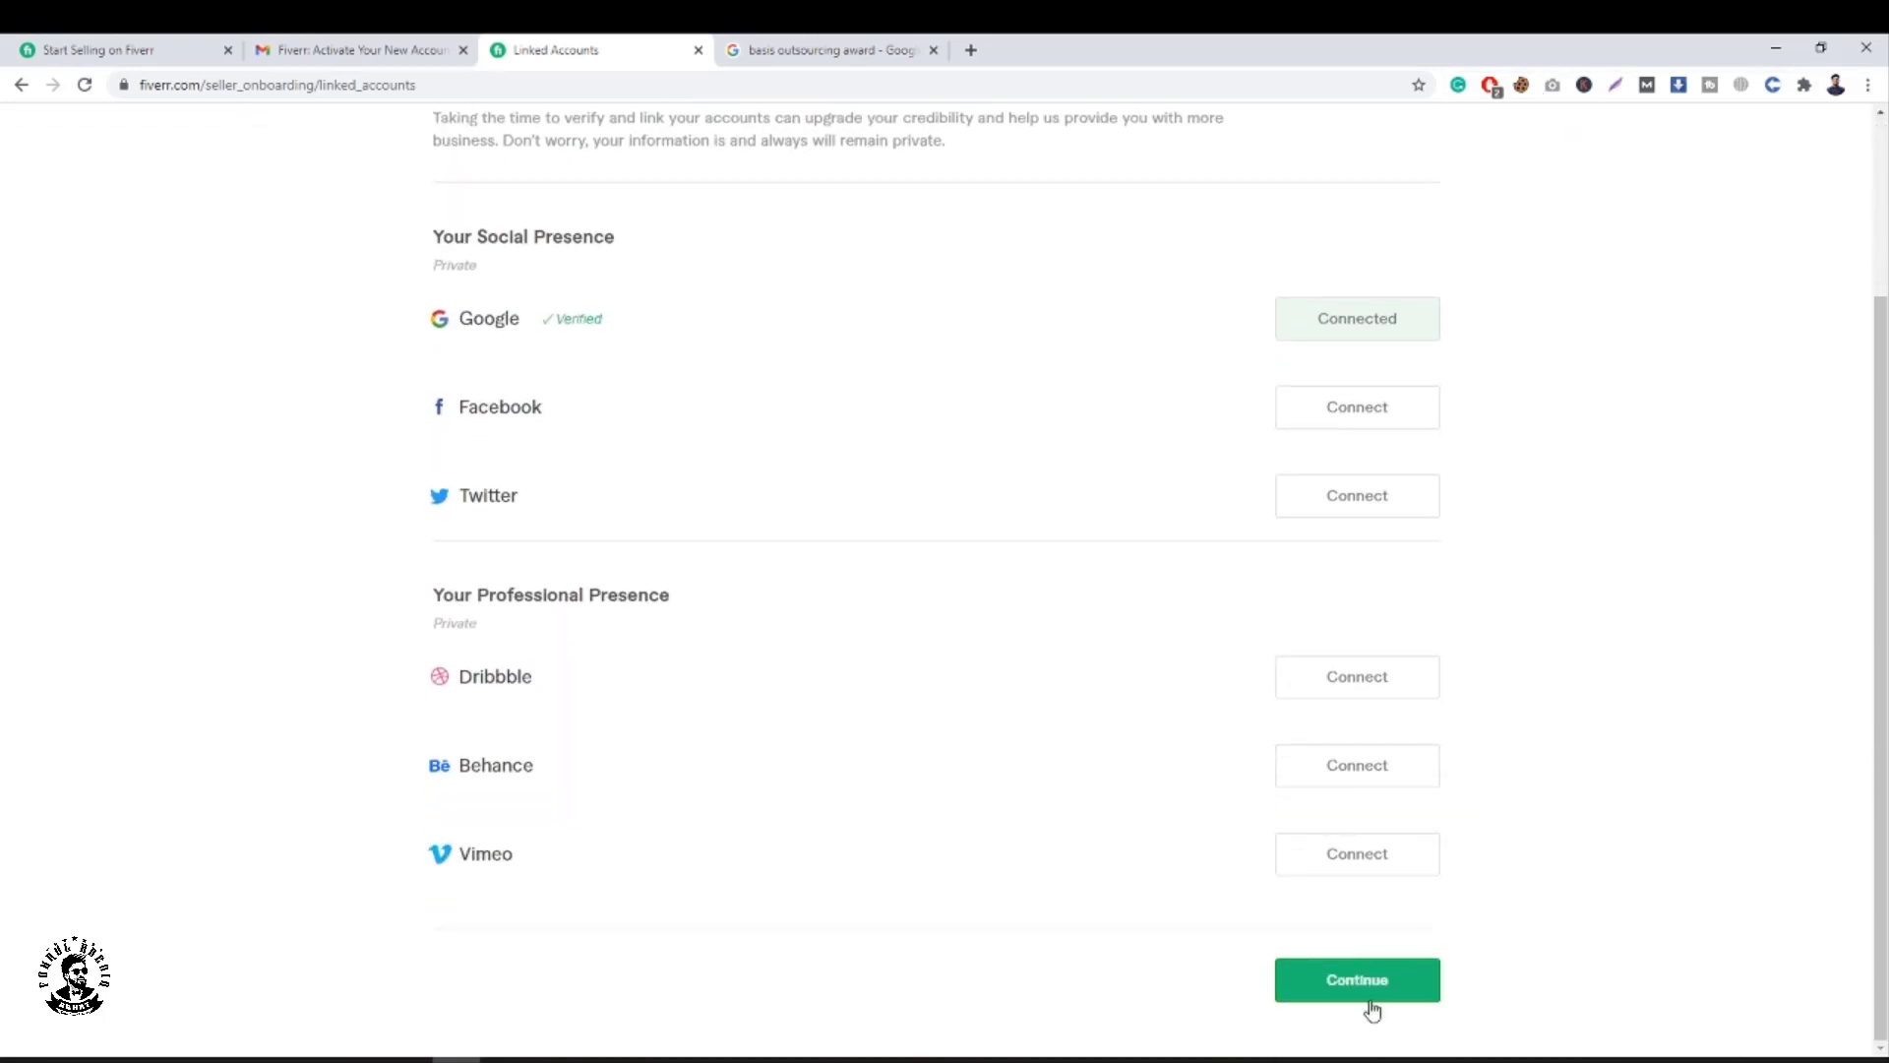
pyautogui.click(1367, 1003)
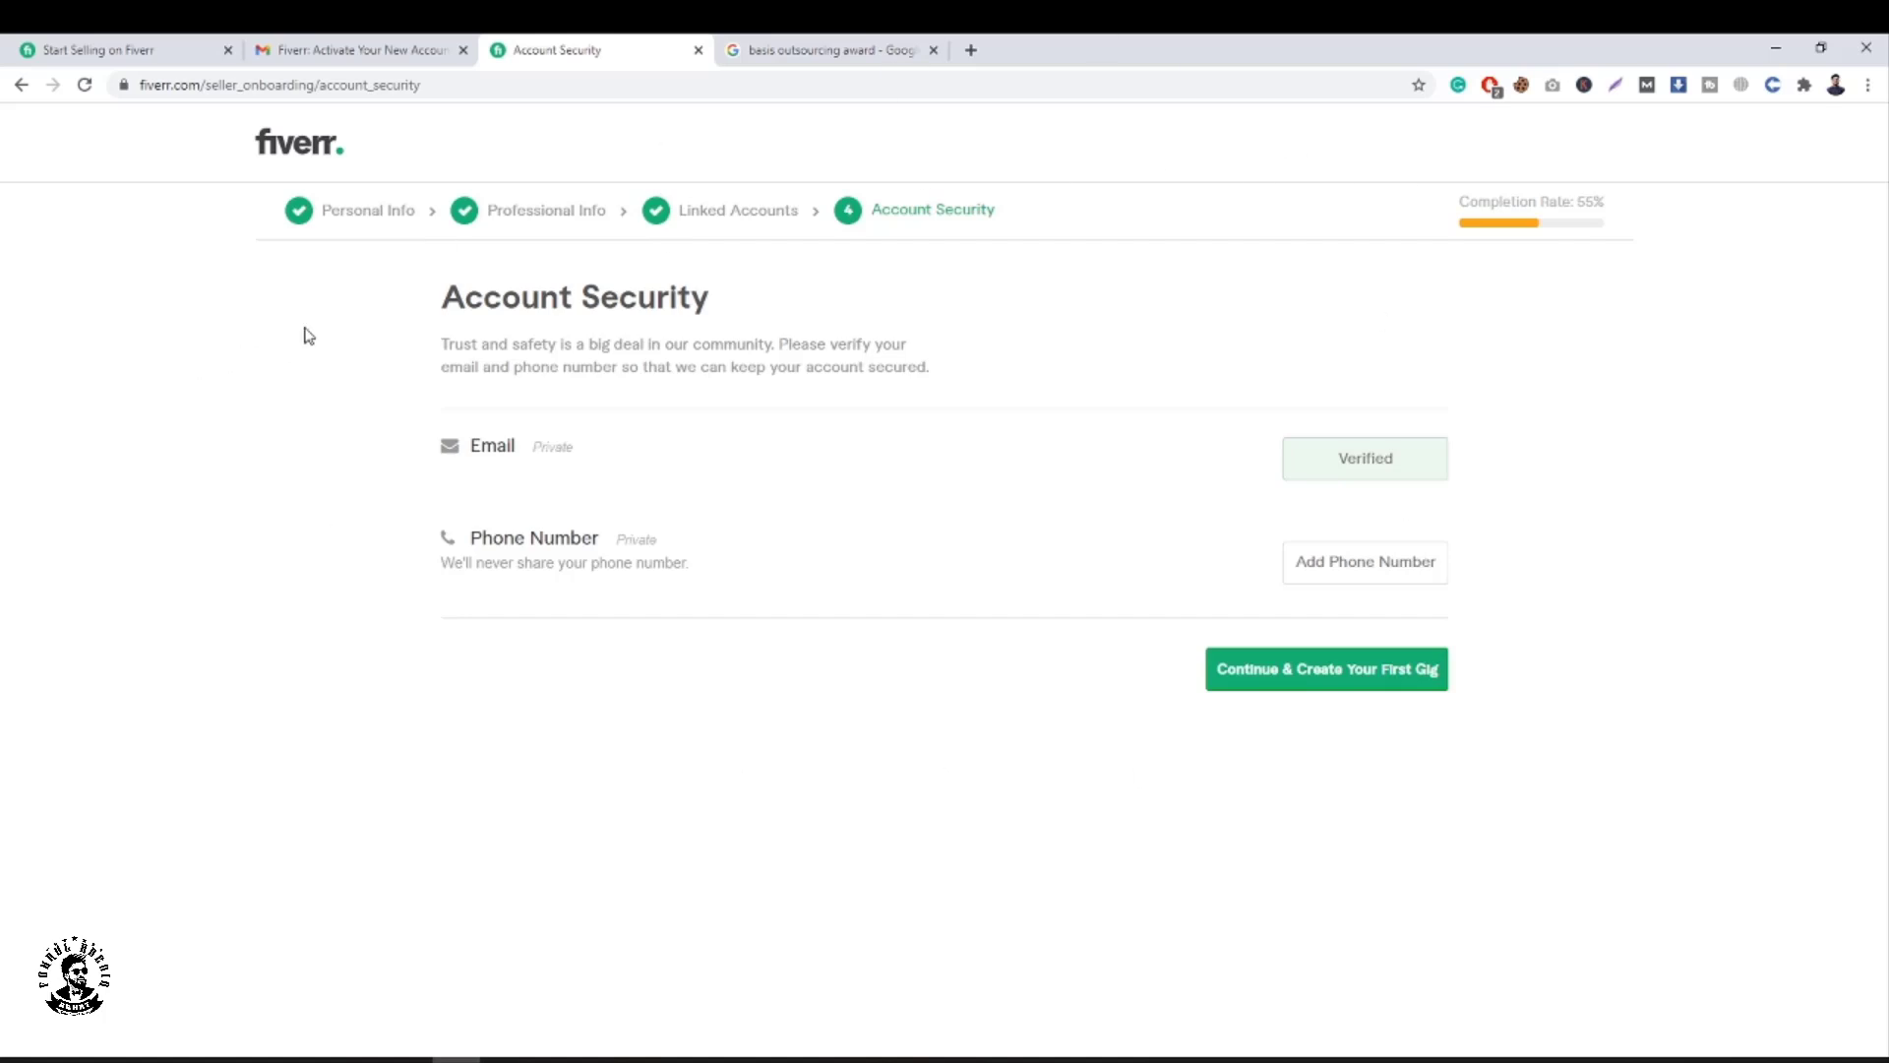
# View the Fiverr account activation email in Gmail in a new browser tab, and return to the Account Security page.
pyautogui.moveTo(378, 320); pyautogui.dragTo(767, 312)
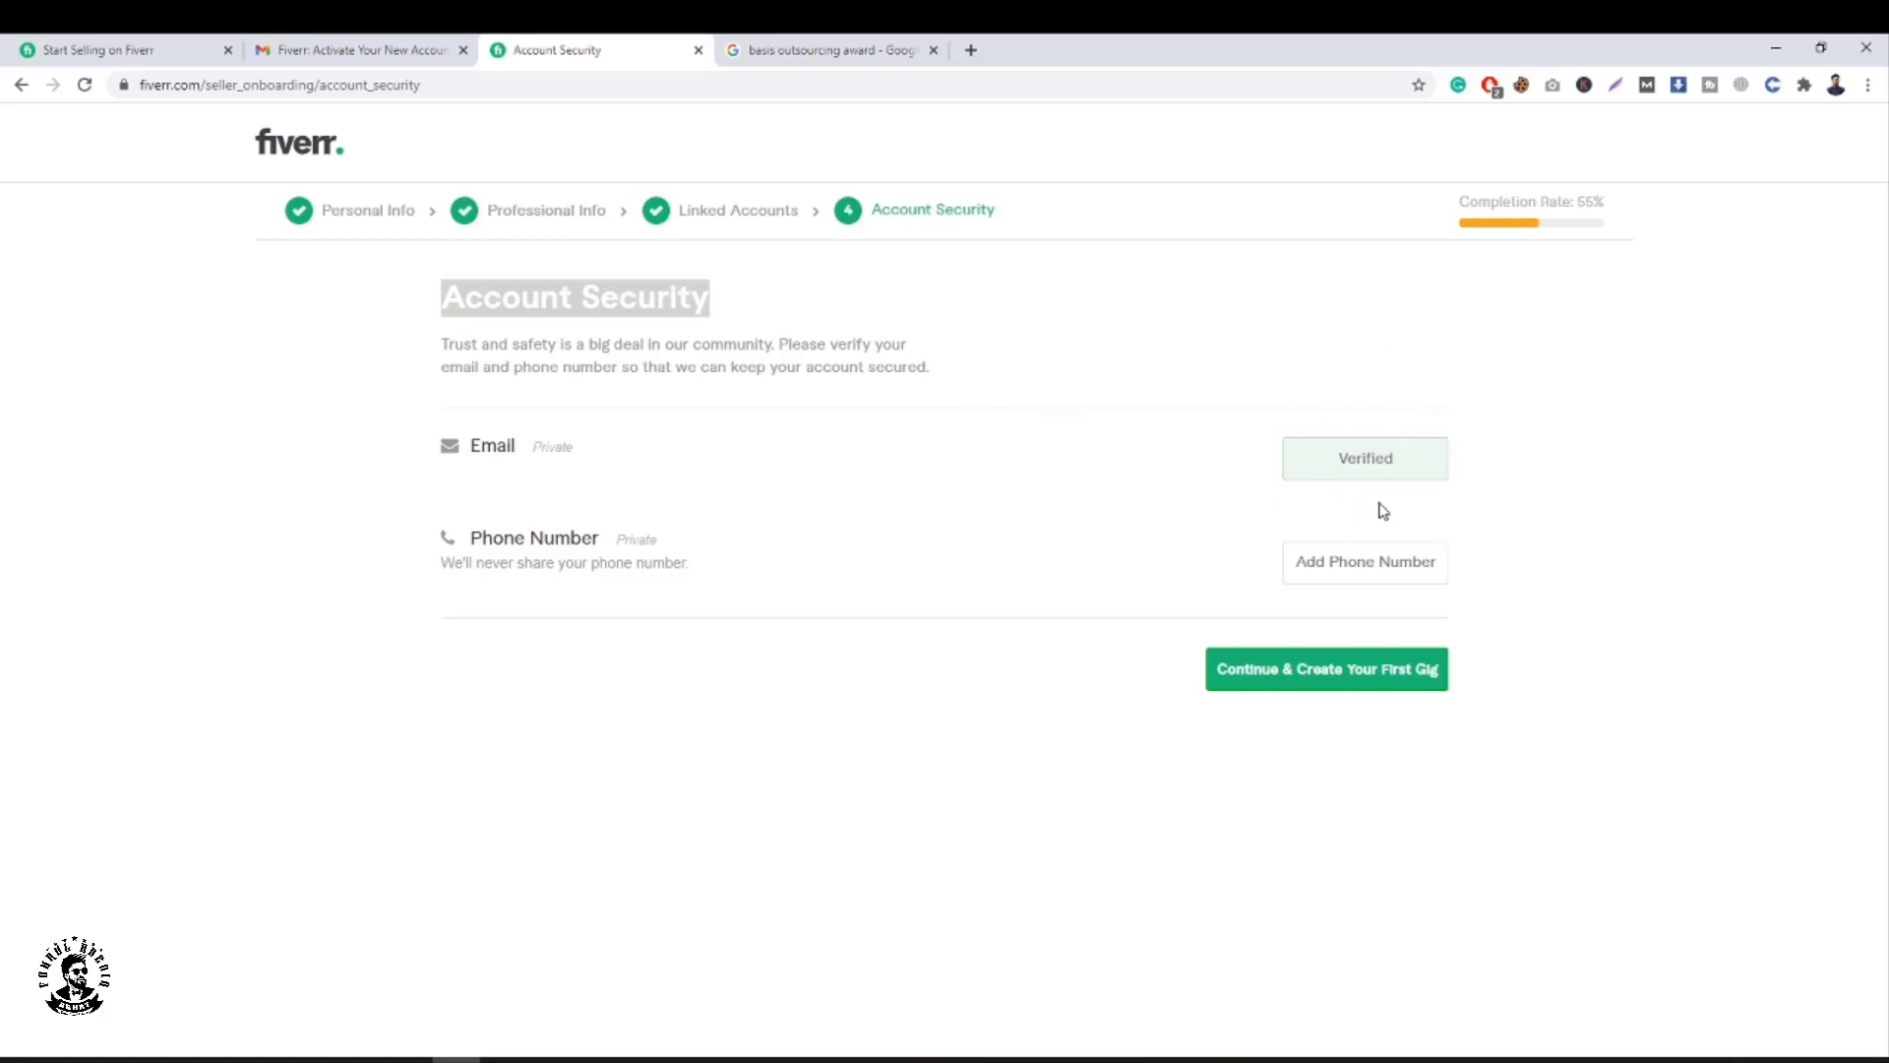
pyautogui.click(971, 49)
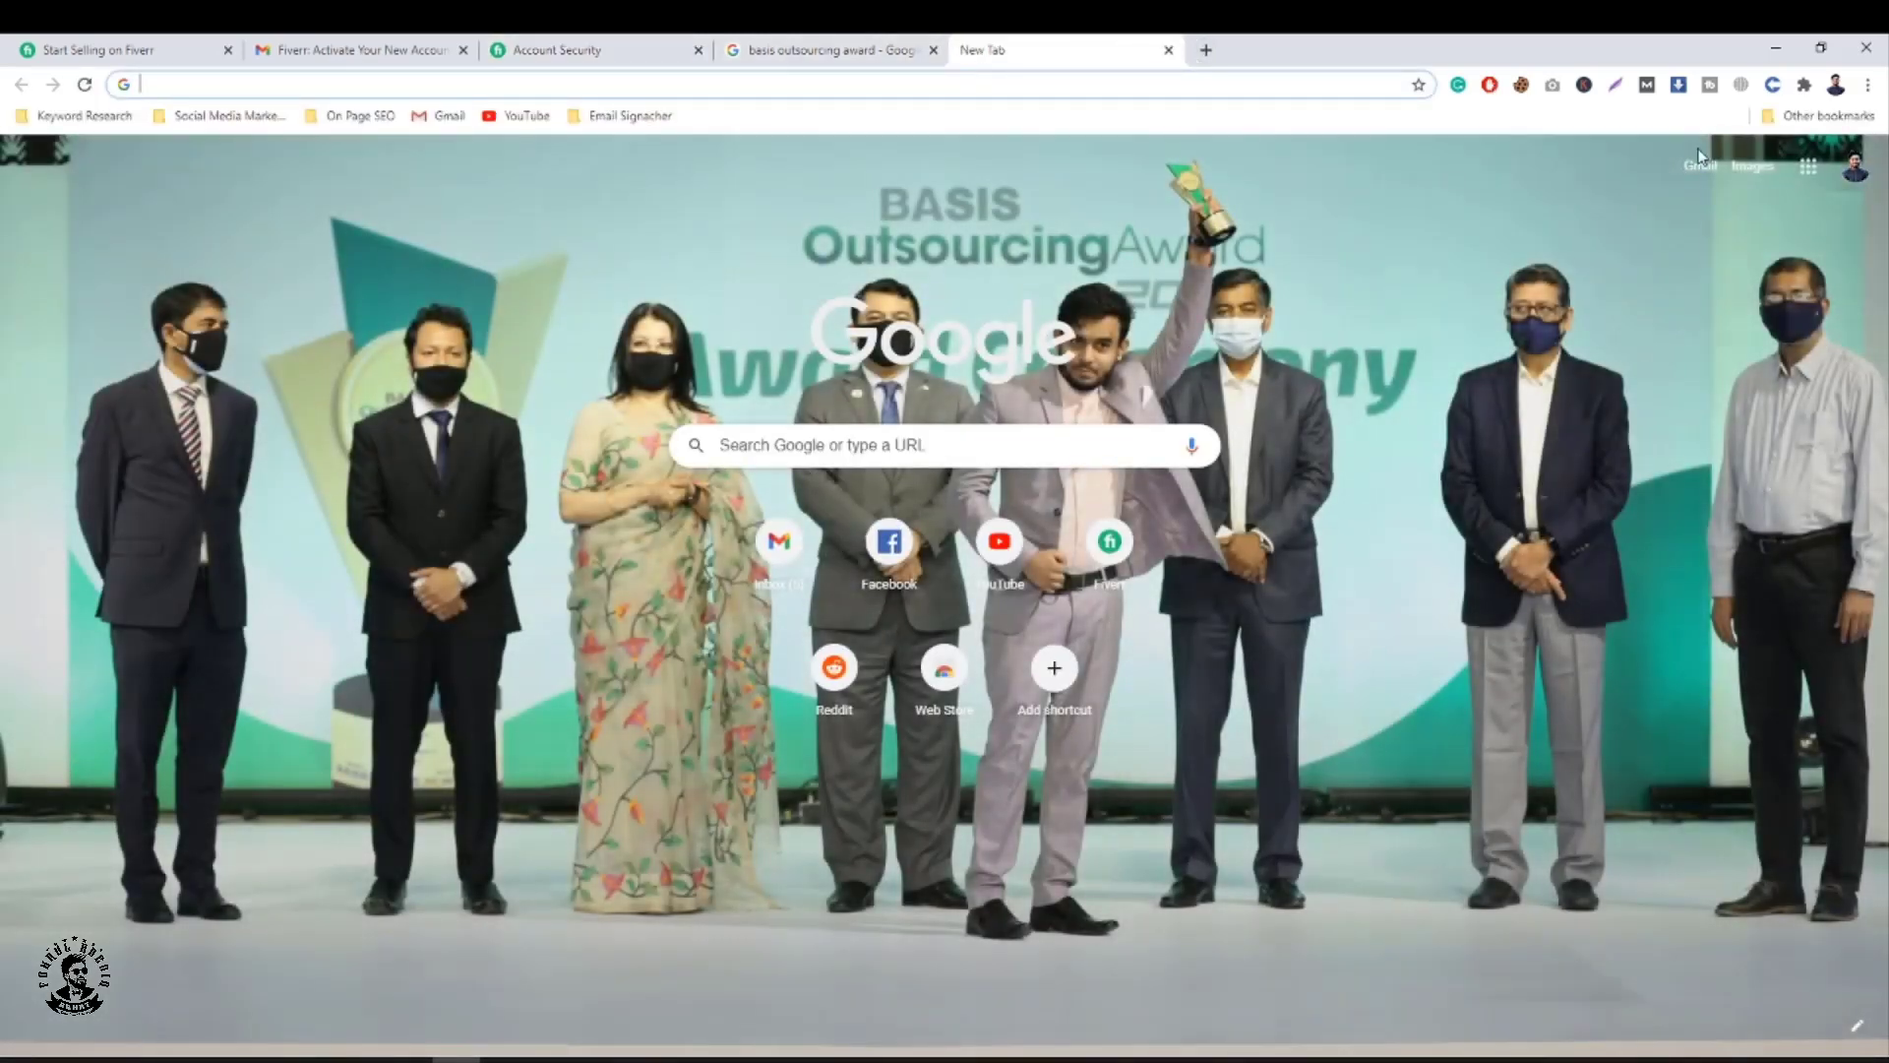
pyautogui.click(1700, 168)
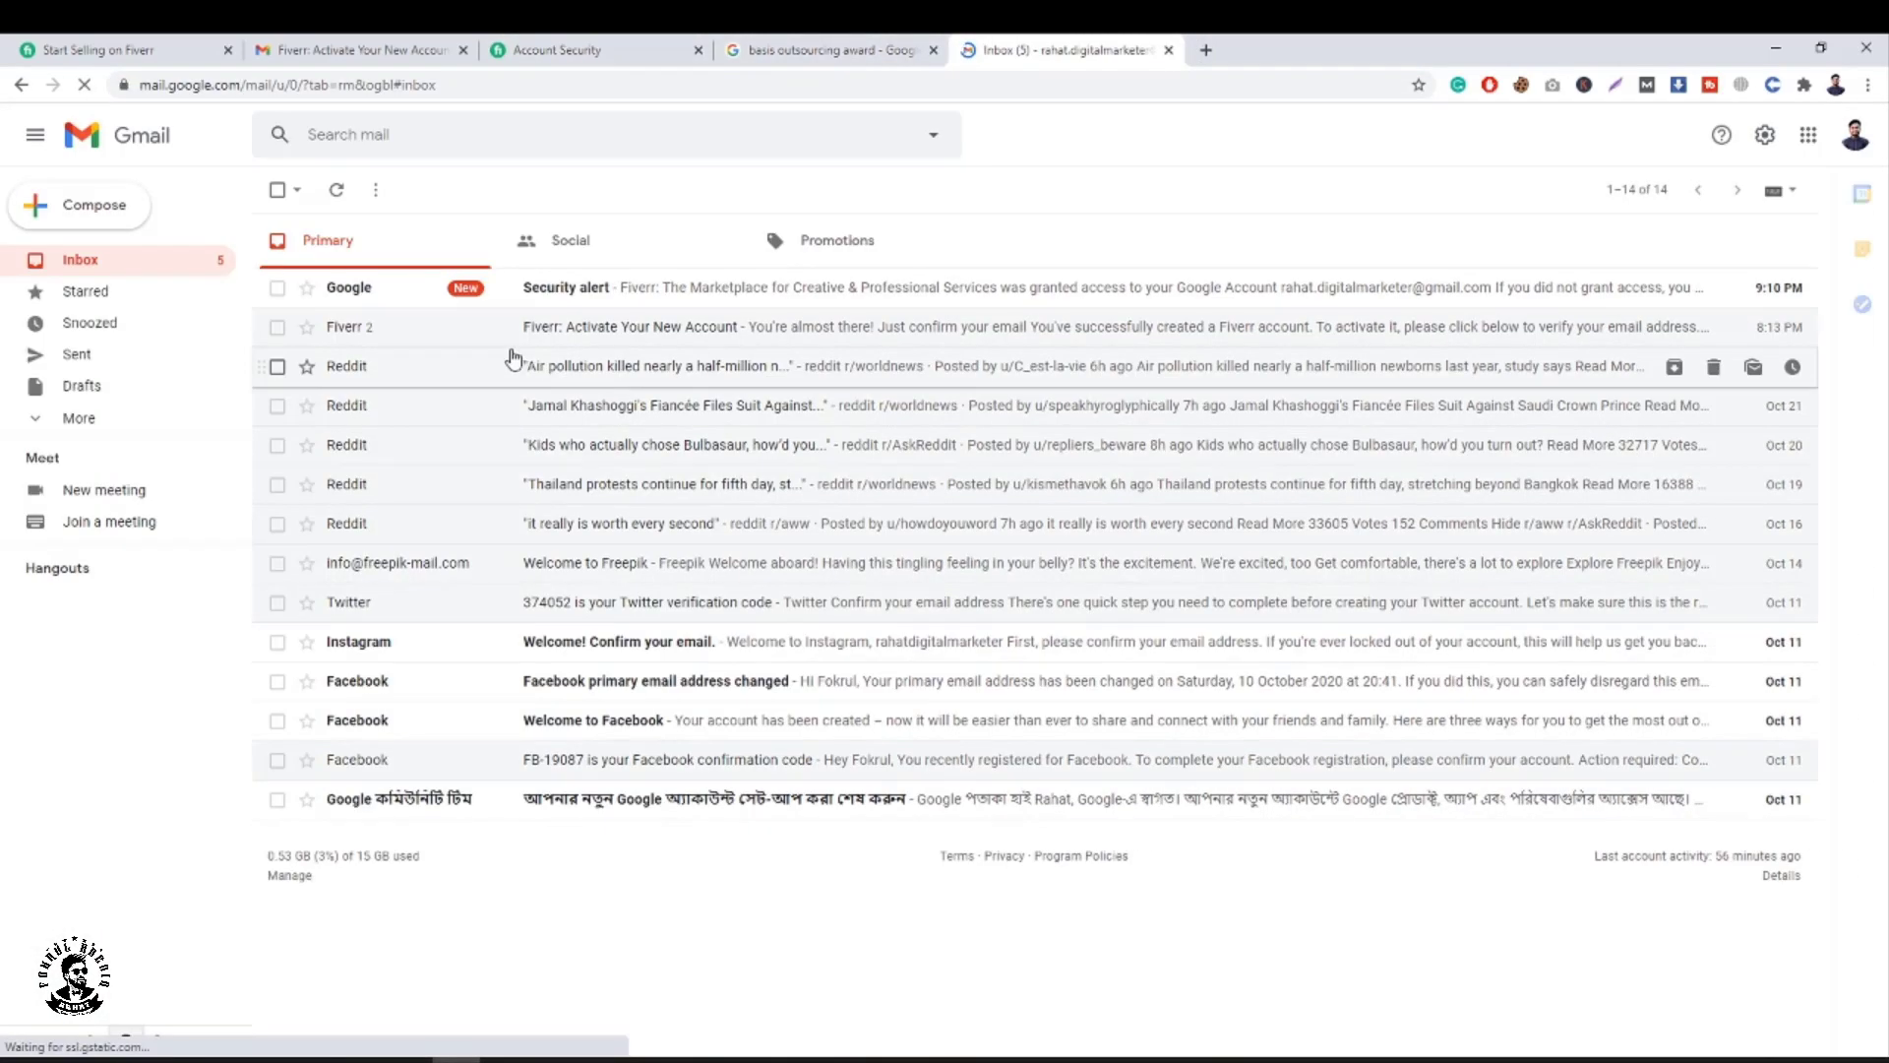
pyautogui.click(571, 331)
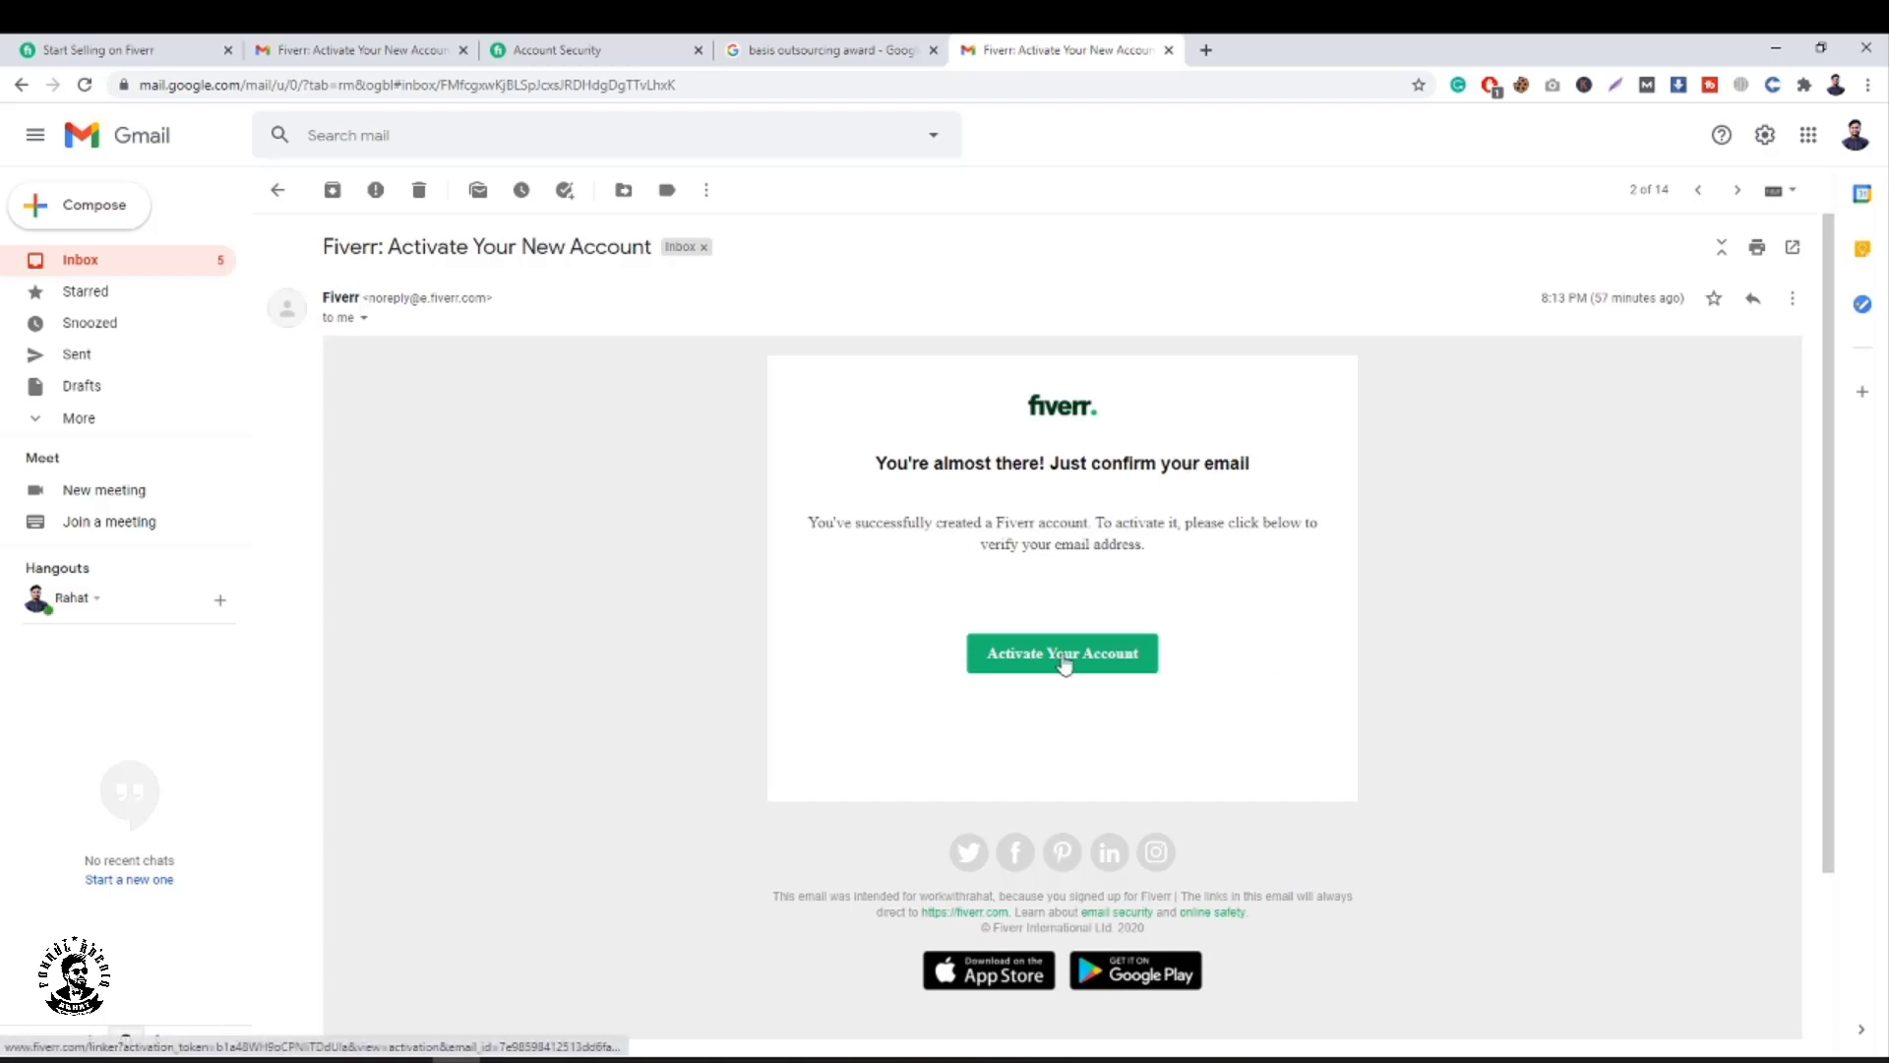
pyautogui.click(569, 49)
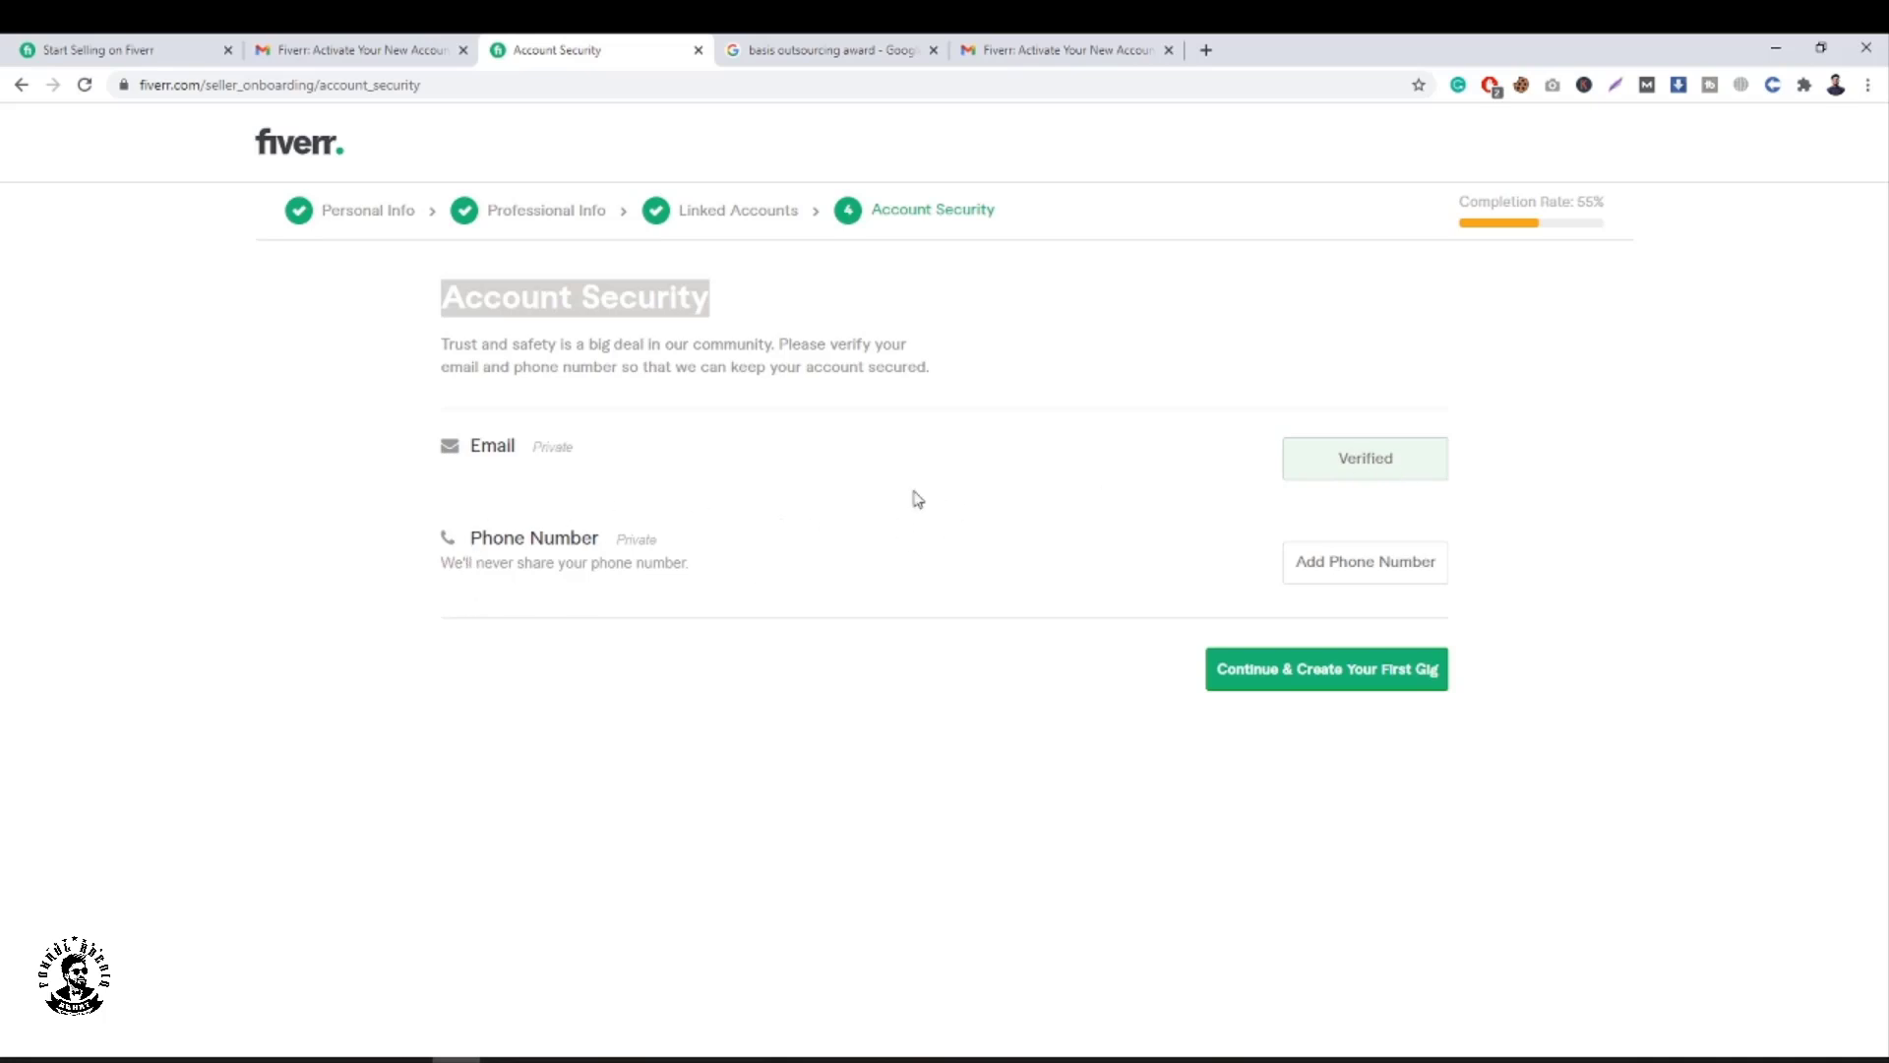
# Open phone number verification in Account Security and, with Bangladesh as the country, make the phone number field ready for entry.
pyautogui.doubleClick(638, 539)
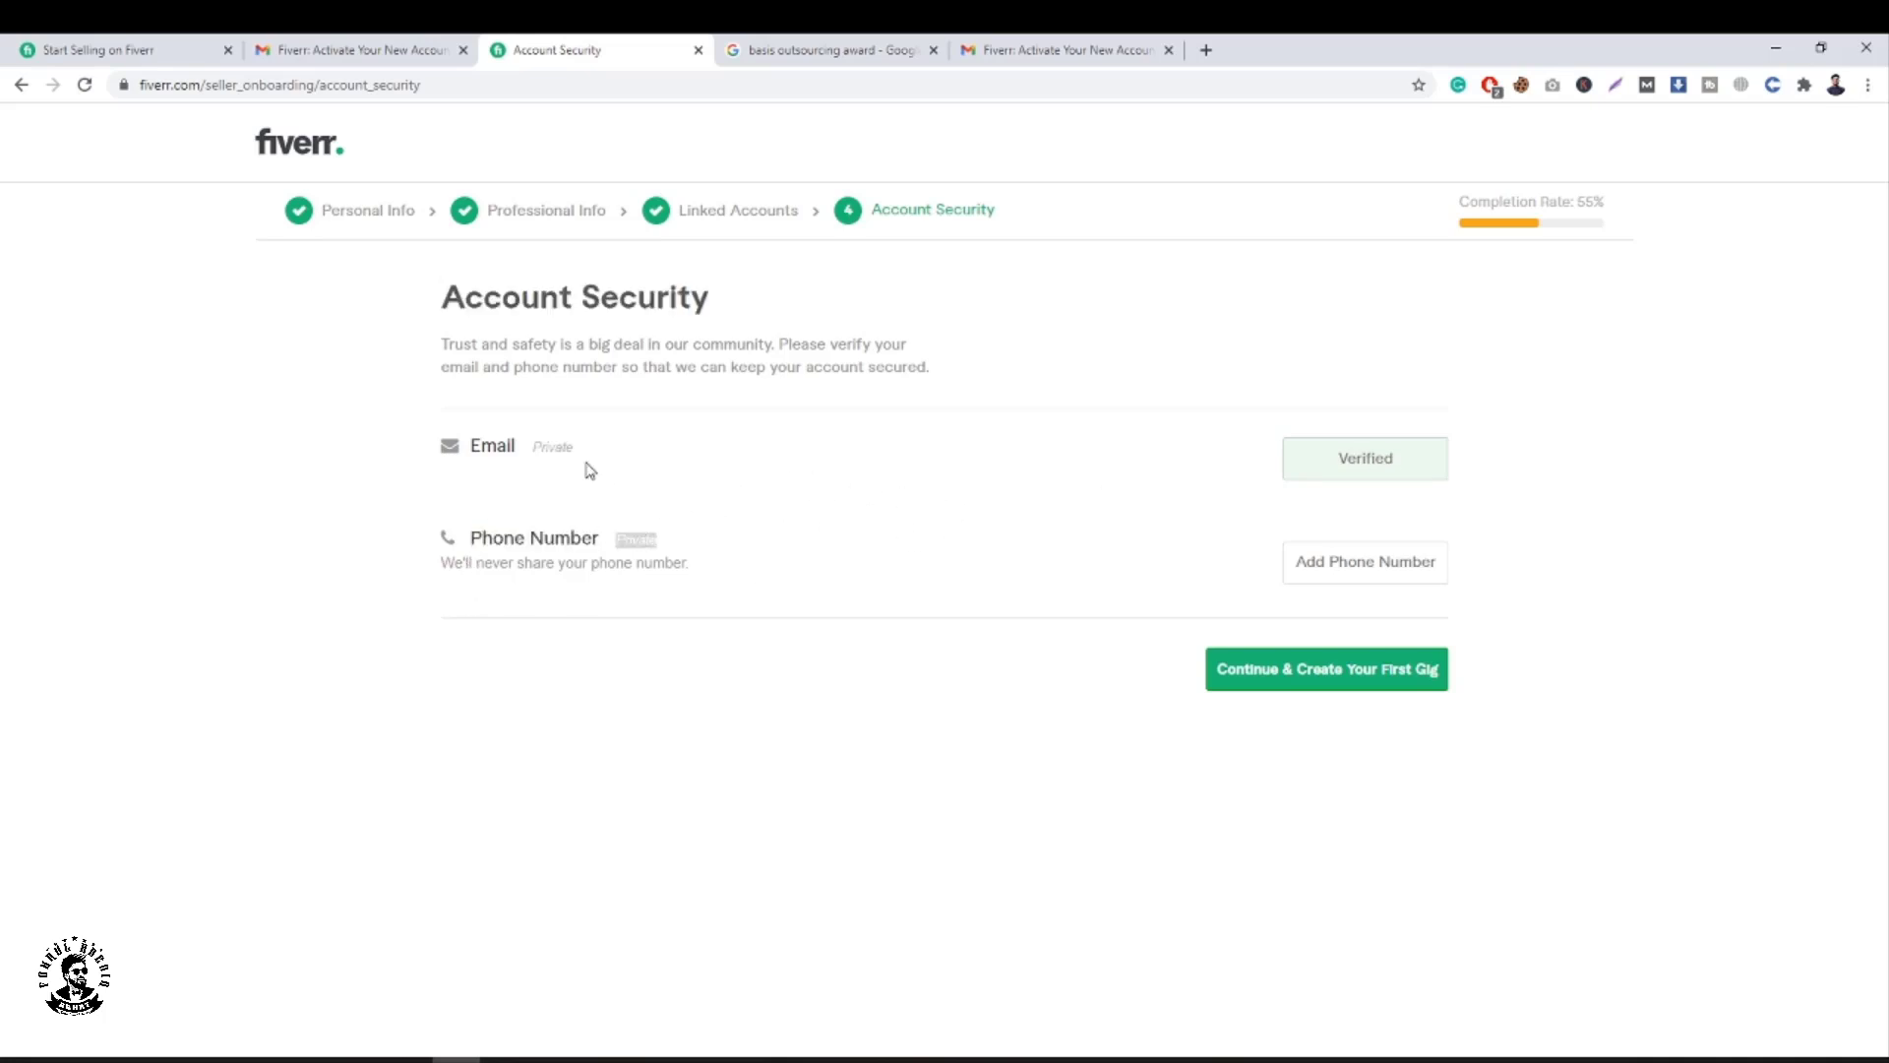
pyautogui.click(1349, 582)
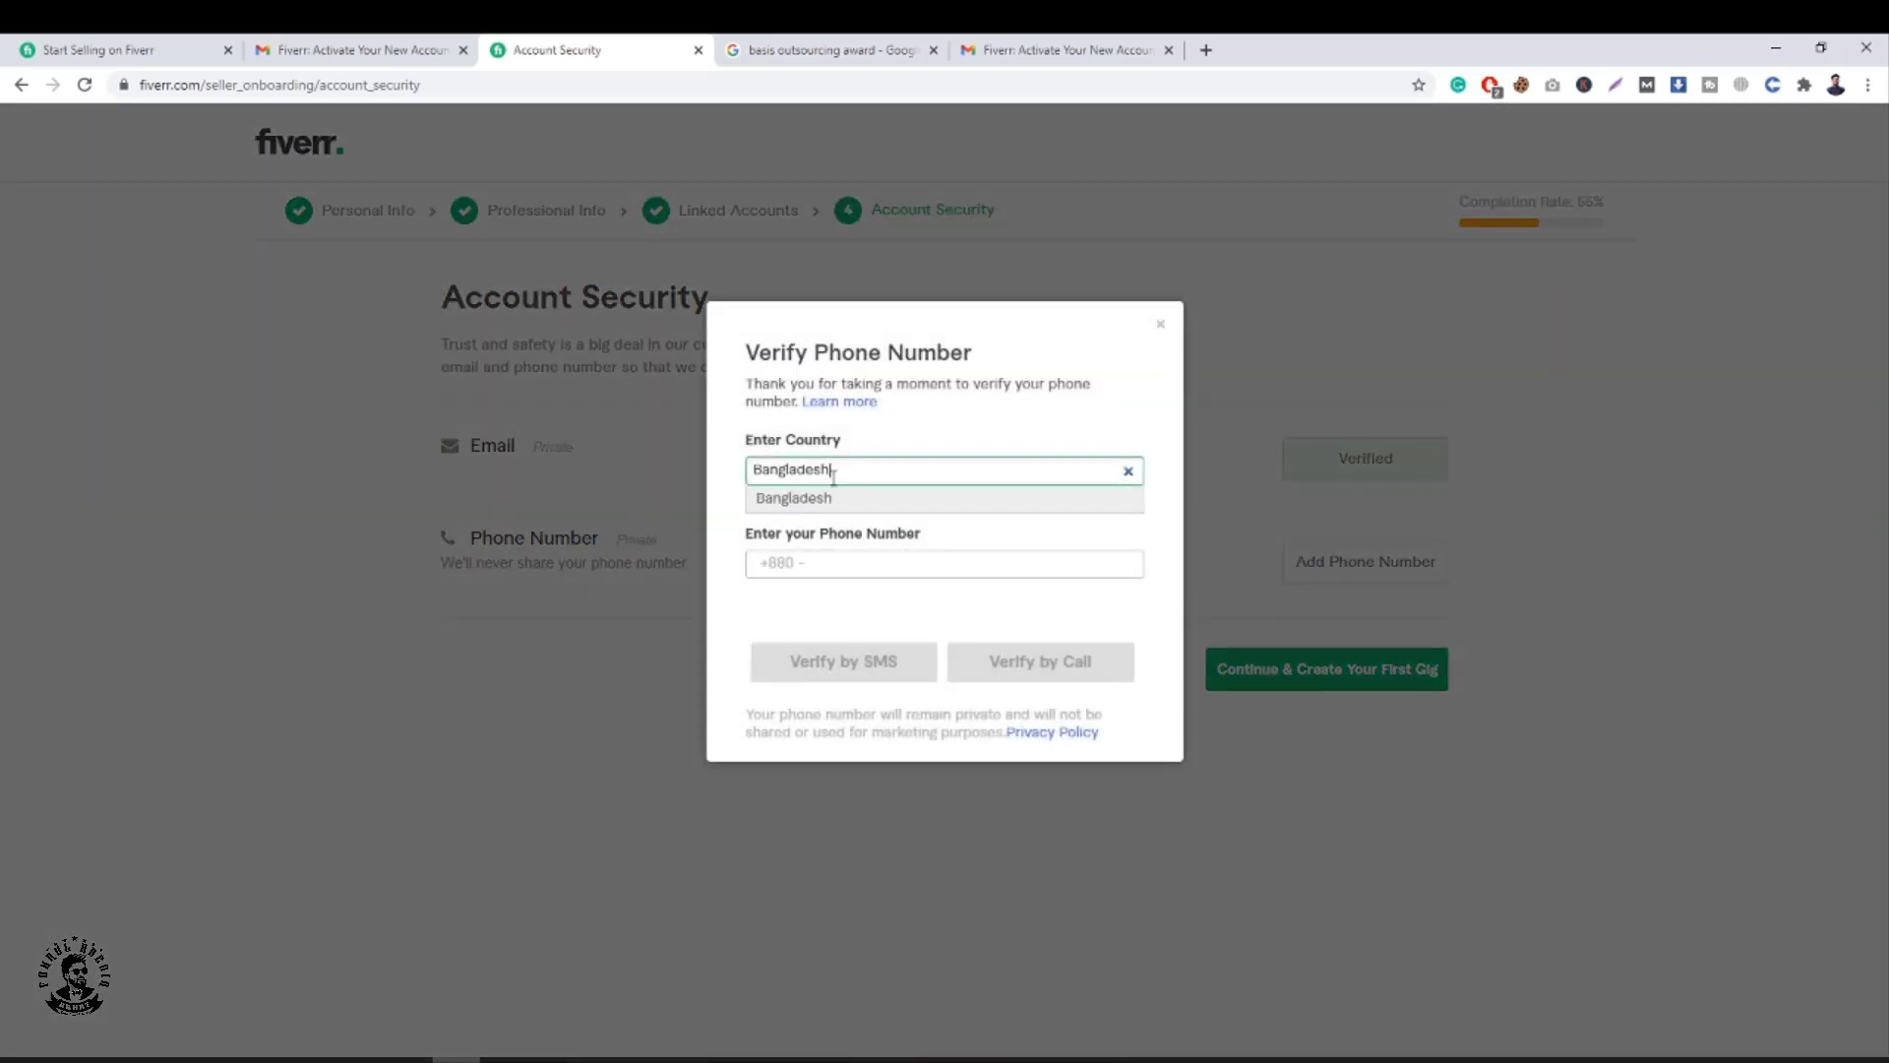
pyautogui.click(906, 563)
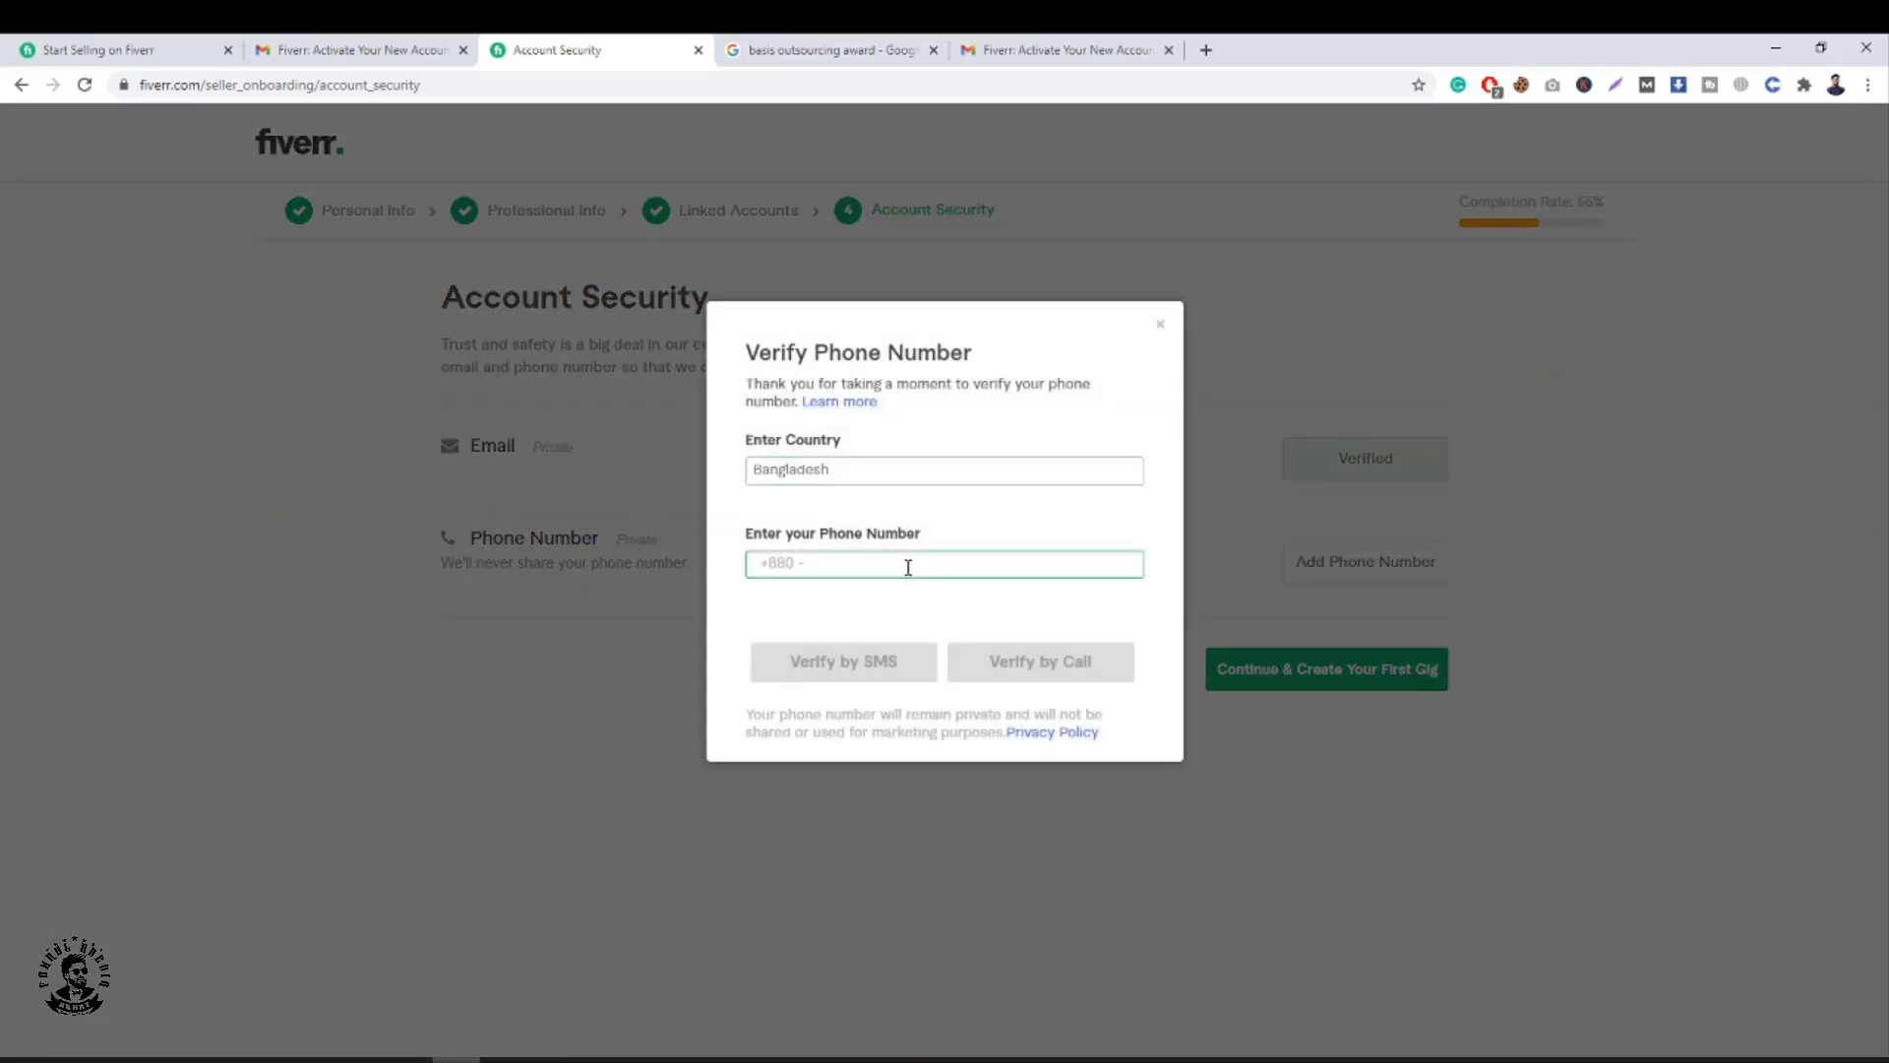
pyautogui.click(870, 470)
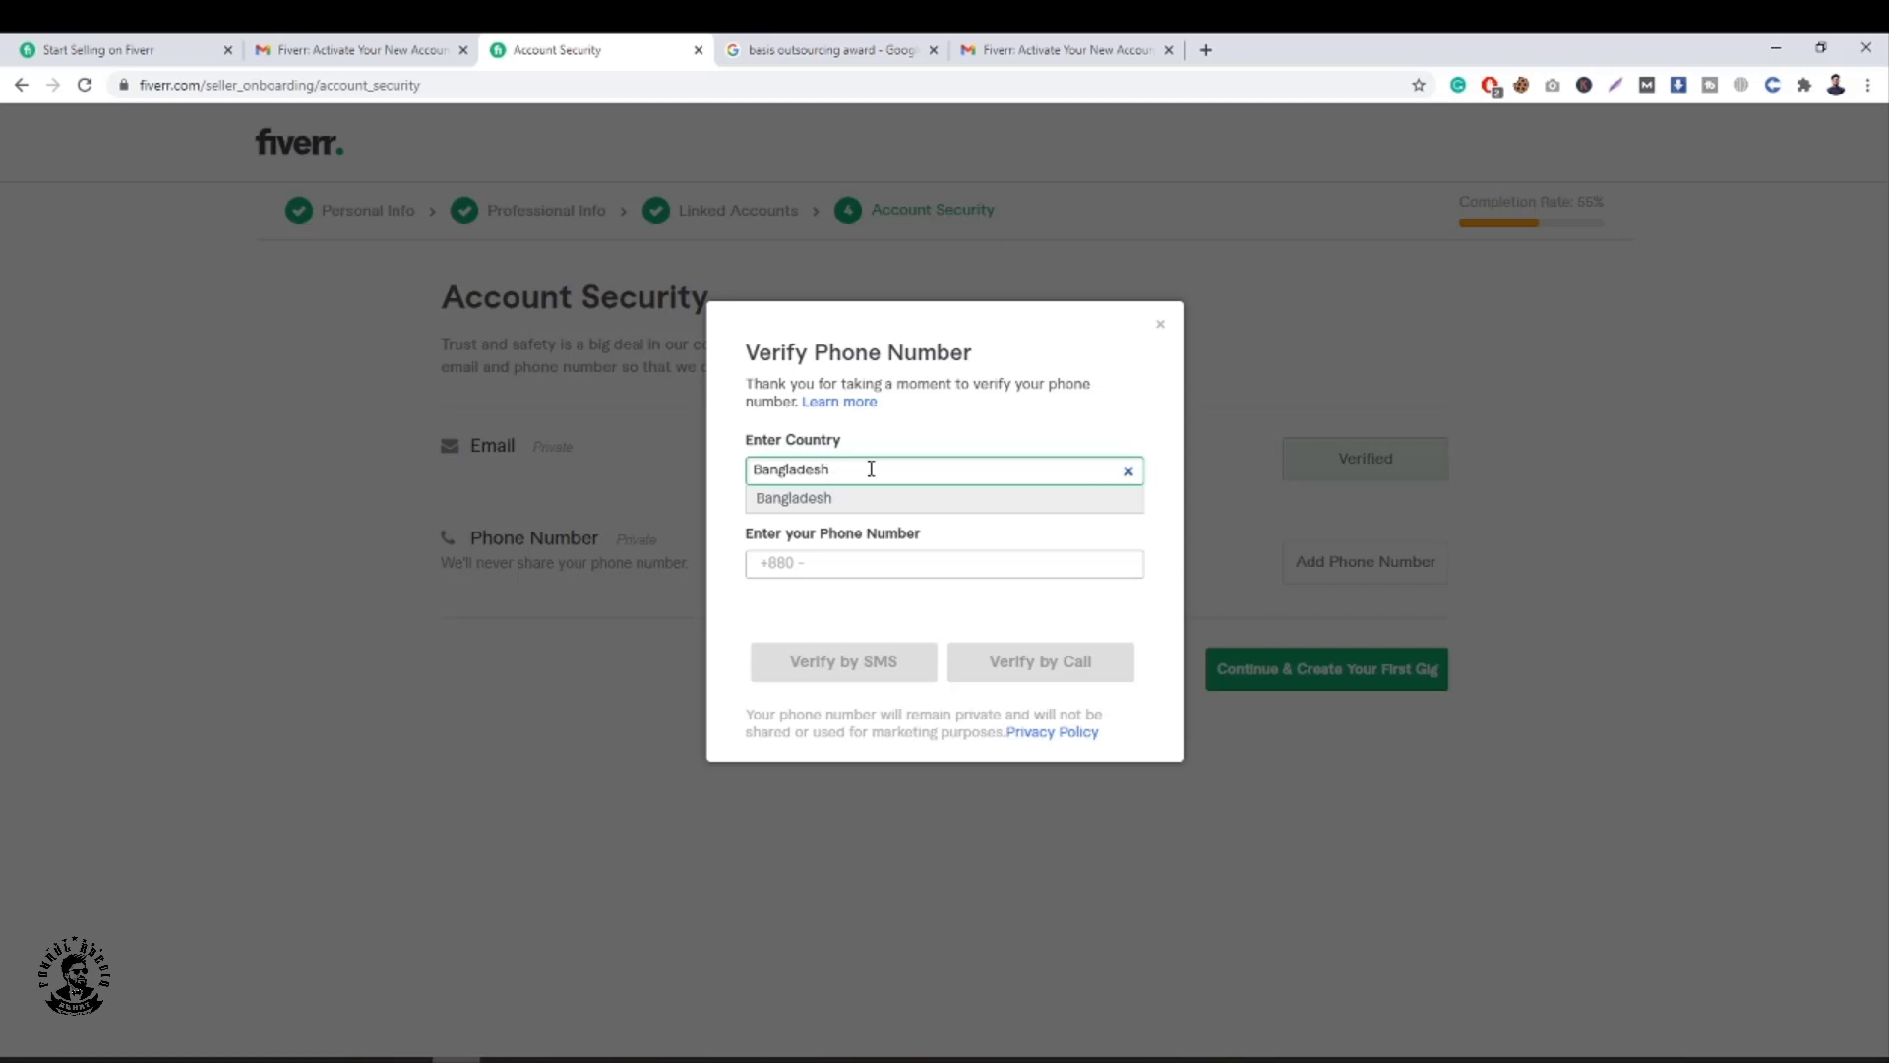
pyautogui.click(841, 567)
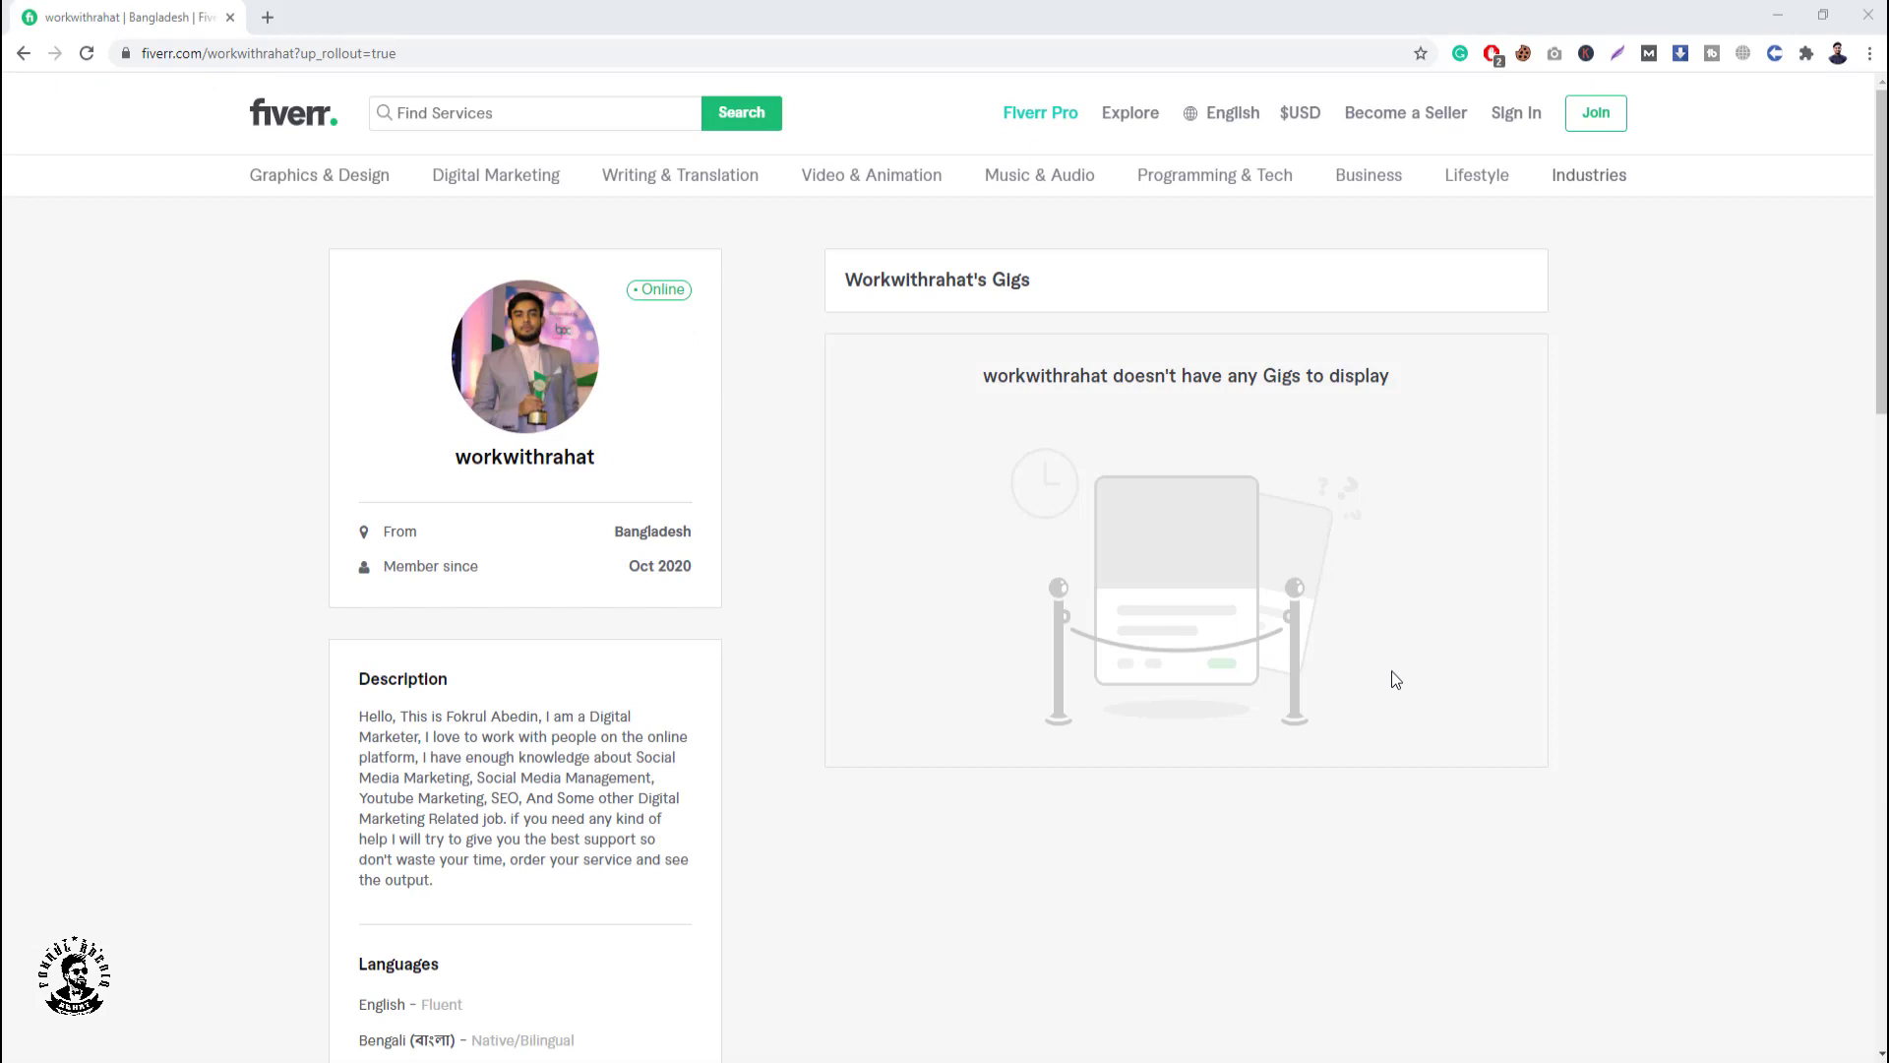
# Sign in to the Fiverr account and preview its seller profile in public mode.
pyautogui.click(1518, 116)
pyautogui.click(959, 738)
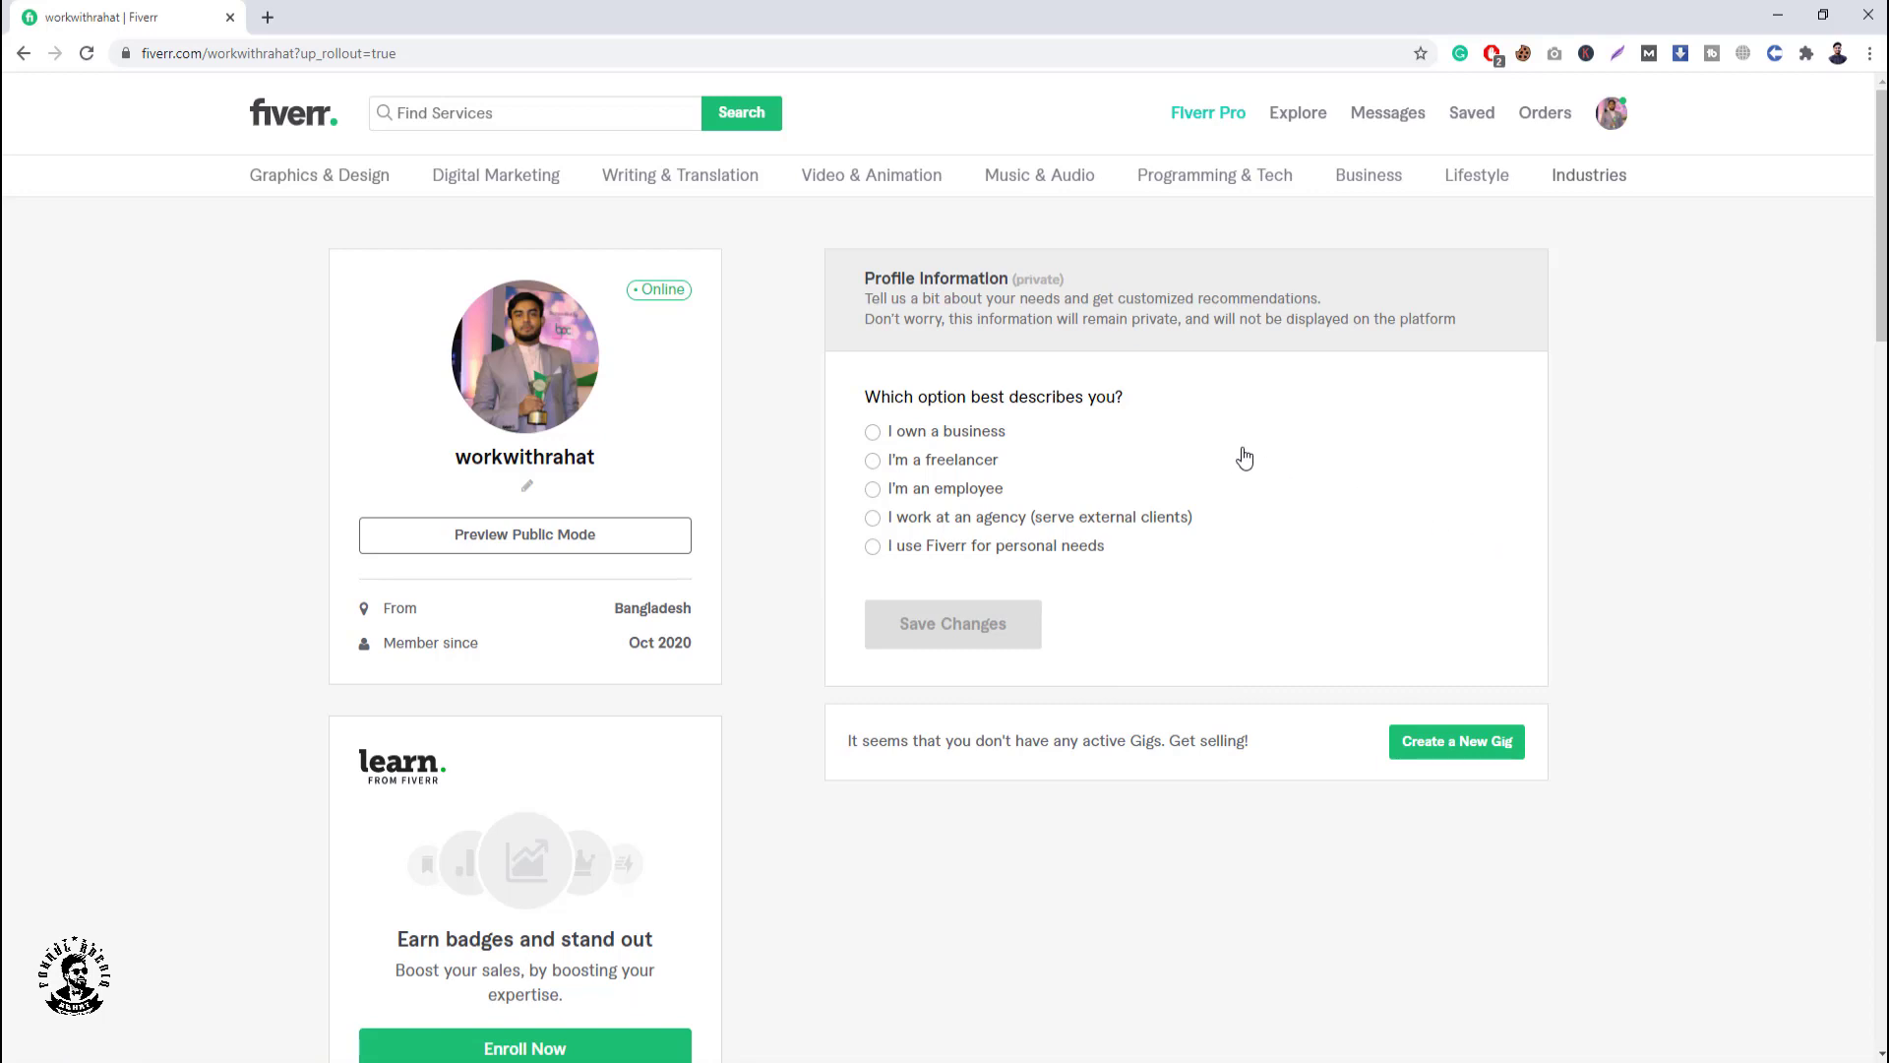
pyautogui.click(502, 547)
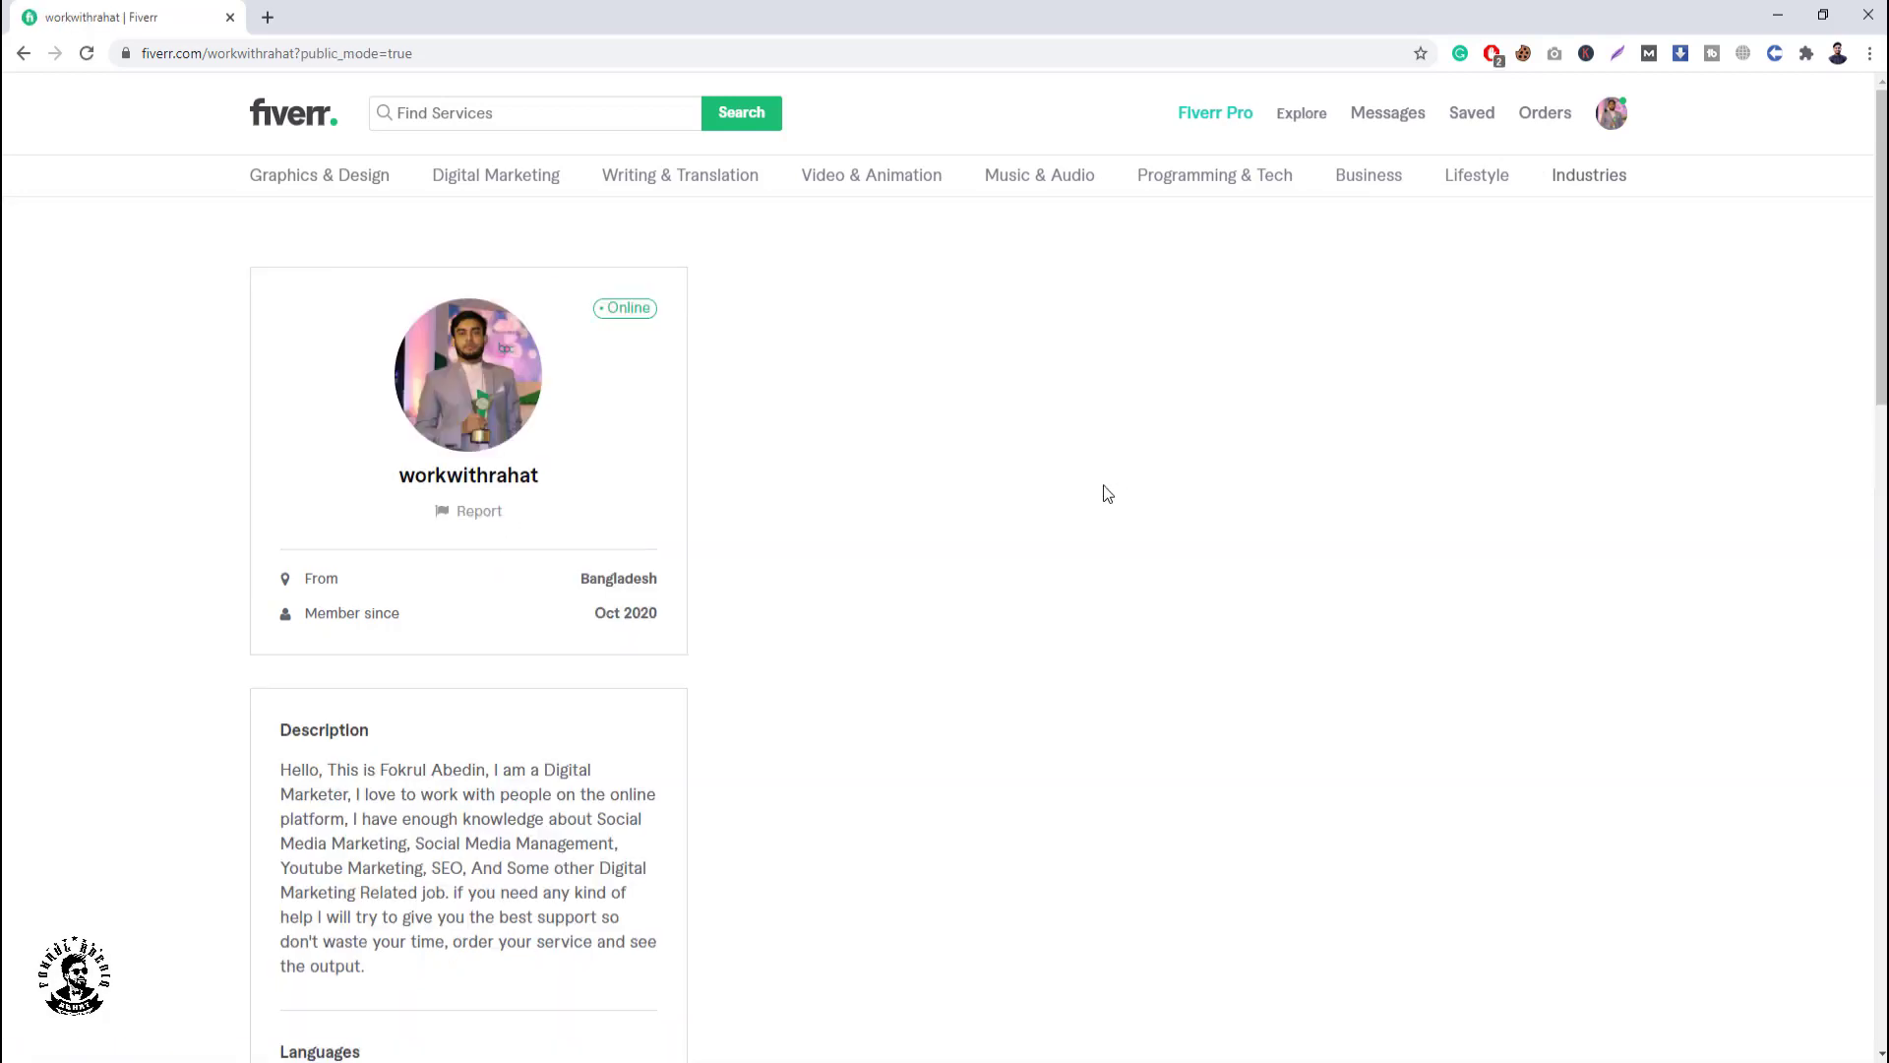
pyautogui.scroll(-2, 1063, 512)
pyautogui.scroll(2, 1082, 472)
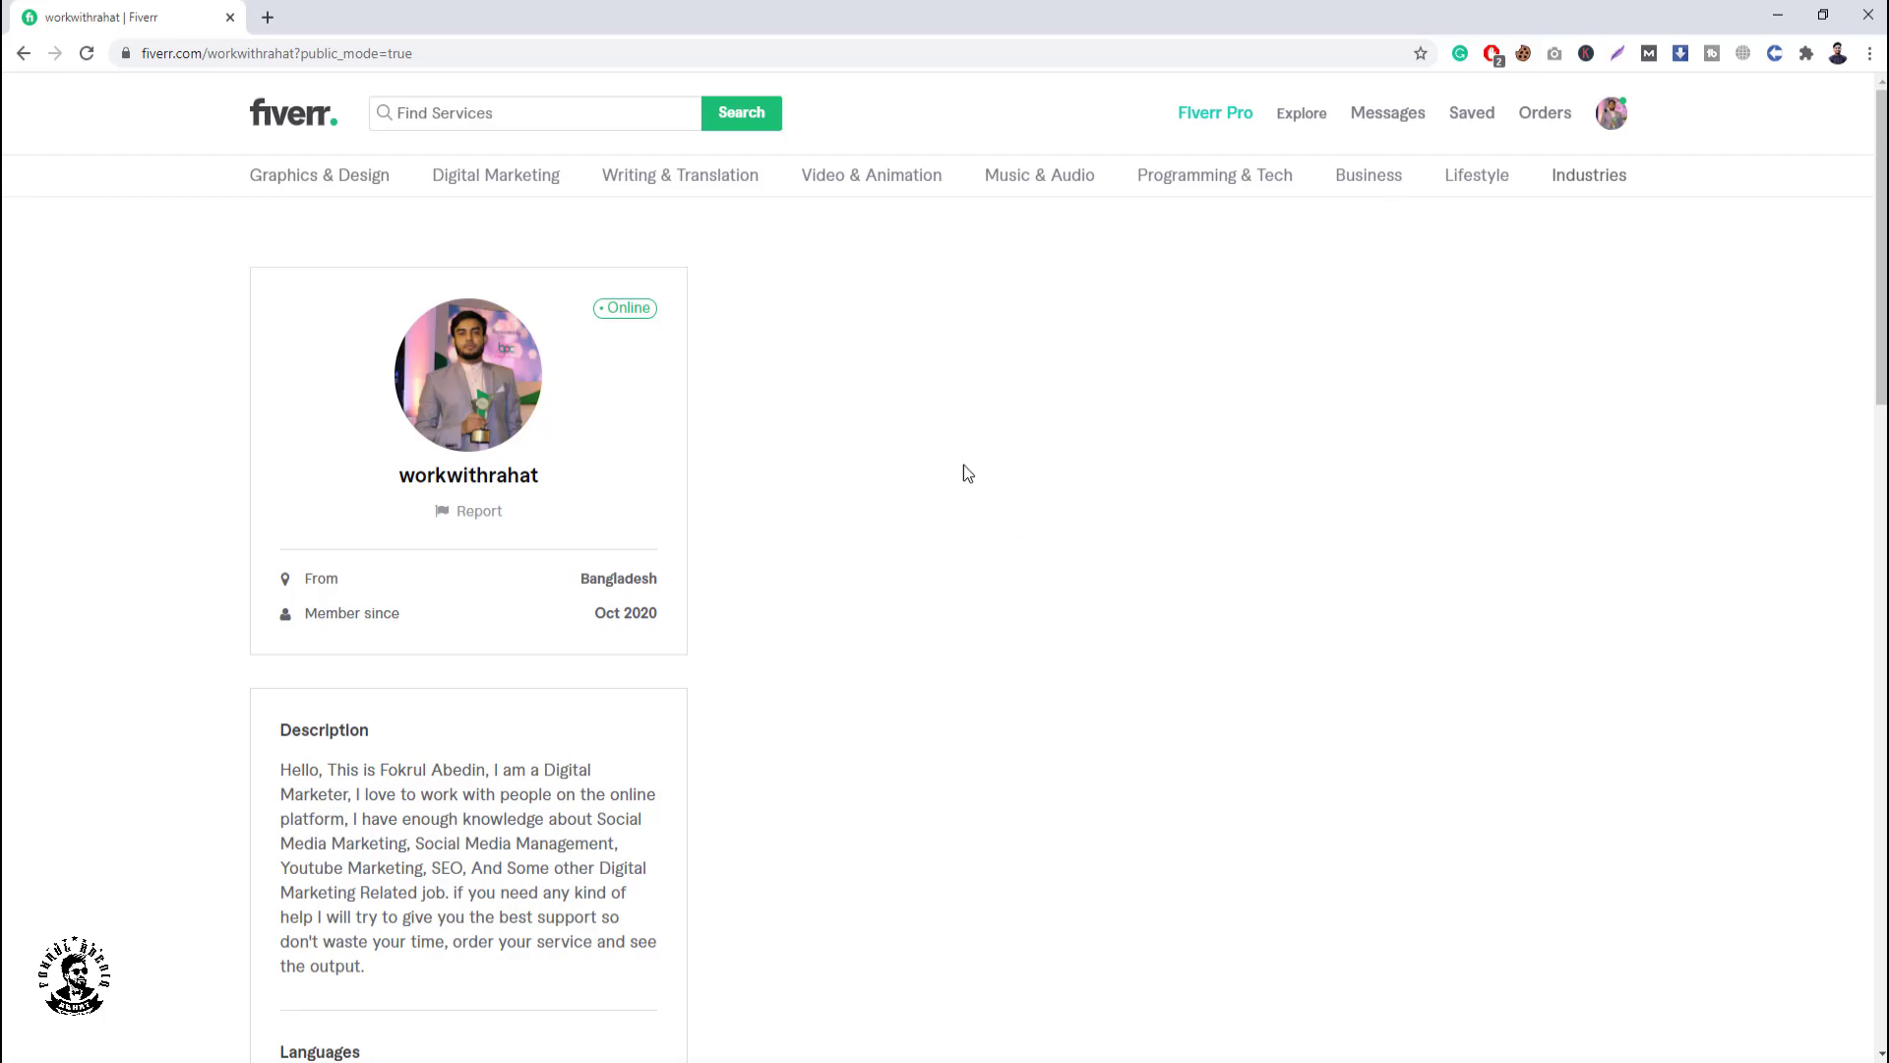